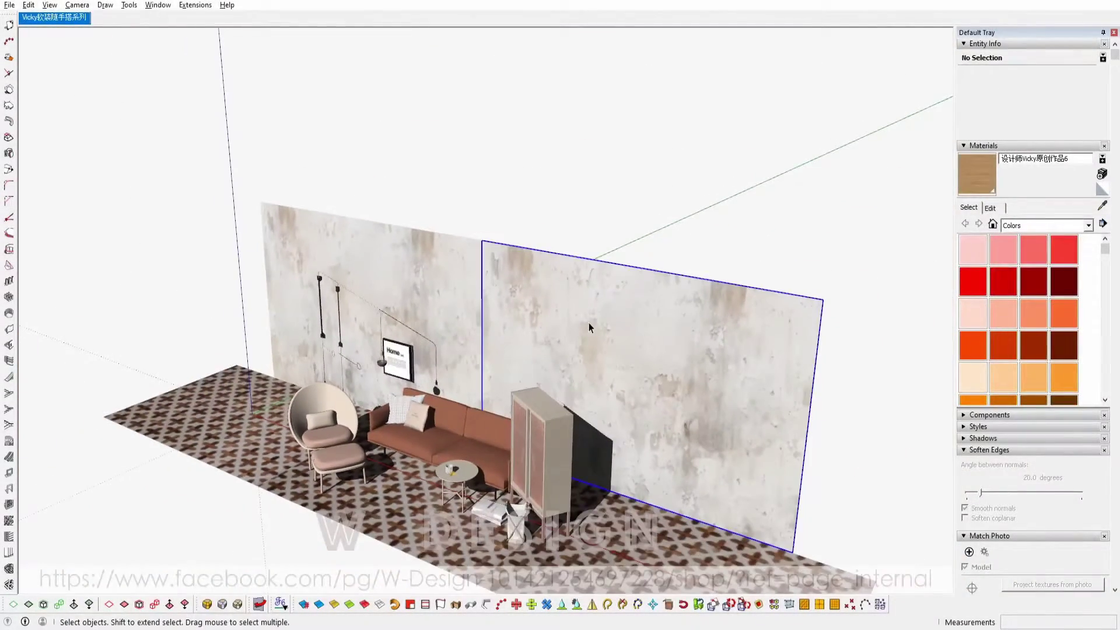
Step: Explode the wall images into textured faces and make them a component
left_click(464, 289)
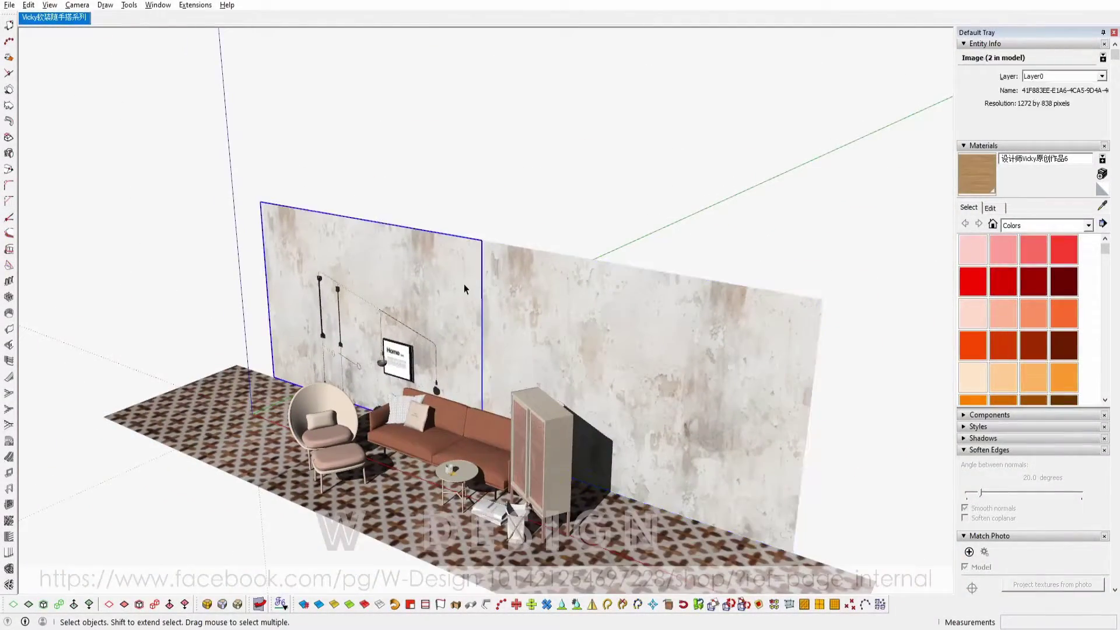
right_click(541, 310)
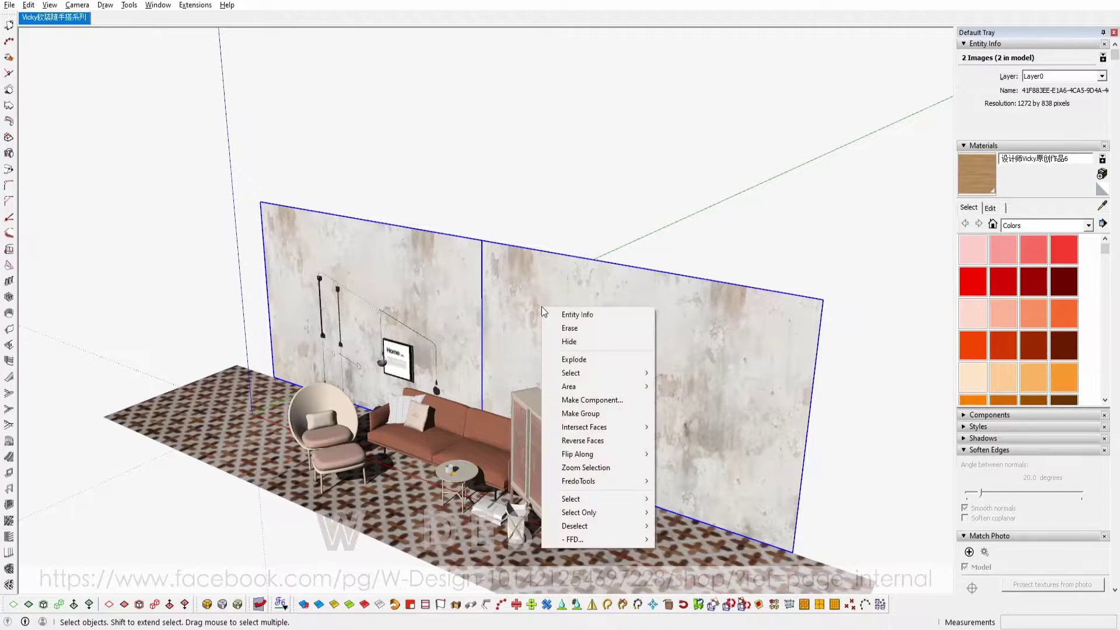
left_click(569, 356)
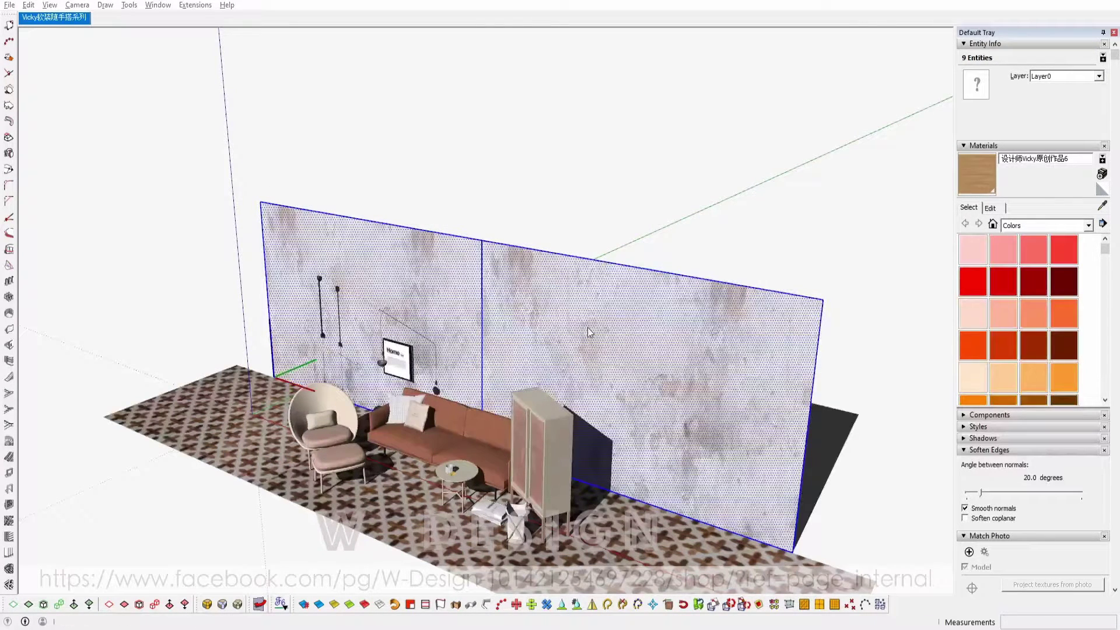
key("g")
left_click(587, 397)
Step: Explode the floor images into textured faces and make them a component
middle_click_drag(586, 397, 561, 462)
left_click(561, 462)
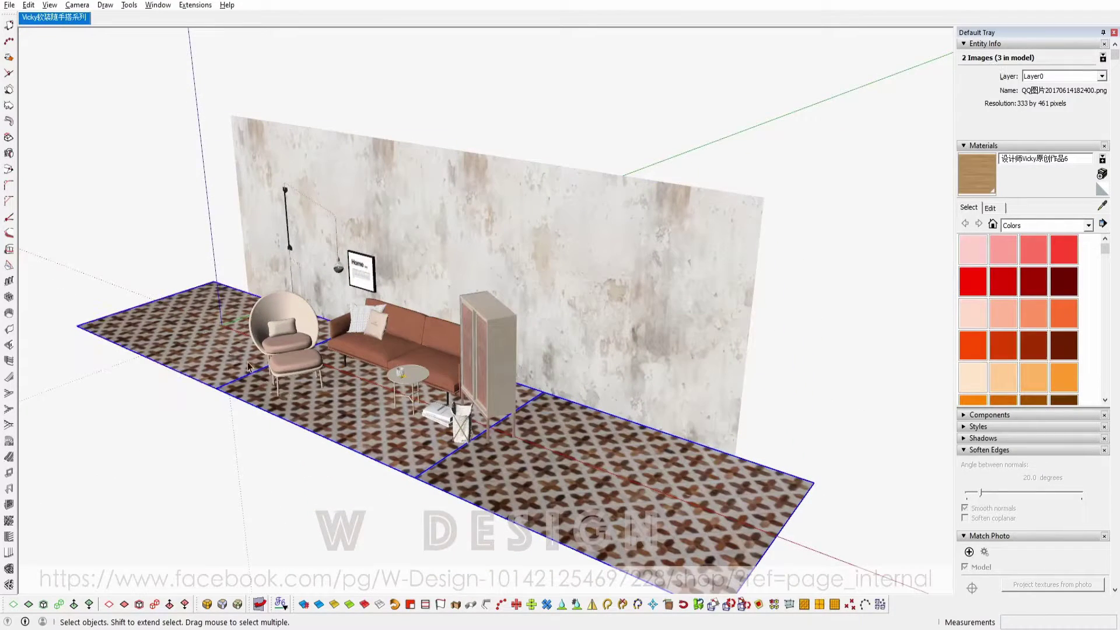
middle_click_drag(247, 366, 424, 441)
right_click(424, 441)
left_click(467, 247)
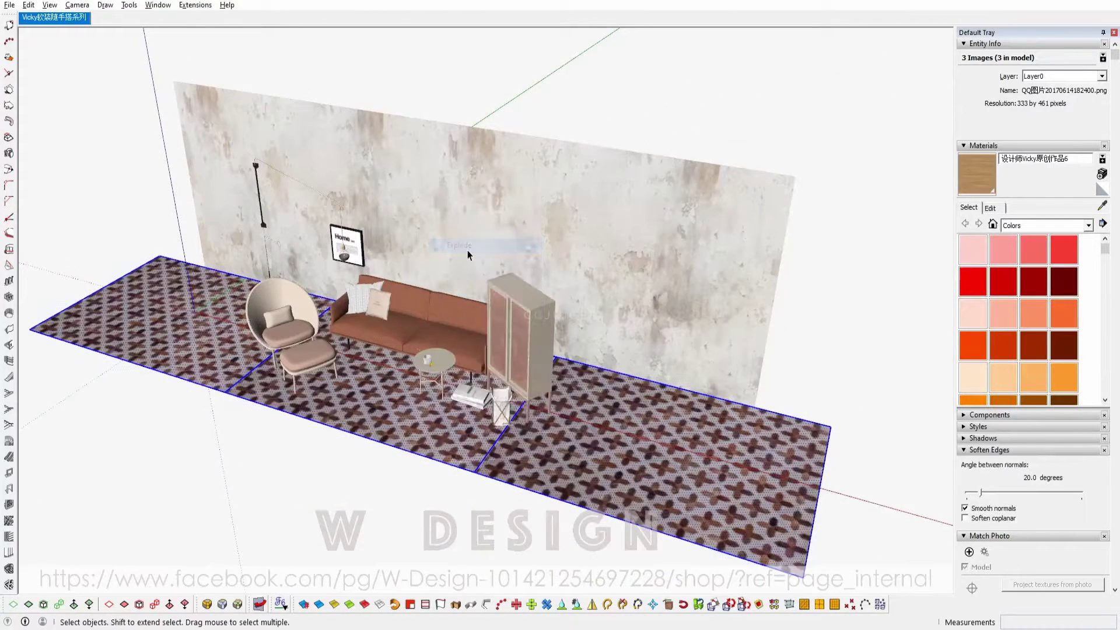
key("g")
left_click(562, 398)
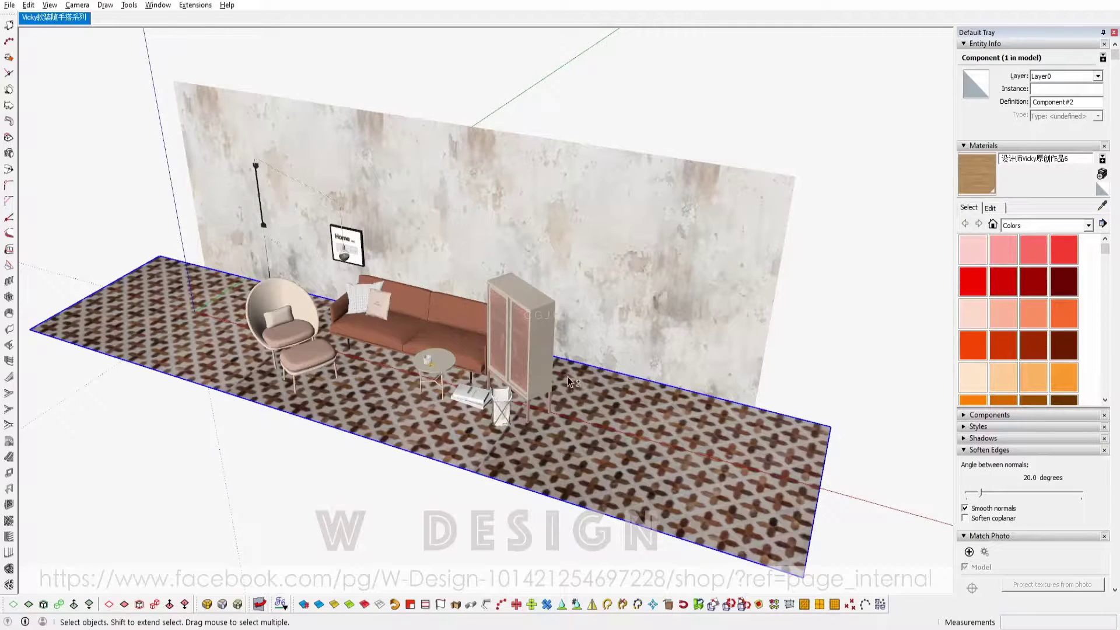
Step: Orbit around the room, then return to the Two Point Perspective scene
middle_click_drag(568, 377, 606, 400)
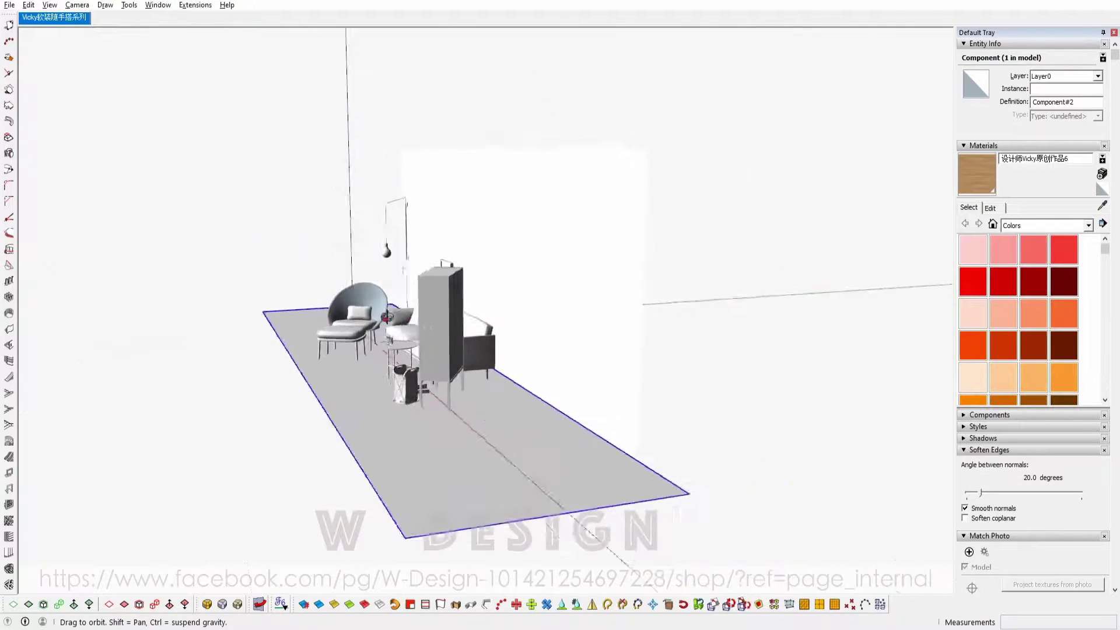
mouse_move(387, 316)
middle_mouse_down()
mouse_move(268, 342)
mouse_move(662, 342)
mouse_move(687, 355)
middle_mouse_up()
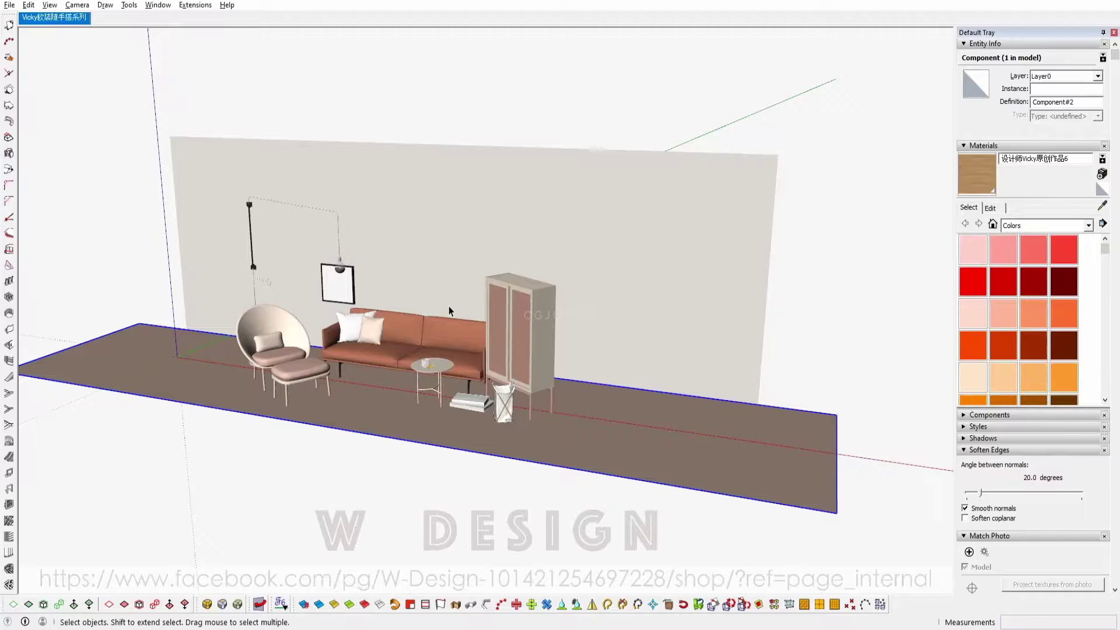
left_click(85, 19)
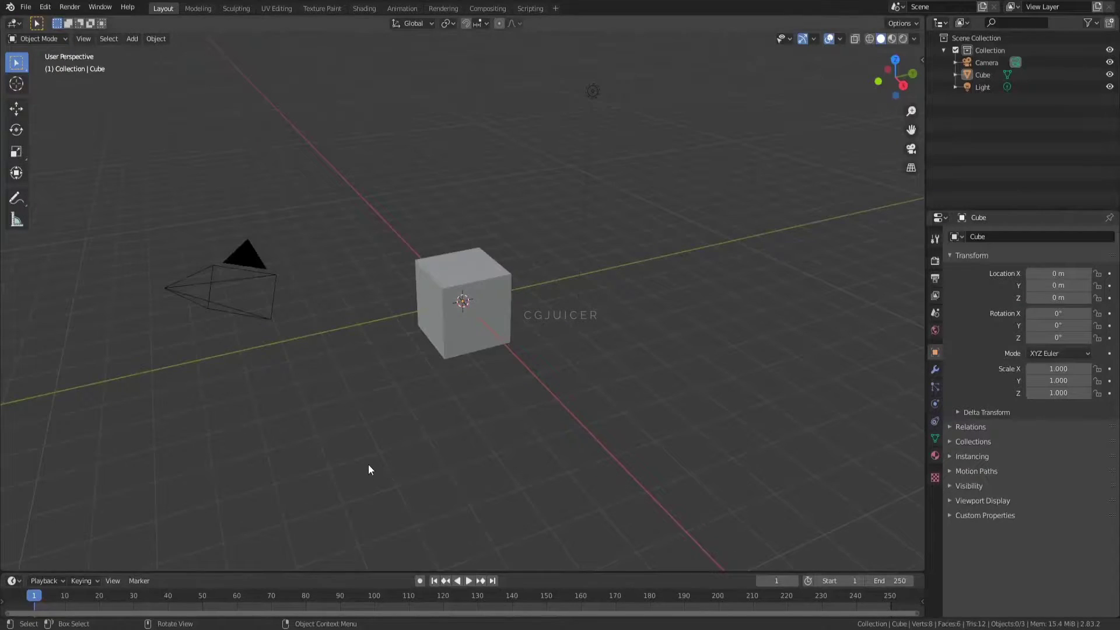
Step: Delete the default cube, camera and light
key("a")
key("x")
left_click(369, 464)
Step: Import the living-room .skp file from Desktop > CGJuicer
left_click(25, 6)
mouse_move(43, 173)
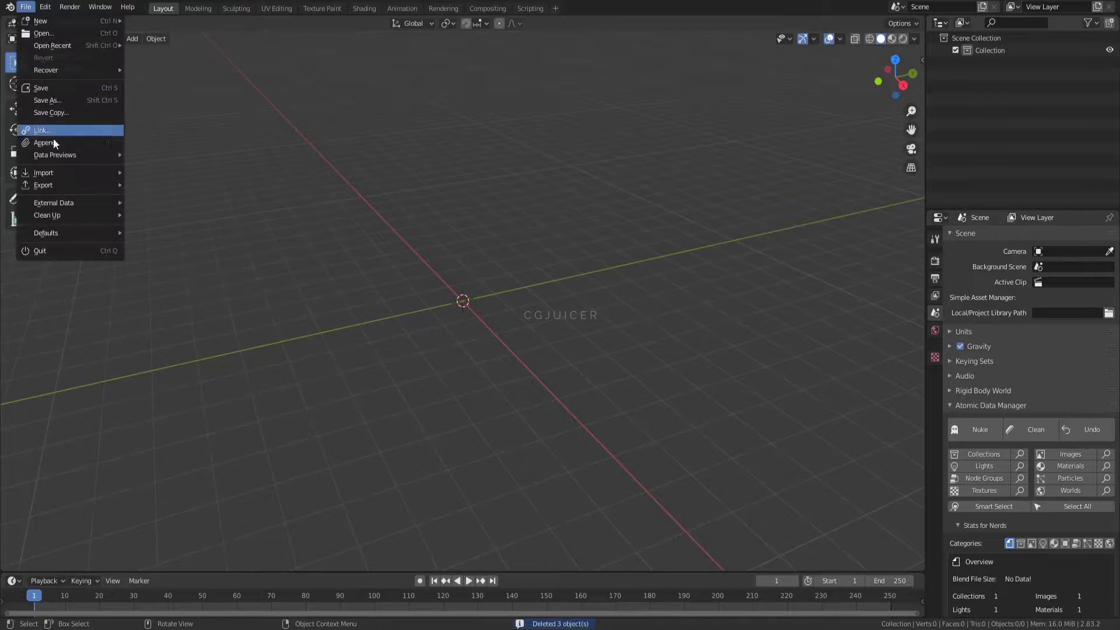
left_click(175, 294)
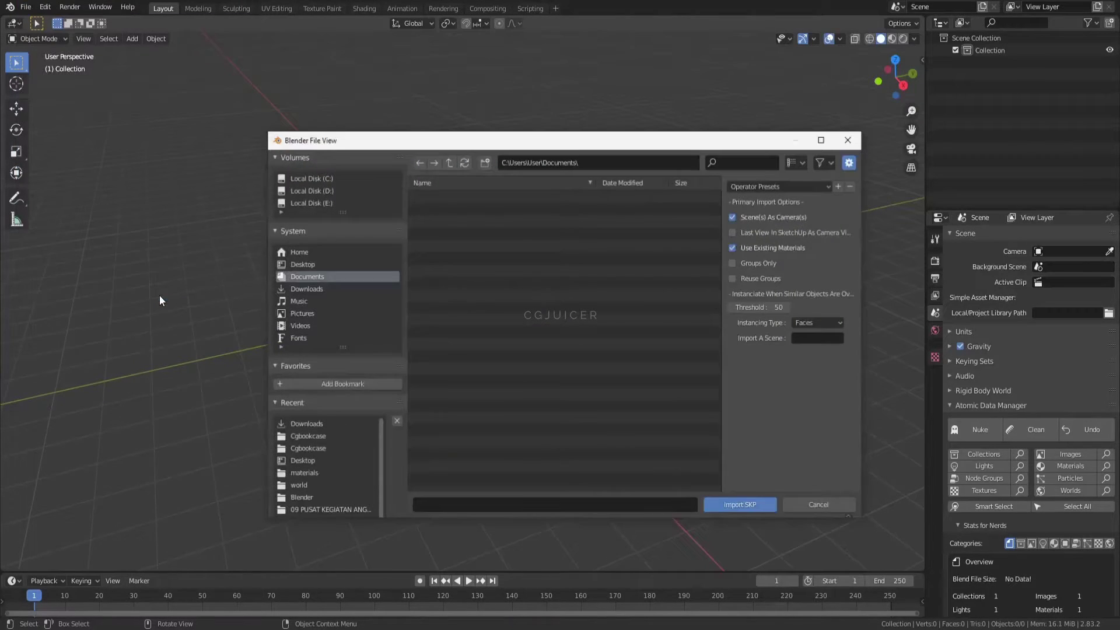
left_click(298, 264)
double_click(462, 221)
left_click(463, 197)
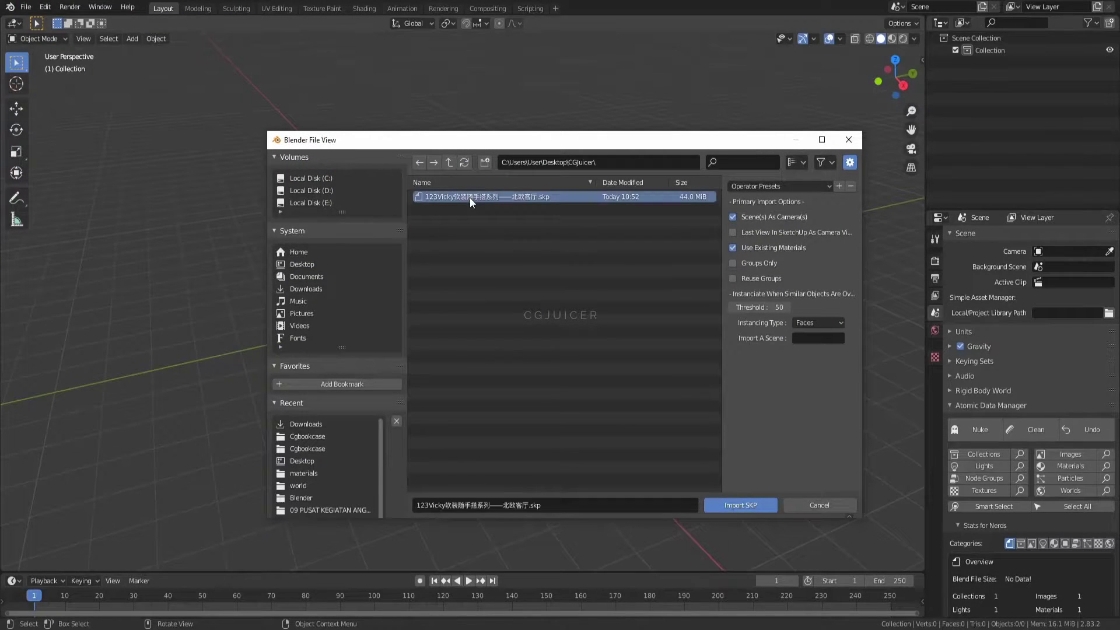
left_click(729, 506)
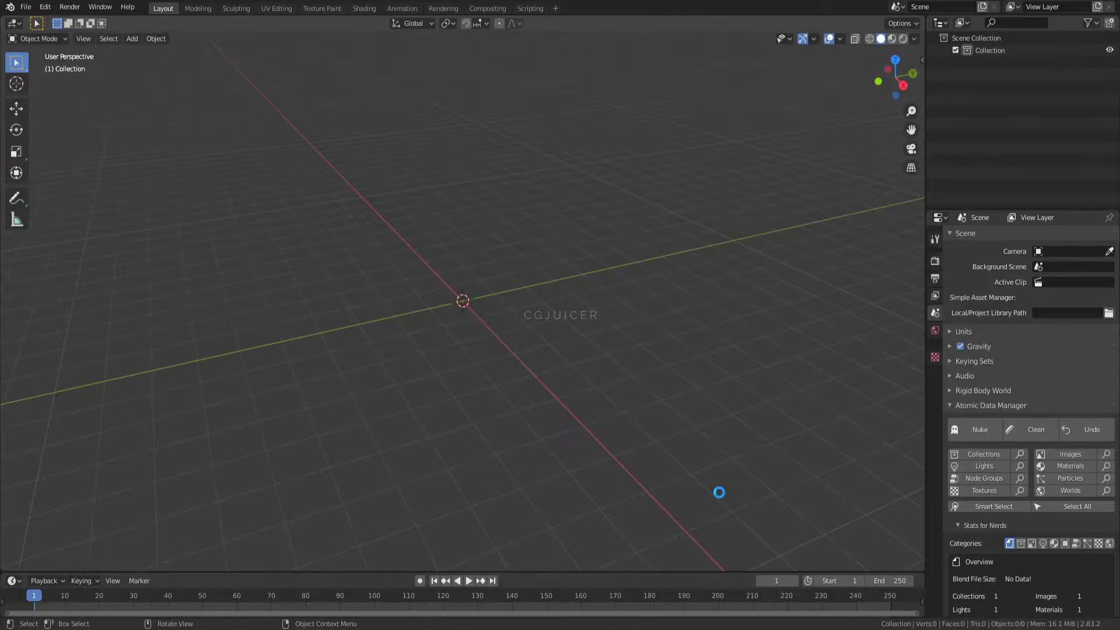
scroll(594, 421, "up", 5)
Step: Look through the scene camera in Material Preview shading to see the room's textures
mouse_move(569, 401)
middle_mouse_down()
mouse_move(738, 329)
mouse_move(536, 365)
mouse_move(551, 372)
middle_mouse_up()
key("KP_0")
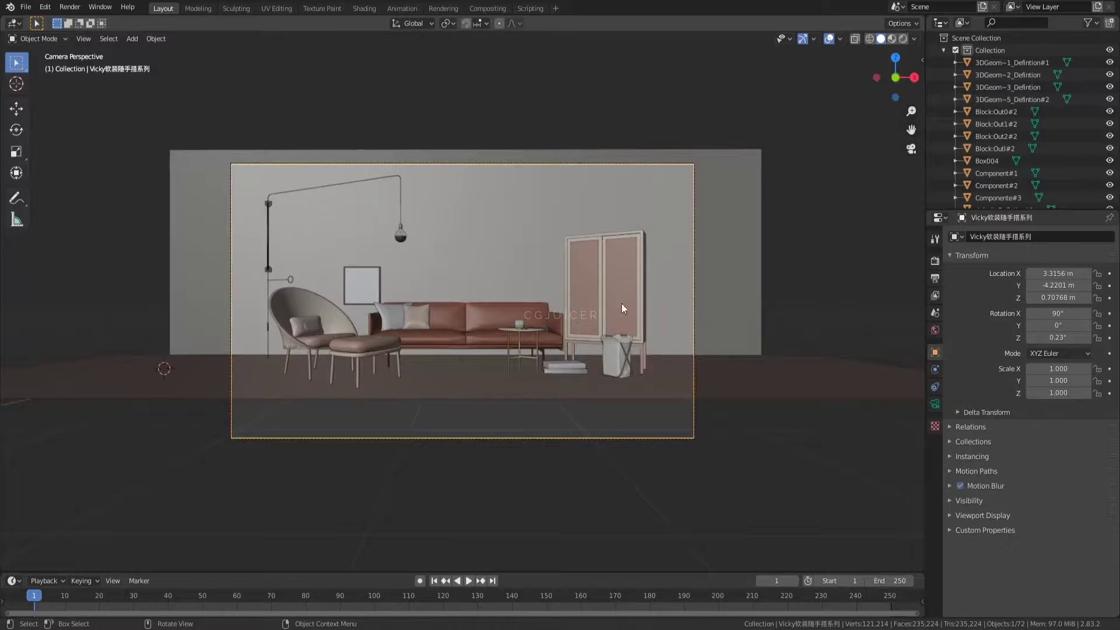
key("n")
key("n")
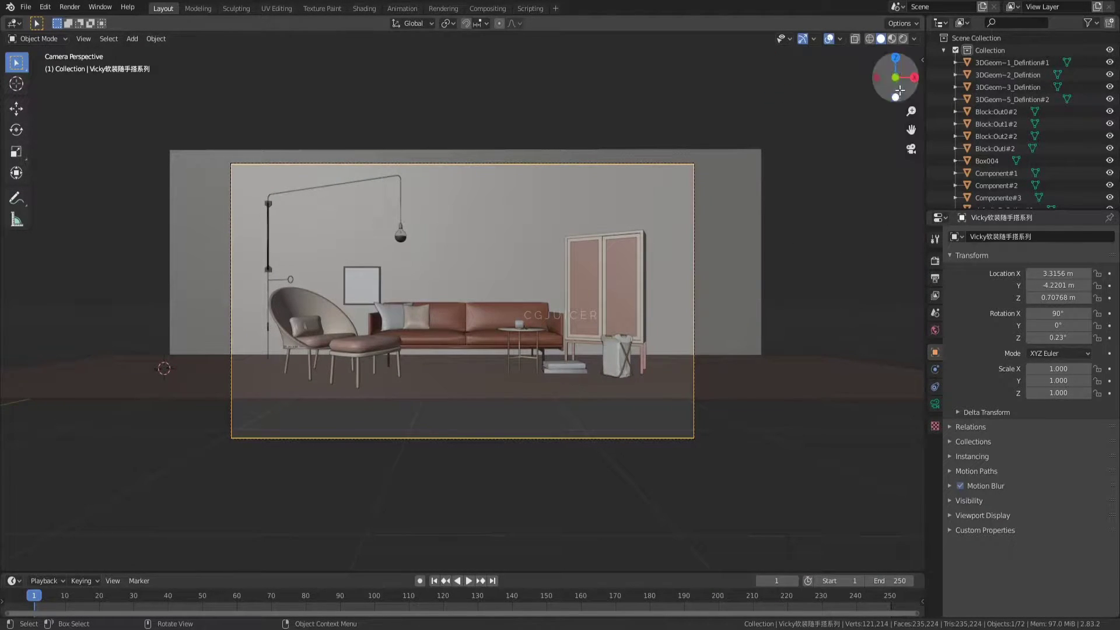
left_click(892, 38)
scroll(684, 129, "up", 1)
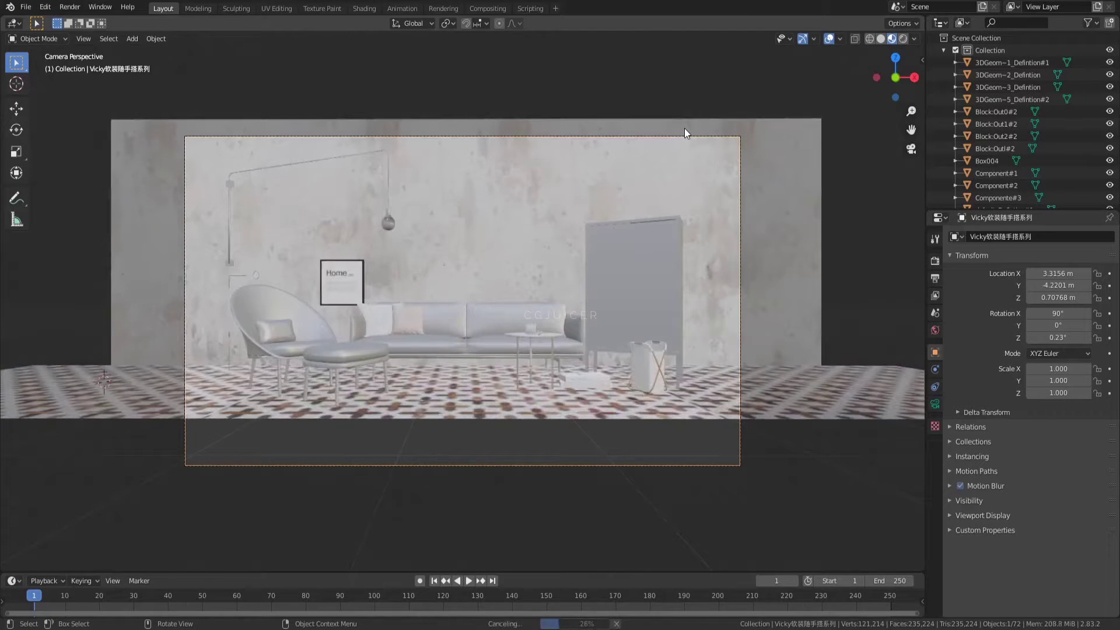
scroll(685, 128, "up", 2)
scroll(642, 274, "down", 2)
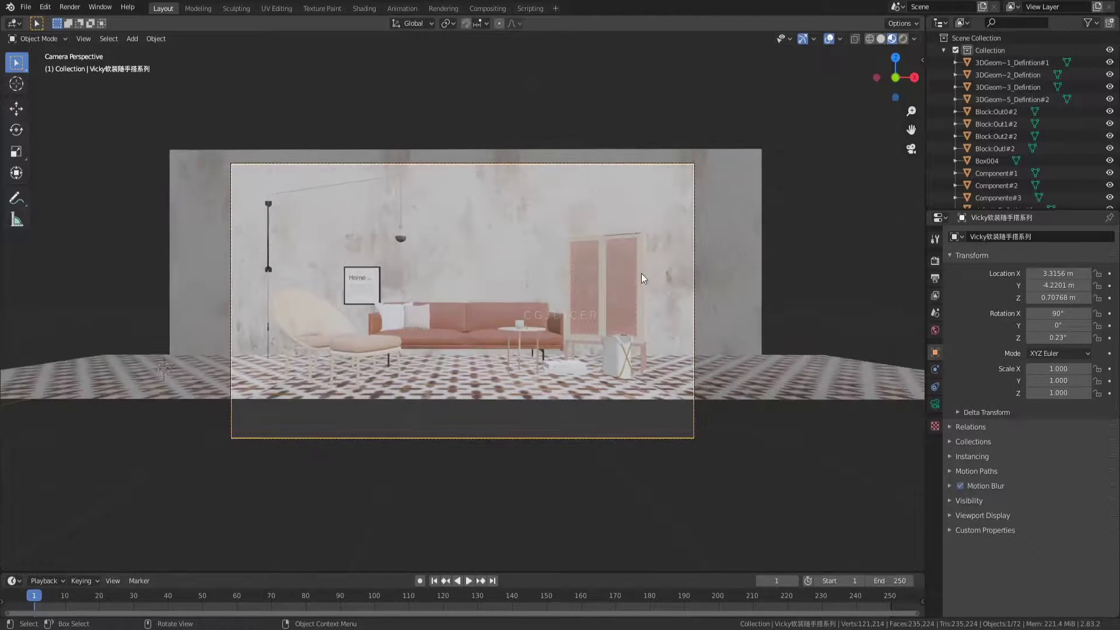
Step: Switch the camera lens unit to Field of View and set it to 60°
left_click(934, 403)
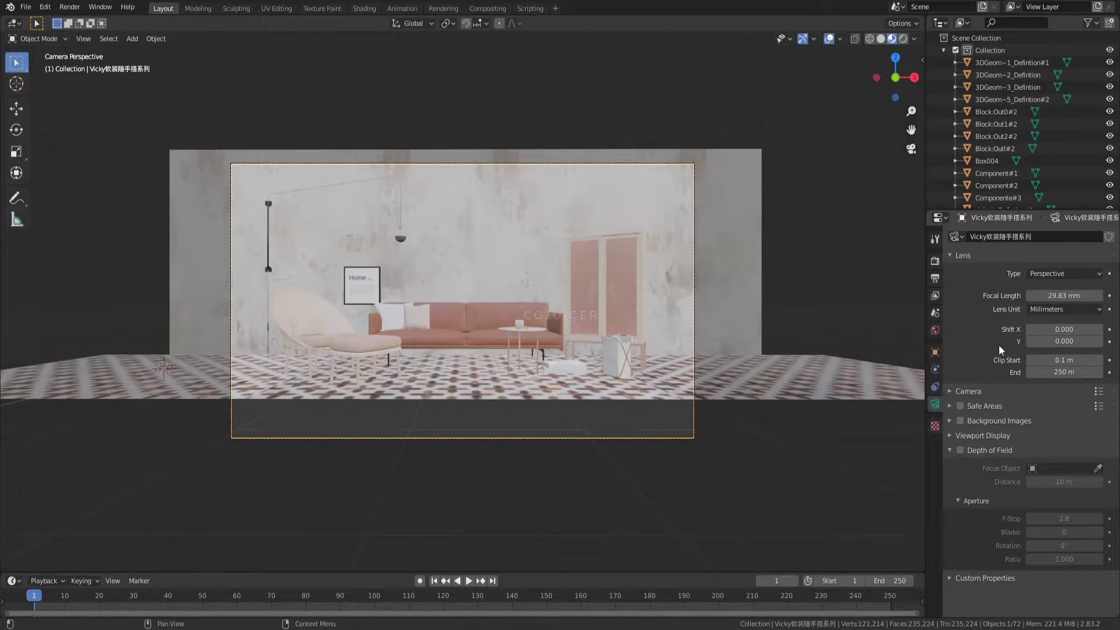
left_click(1055, 308)
left_click(1049, 333)
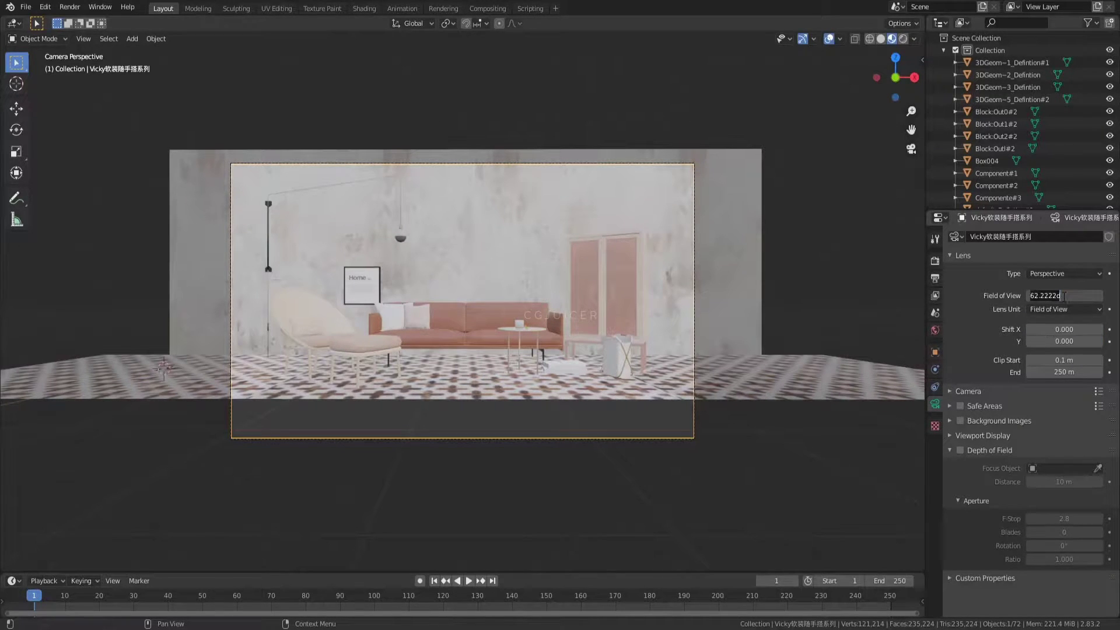
type("0")
key("Return")
key("Home")
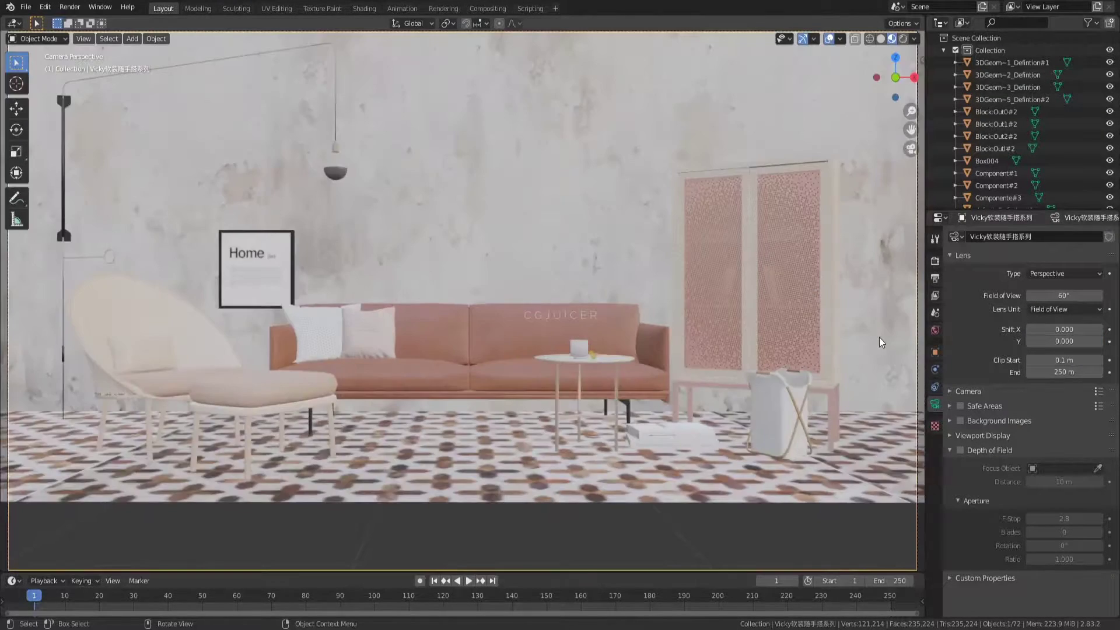
Step: Show the sidebar and flip between its Tool and Item tabs
key("n")
left_click(918, 85)
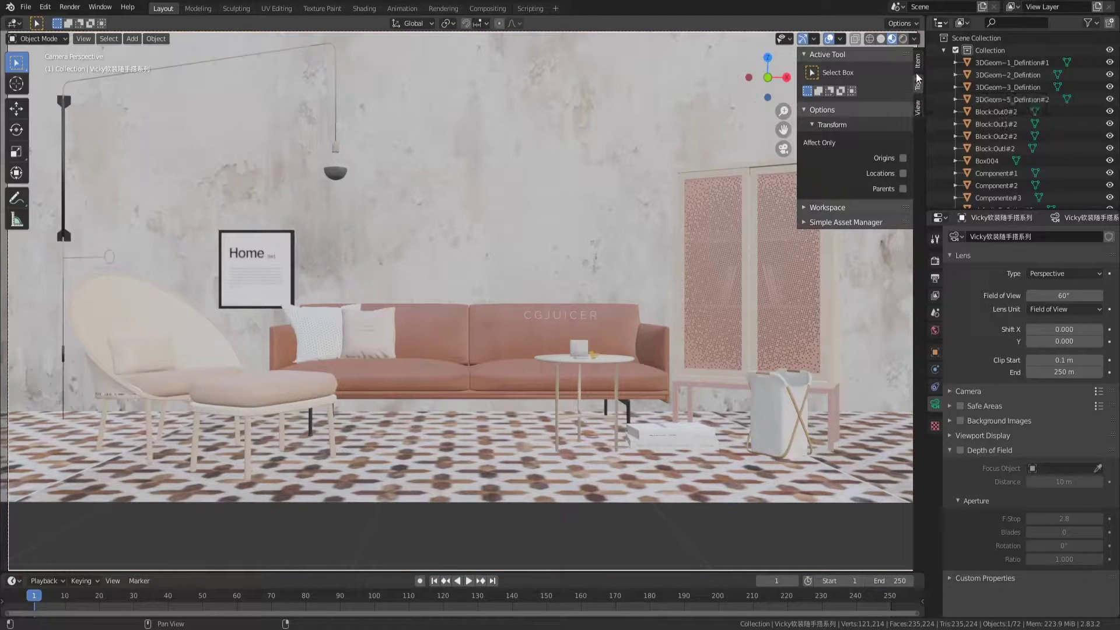
left_click(919, 63)
Step: In Preferences > System, set Cycles render devices to OptiX on the GeForce RTX 2060
key("n")
left_click(45, 7)
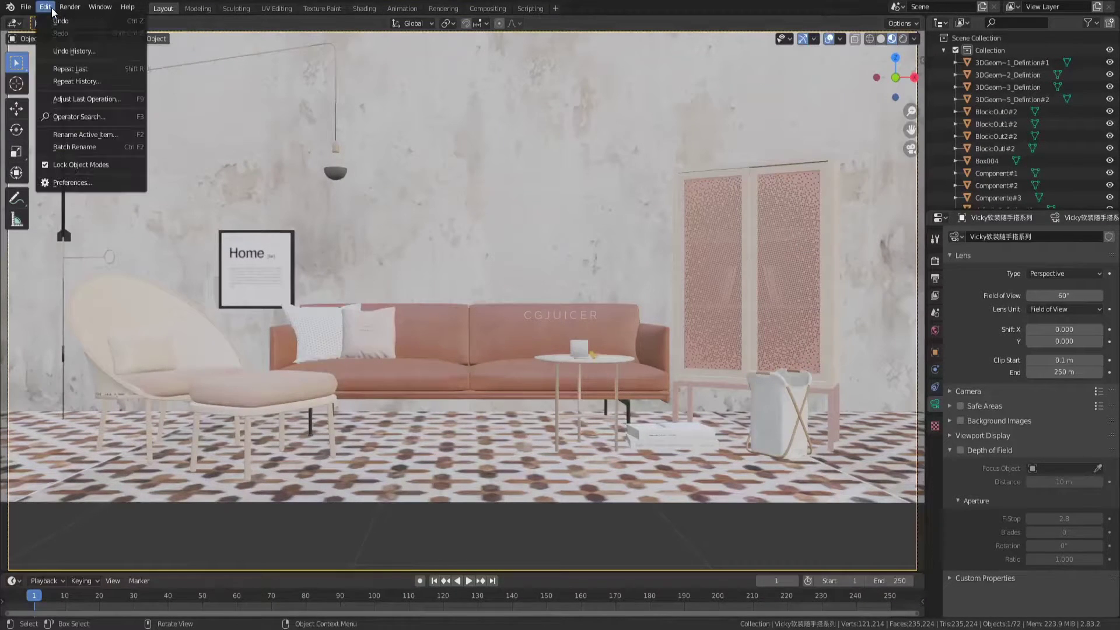
left_click(70, 180)
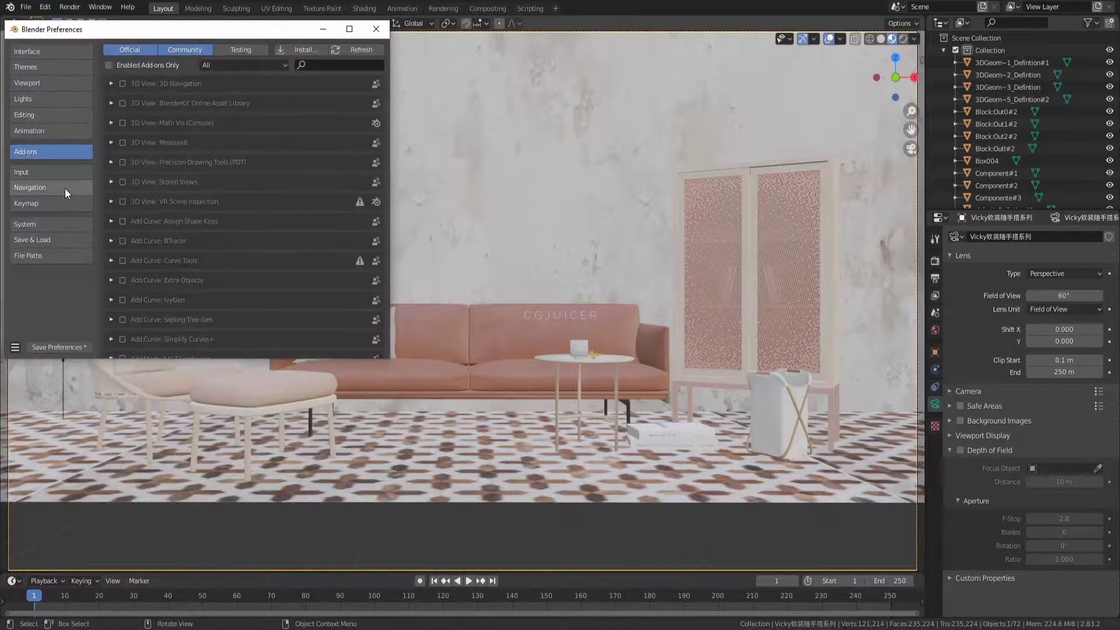
left_click(55, 224)
scroll(215, 69, "up", 2)
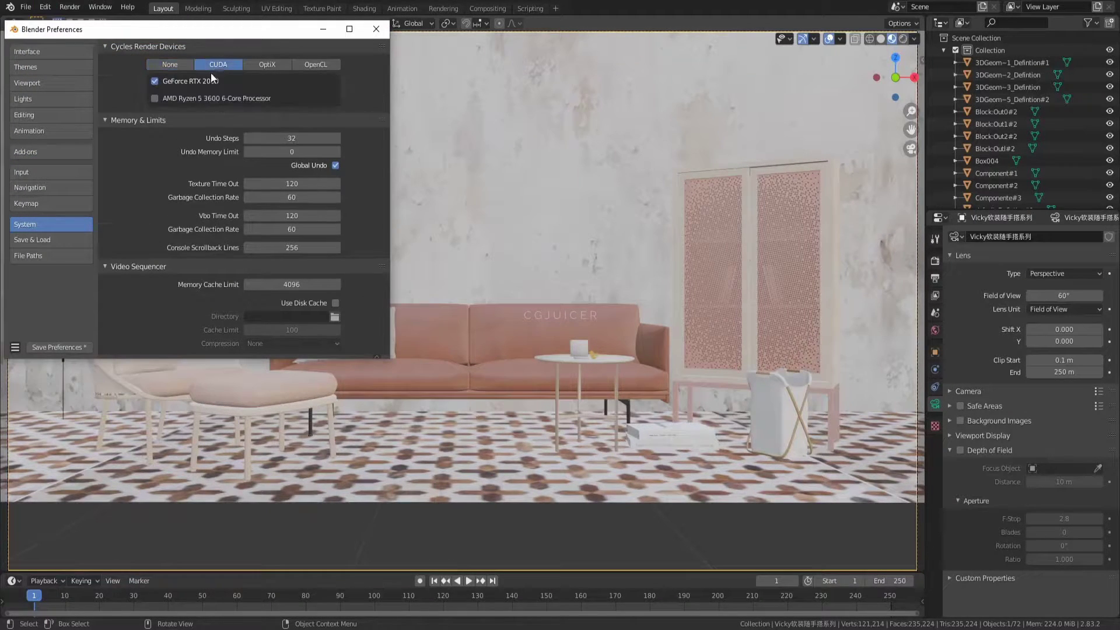
left_click(257, 67)
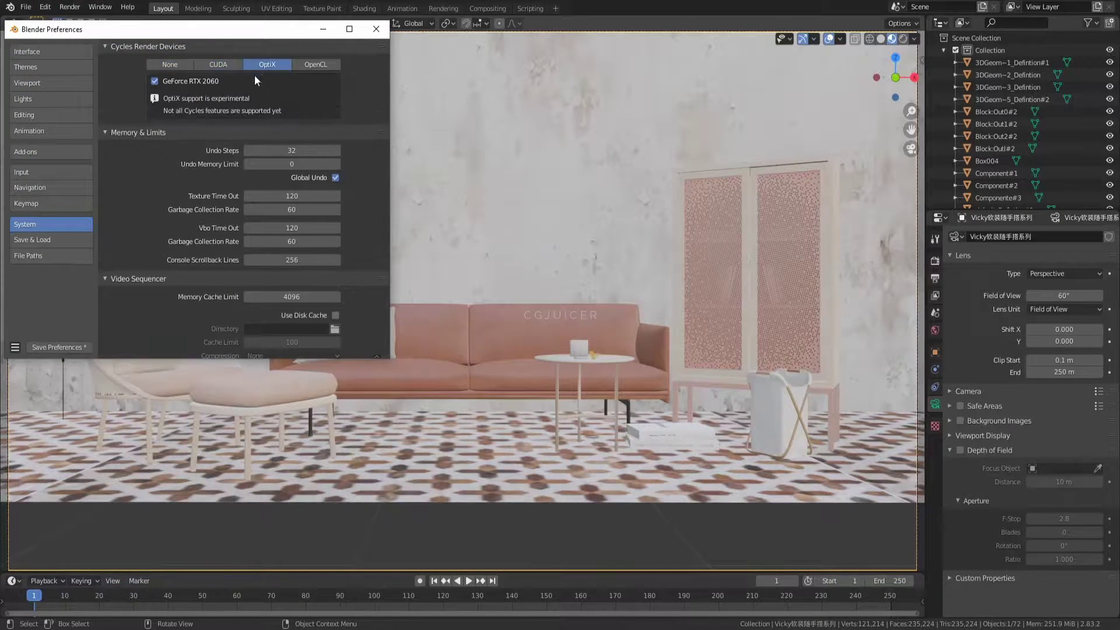
left_click(374, 29)
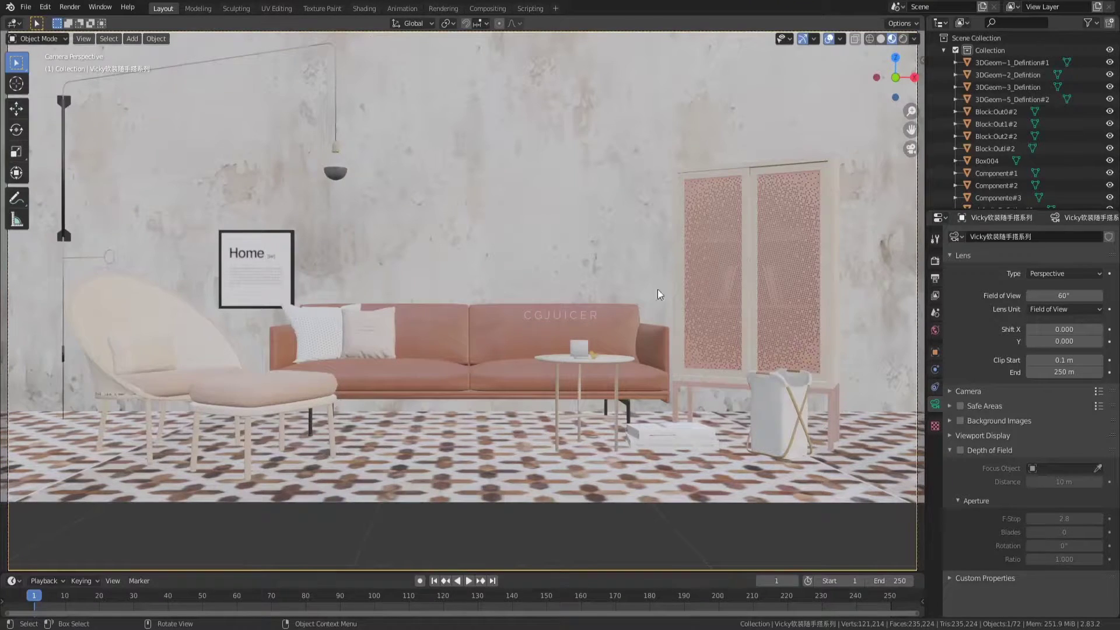
scroll(656, 289, "down", 3)
Step: In rendered shading, set the World colour to white to brighten the room
middle_click_drag(563, 300, 581, 301)
scroll(580, 315, "down", 5)
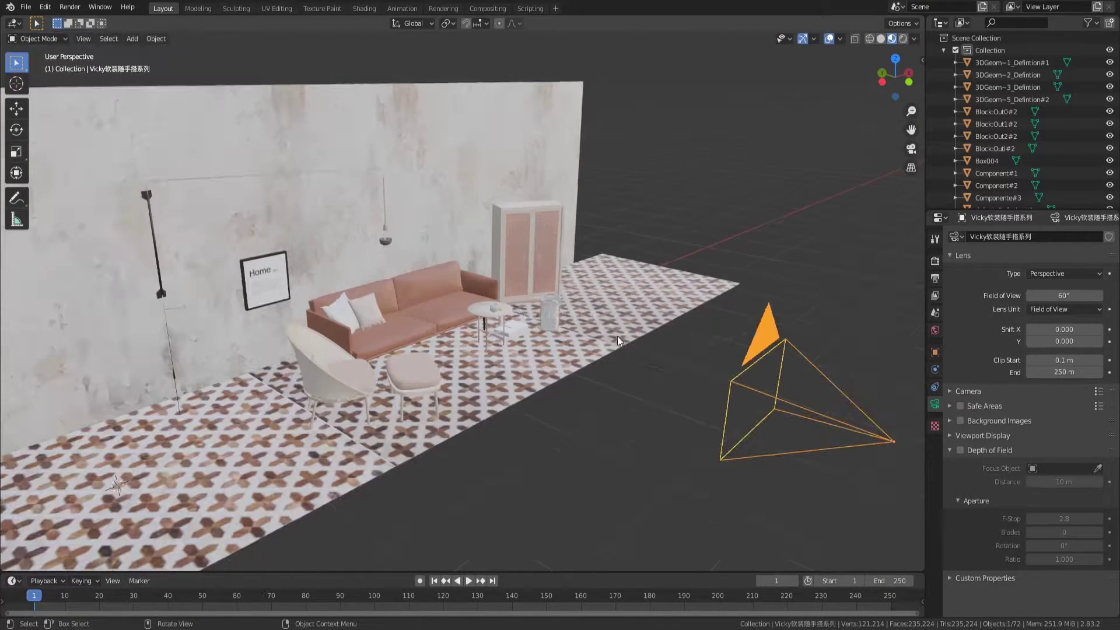
key("z")
left_click(659, 291)
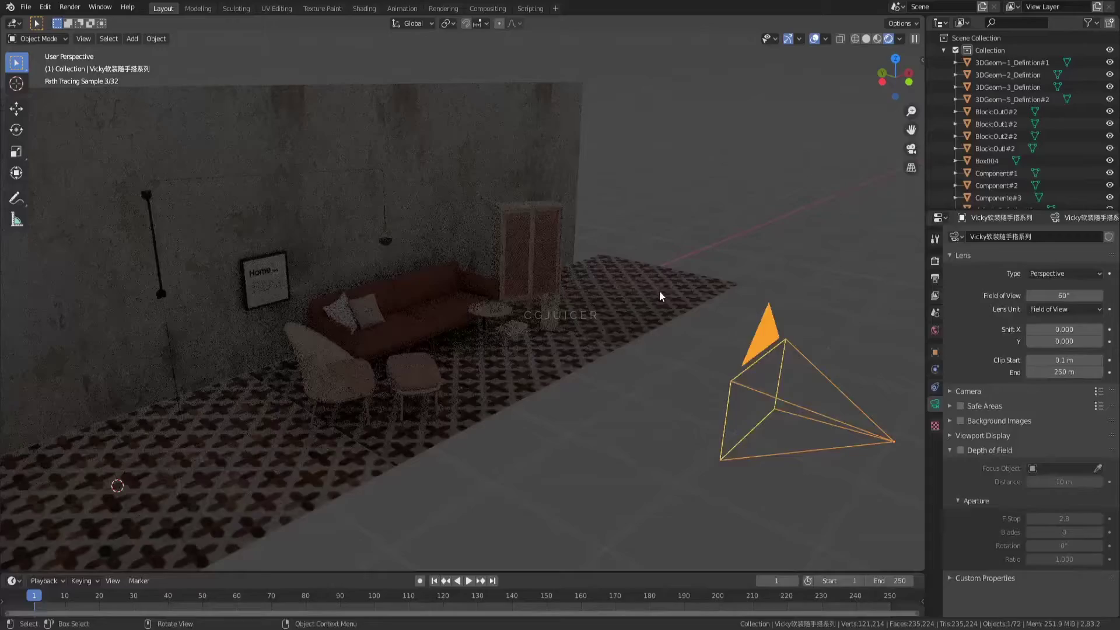
left_click(935, 330)
left_click(1067, 310)
left_click_drag(1104, 245, 1104, 157)
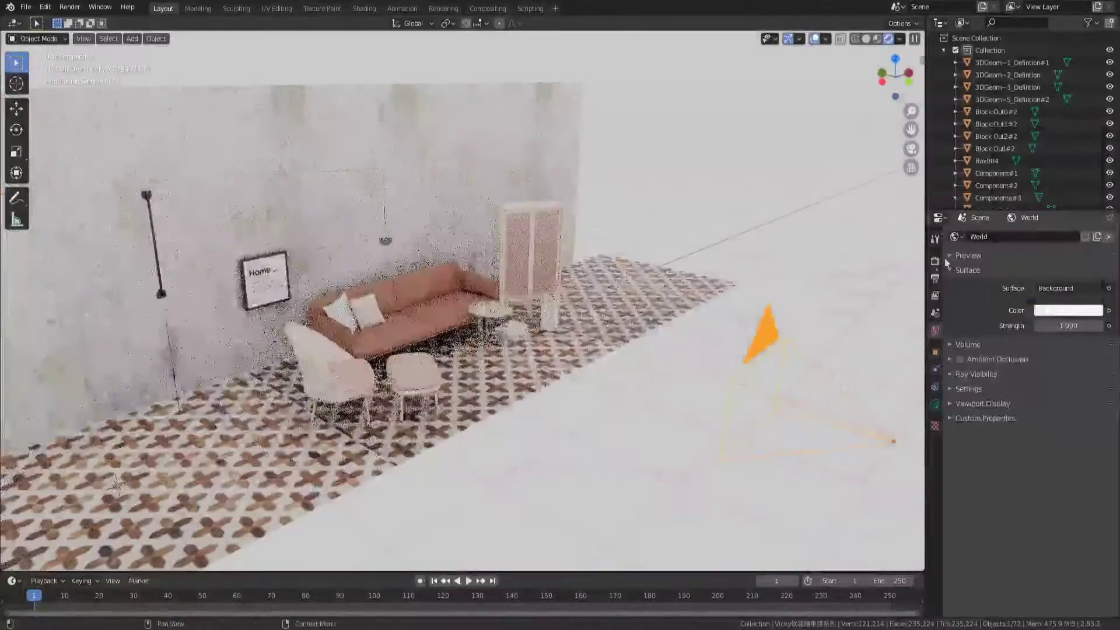
Step: Return the viewport to solid shading and bring up the Add menu
middle_click_drag(781, 366, 691, 386)
key("z")
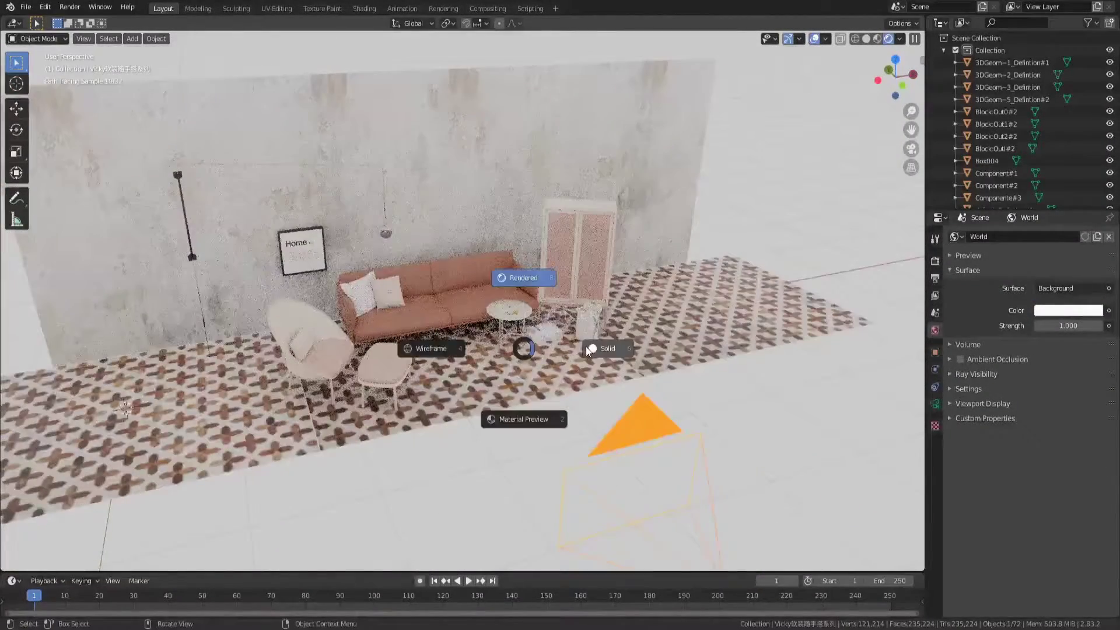
left_click(586, 346)
middle_click_drag(586, 346, 492, 357)
key("shift+a")
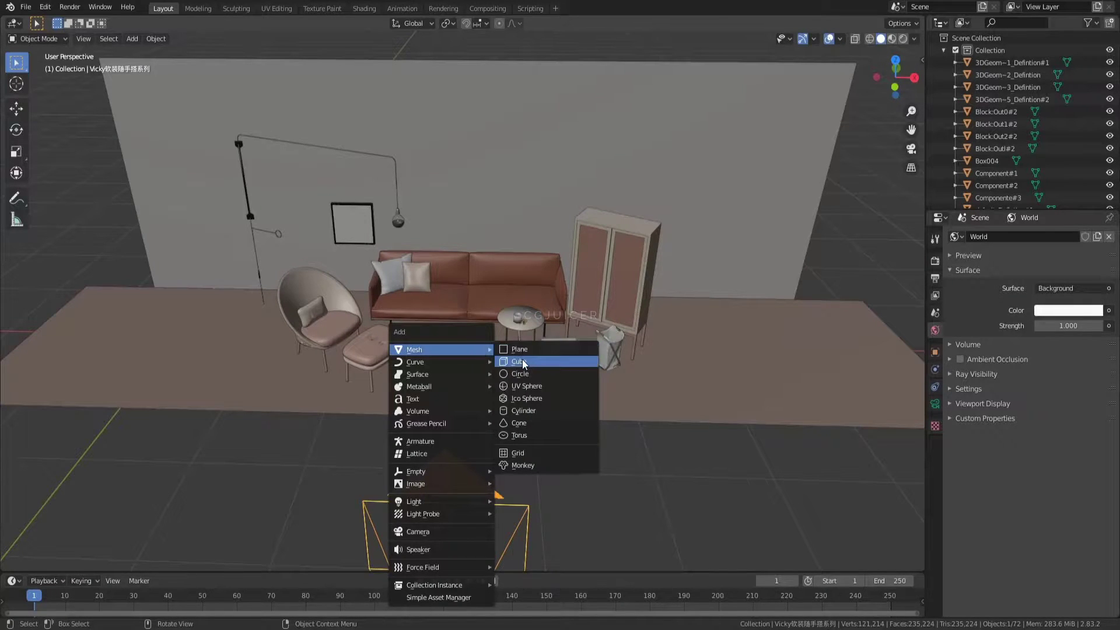
Step: Add a cube and stretch it along X and Y to span the room
left_click(524, 359)
scroll(533, 359, "down", 3)
key("s")
key("x")
left_click(694, 372)
middle_click_drag(498, 391, 625, 357)
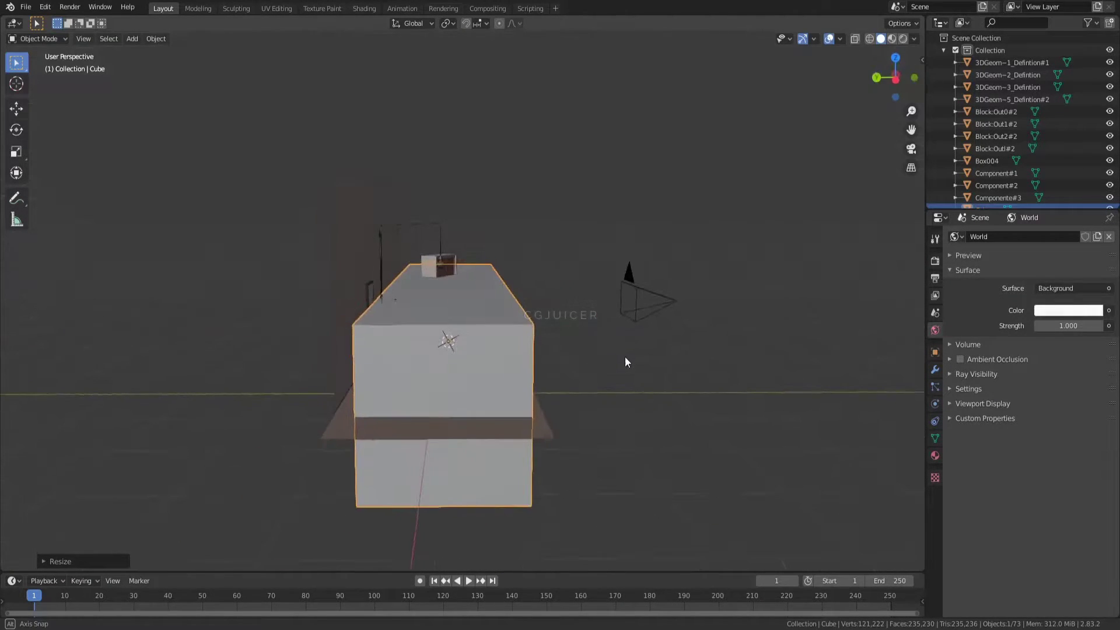
key("s")
key("y")
left_click(680, 359)
Step: Raise the cube above the walls and flatten it into a ceiling slab
key("g")
key("z")
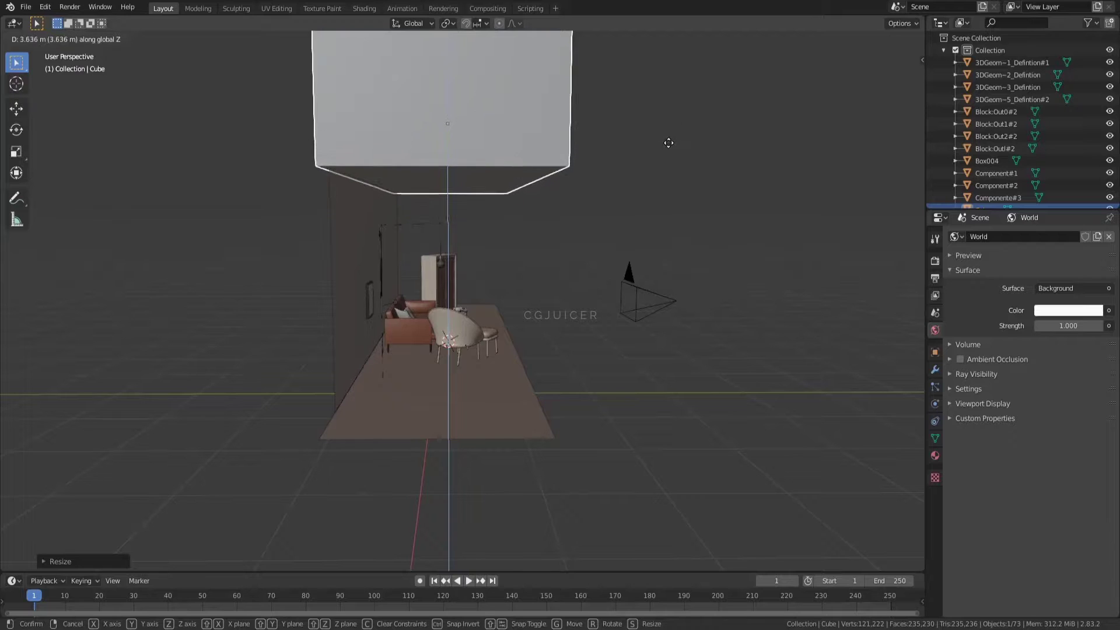
left_click(668, 138)
middle_click_drag(668, 137, 555, 220)
key("s")
key("z")
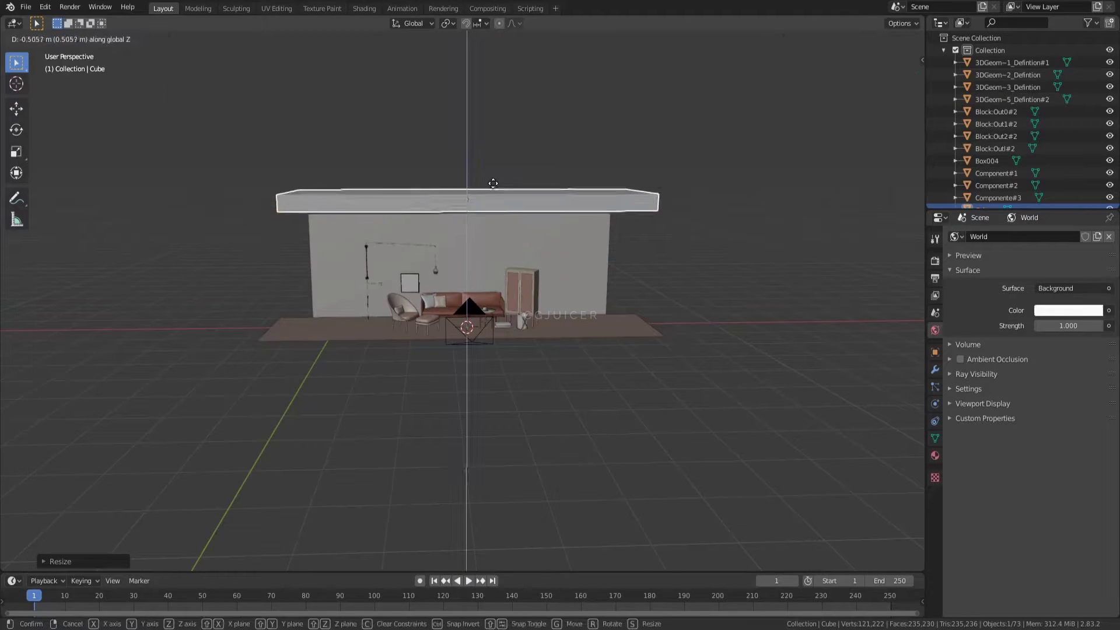
left_click(495, 200)
Step: View through the camera and check the 1920×1080 output resolution at 100%
middle_click_drag(495, 200, 507, 196)
key("KP_0")
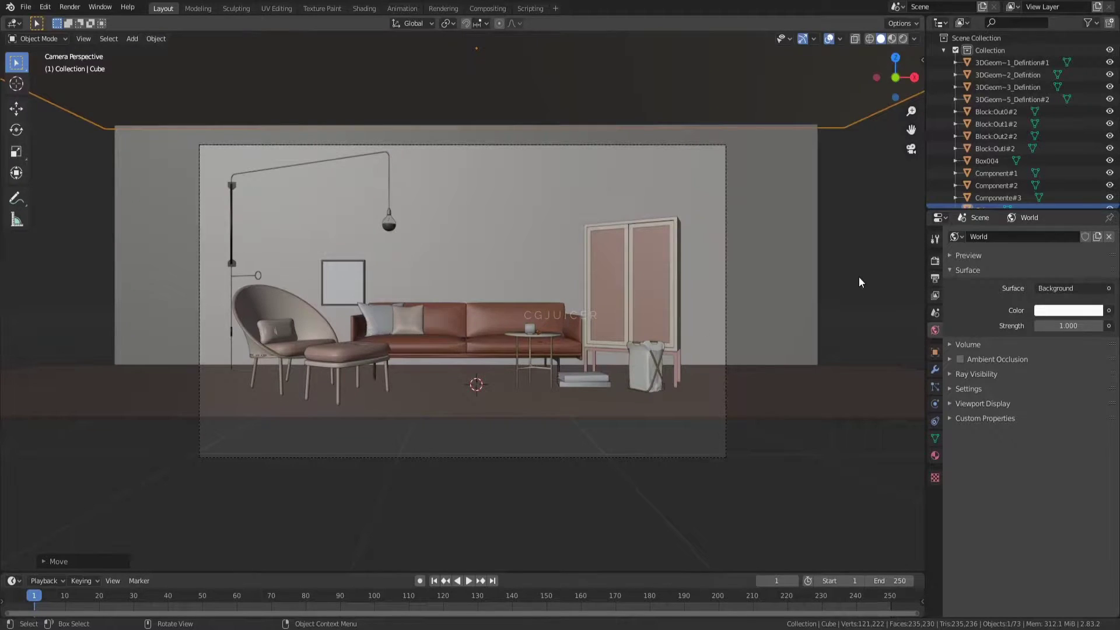
left_click(935, 279)
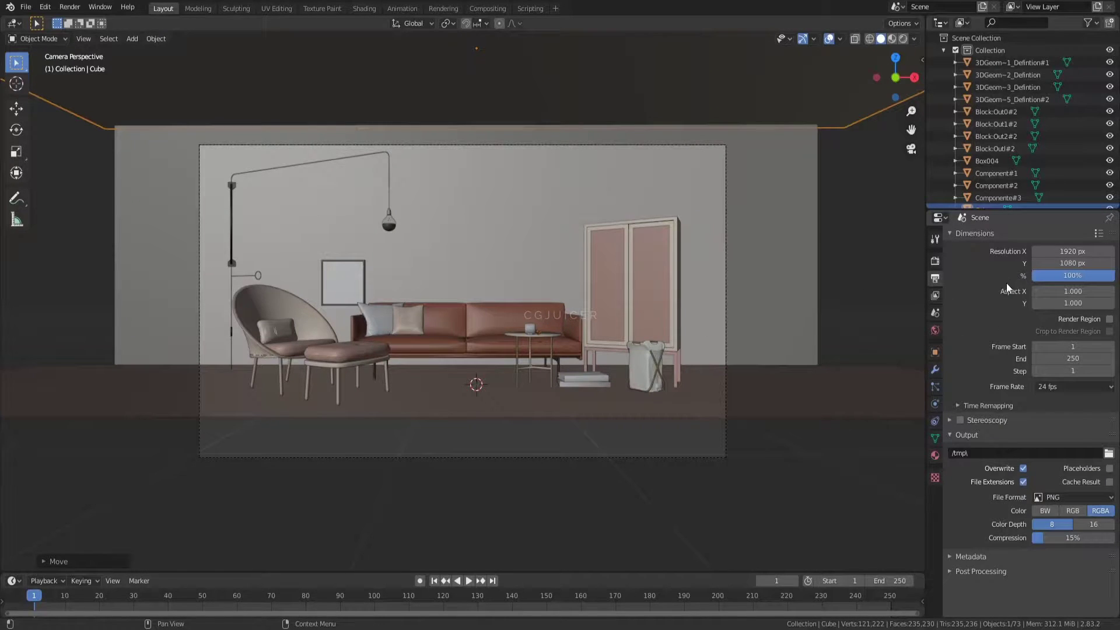
Step: Inspect the floor mesh, then switch viewport shading to show image textures
left_click(728, 395)
middle_click_drag(728, 395, 655, 402)
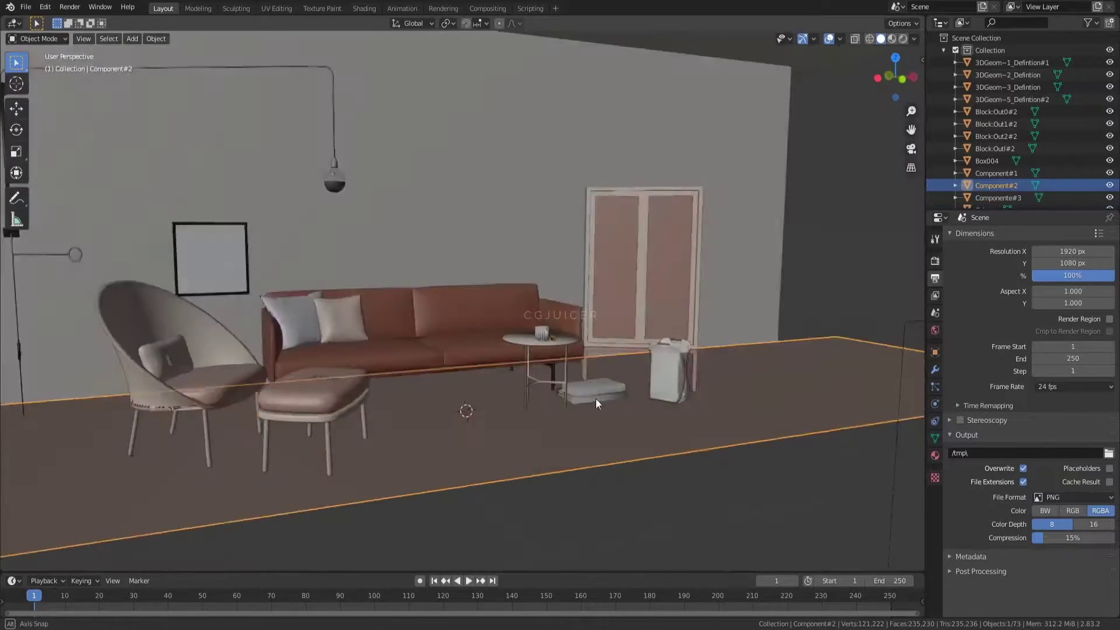
key("Tab")
middle_click_drag(572, 405, 572, 420)
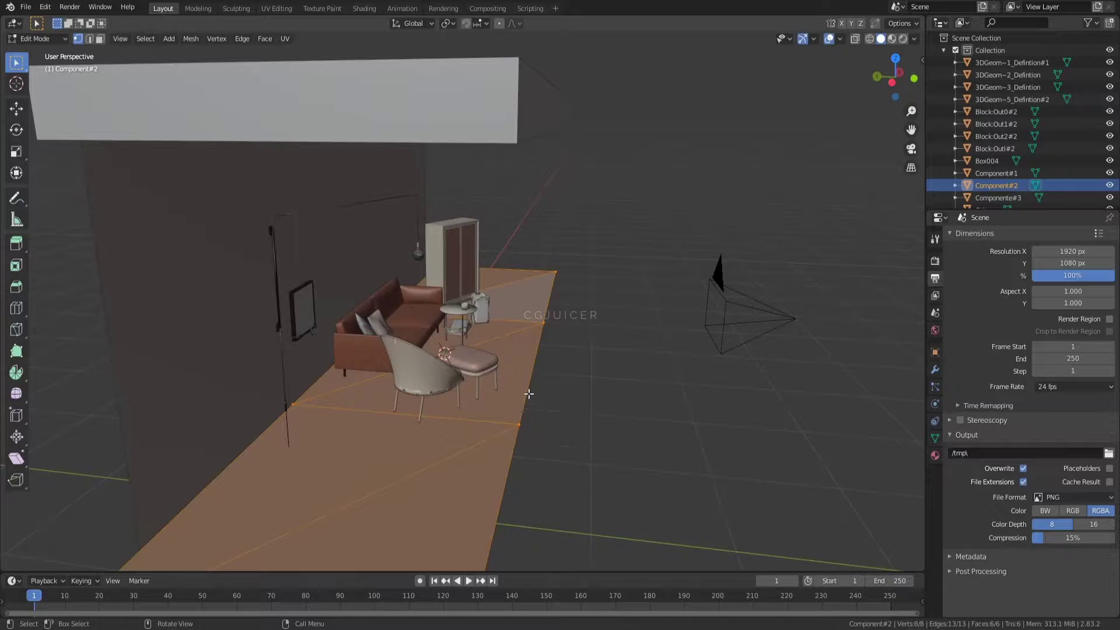
left_click(542, 314)
scroll(516, 437, "down", 3)
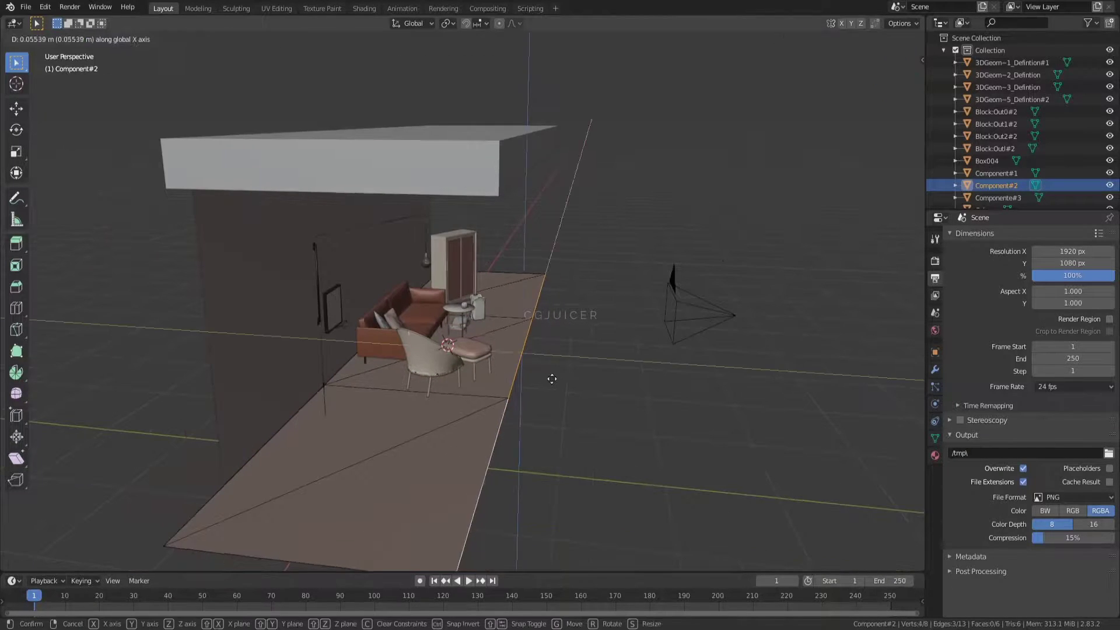
key("Tab")
middle_click_drag(611, 382, 541, 400)
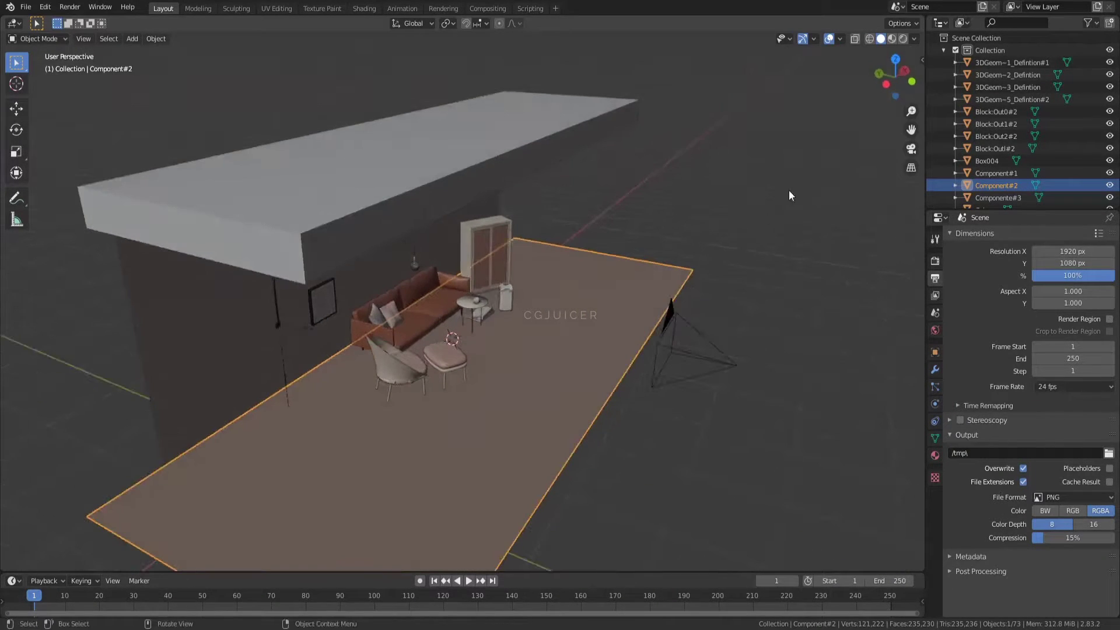
left_click(914, 39)
left_click(952, 206)
Step: Unwrap all floor faces with Smart UV Project
key("Tab")
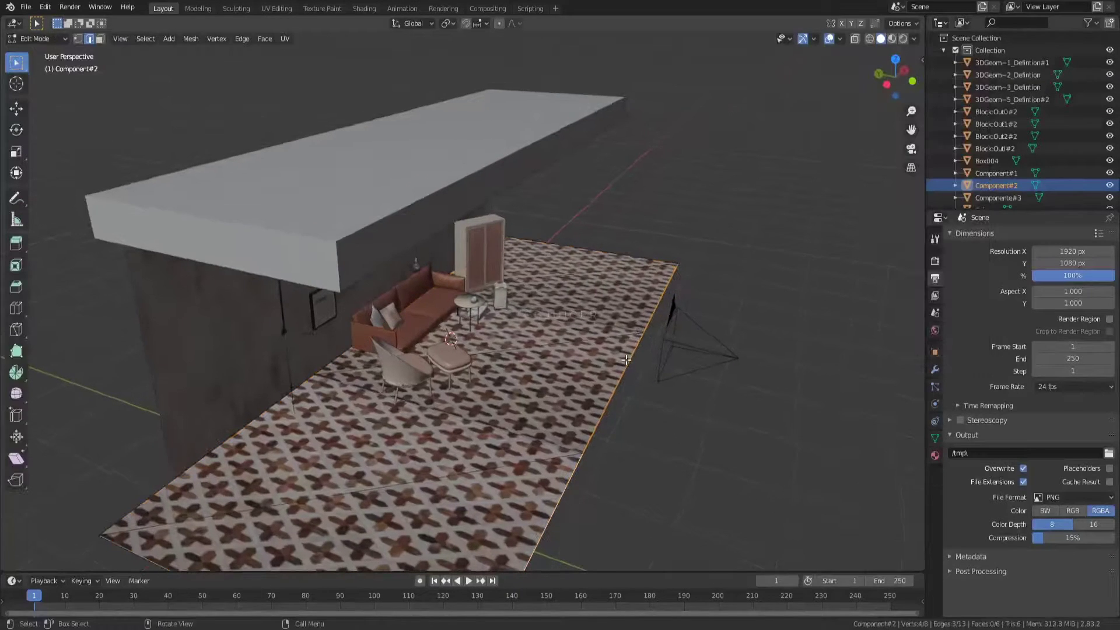
key("a")
key("u")
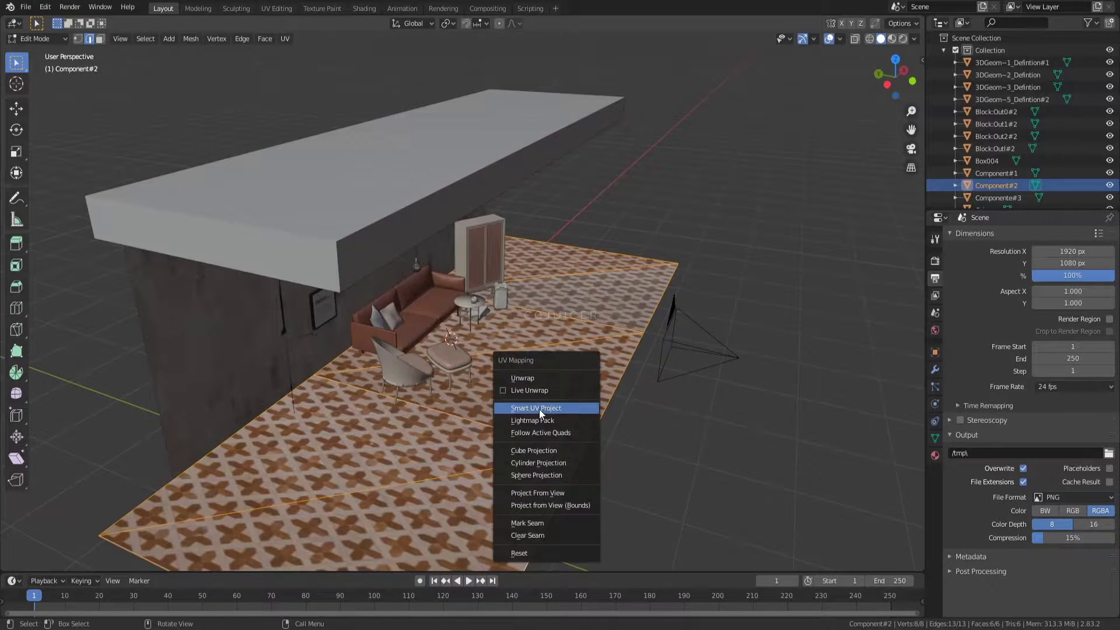
left_click(541, 409)
left_click(531, 505)
middle_click_drag(531, 505, 457, 474)
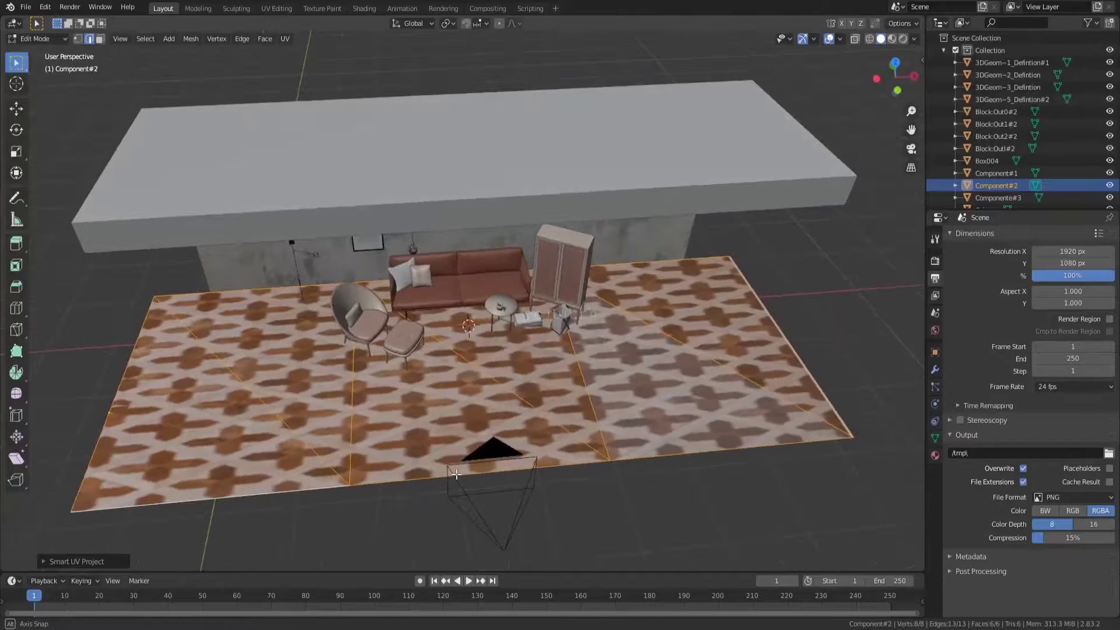
Step: In a UV Editor below the viewport, rescale the floor UVs along X and uniformly
left_click(12, 581)
left_click(52, 509)
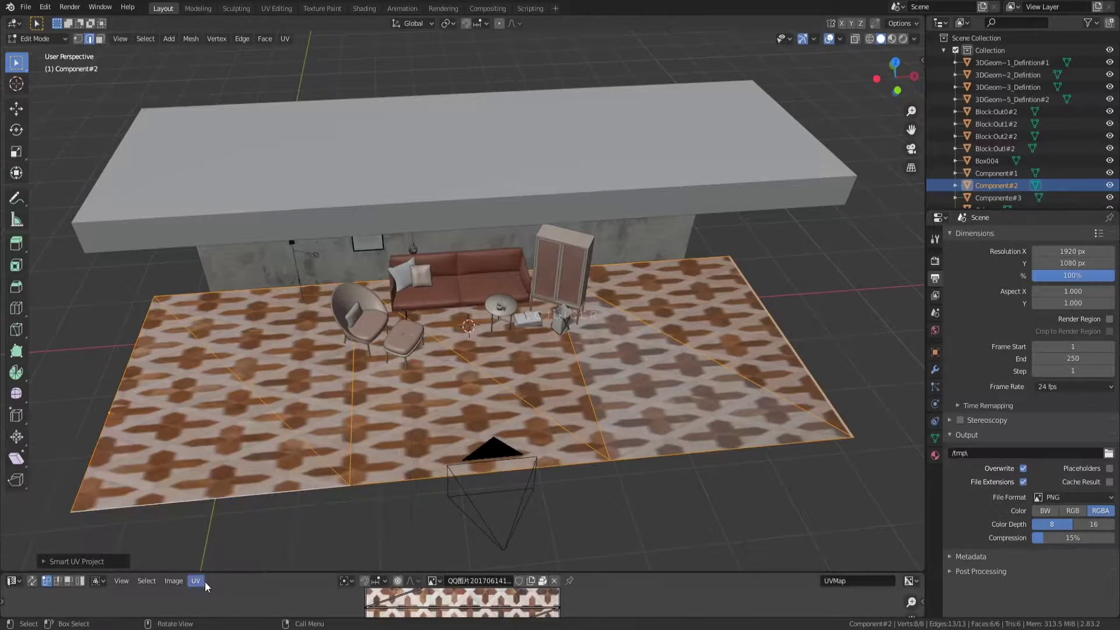
left_click_drag(205, 572, 219, 419)
key("a")
key("s")
key("x")
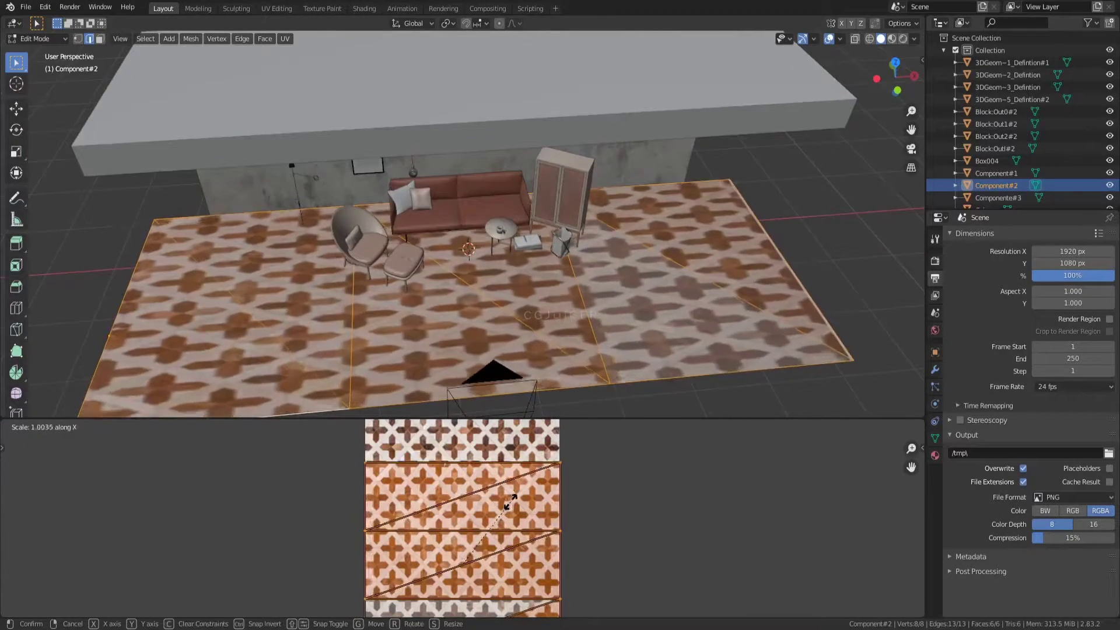
left_click(492, 513)
key("s")
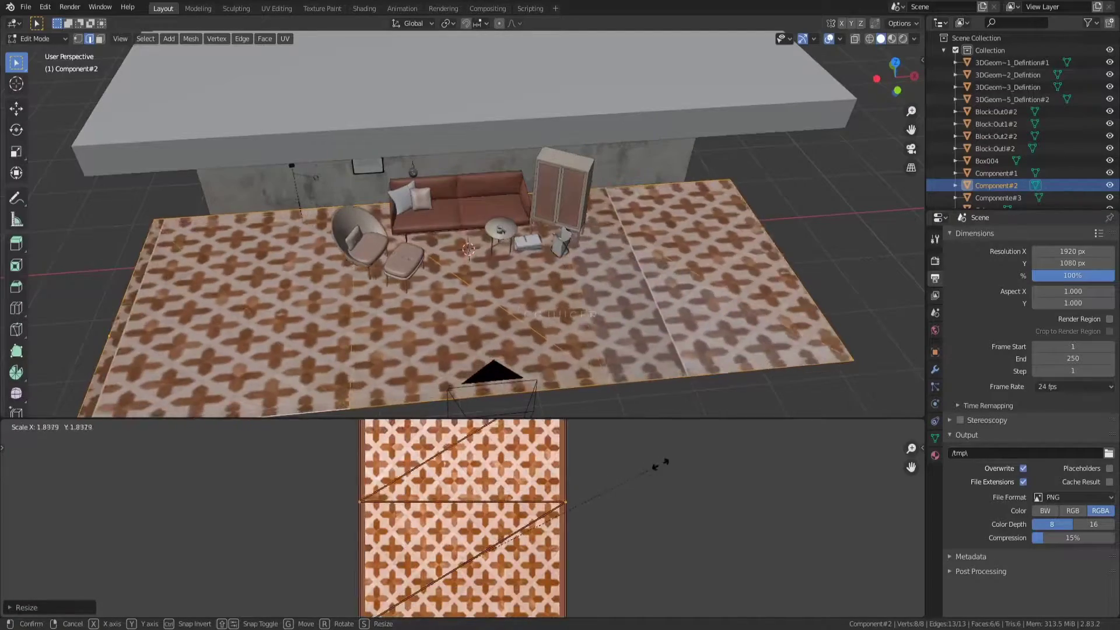
left_click(723, 458)
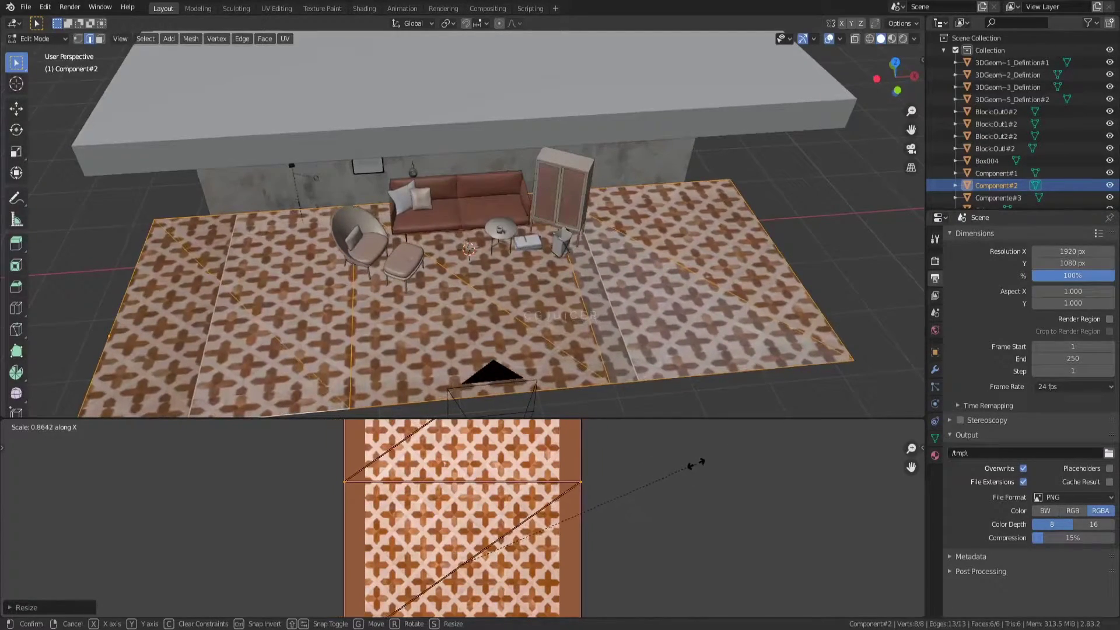
key("Tab")
key("KP_0")
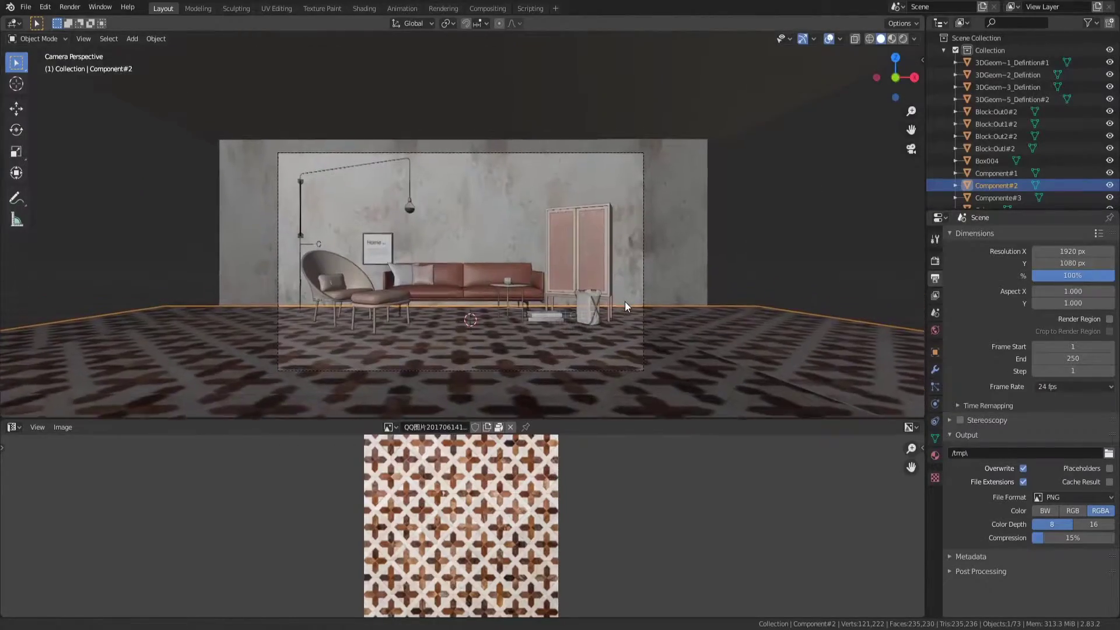
Step: In rendered shading, enable the camera passepartout at opacity 1.000
key("z")
left_click(626, 233)
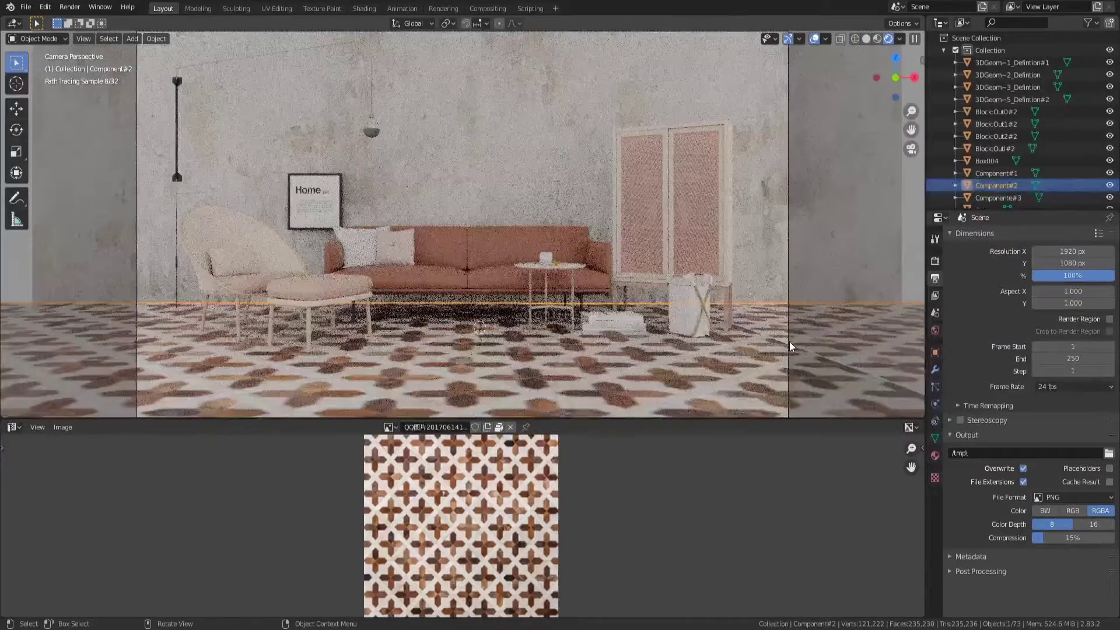
left_click(787, 318)
left_click(935, 405)
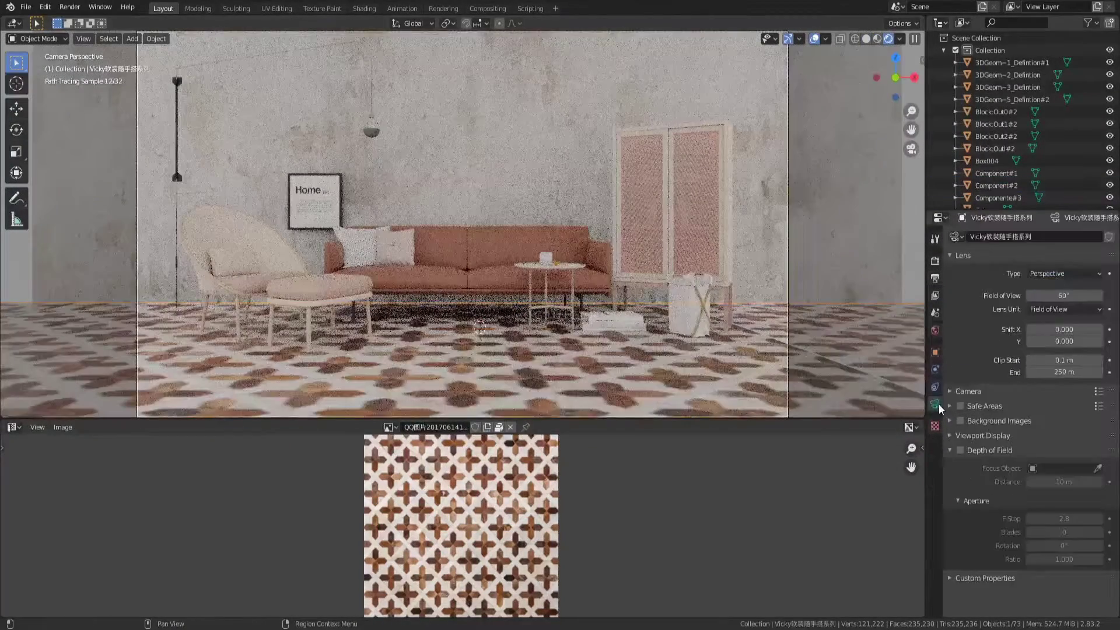
left_click(997, 435)
left_click(994, 523)
left_click_drag(1050, 541, 1096, 542)
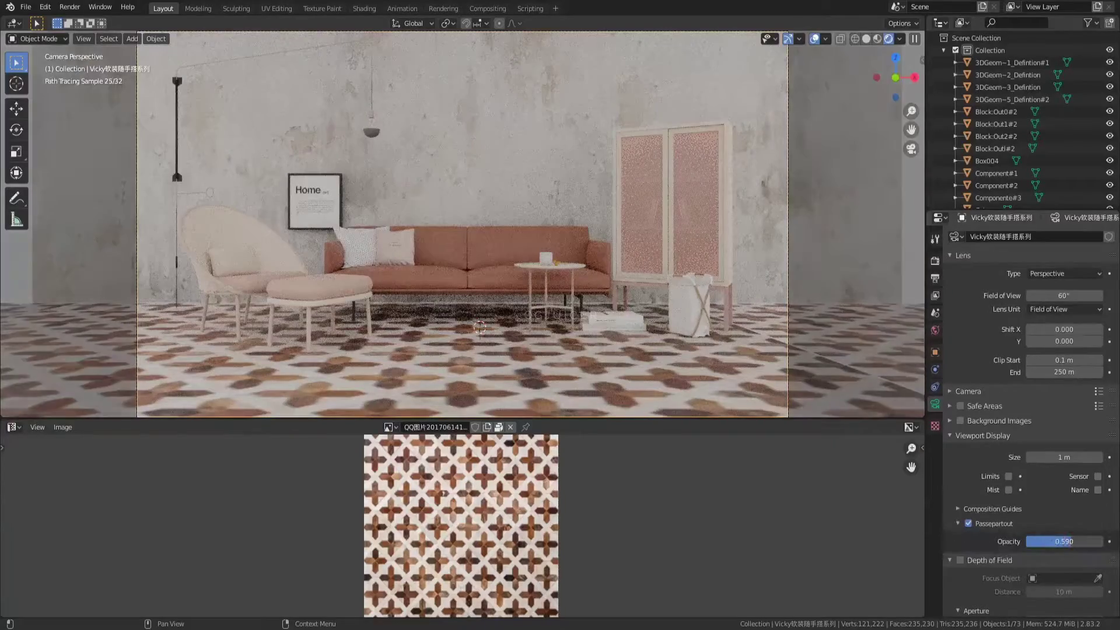
scroll(479, 292, "down", 2)
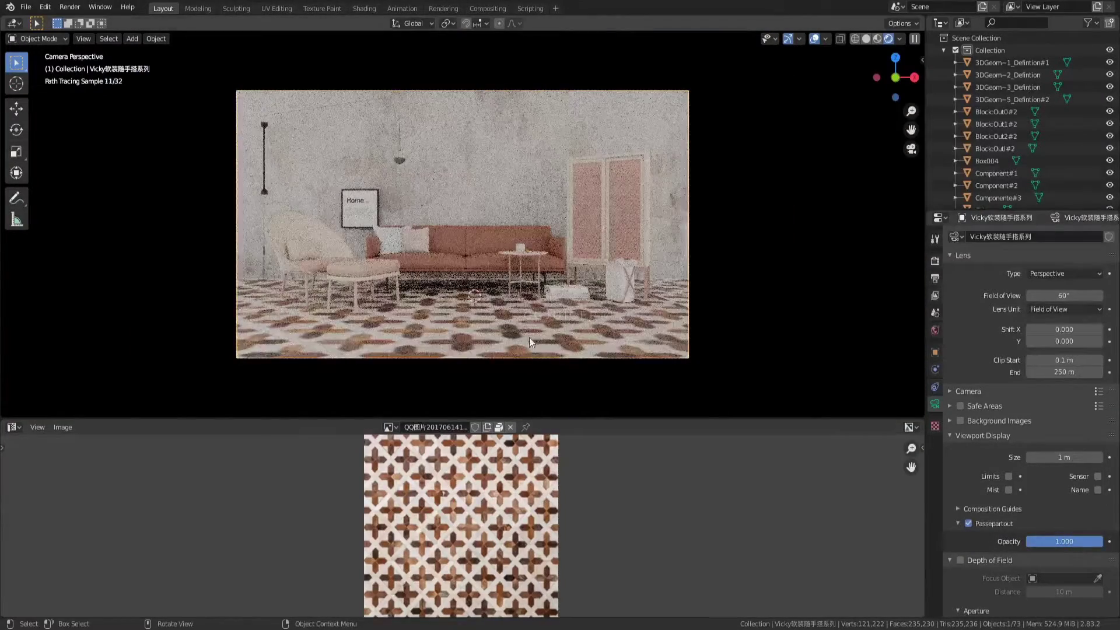
Step: Rescale the floor's UVs by 2 in Edit Mode and return to solid shading
left_click(528, 330)
key("Tab")
key("Tab")
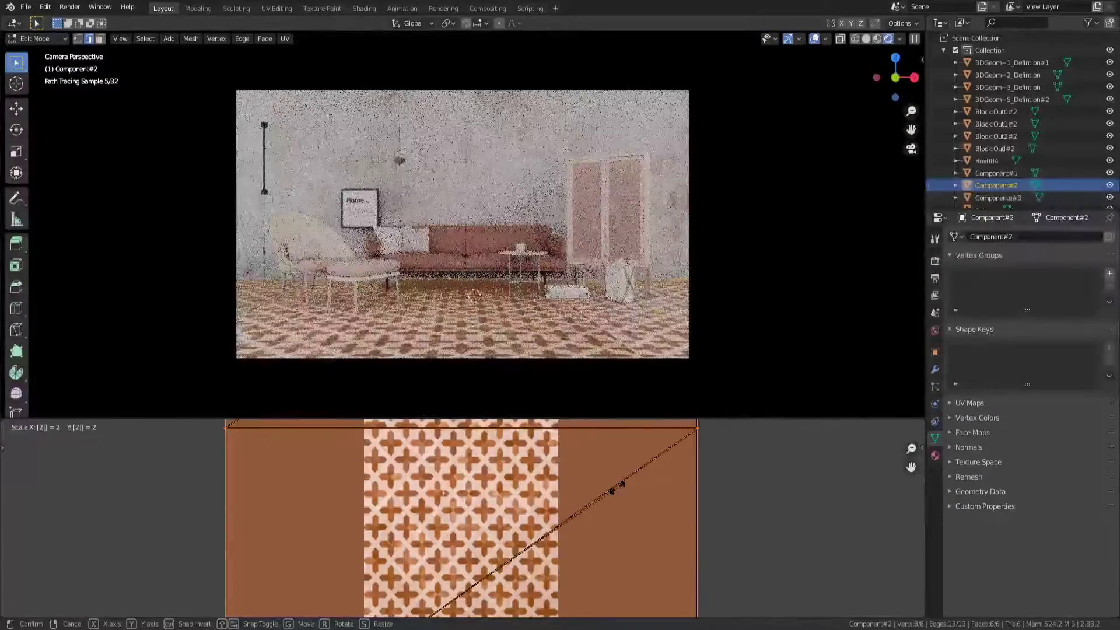
key("z")
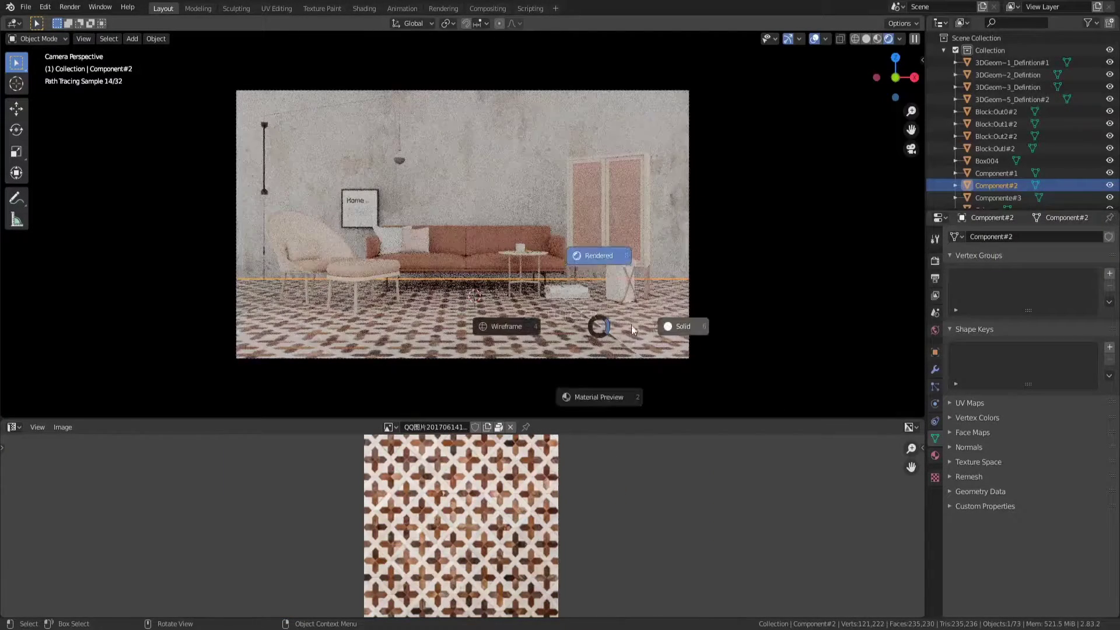
left_click(670, 331)
Step: Add a sun light, then position and angle it into the room
key("shift+a")
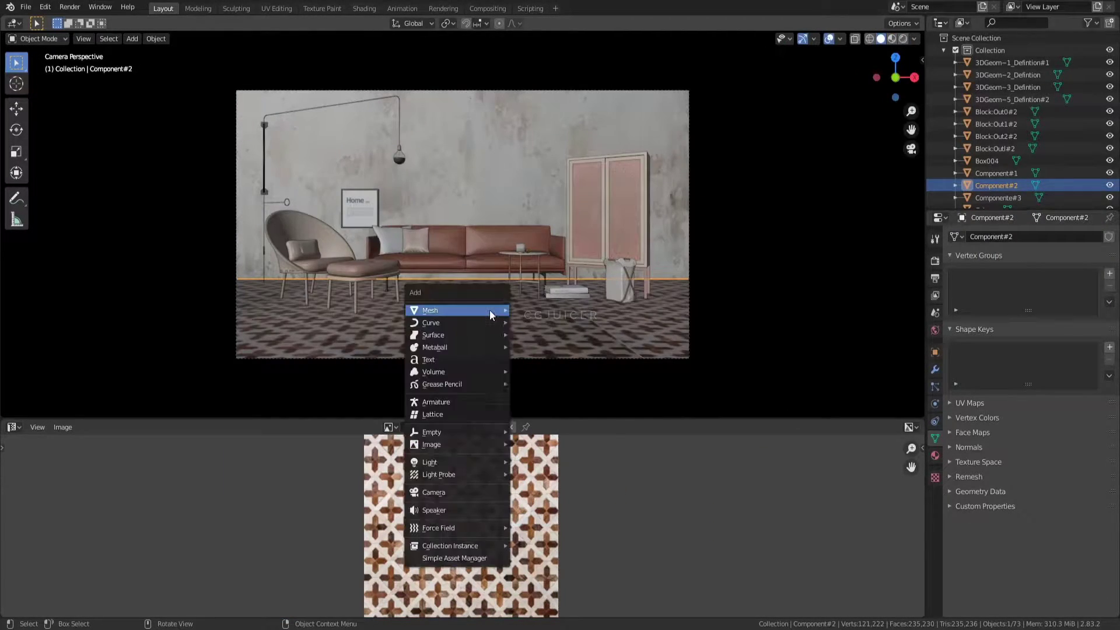
left_click(527, 475)
scroll(522, 314, "down", 3)
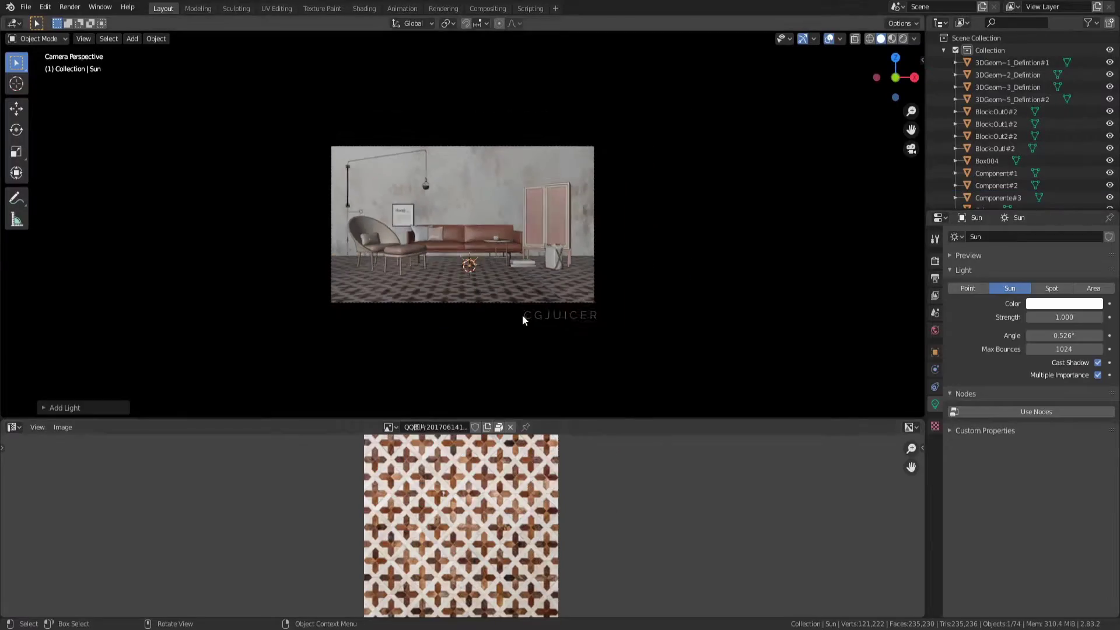
key("g")
left_click(527, 222)
key("Home")
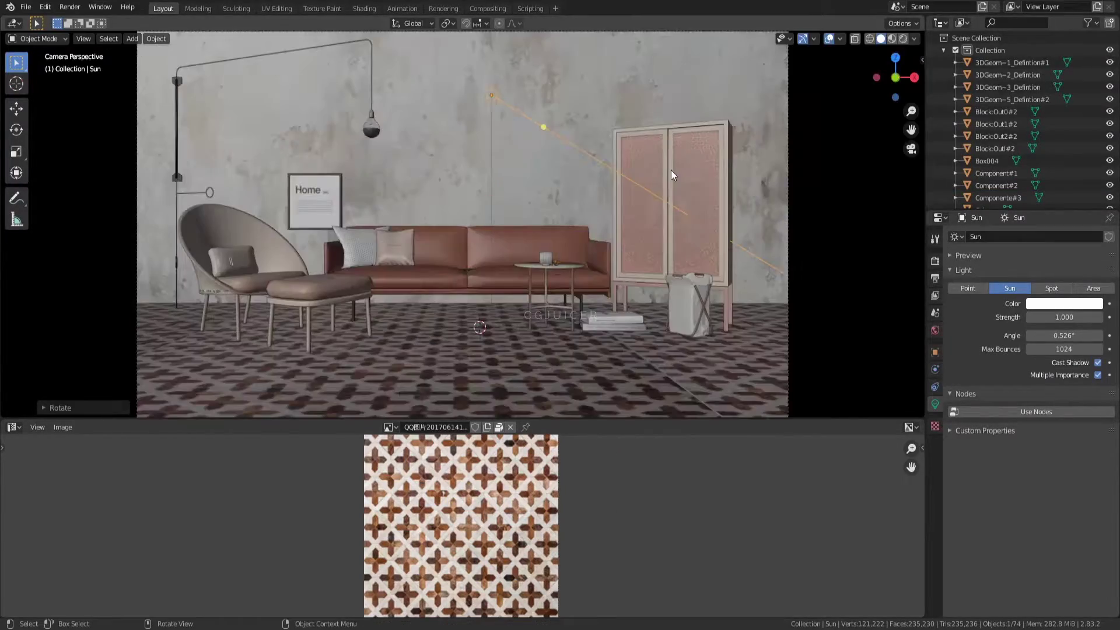
key("r")
left_click(467, 113)
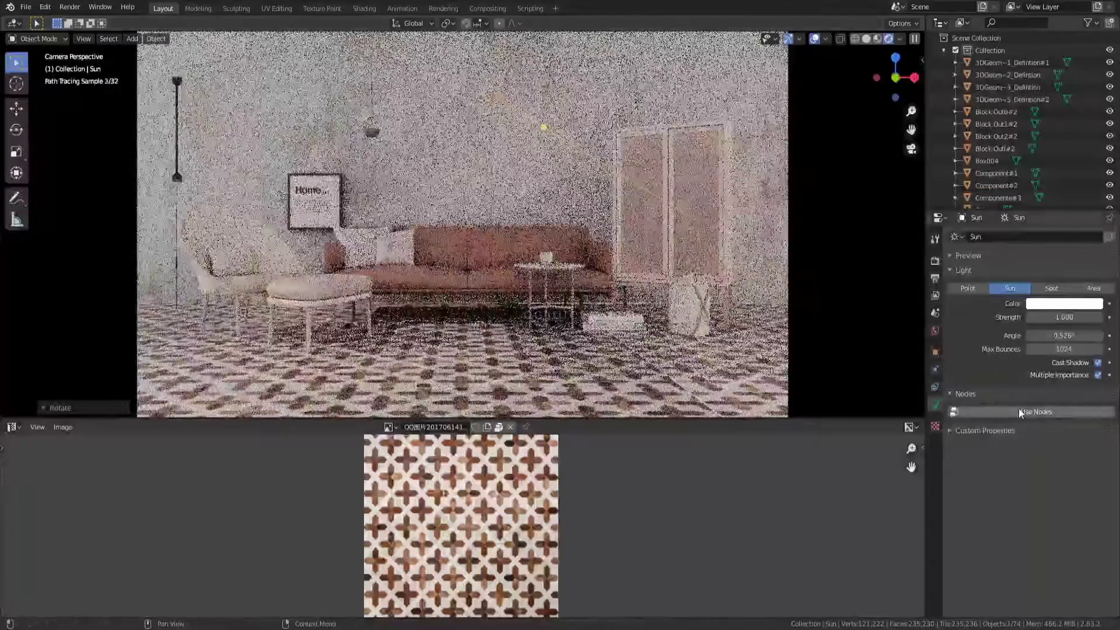
Step: Enable nodes on the sun and set the render device to GPU Compute
left_click(1097, 412)
left_click(935, 261)
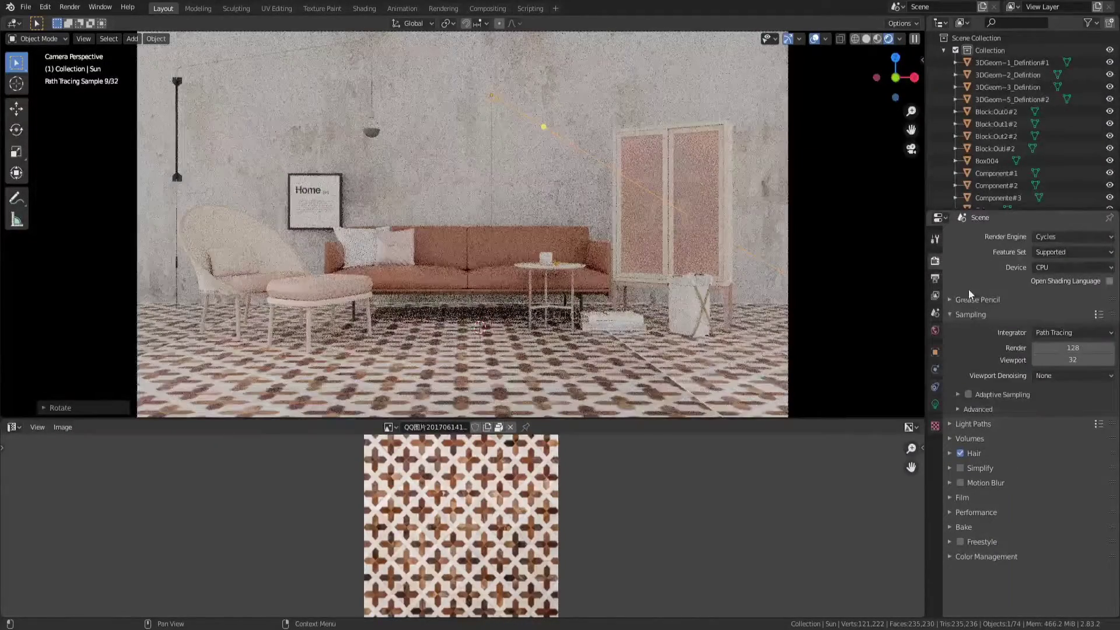
left_click(1041, 268)
left_click(1038, 289)
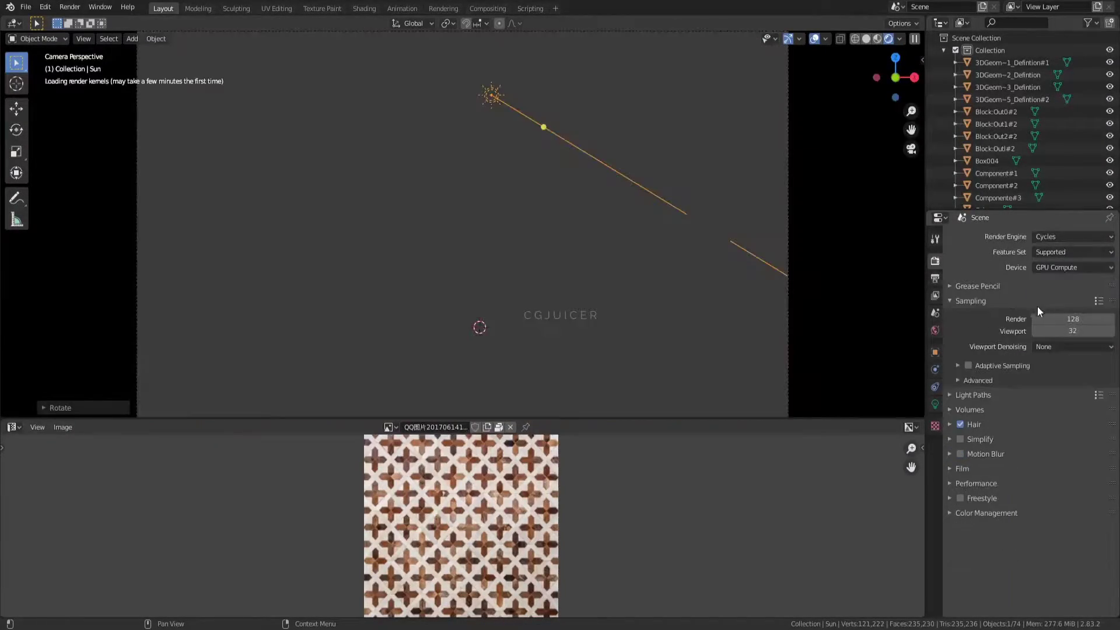
left_click(1047, 346)
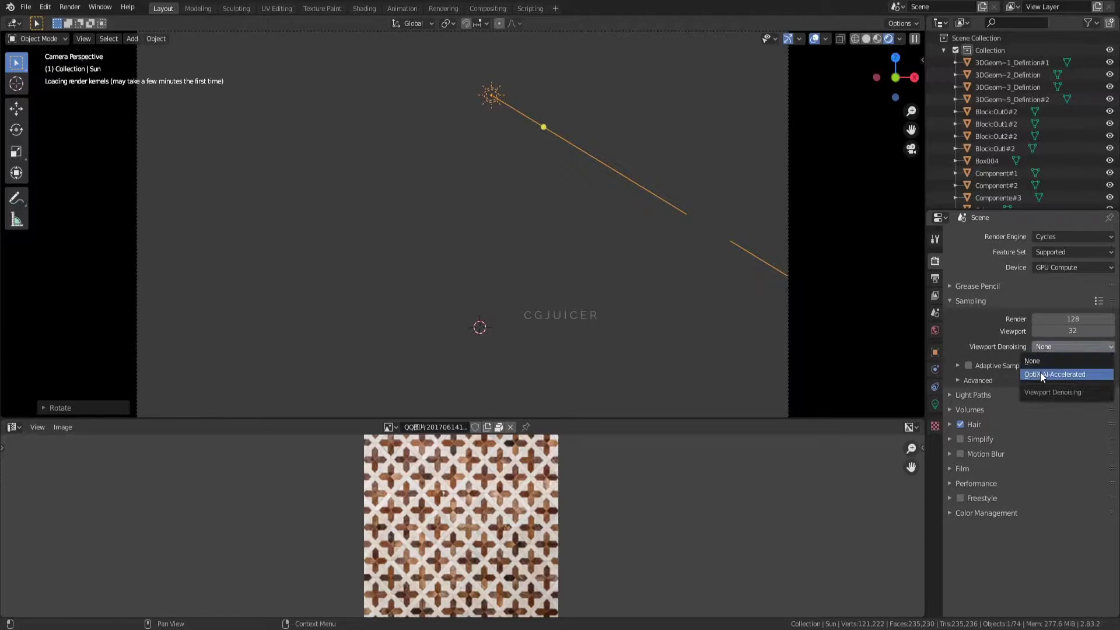
Step: Drive the sun's colour with a Blackbody node at 3500, strength 5
left_click(935, 404)
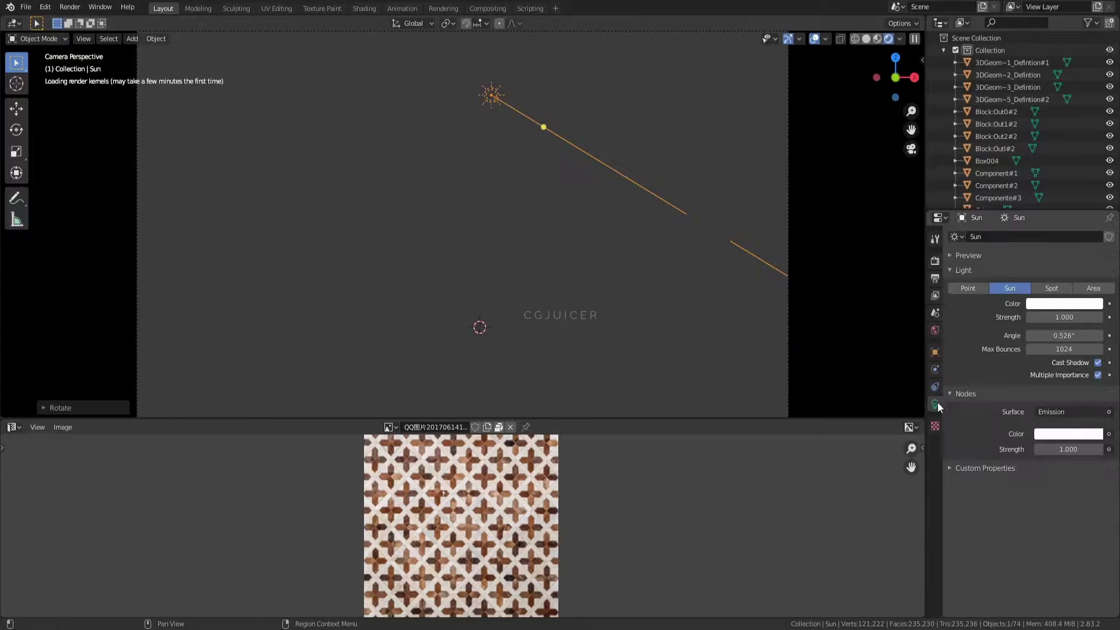
left_click(1108, 435)
left_click(1069, 460)
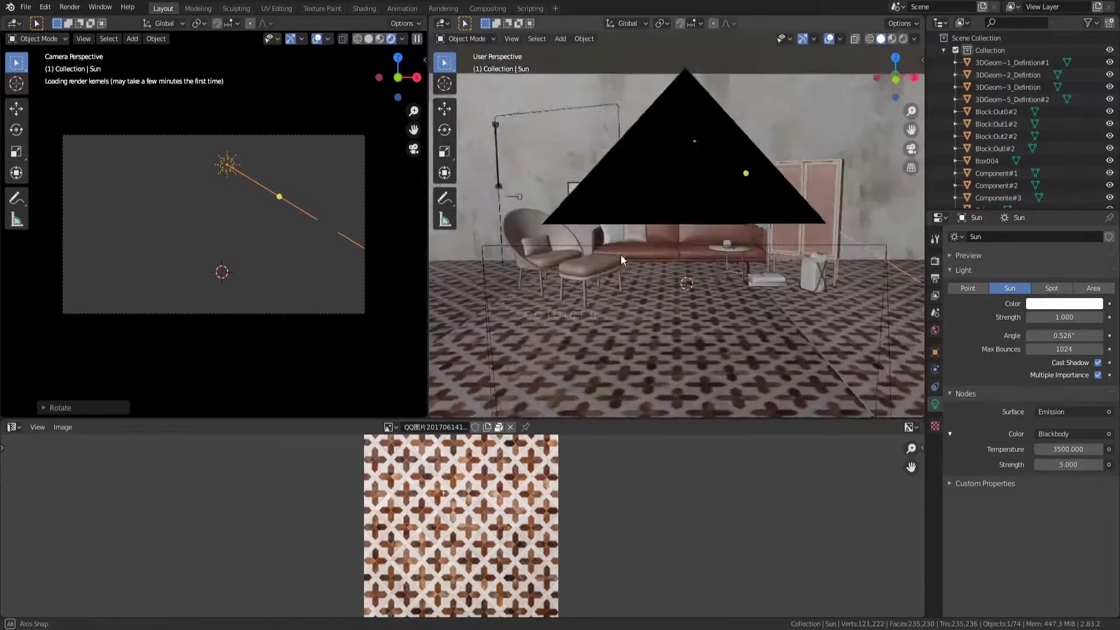
Step: Select the tiled floor and show its material nodes in the bottom Shader Editor
middle_click_drag(621, 255, 757, 297)
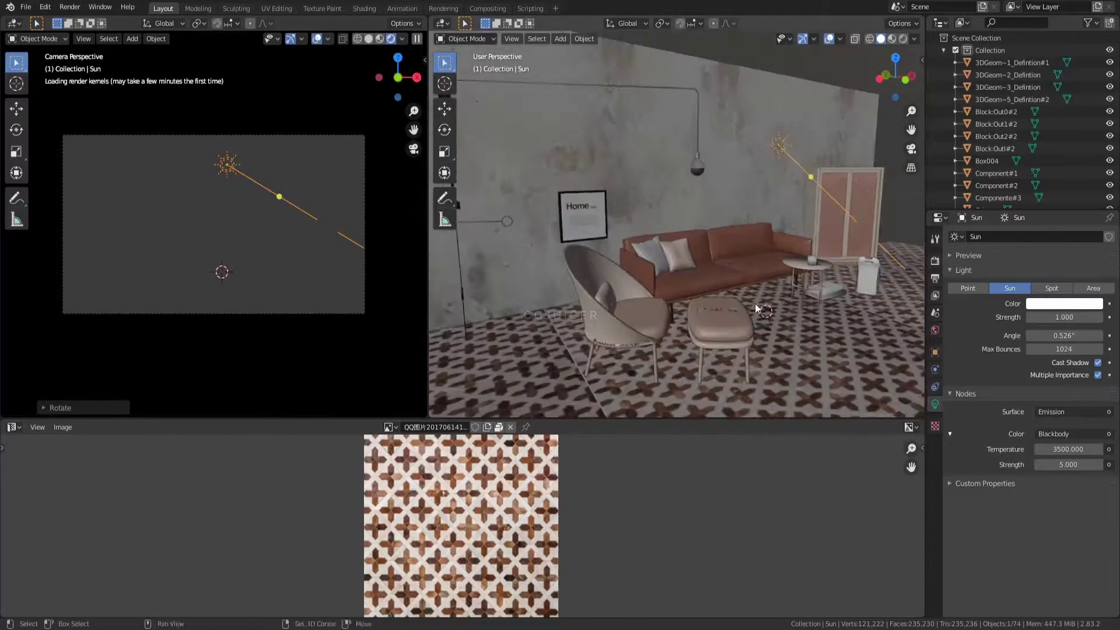
left_click(757, 300)
left_click(11, 427)
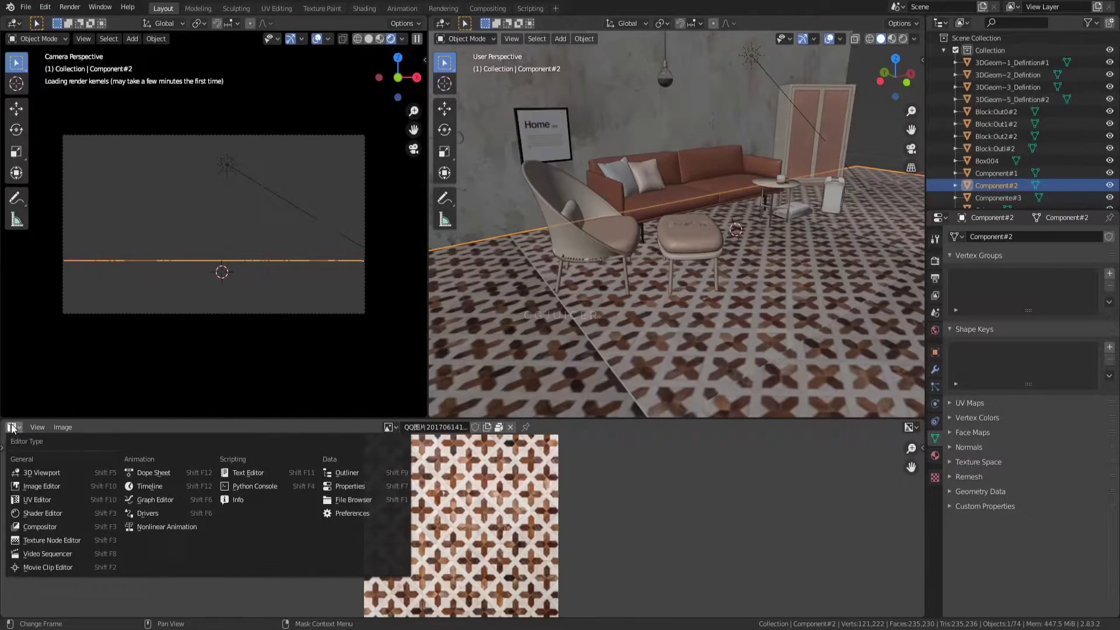
left_click(36, 511)
scroll(291, 541, "up", 2)
left_click_drag(186, 508, 320, 488)
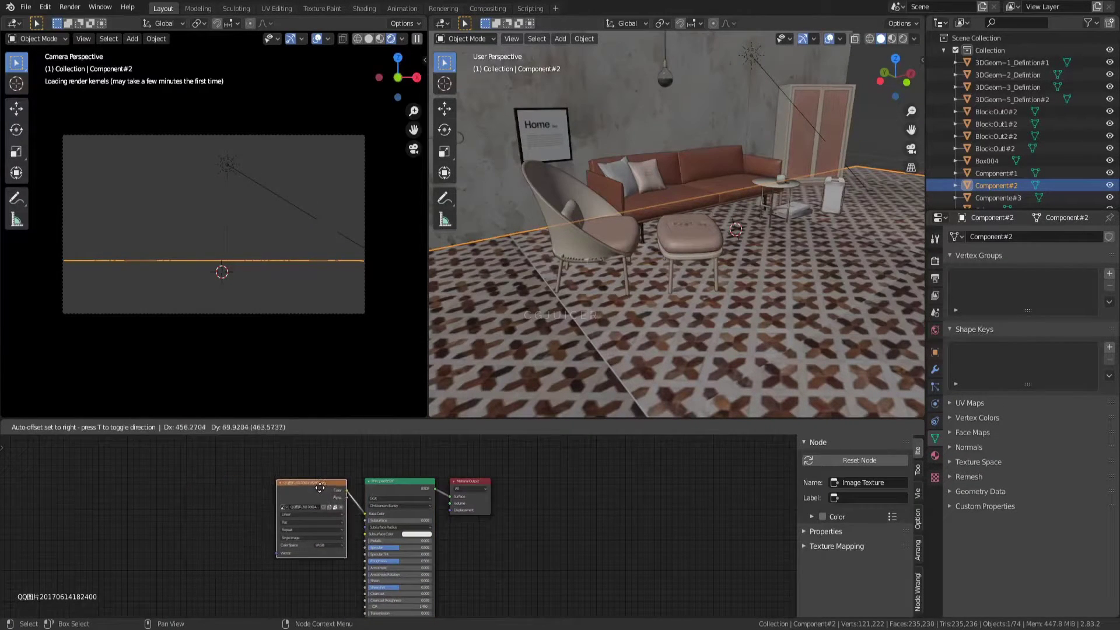
middle_click_drag(618, 233, 672, 228)
scroll(672, 227, "down", 4)
middle_click_drag(726, 279, 723, 274)
scroll(415, 538, "up", 2)
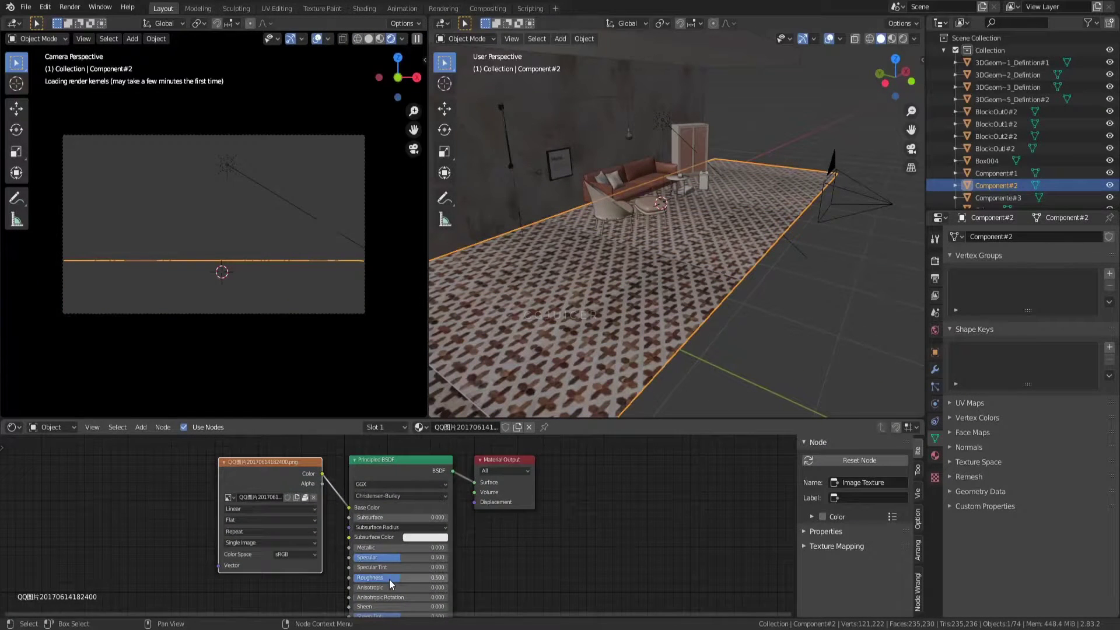
Step: Drive the floor's Roughness from the image texture's Color output
left_click_drag(390, 579, 353, 579)
scroll(367, 584, "down", 1)
left_click_drag(457, 466, 366, 482)
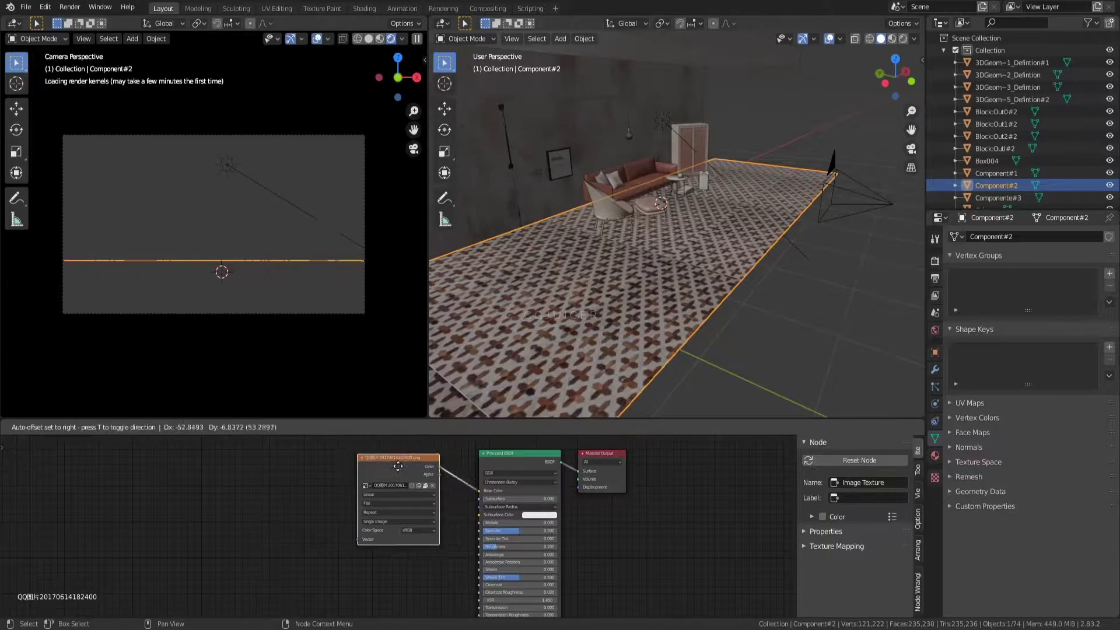
left_click_drag(482, 552, 477, 600)
Step: Add a Bump node with Strength 0.003 on the floor's Normal link
key("shift+a")
type("bump")
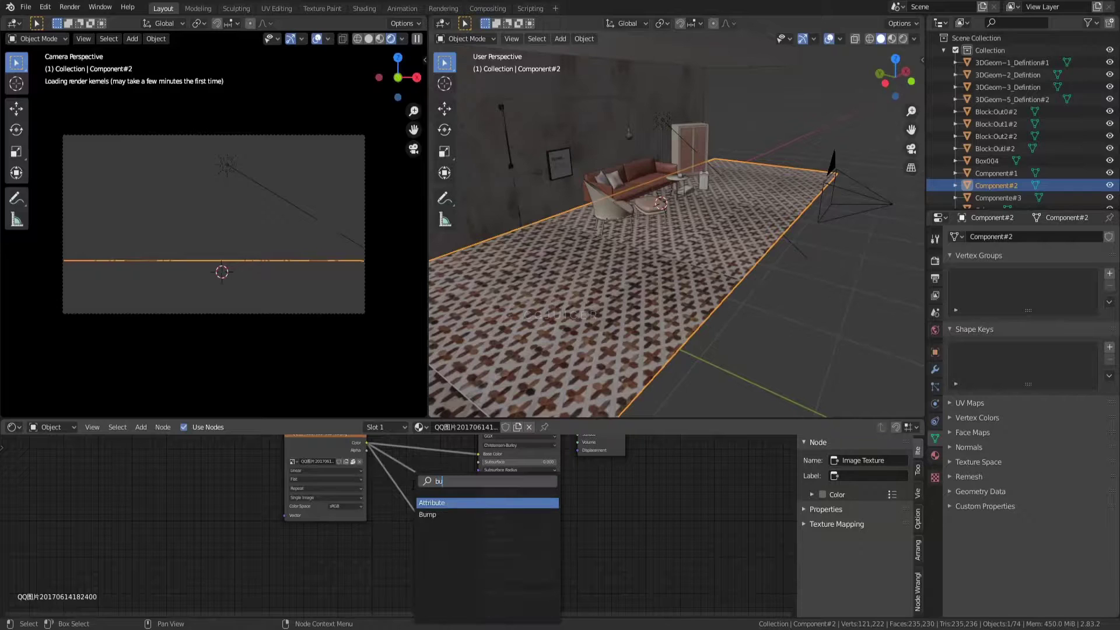
key("Return")
left_click(403, 505)
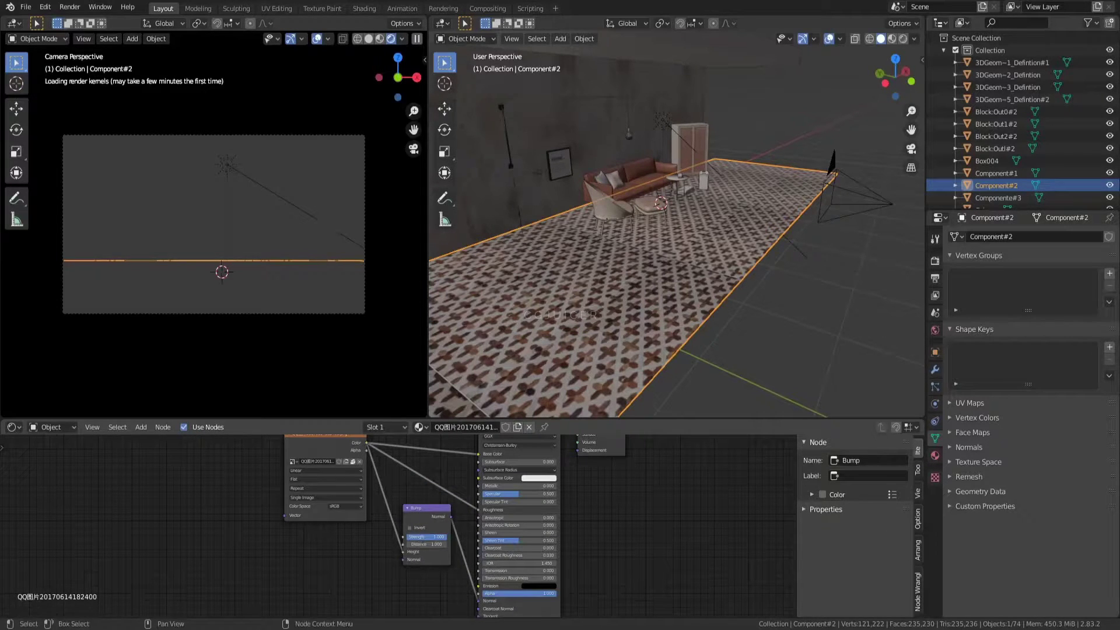
double_click(423, 537)
key("Return")
scroll(462, 552, "up", 4)
type("0.003")
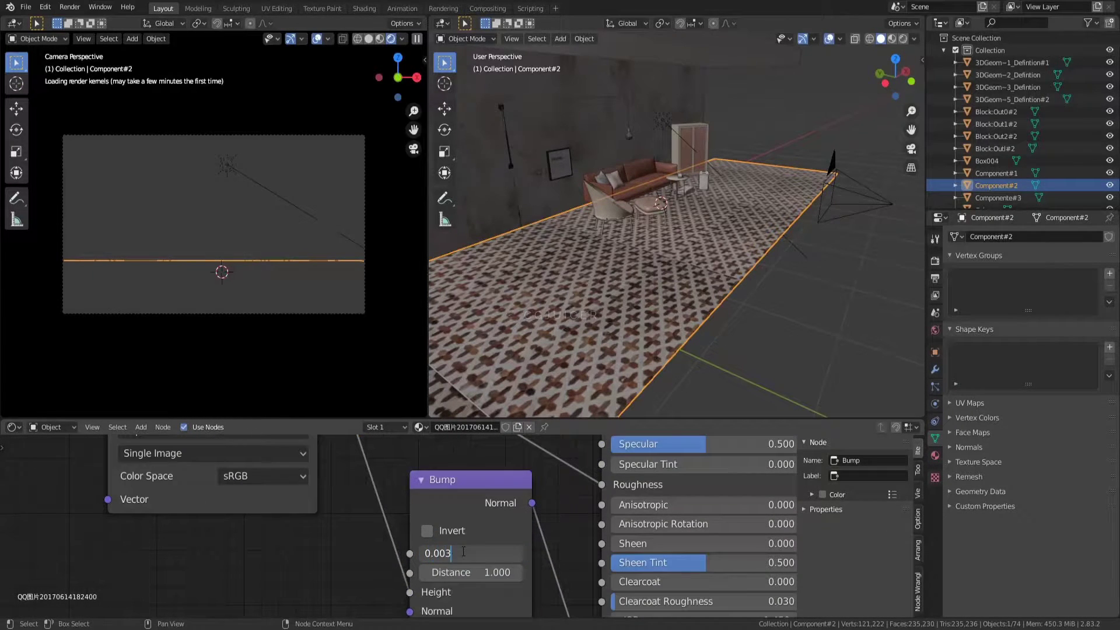
scroll(463, 541, "down", 4)
Step: Insert a ColorRamp on the texture-to-Roughness link
key("shift+a")
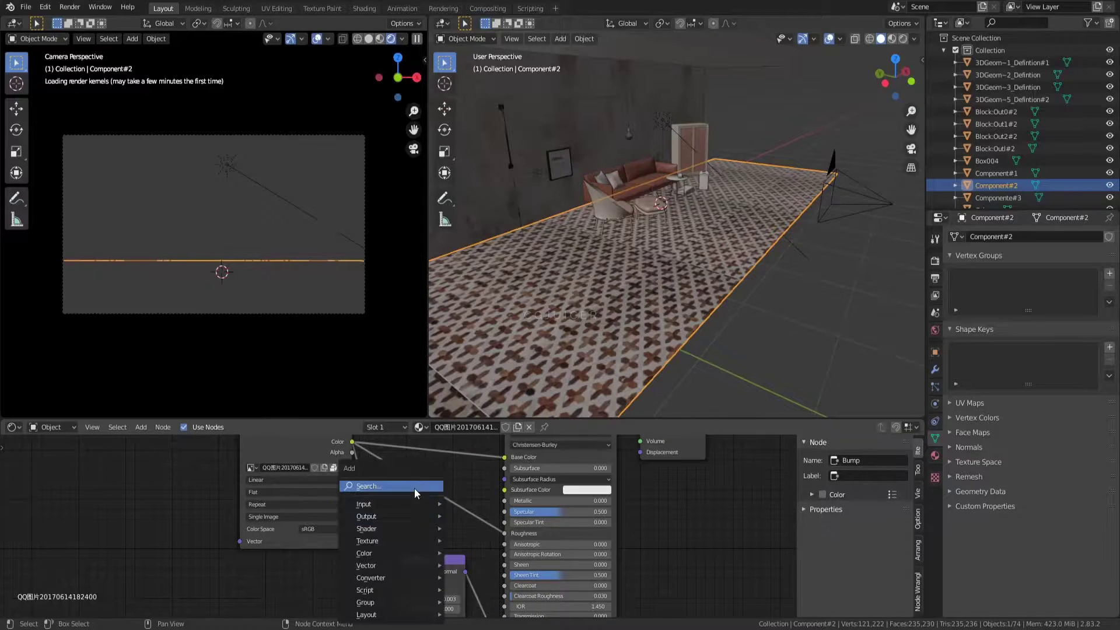
type("ramp")
key("Return")
left_click(415, 488)
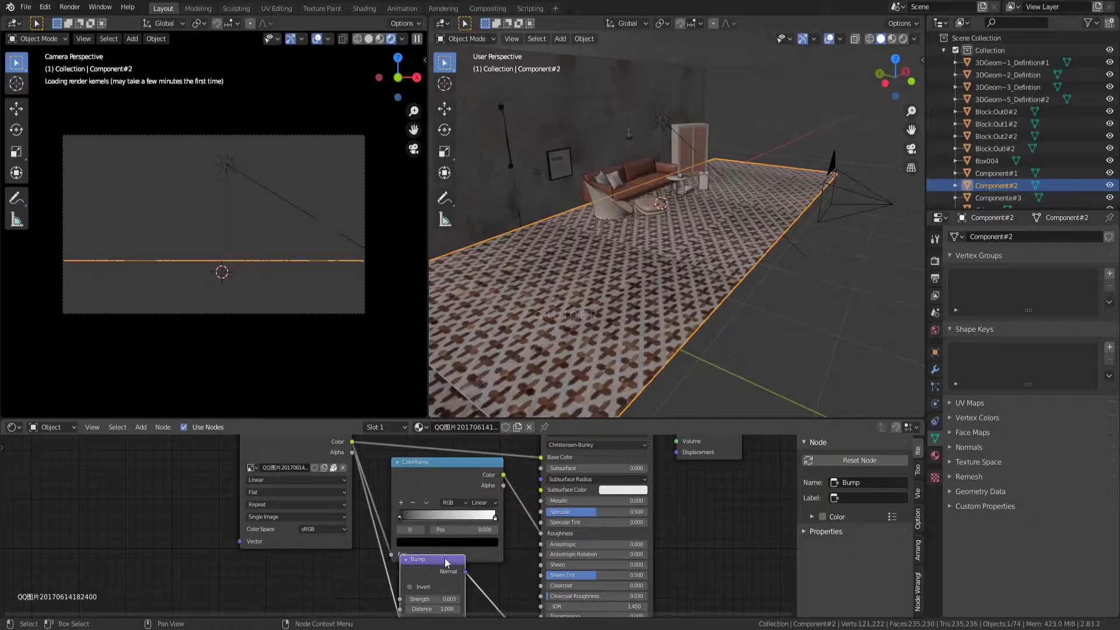
scroll(398, 524, "up", 1)
scroll(687, 256, "up", 5)
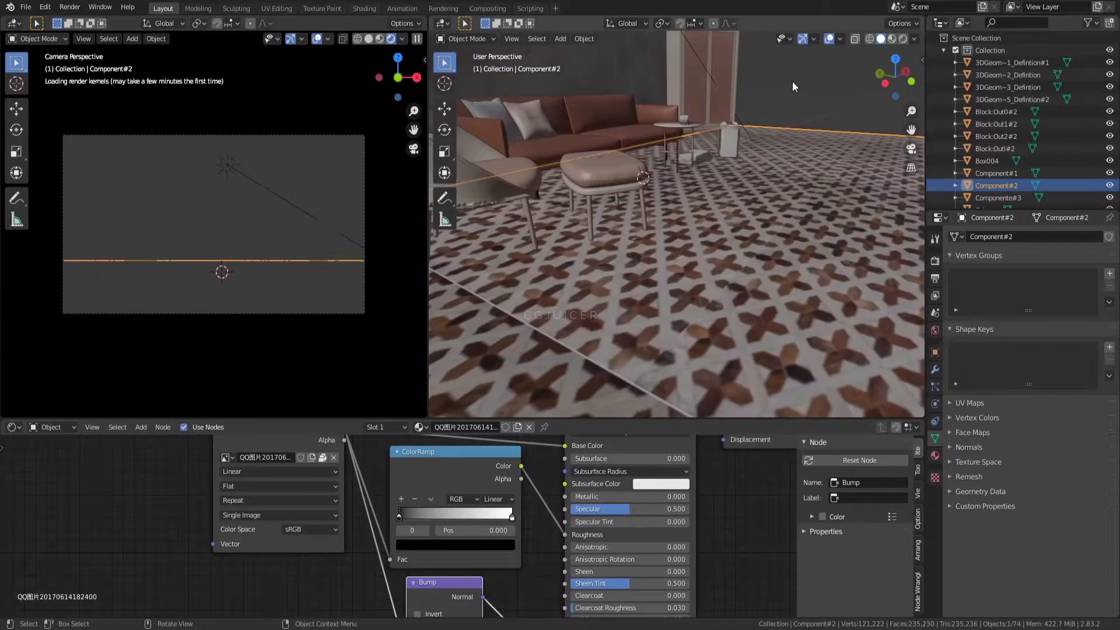
Step: In rendered preview, set the ColorRamp black stop to 0.195 and merge the views into one
left_click(897, 38)
scroll(737, 282, "down", 4)
scroll(741, 282, "up", 3)
scroll(798, 267, "up", 2)
scroll(727, 257, "up", 2)
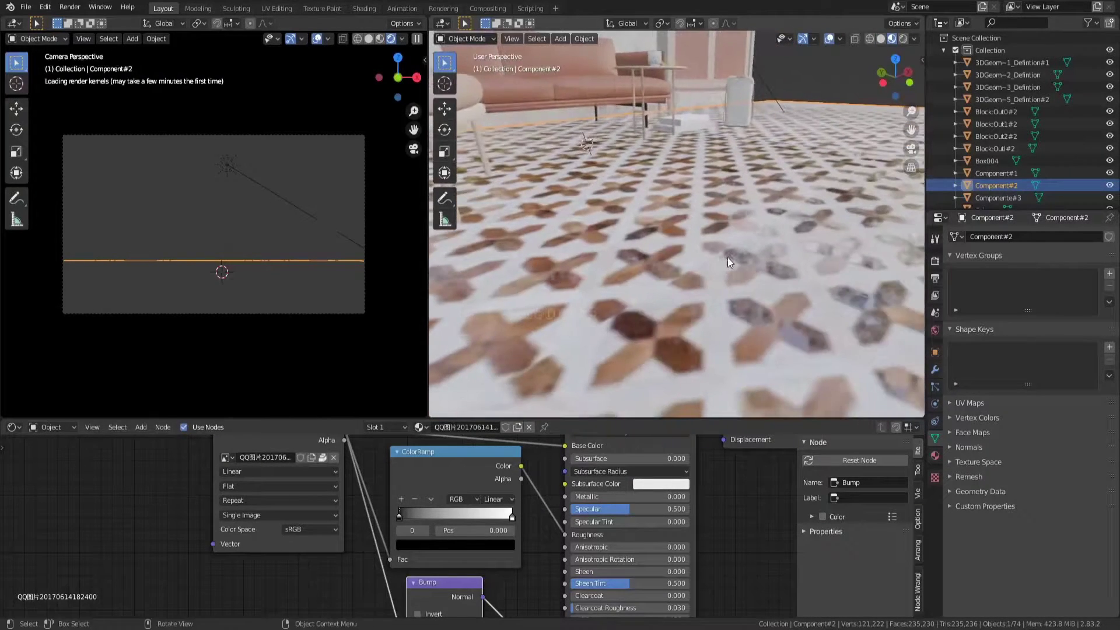
scroll(727, 258, "down", 1)
left_click_drag(399, 517, 501, 524)
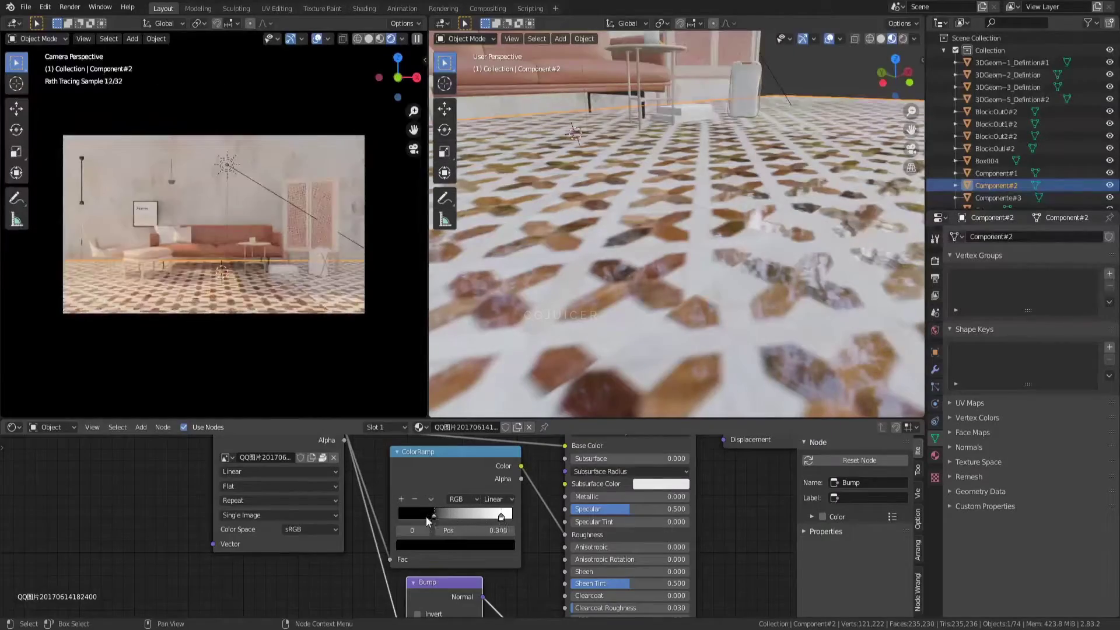
left_click_drag(428, 520, 421, 520)
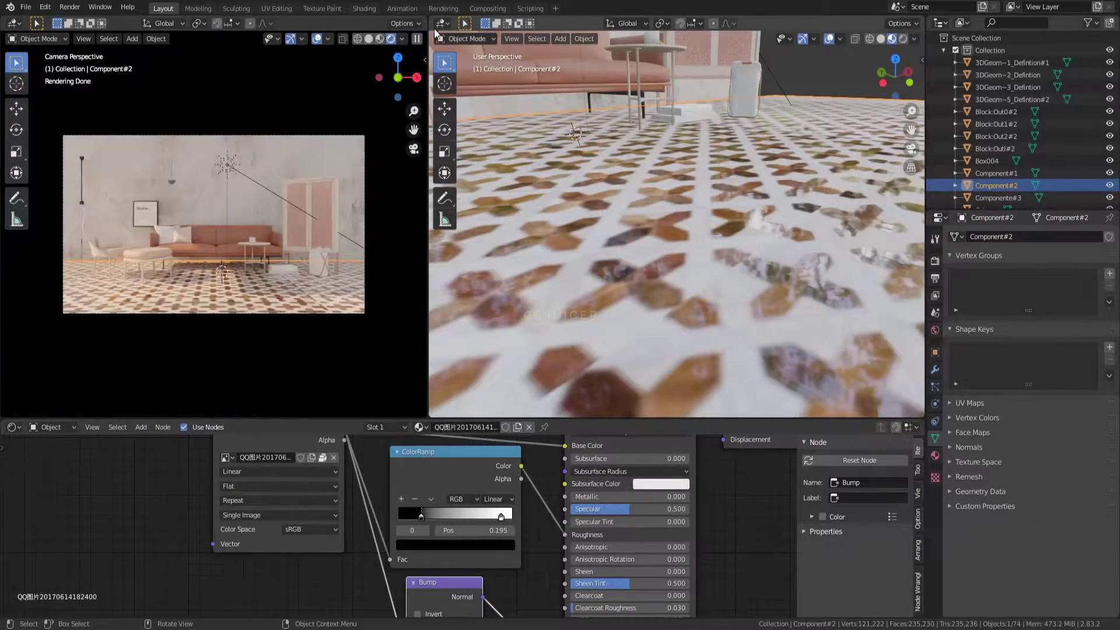
left_click_drag(428, 18, 691, 220)
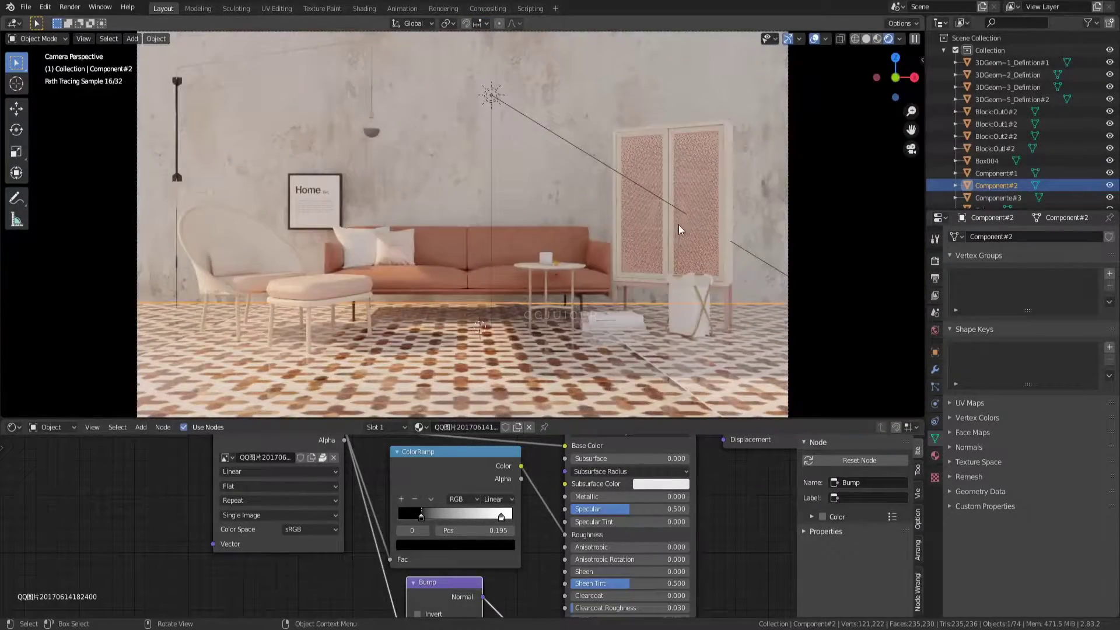
Step: Select wall Component#1 and link its texture to Roughness and Normal
left_click(533, 183)
key("Tab")
scroll(523, 185, "down", 2)
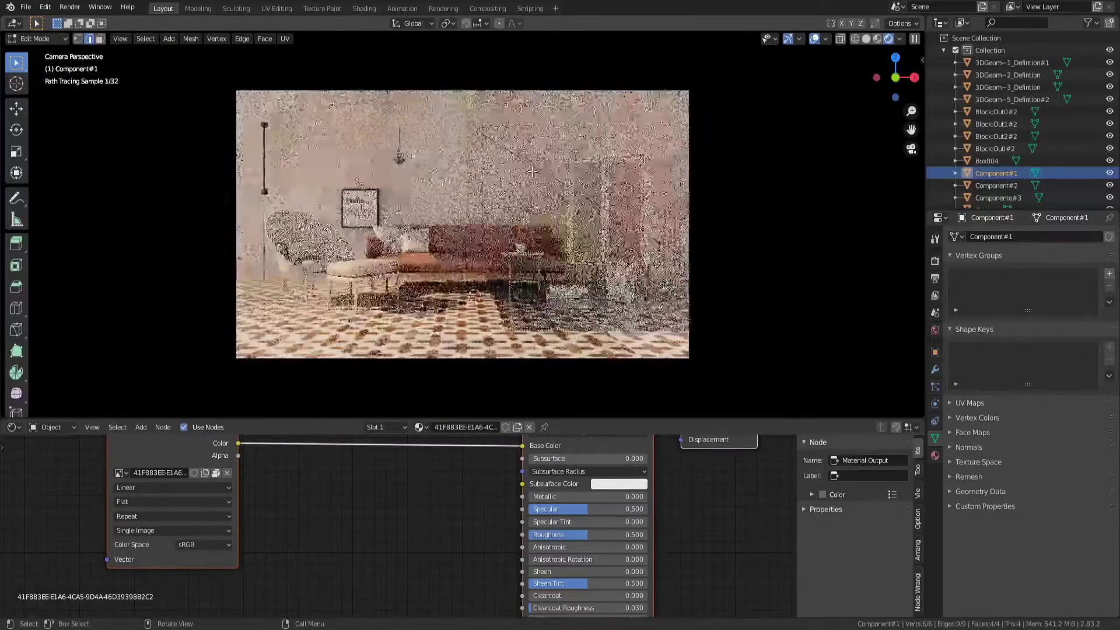
left_click(523, 185)
scroll(429, 467, "down", 2)
scroll(421, 469, "down", 1)
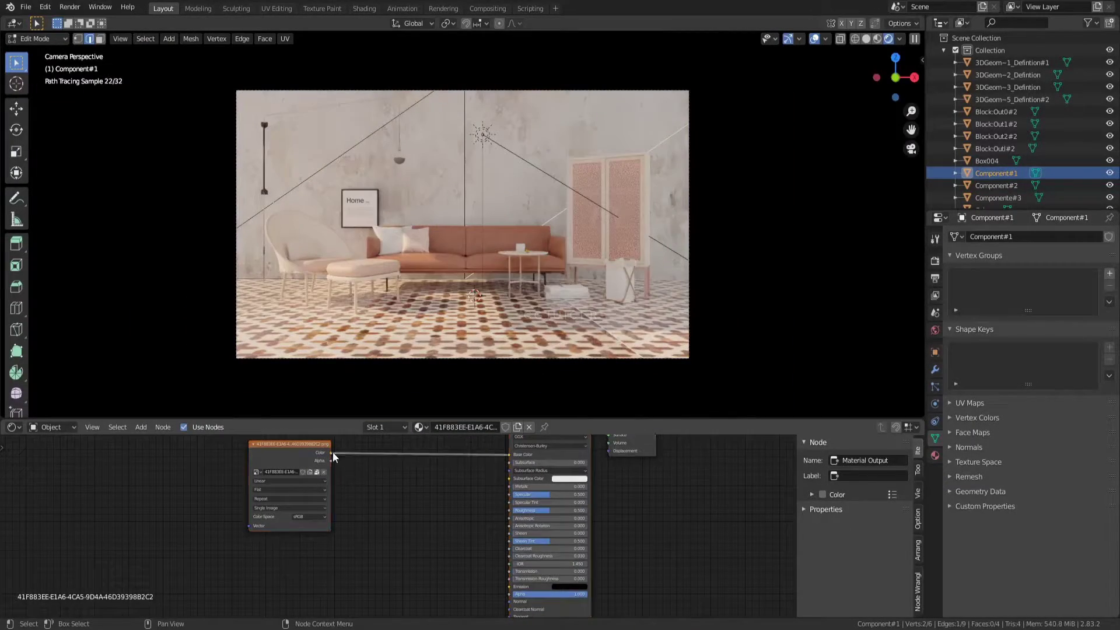
left_click_drag(509, 517, 509, 515)
scroll(409, 443, "down", 2)
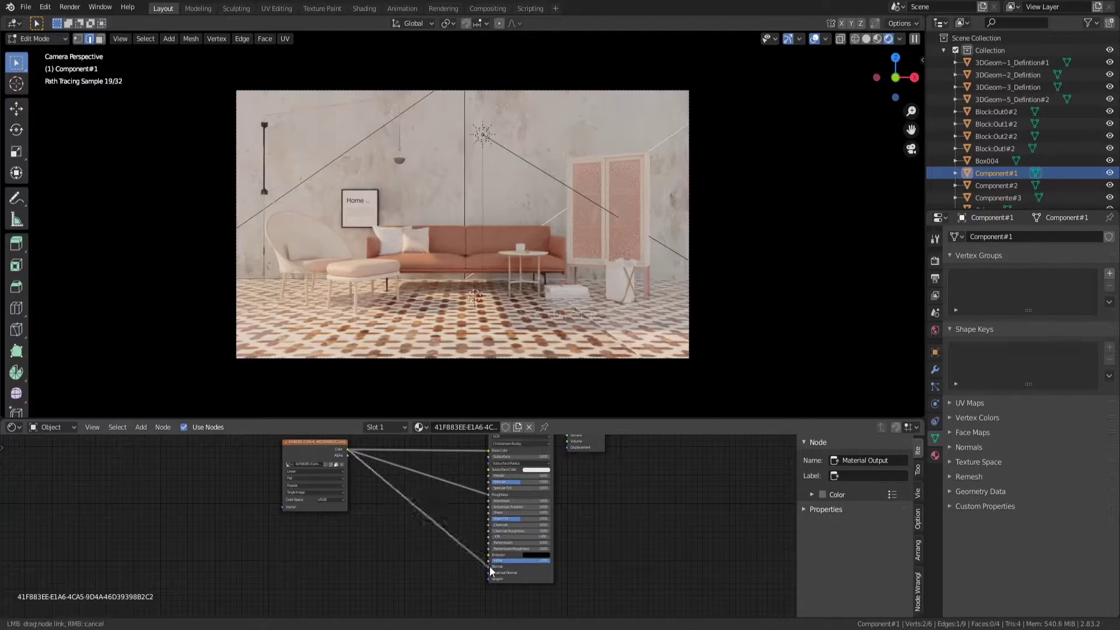
left_click_drag(489, 571, 488, 566)
Step: Add a Bump node with Strength 0.003 on the wall's normal link
left_click_drag(460, 417, 460, 360)
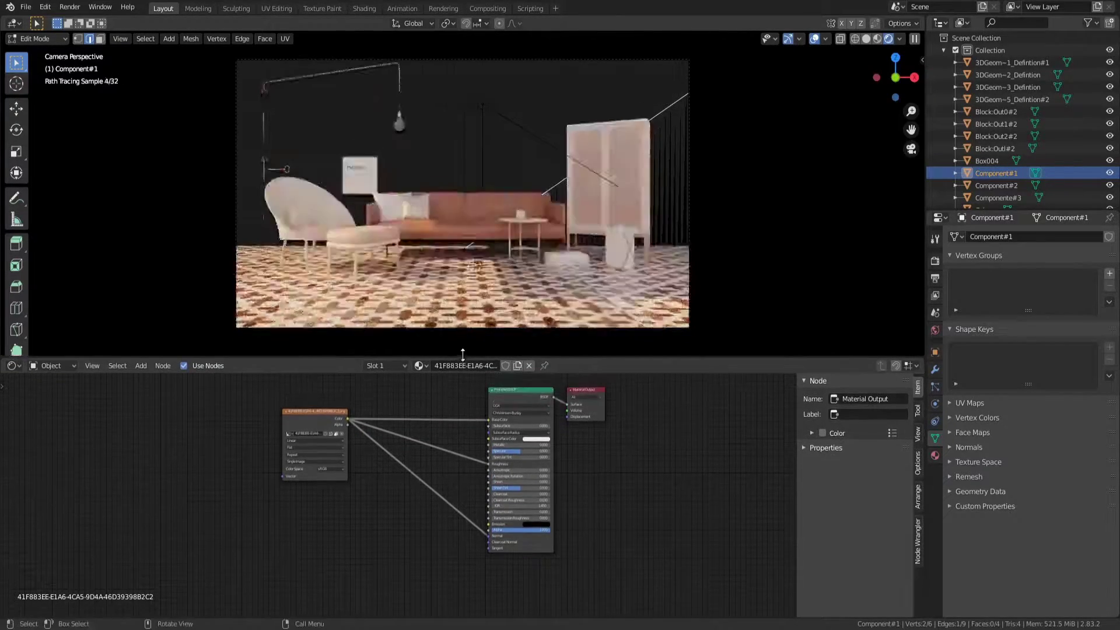
scroll(461, 234, "up", 2)
scroll(446, 456, "up", 3)
key("shift+a")
left_click(452, 505)
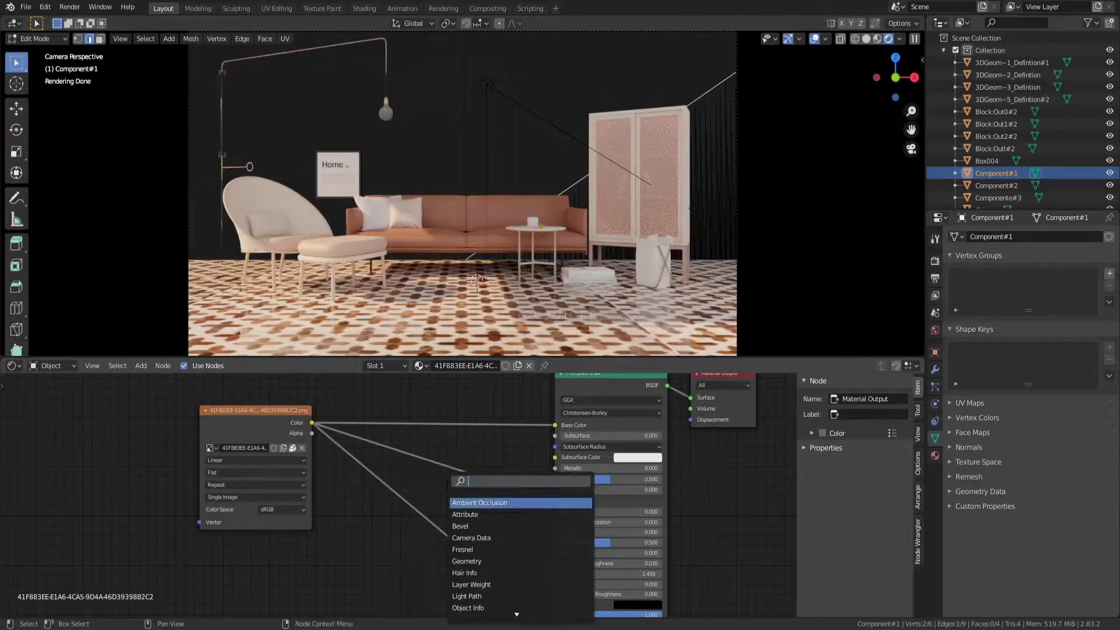
type("bump")
key("Return")
left_click(439, 561)
left_click(487, 540)
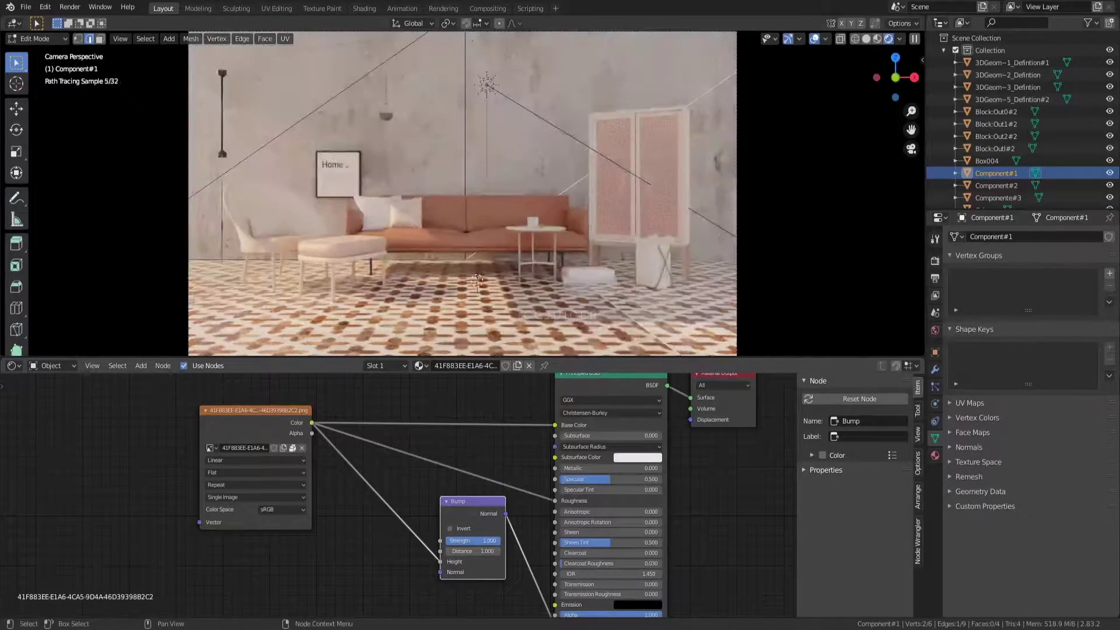
type("0.003")
key("Return")
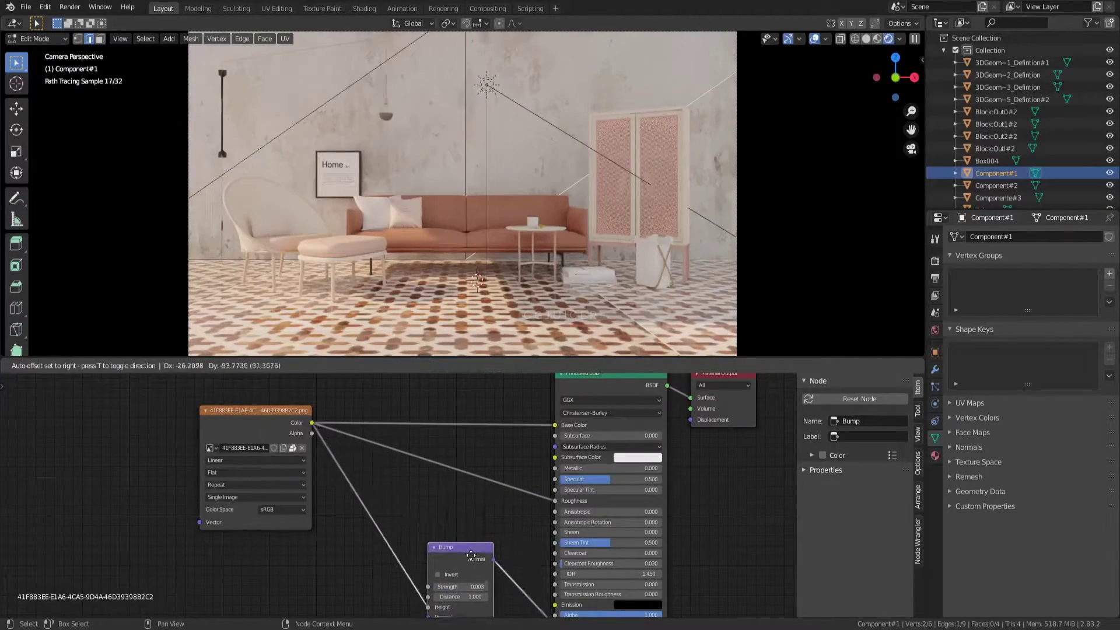
left_click(470, 554)
Step: Insert a roughness ColorRamp with black stop 0.191 and white stop 0.745
key("shift+a")
type("ra")
left_click(447, 514)
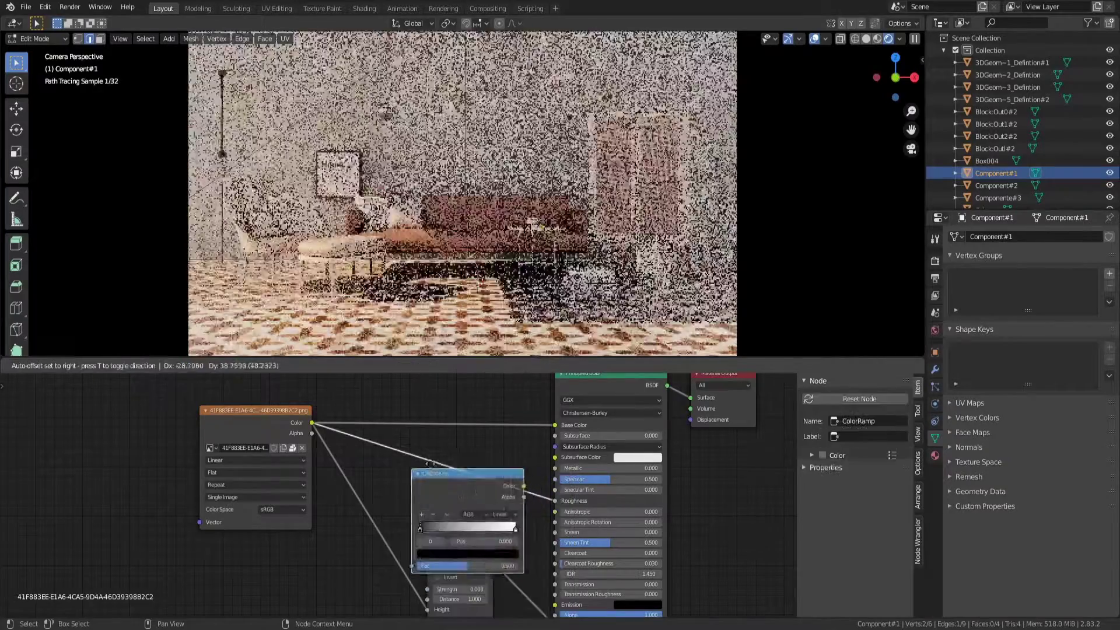
left_click(410, 492)
left_click_drag(411, 491, 436, 491)
left_click_drag(506, 493, 483, 492)
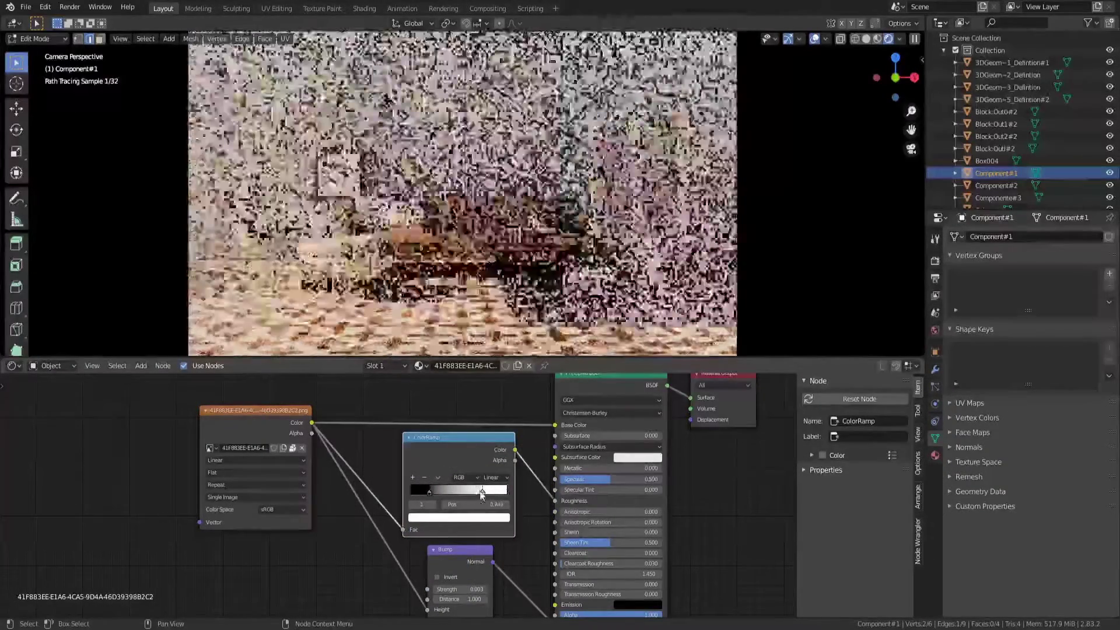
left_click_drag(457, 550, 464, 593)
middle_click_drag(463, 473, 467, 536)
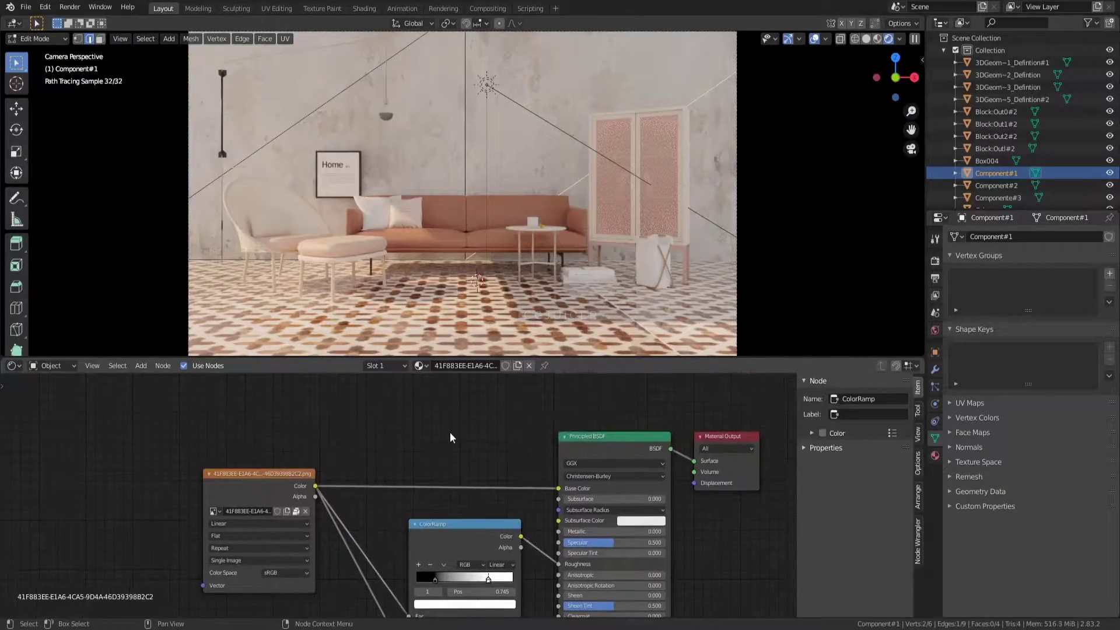
Step: Add a Base Color ColorRamp with stops at about 0.223 and 0.786, then return to Object Mode
key("shift+a")
type("ram")
left_click(472, 465)
left_click(445, 431)
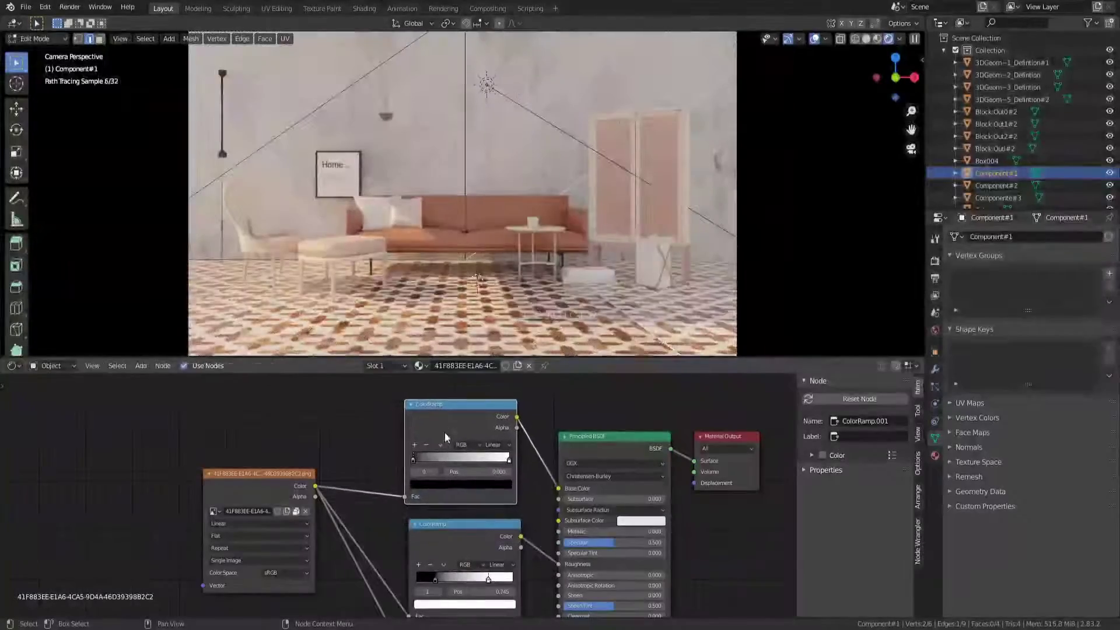
left_click_drag(413, 458, 435, 458)
left_click_drag(509, 459, 440, 460)
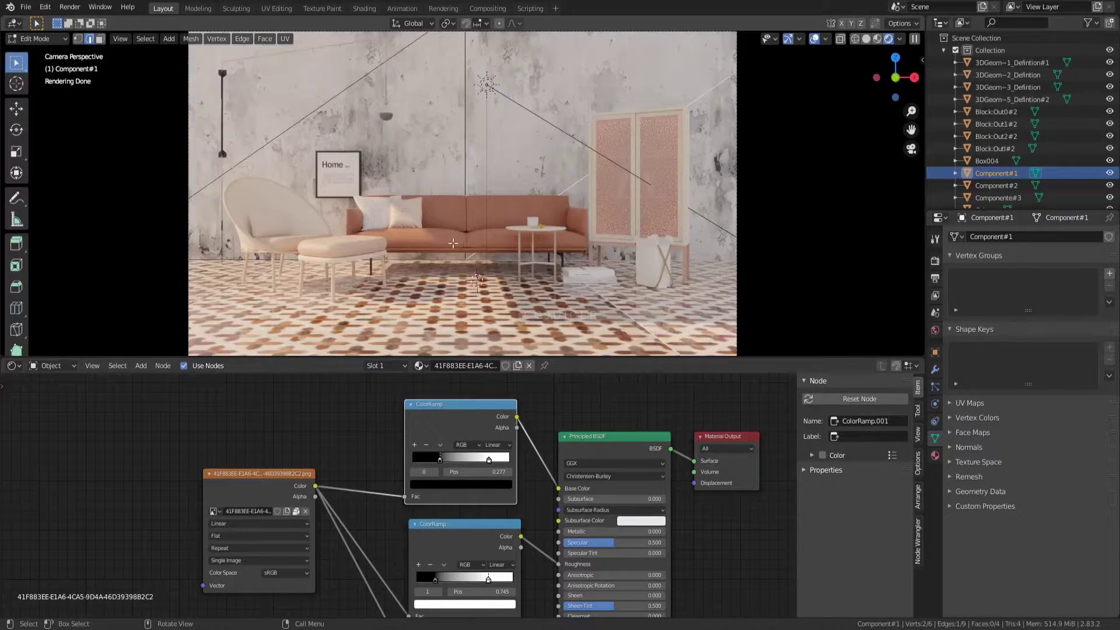
scroll(448, 471, "down", 2)
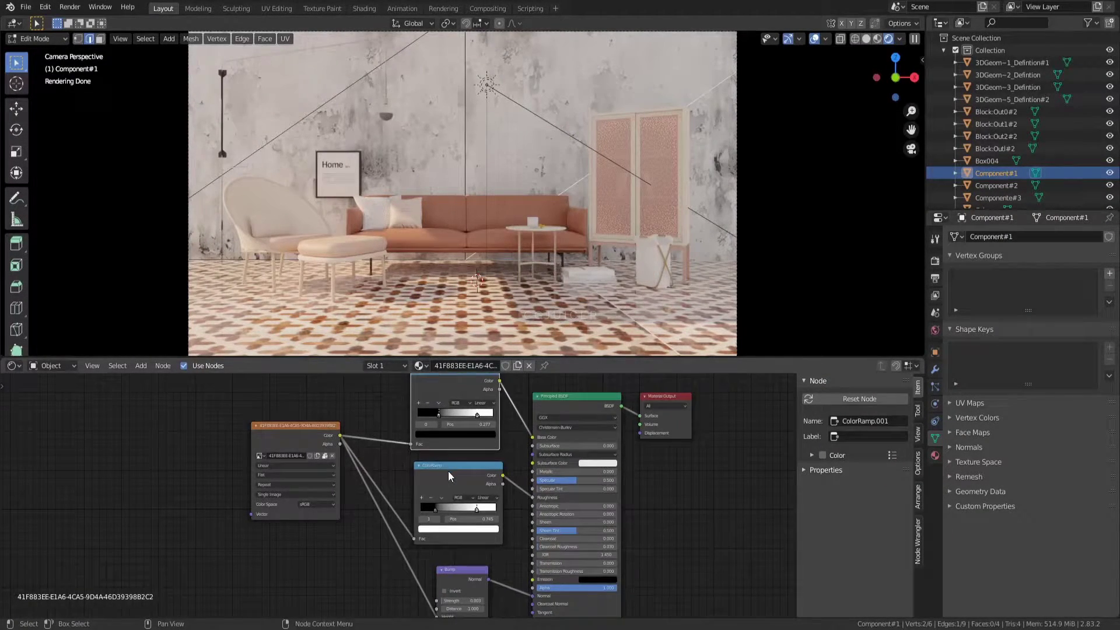
left_click(455, 568)
key("Tab")
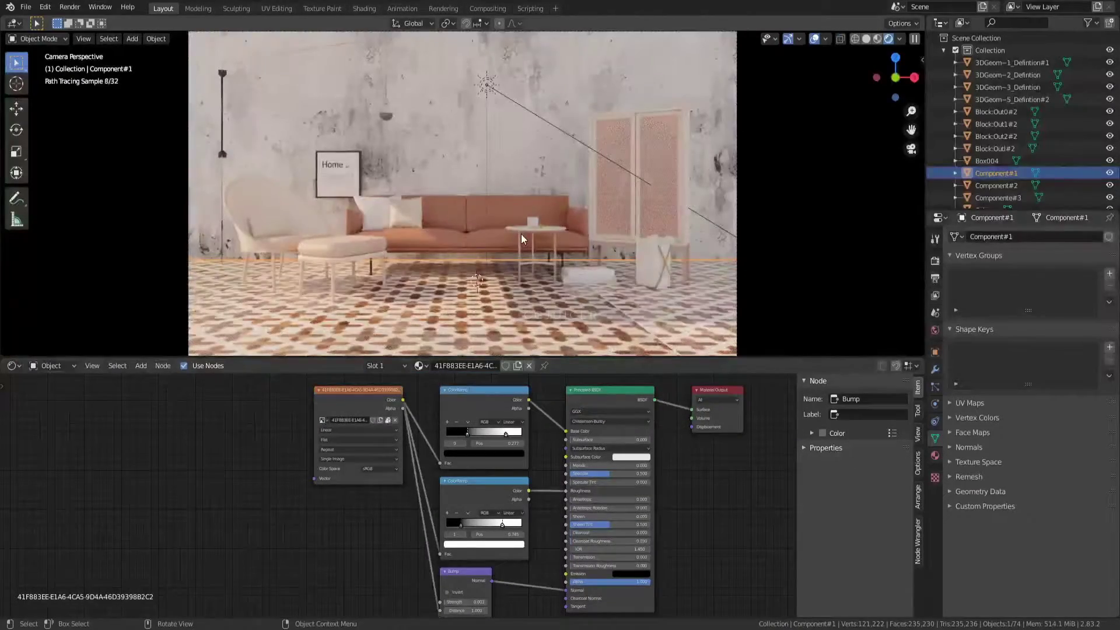
Step: Rotate the sun lamp around the global Z axis to re-angle the sunlight
left_click(486, 83)
key("r")
key("z")
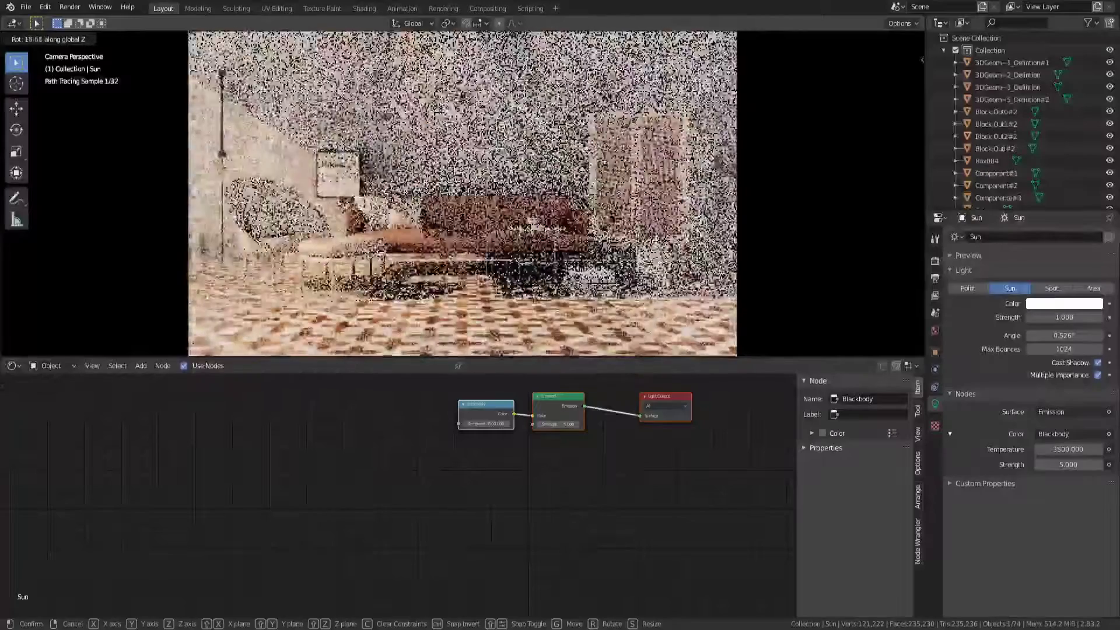
left_click(710, 235)
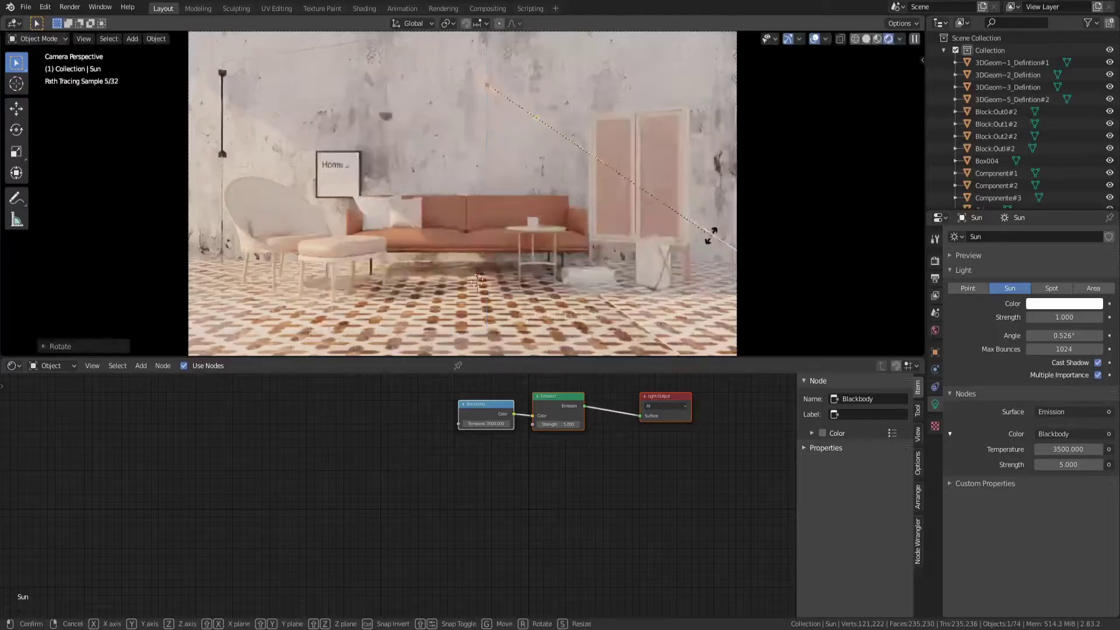
left_click(729, 223)
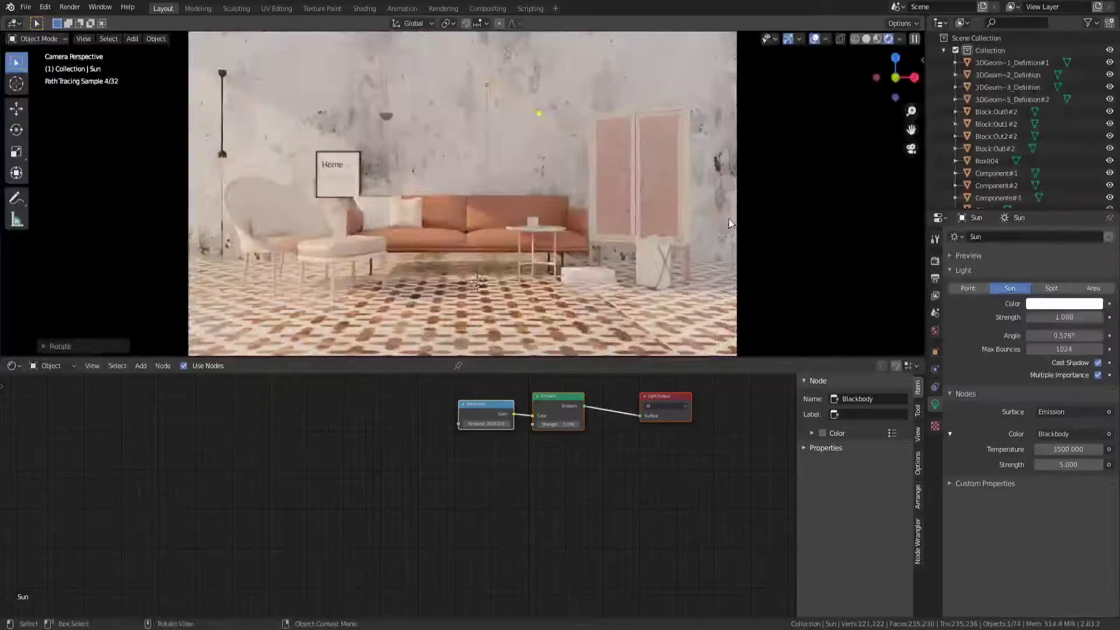
mouse_move(600, 187)
middle_mouse_down()
mouse_move(526, 198)
mouse_move(510, 242)
mouse_move(411, 291)
mouse_move(428, 225)
middle_mouse_up()
scroll(510, 241, "down", 5)
Step: Add a cube and scale it down
key("shift+a")
left_click(466, 304)
key("s")
left_click(474, 261)
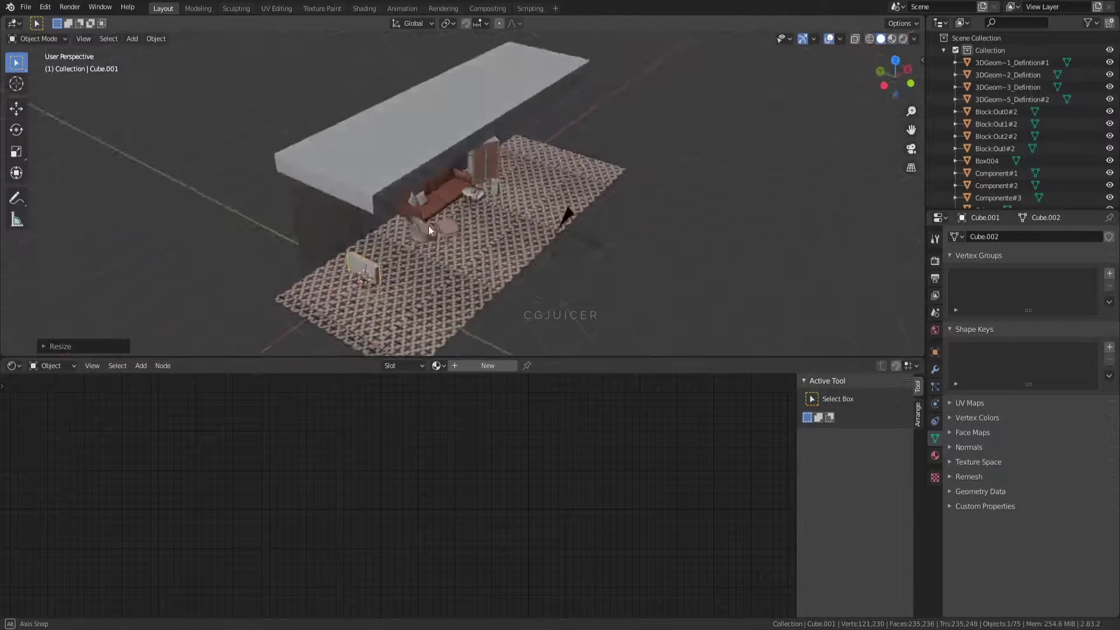
key("s")
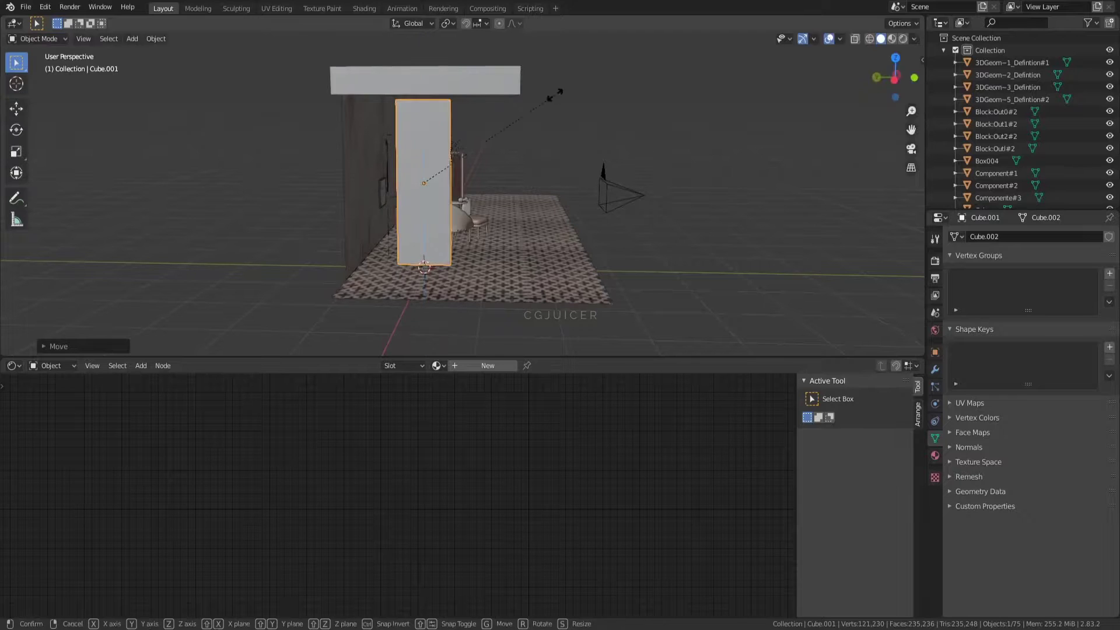
mouse_move(558, 72)
middle_mouse_down()
mouse_move(471, 265)
mouse_move(514, 251)
mouse_move(501, 104)
mouse_move(513, 210)
middle_mouse_up()
Step: Reposition the pillar cube along the Y axis
key("g")
key("y")
left_click(482, 108)
key("Tab")
key("Tab")
left_click(518, 221)
key("g")
key("y")
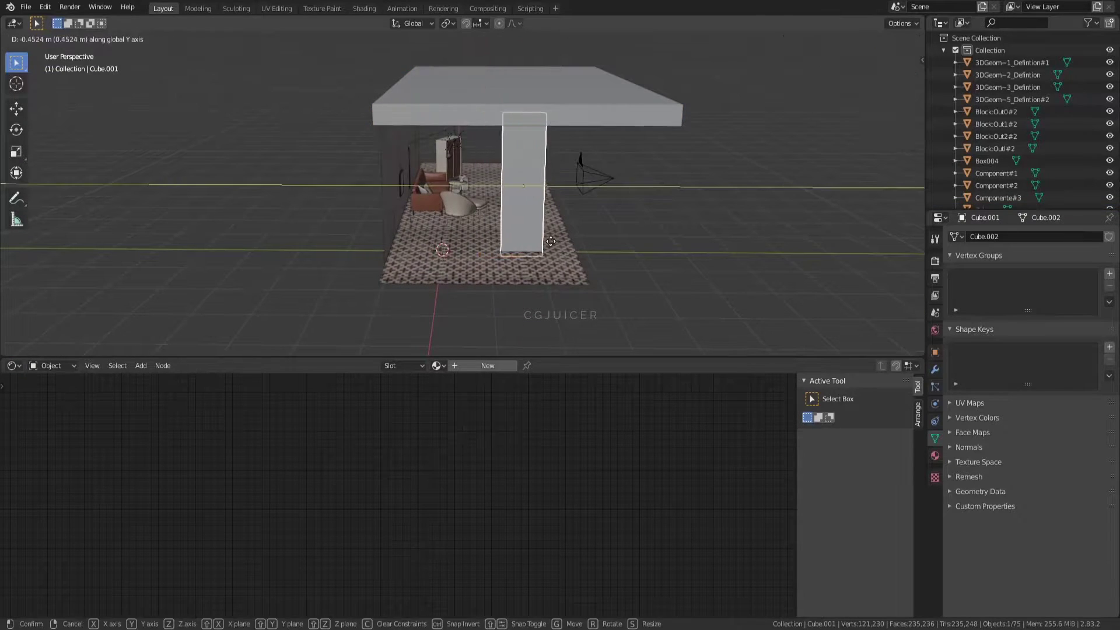
left_click(550, 241)
scroll(547, 247, "up", 3)
Step: Duplicate the pillar, thin it along X into a slat, and move it along Y
key("shift+d")
left_click(589, 240)
key("s")
key("x")
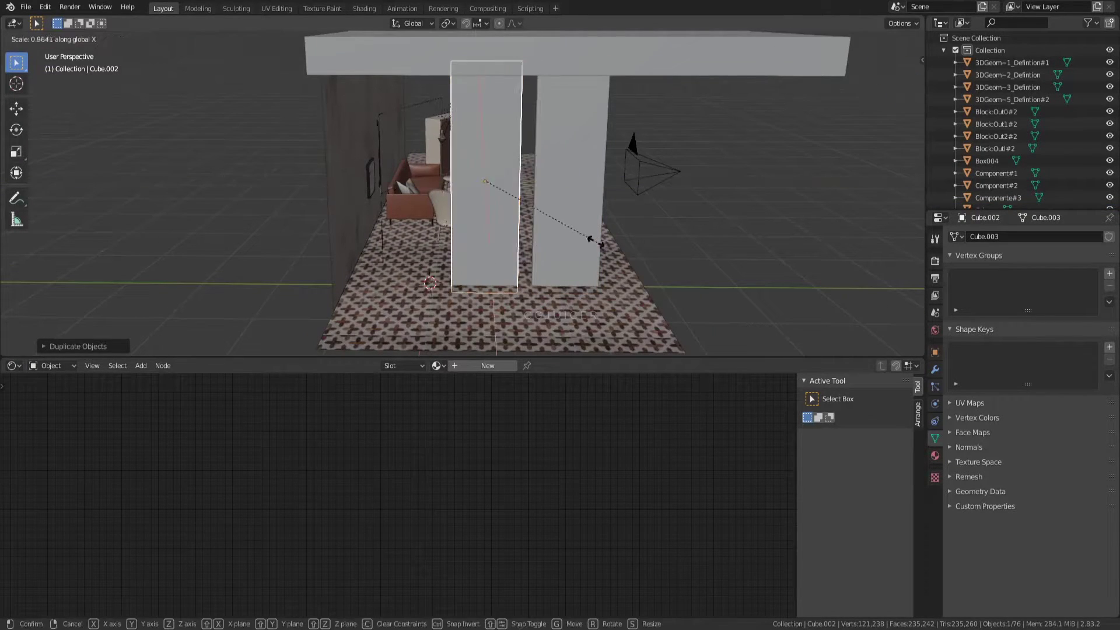
left_click(530, 195)
key("s")
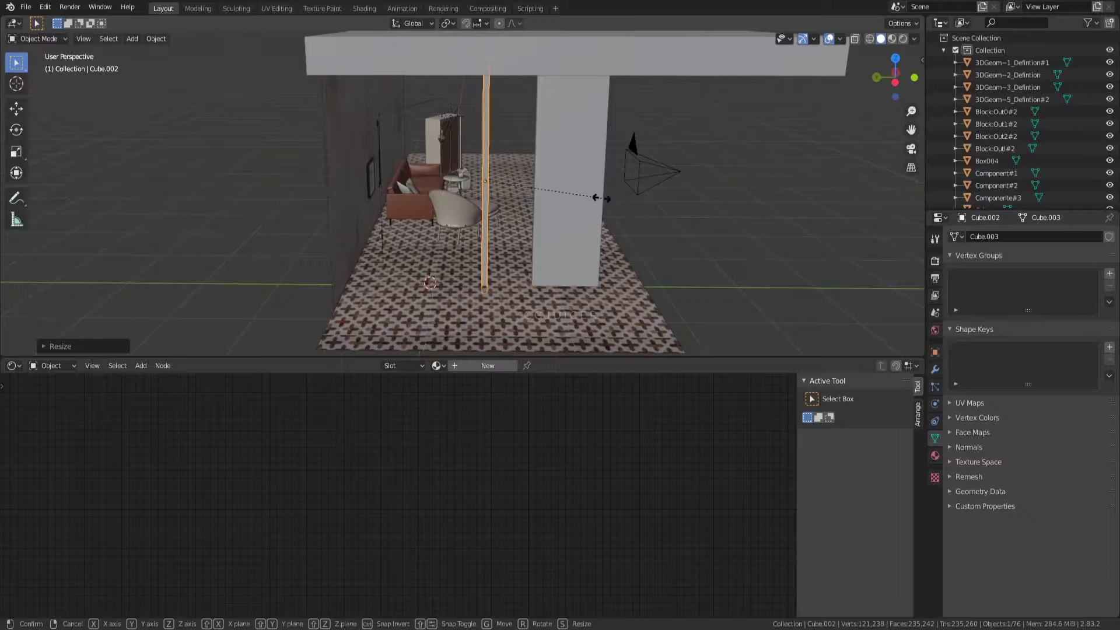
left_click(562, 195)
key("g")
key("y")
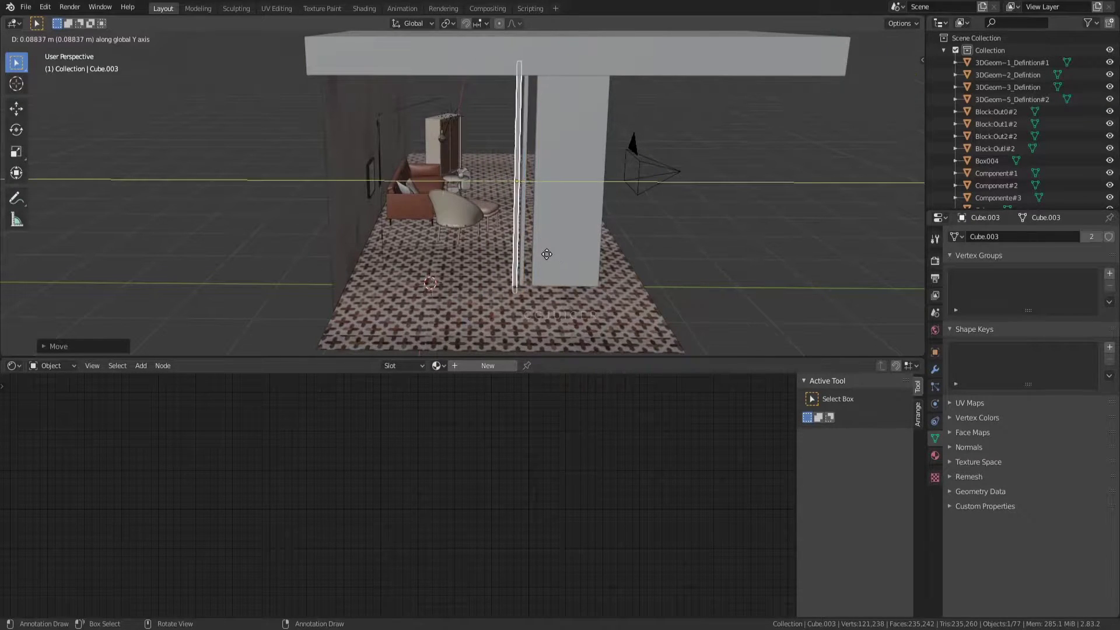
left_click(532, 251)
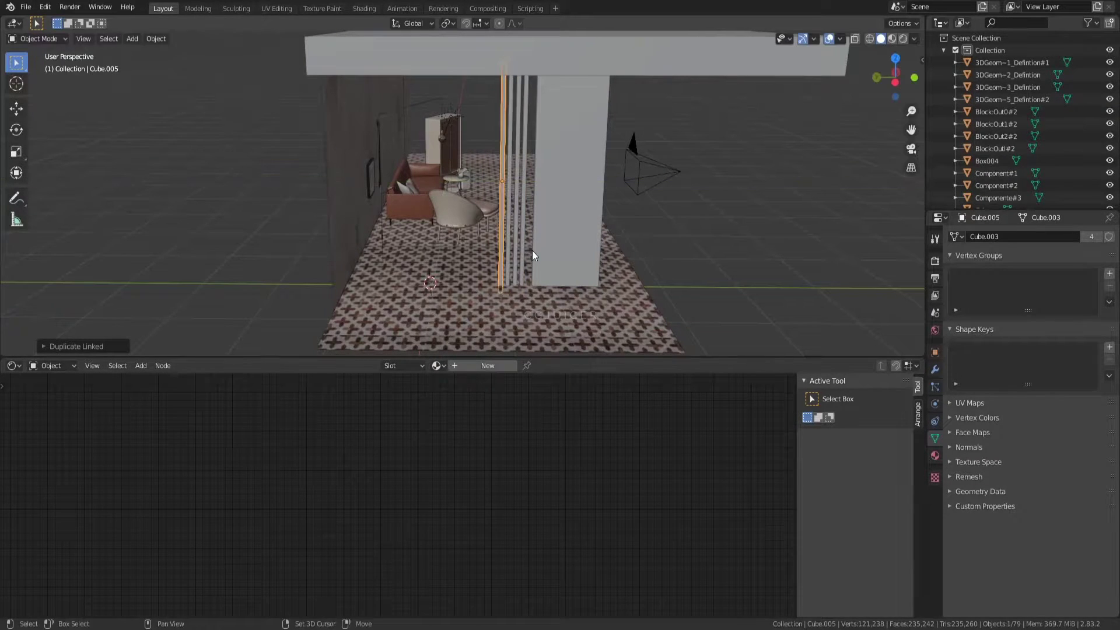
Step: Make linked copies of the slat along the Y axis
key("shift+l")
key("alt+d")
left_click(519, 259)
key("alt+d")
key("y")
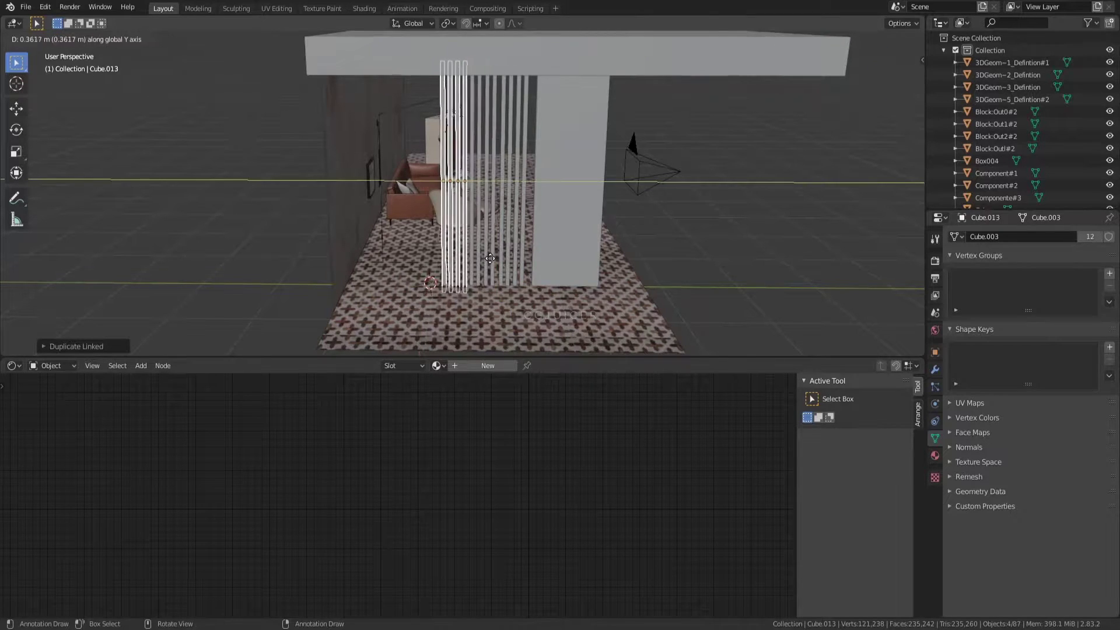
Step: Select all linked slats, duplicate them along Y into a full row, and view through the camera
key("shift+l")
left_click(490, 256)
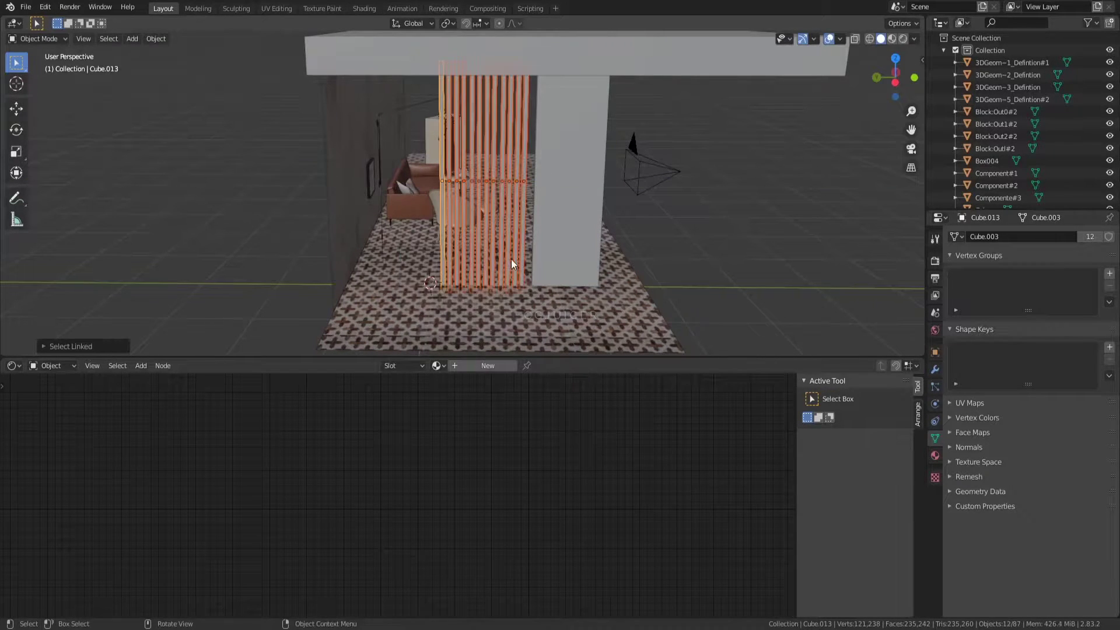
key("alt+d")
key("y")
left_click(475, 272)
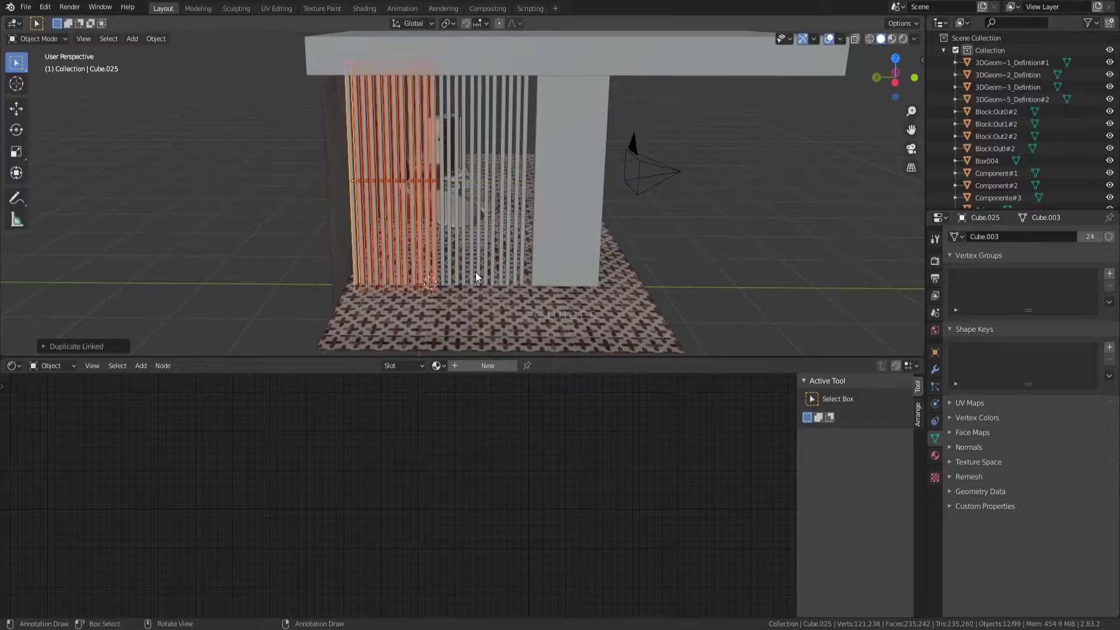
left_click(565, 272)
key("KP_0")
Step: Switch the viewport to rendered shading and frame the selected sofa cushion
key("Home")
key("z")
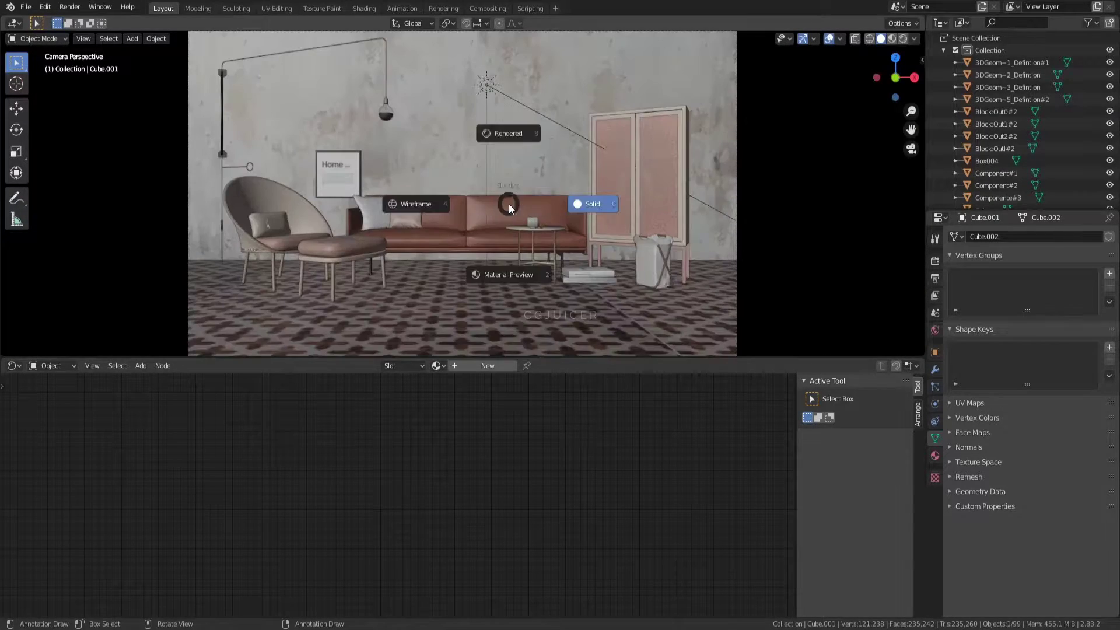
left_click(522, 141)
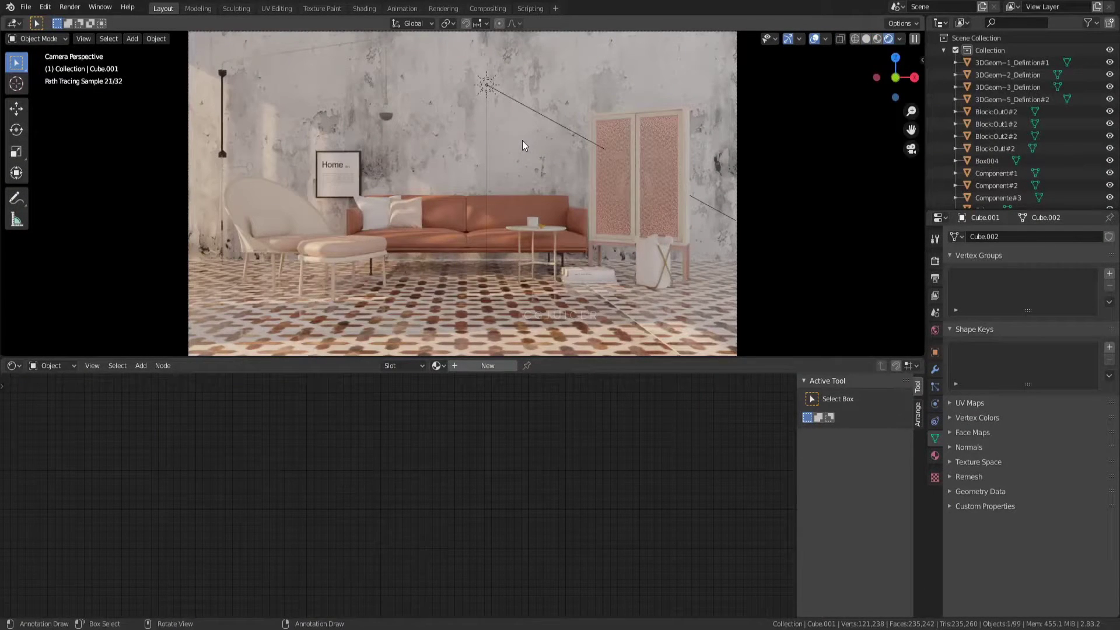
left_click(450, 233)
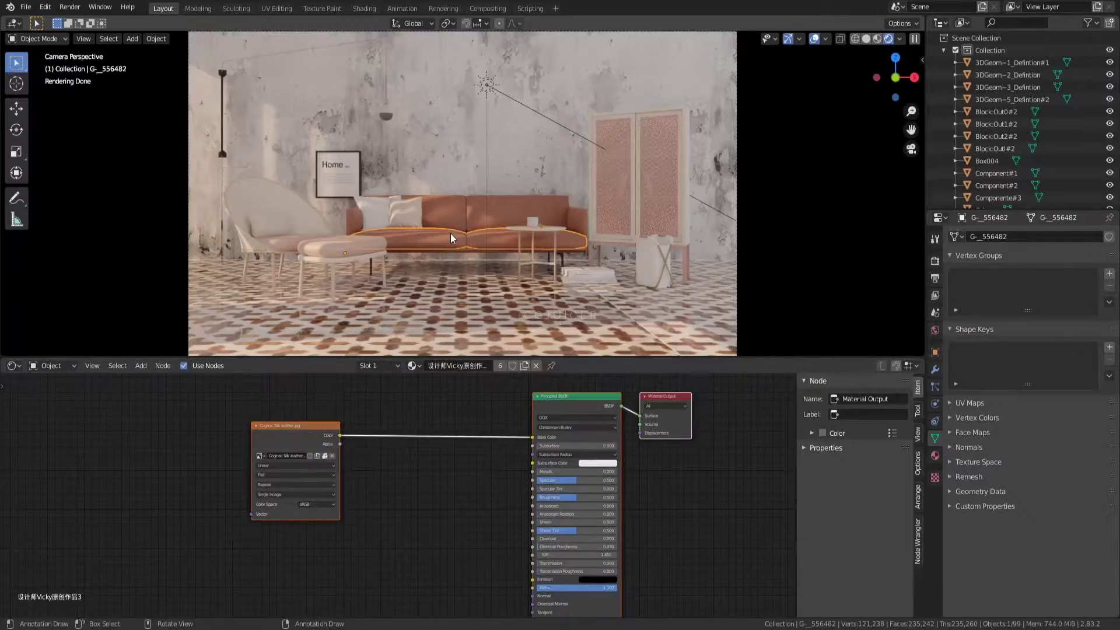
key("KP_Decimal")
scroll(467, 205, "up", 5)
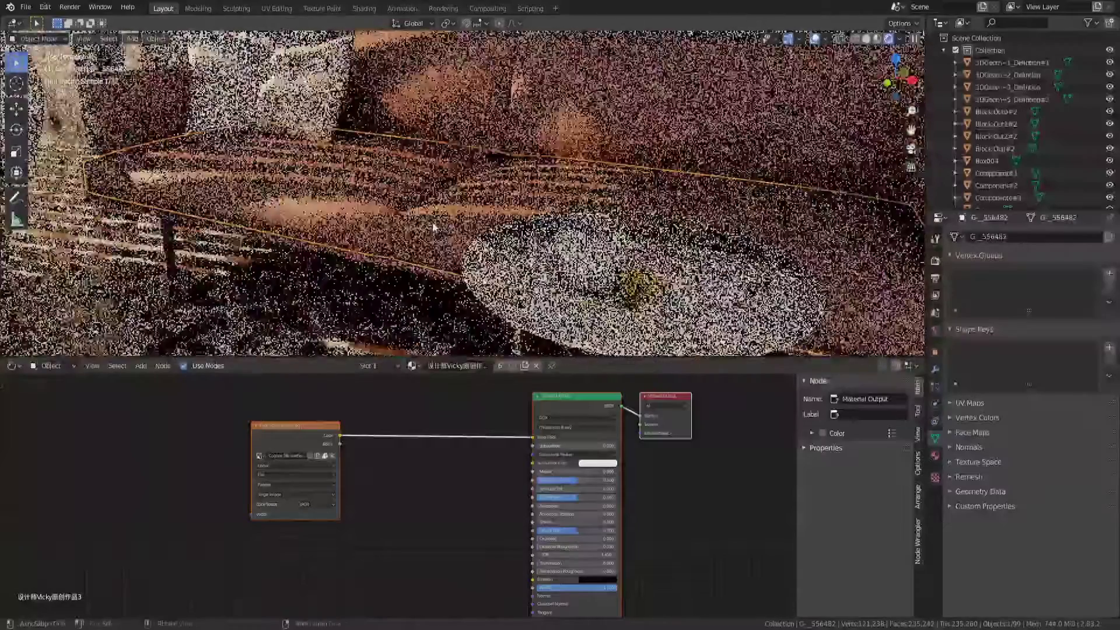
middle_click_drag(467, 205, 428, 231)
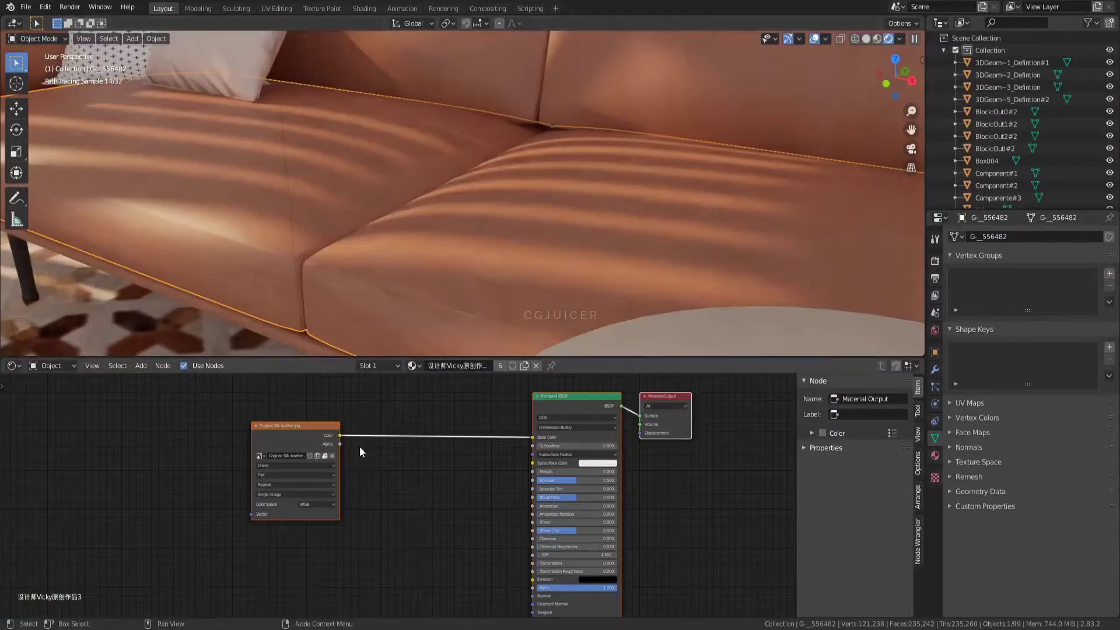
Step: Link the leather texture colour to Roughness and Normal, inserting a Bump node on the normal link
left_click_drag(340, 435, 529, 496)
scroll(431, 484, "down", 1)
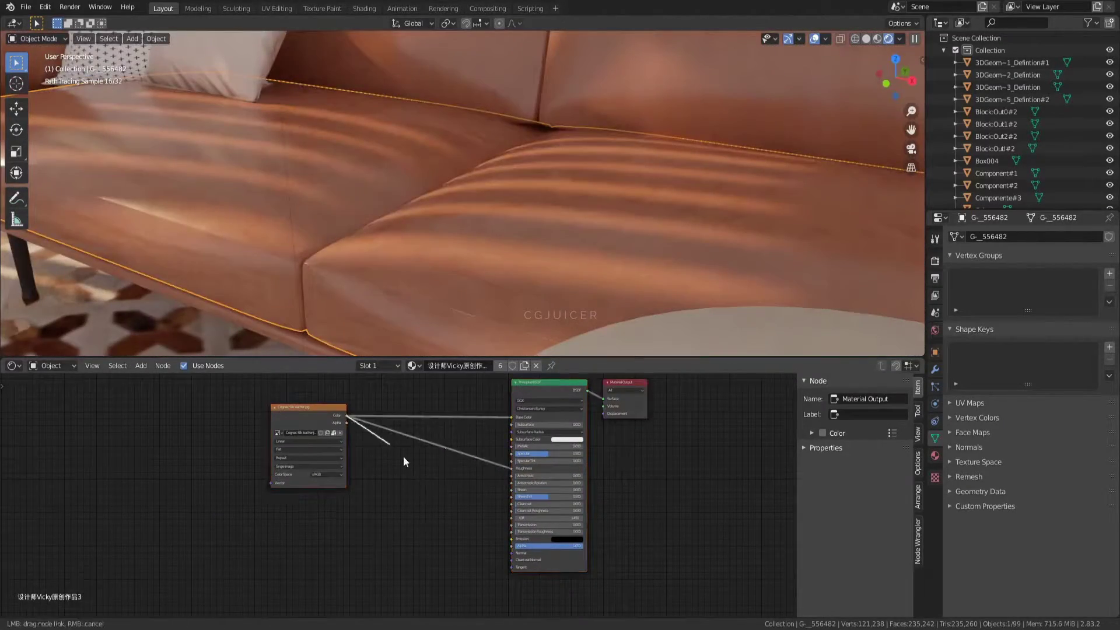
left_click_drag(404, 456, 512, 552)
key("shift+a")
left_click(414, 488)
type("bump")
key("Return")
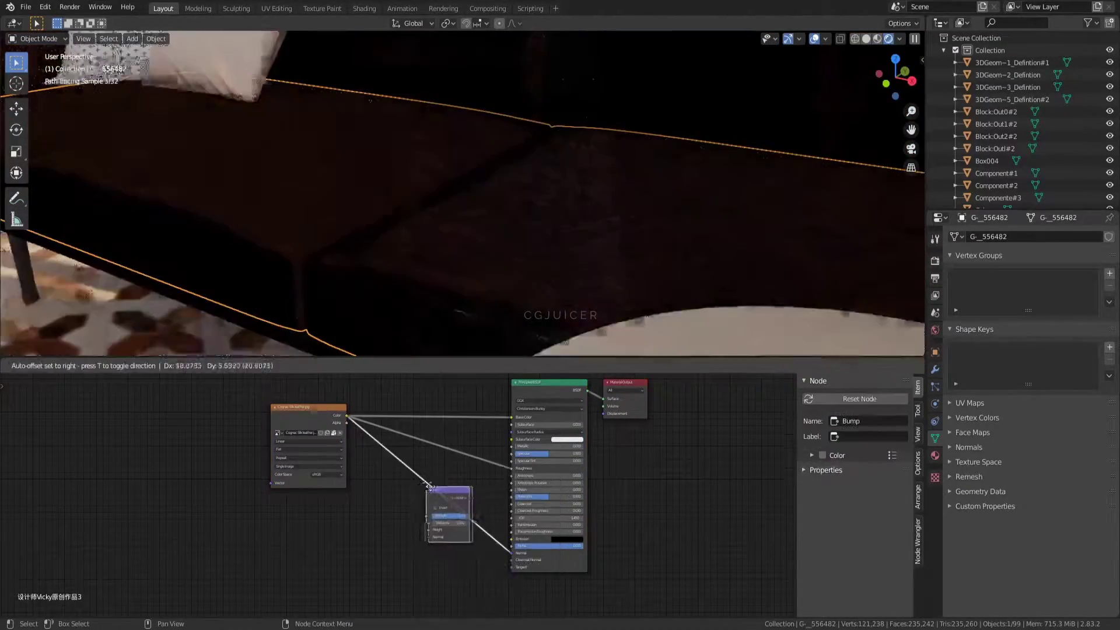
left_click(428, 487)
scroll(472, 523, "up", 2)
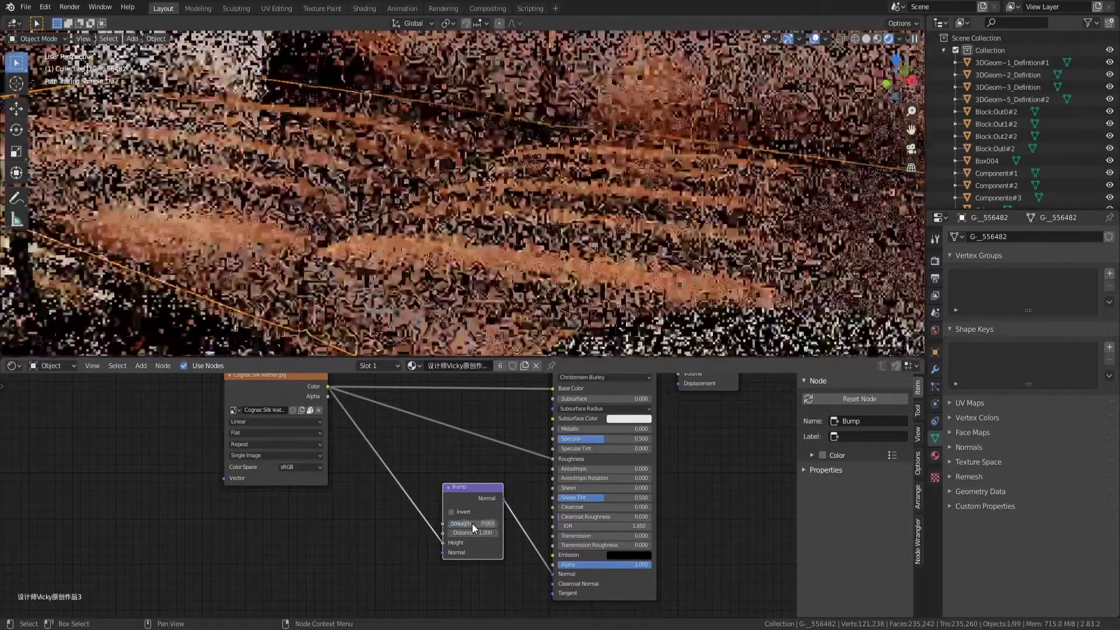
left_click_drag(476, 493, 467, 514)
middle_click_drag(452, 471, 440, 498)
Step: Insert a ColorRamp node into the texture-to-roughness link
key("shift+a")
key("Escape")
key("shift+a")
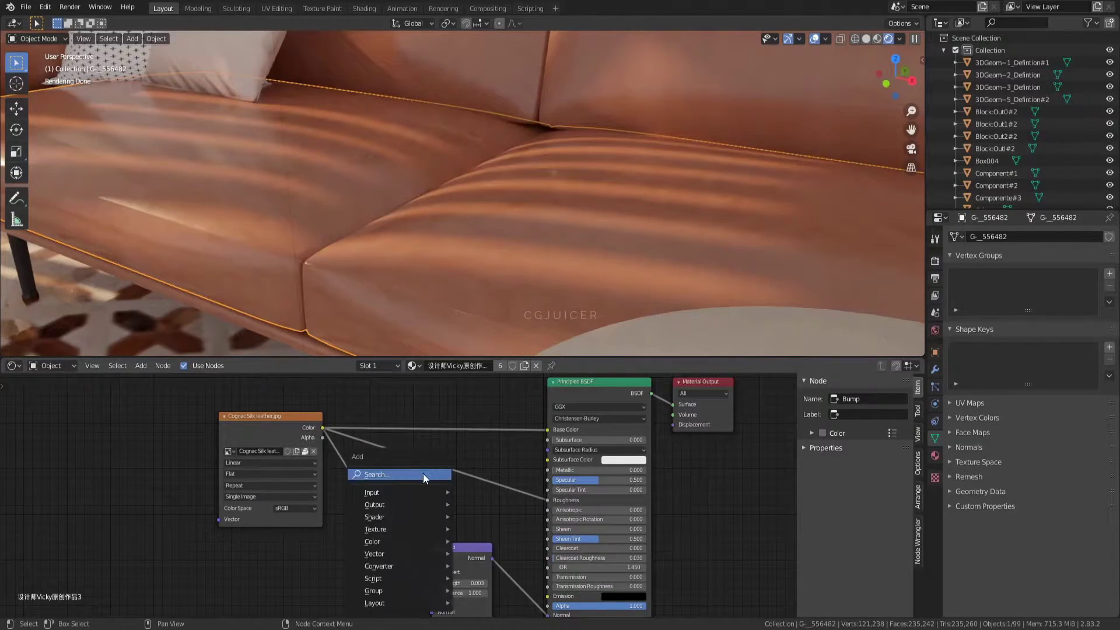
left_click(422, 473)
type("ramp")
left_click(449, 495)
left_click(419, 494)
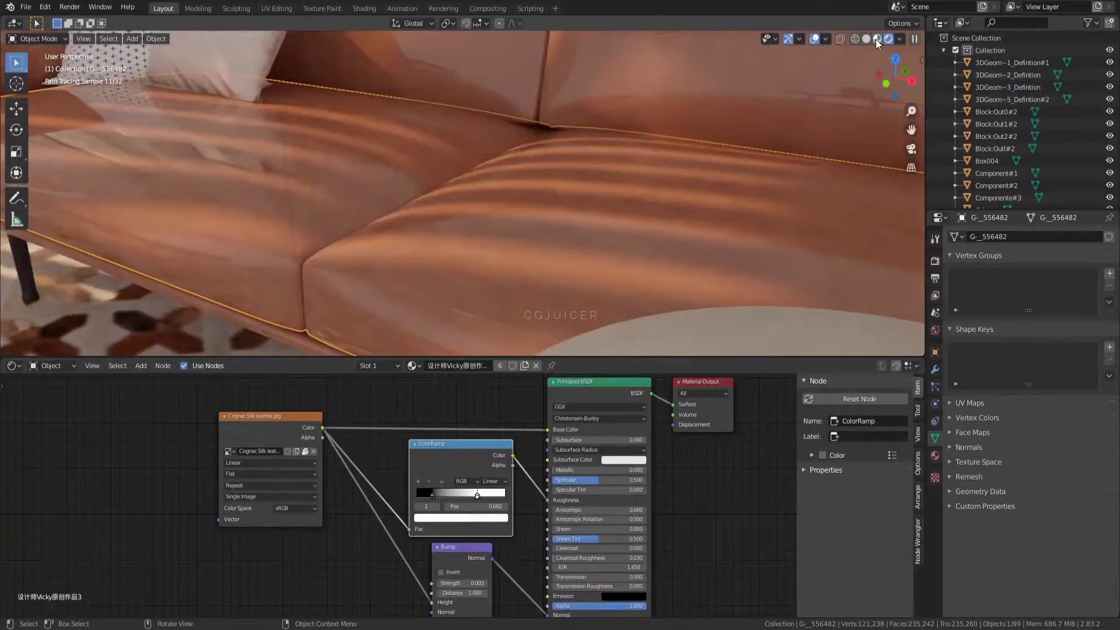
Step: Adjust the ColorRamp's white and black stops and check the sofa in rendered shading
left_click(877, 39)
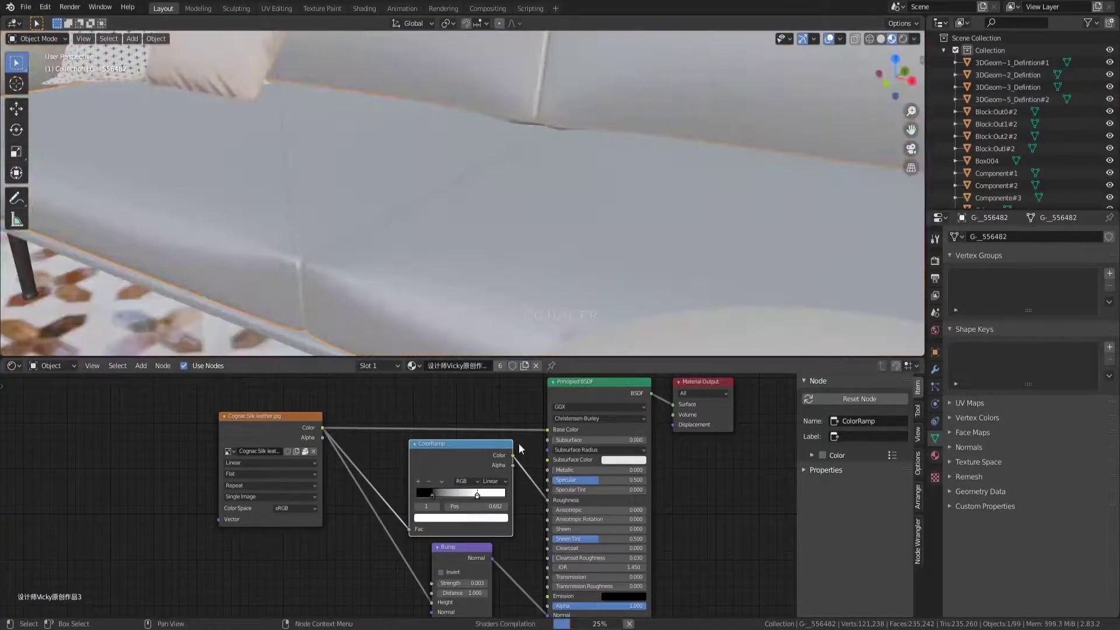
left_click_drag(477, 495, 479, 494)
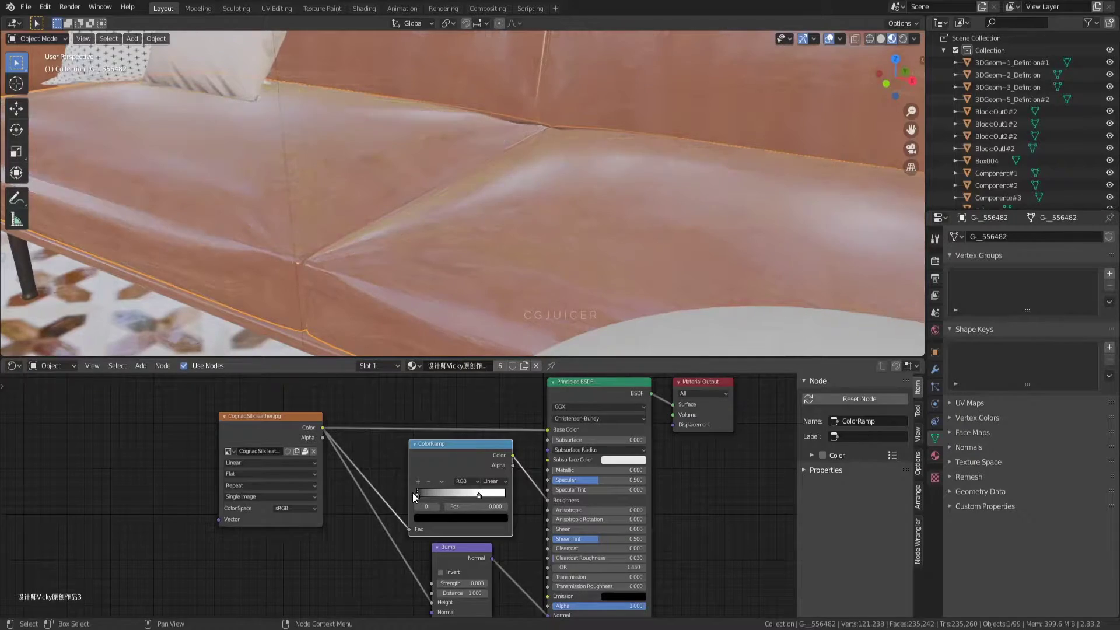
left_click(424, 495)
middle_click_drag(507, 332, 565, 214)
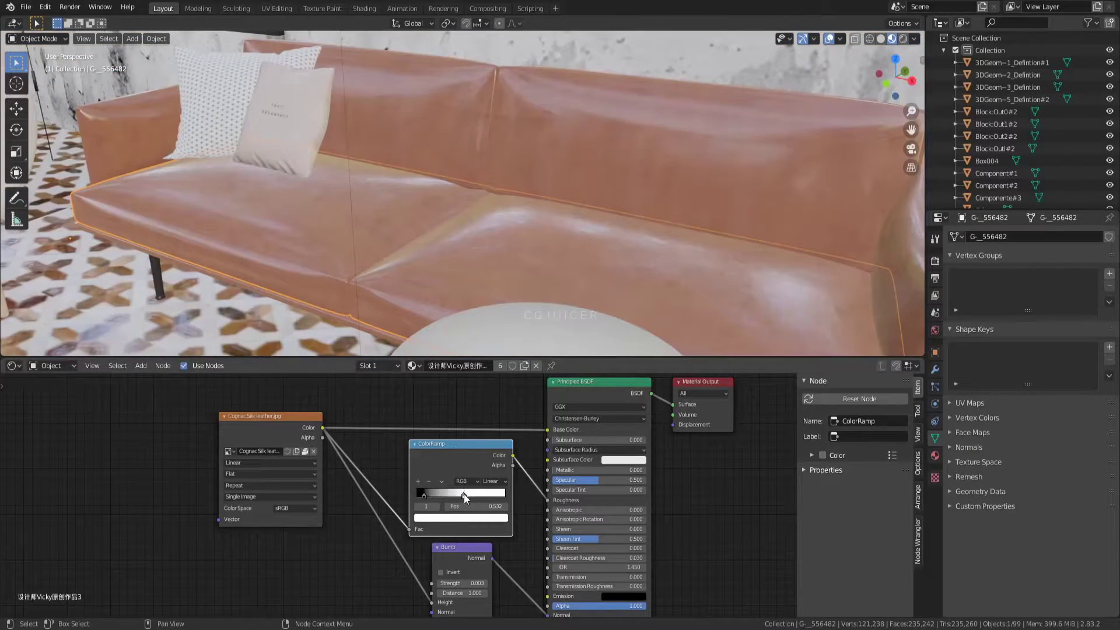
left_click(903, 39)
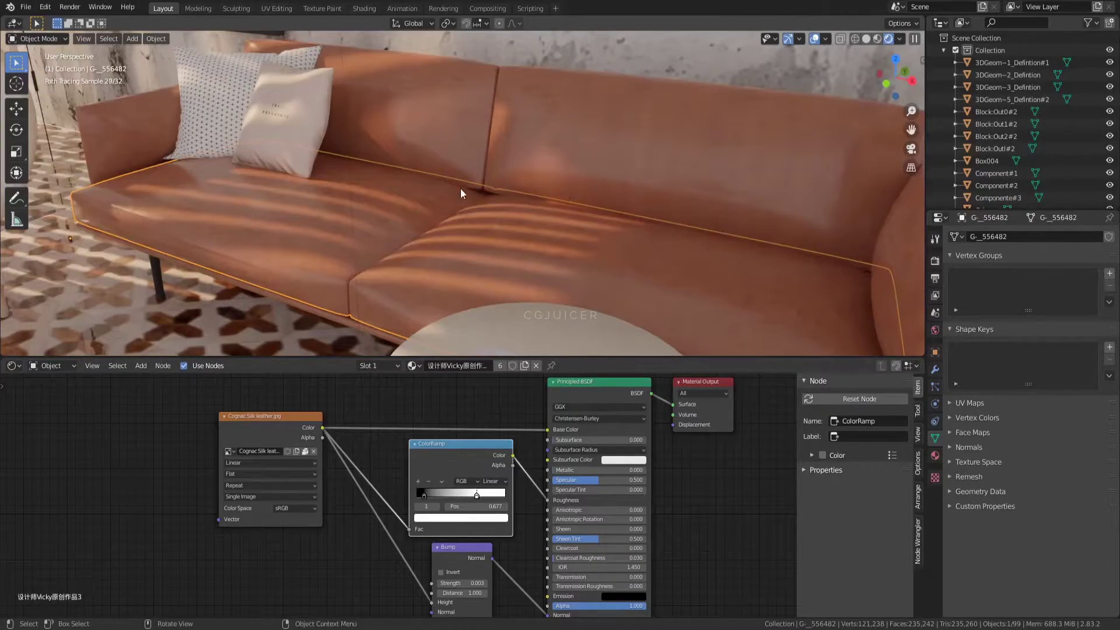
middle_click_drag(460, 188, 560, 274)
left_click(582, 295)
Step: Give Walk Navigation a shortcut, walk up to the side table, and set its roughness to 0.368
middle_click_drag(496, 450, 469, 439)
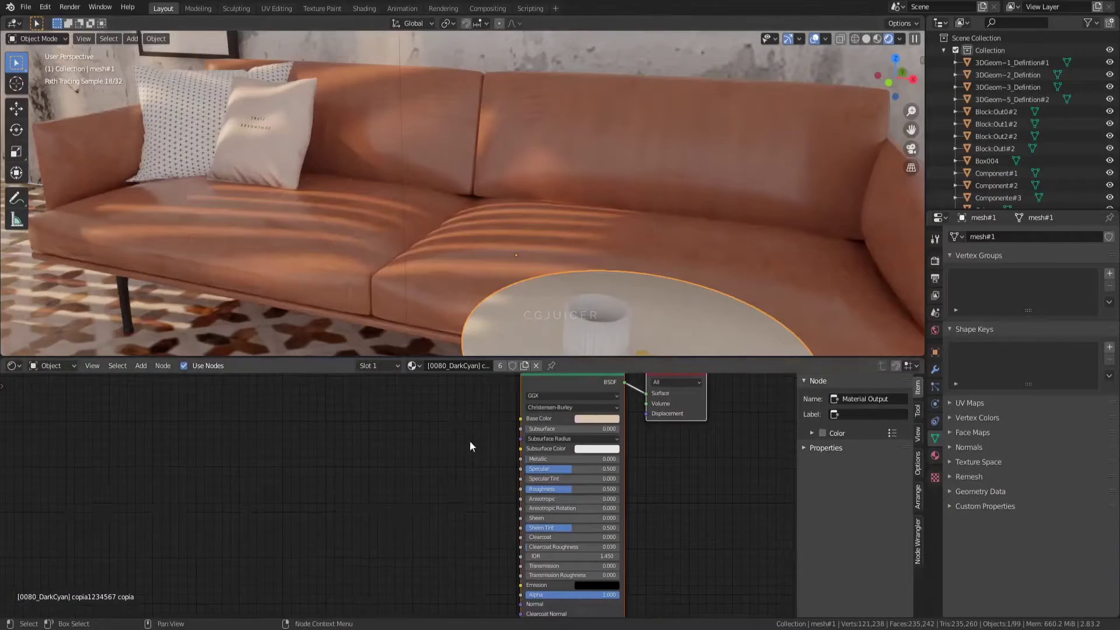
left_click(83, 40)
mouse_move(106, 191)
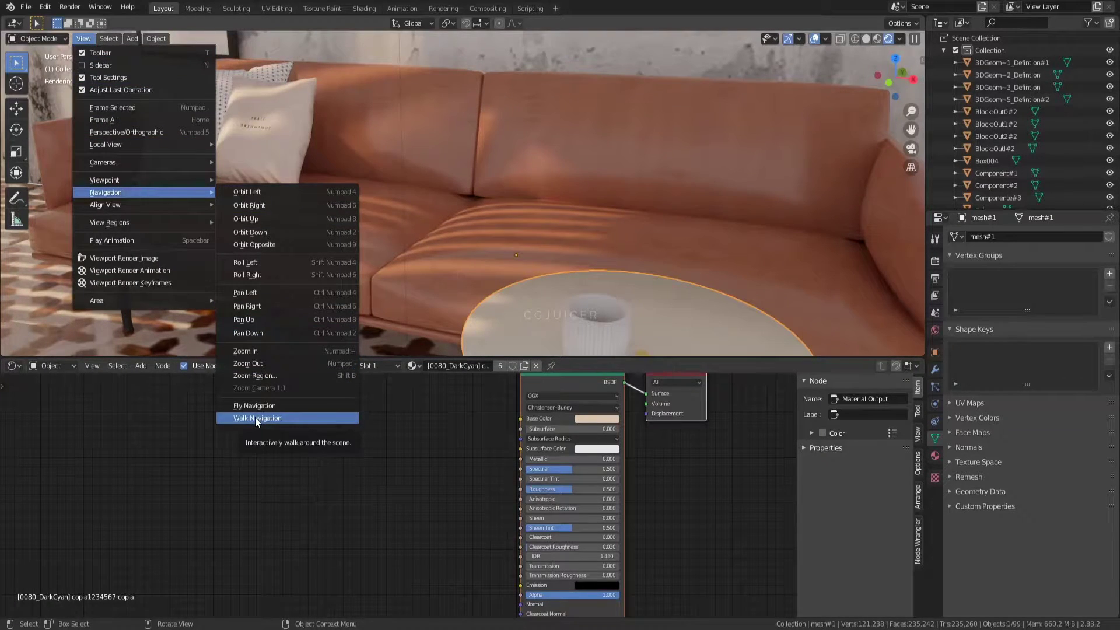
right_click(257, 418)
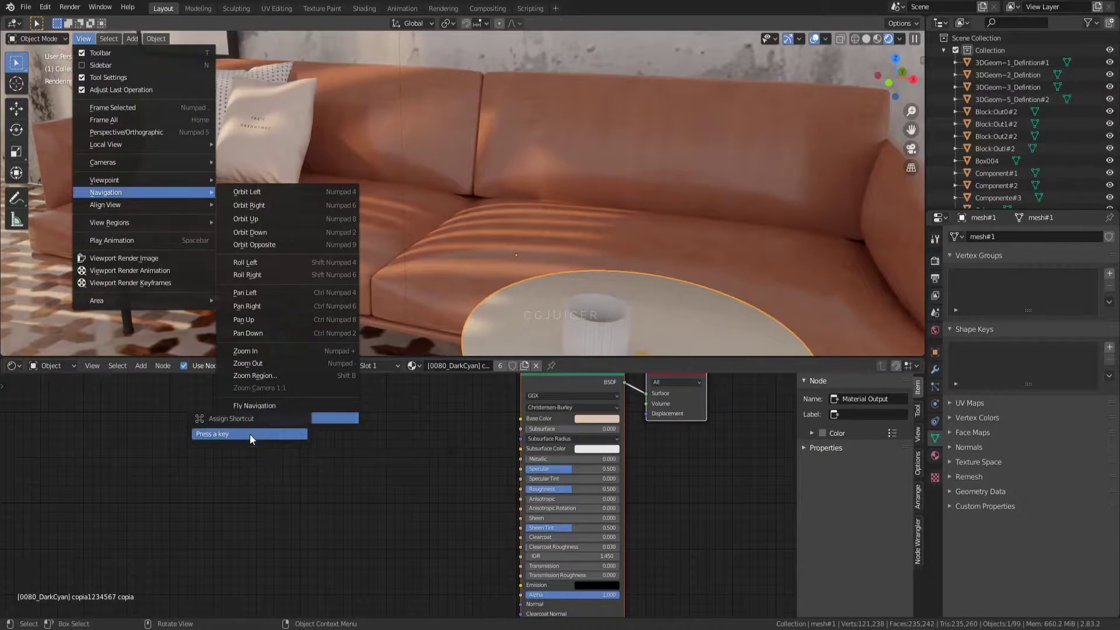
left_click(272, 402)
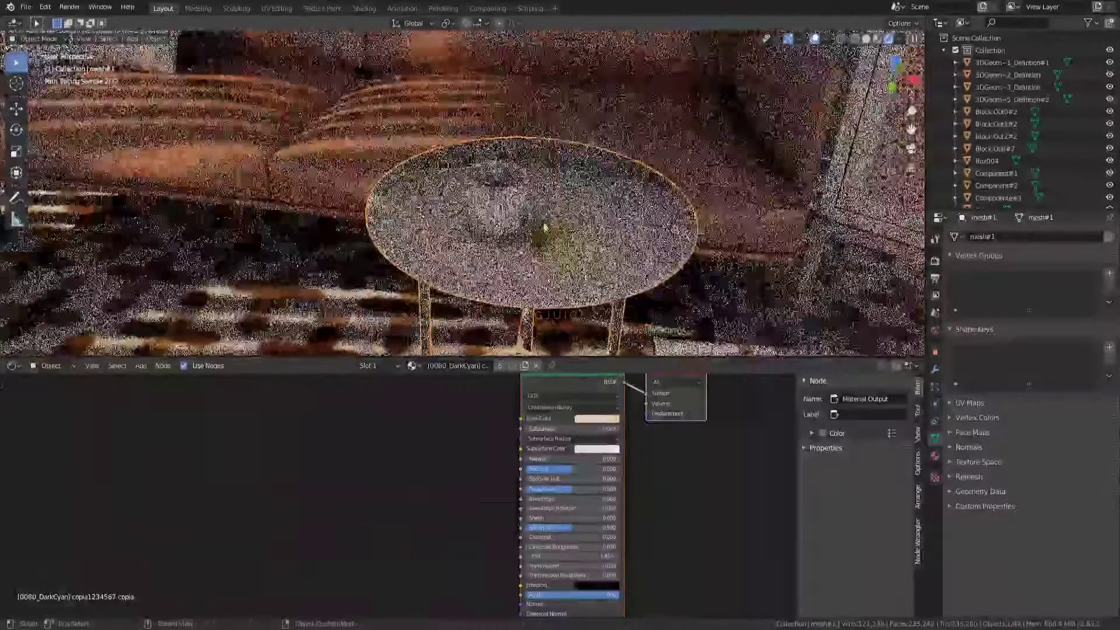
left_click(554, 289)
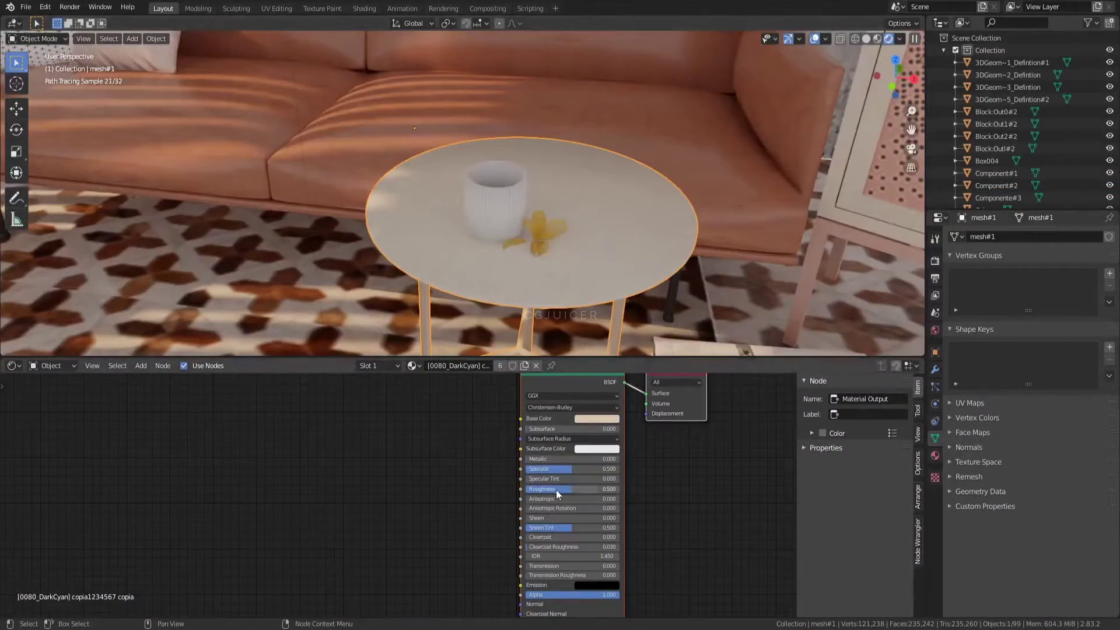
left_click_drag(583, 488, 559, 488)
scroll(792, 171, "down", 2)
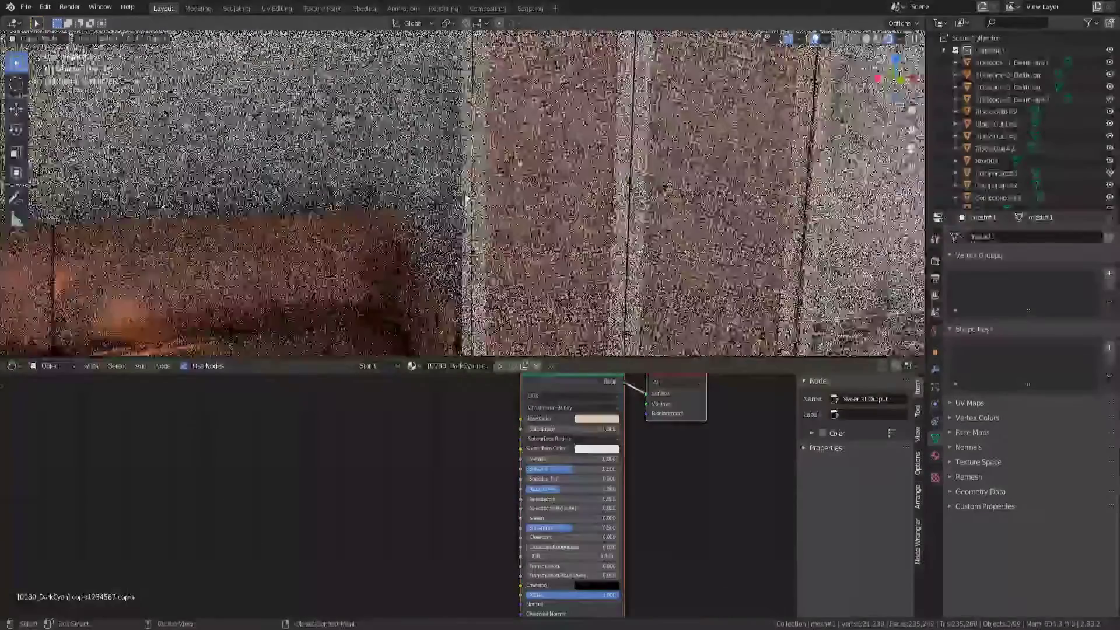
Step: Stop at the perforated wall panel and connect its image alpha to the shader's Alpha
left_click(554, 164)
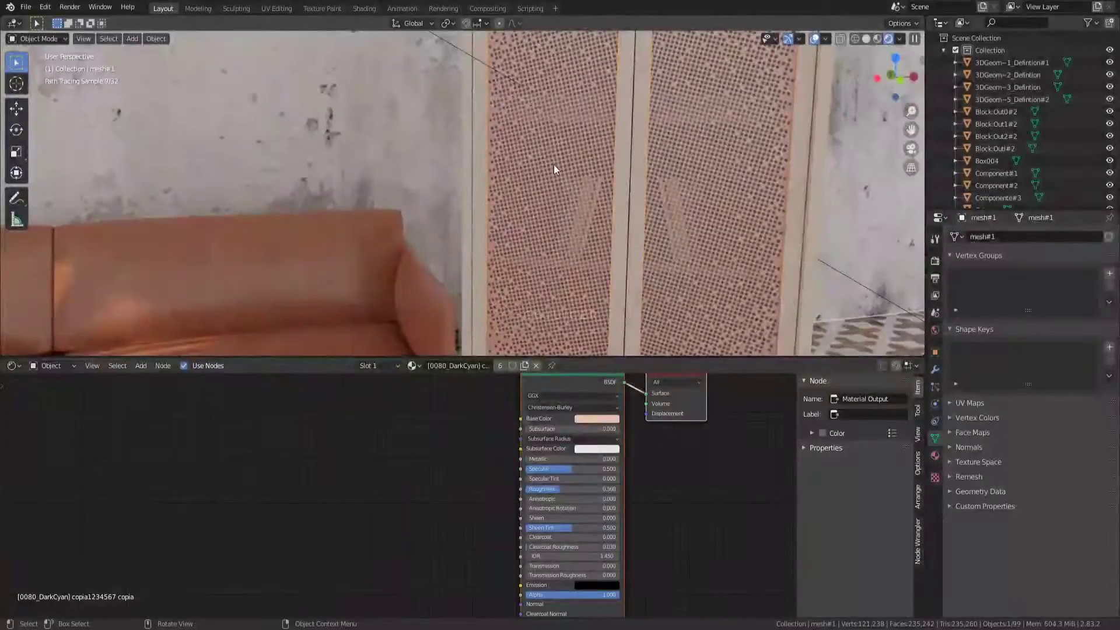
key("Tab")
left_click(547, 250)
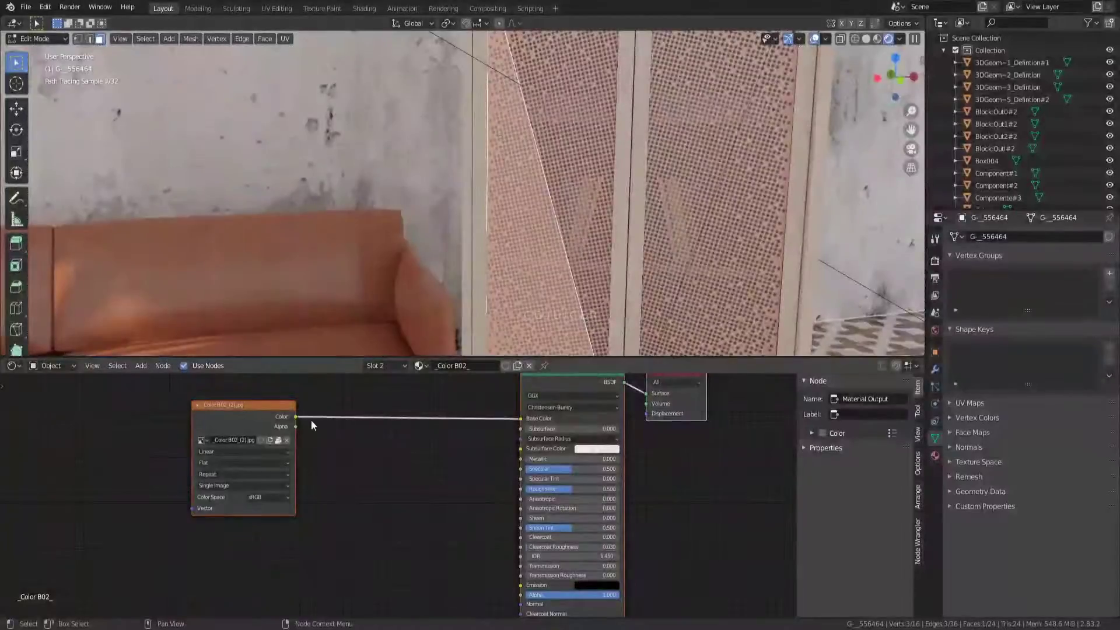
left_click_drag(294, 427, 520, 594)
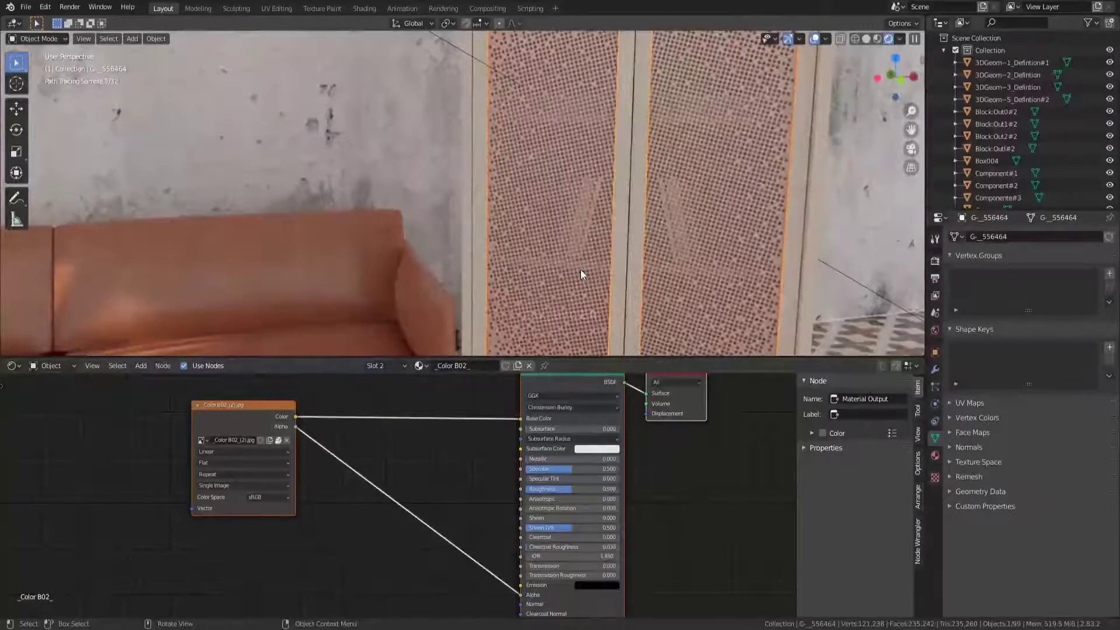
key("Tab")
scroll(387, 452, "down", 1)
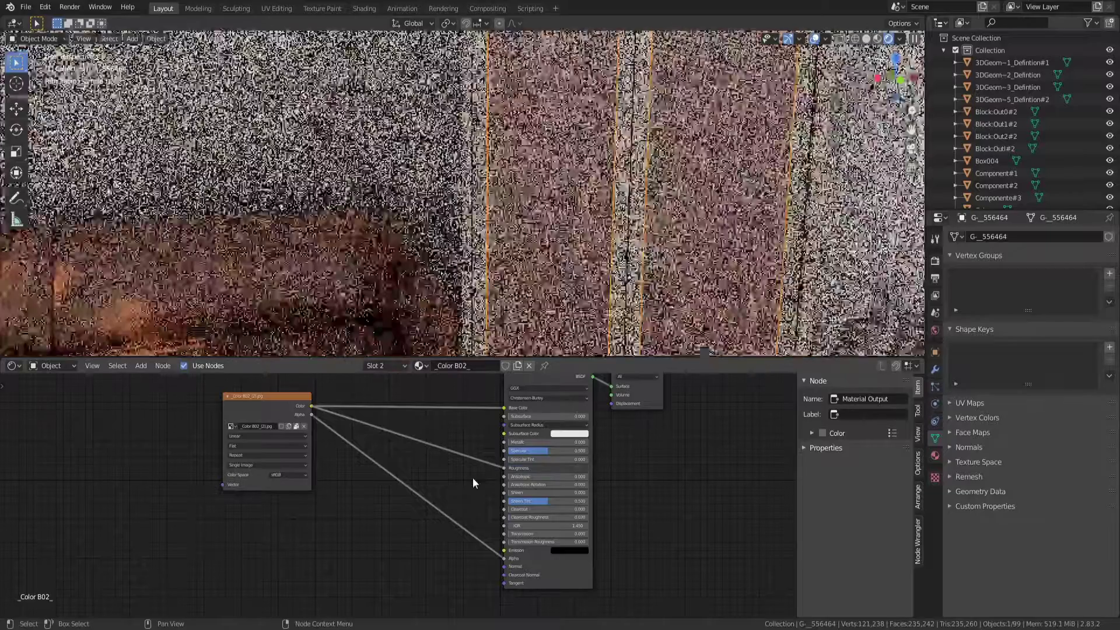
Step: Add a ColorRamp between panel image and shader, raise its contrast, and view the rendered camera shot
left_click_drag(465, 461, 474, 477)
type("ram")
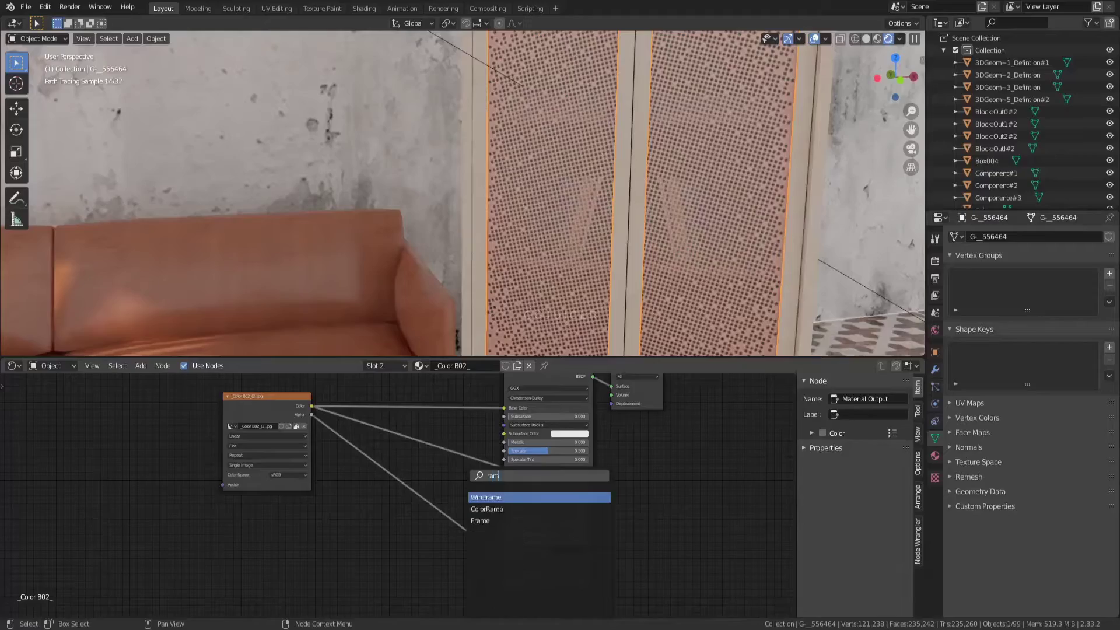
left_click(486, 508)
left_click(429, 455)
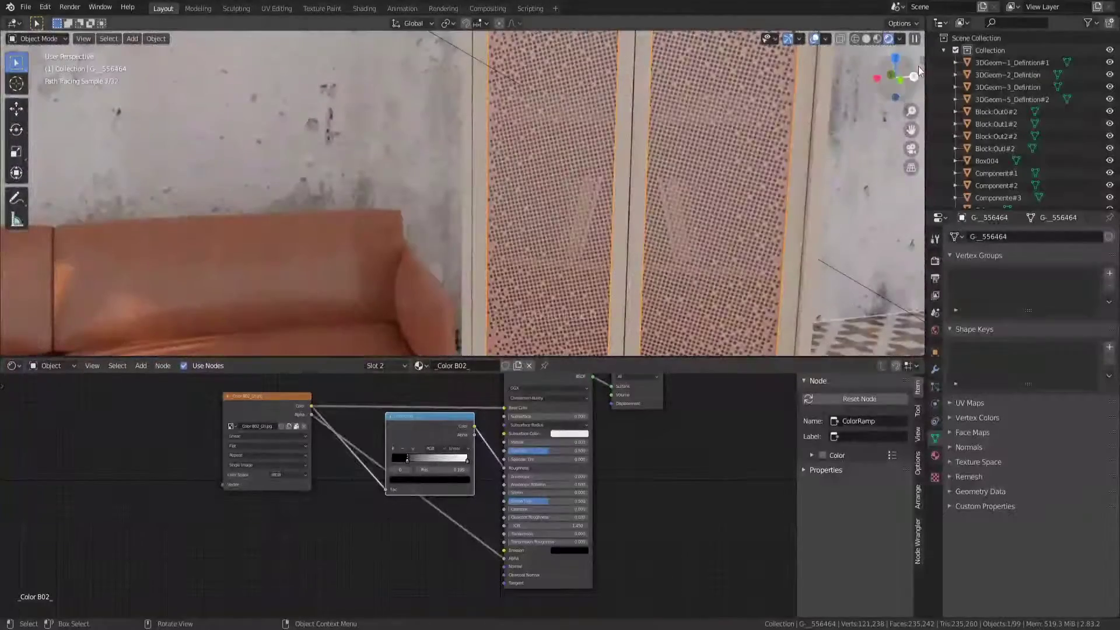
left_click(877, 38)
left_click_drag(466, 460, 433, 461)
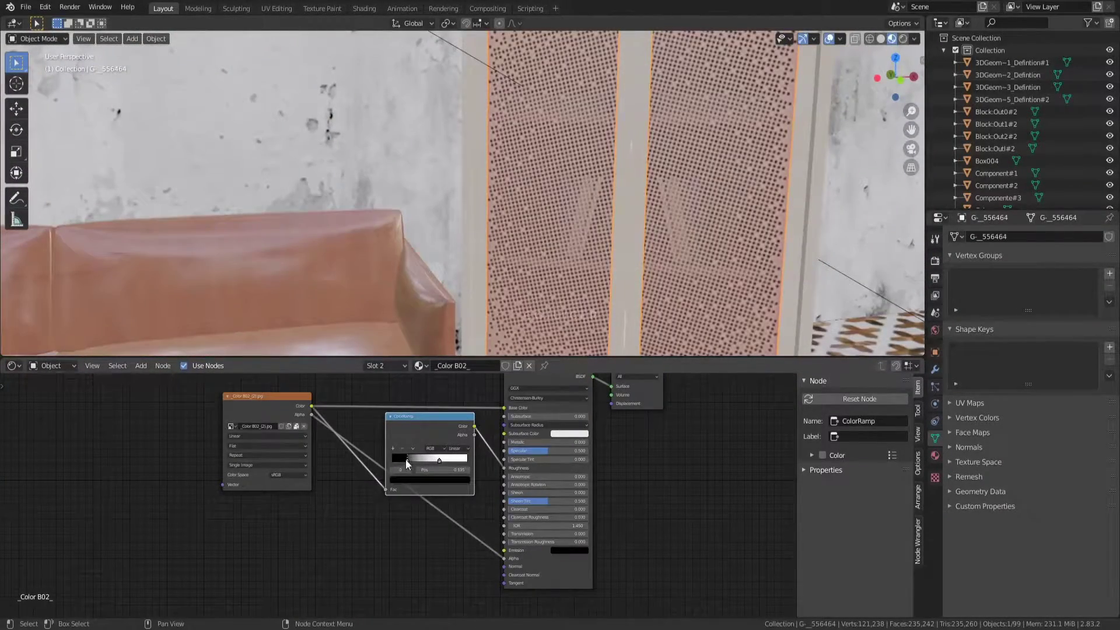
middle_click_drag(414, 421, 381, 476)
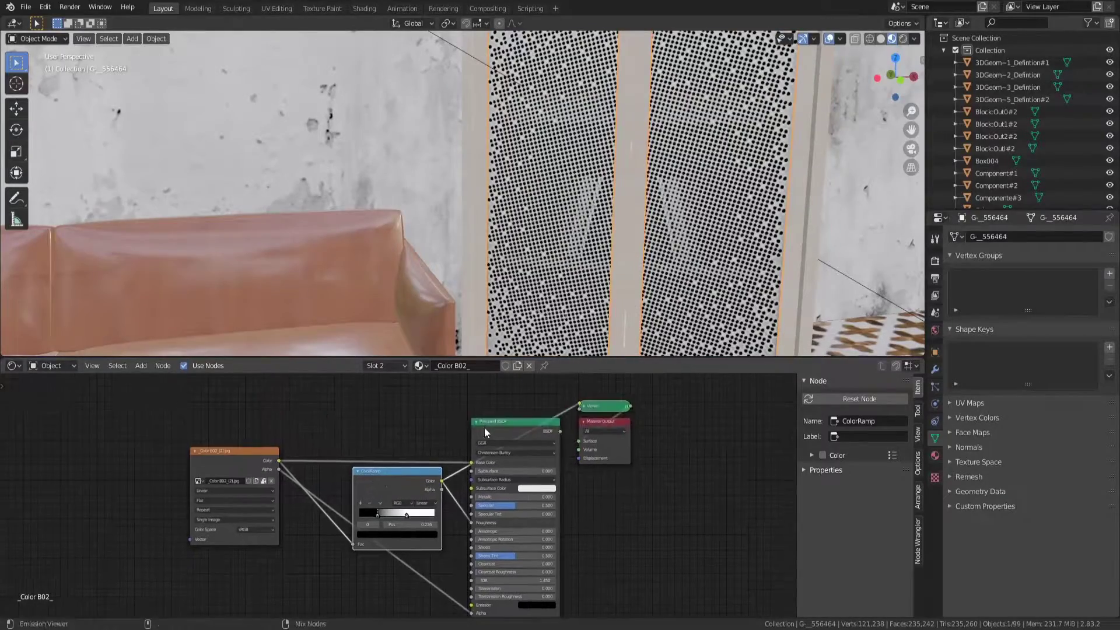
left_click(491, 423)
left_click(902, 38)
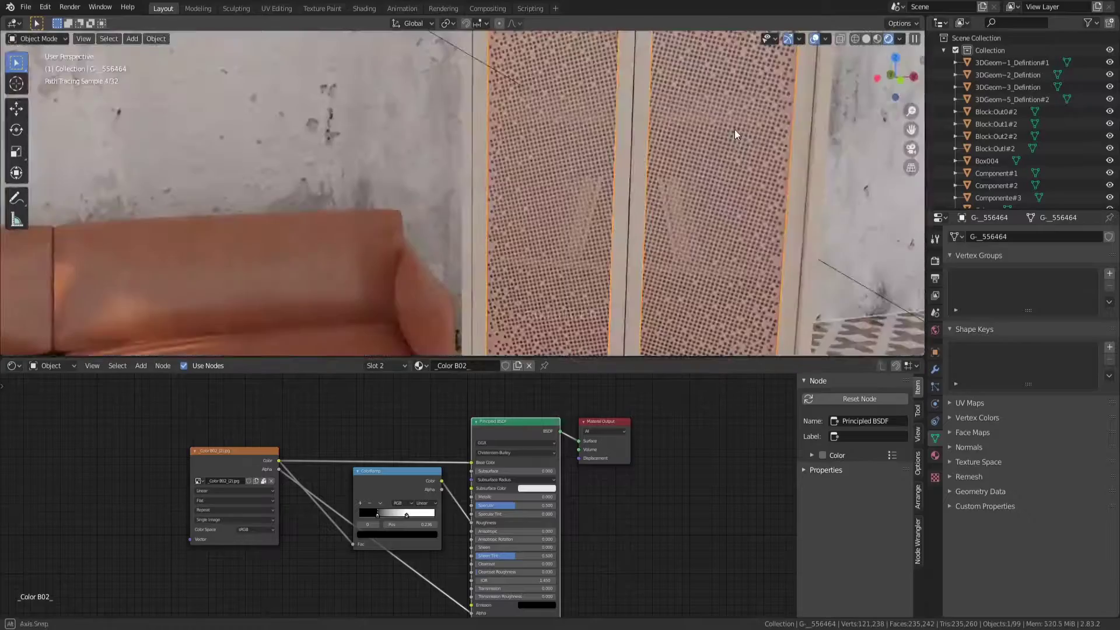
key("KP_0")
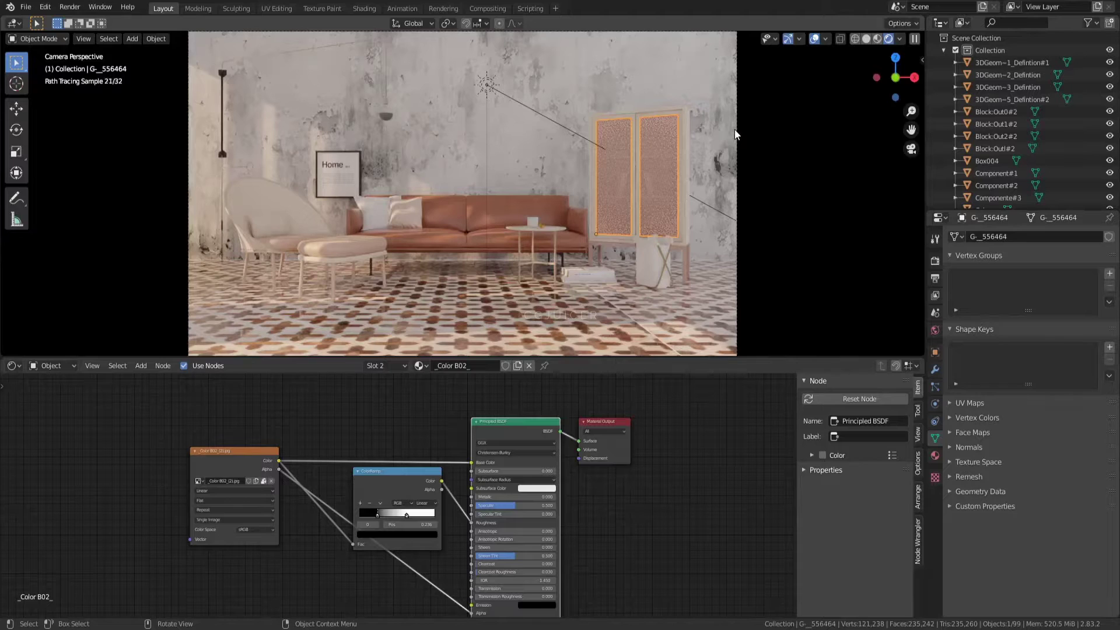
Step: Select the floor and drop a Mix node onto its image-to-shader link
left_click(471, 327)
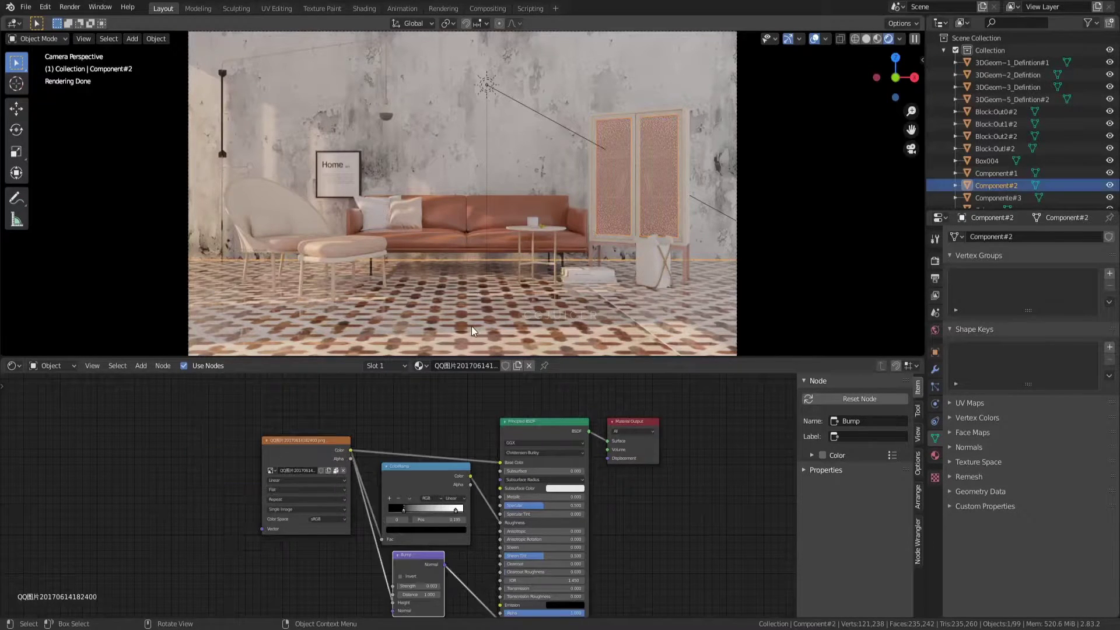
mouse_move(420, 446)
left_mouse_down()
mouse_move(286, 431)
mouse_move(214, 457)
left_mouse_up()
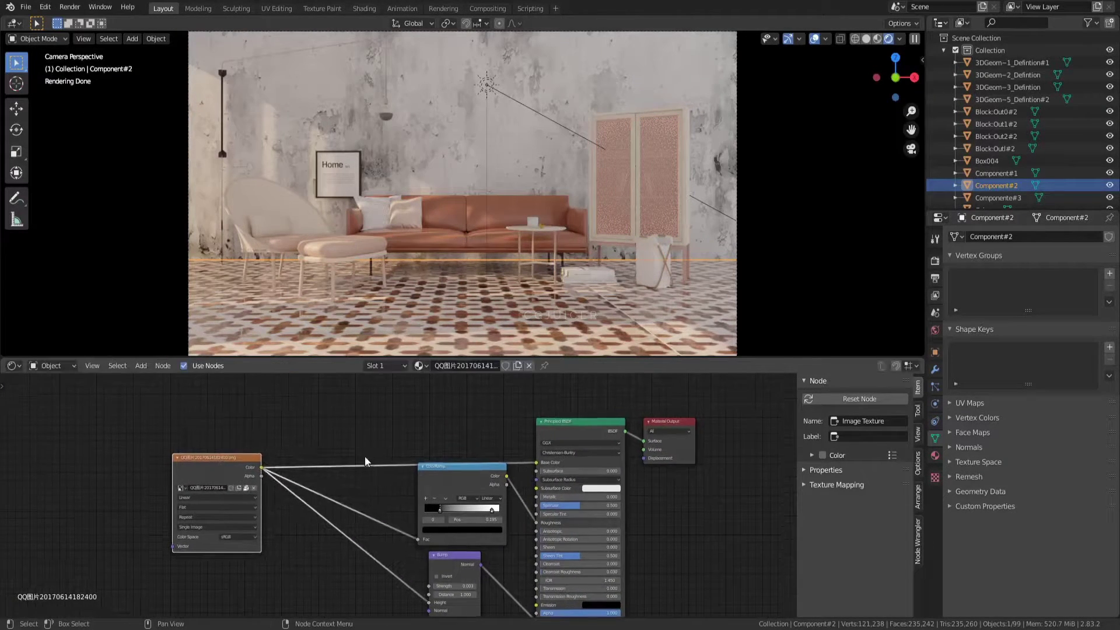
left_click(401, 431)
type("mix")
left_click(417, 464)
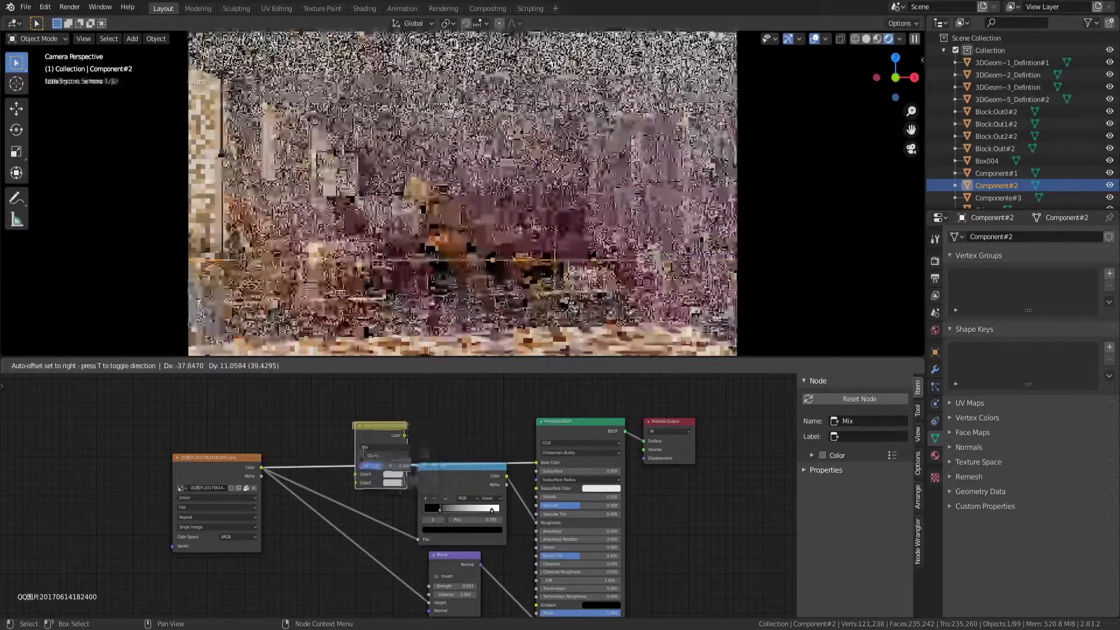
left_click(427, 464)
Step: Plug a Noise Texture at scale 15.4 into the Mix node's second colour, set to Multiply
left_click(307, 408)
type("noise")
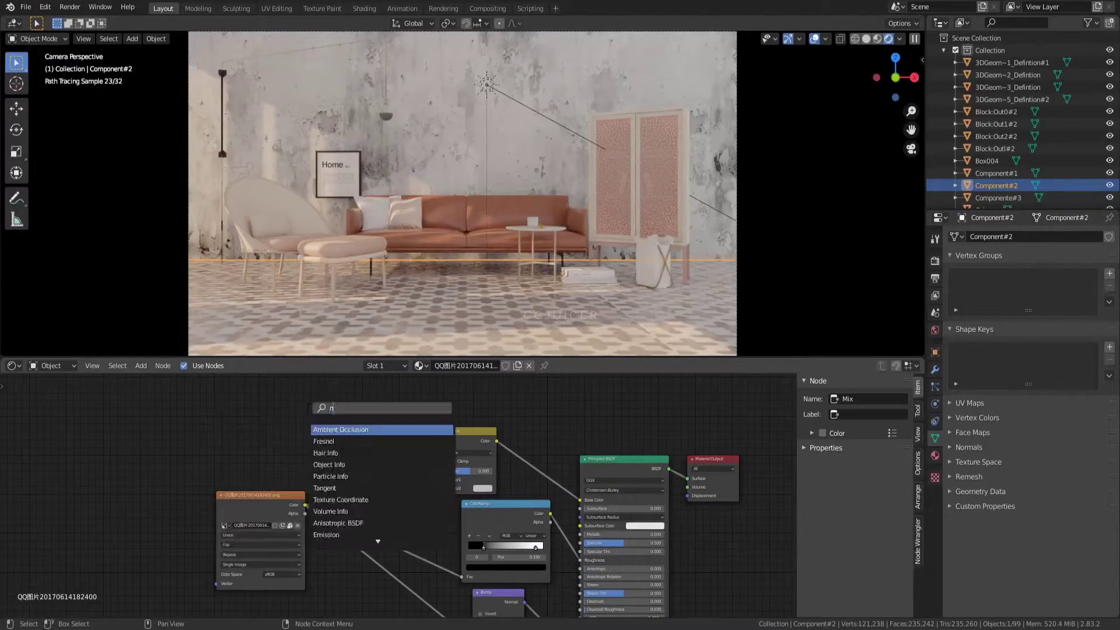
left_click(346, 432)
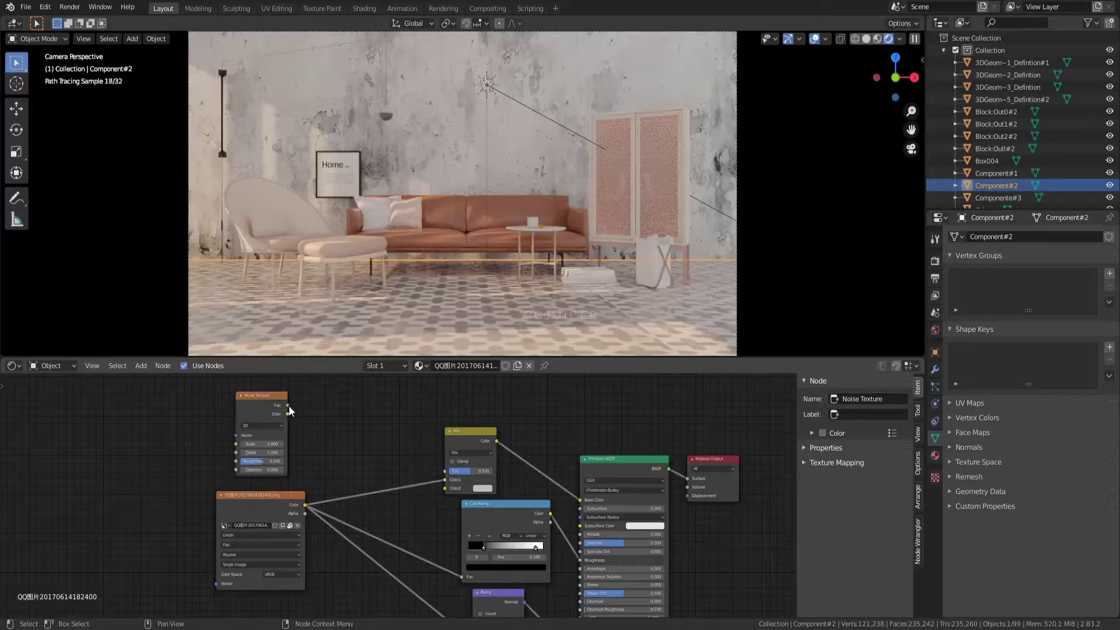
left_click_drag(445, 488, 444, 489)
left_click(469, 450)
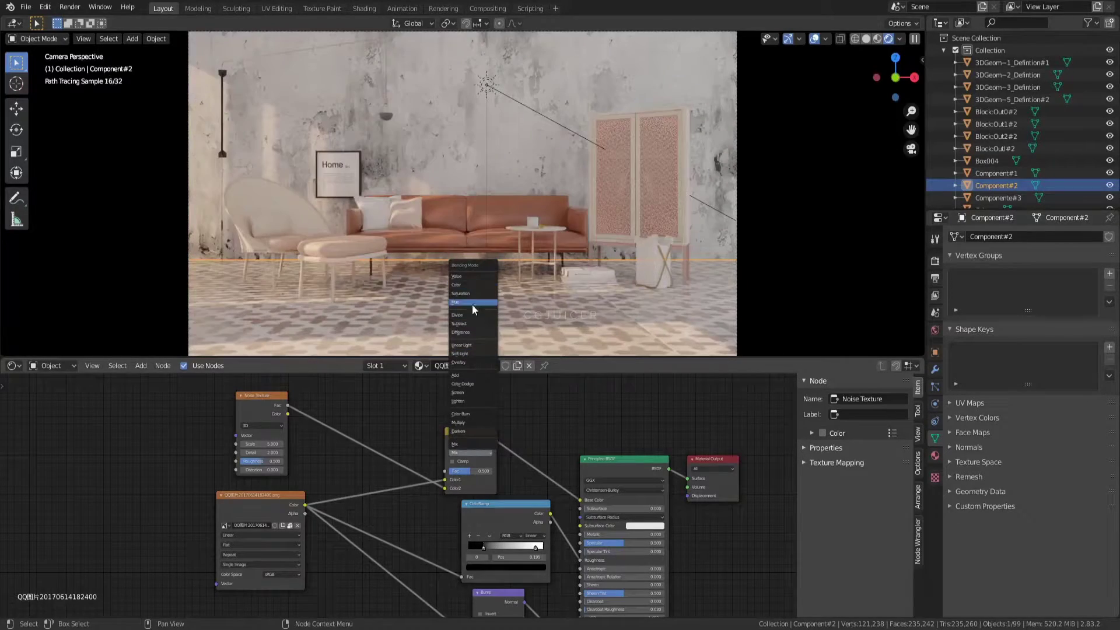
left_click(469, 421)
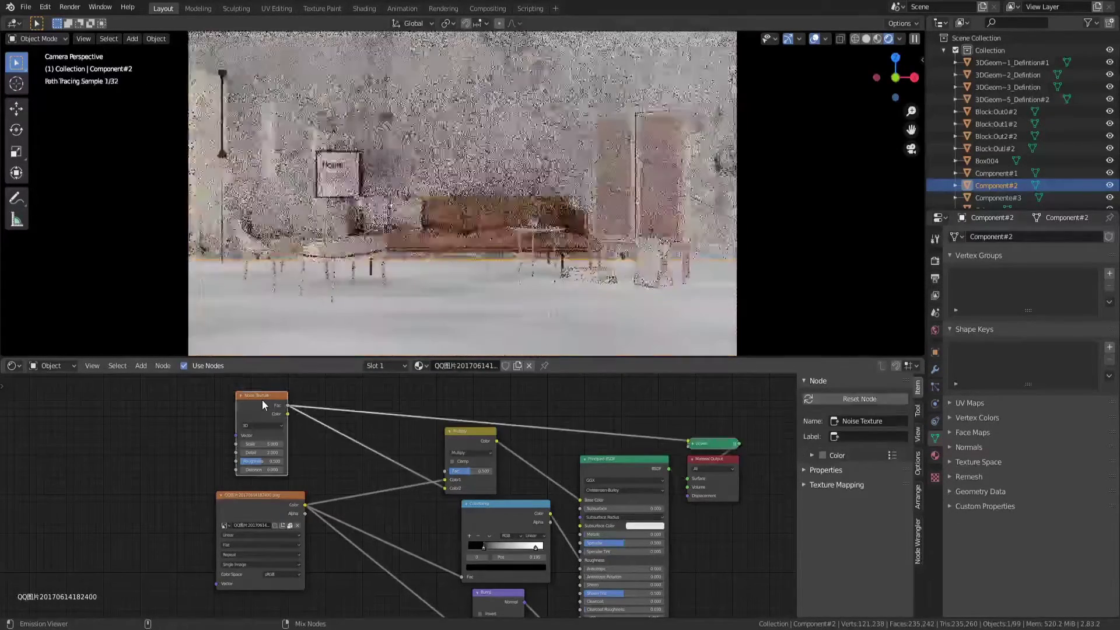
scroll(214, 424, "up", 2)
left_click_drag(214, 424, 292, 419)
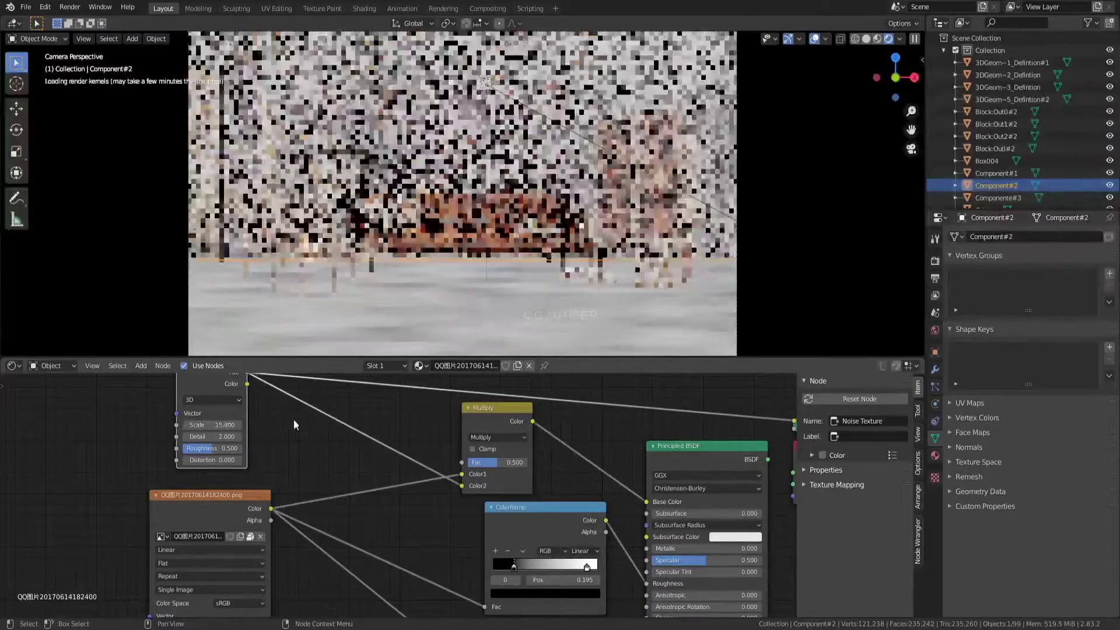
Step: Insert a ColorRamp between Noise and Multiply with stops at 0.336 and 0.727
key("shift+a")
left_click(325, 444)
left_click(325, 446)
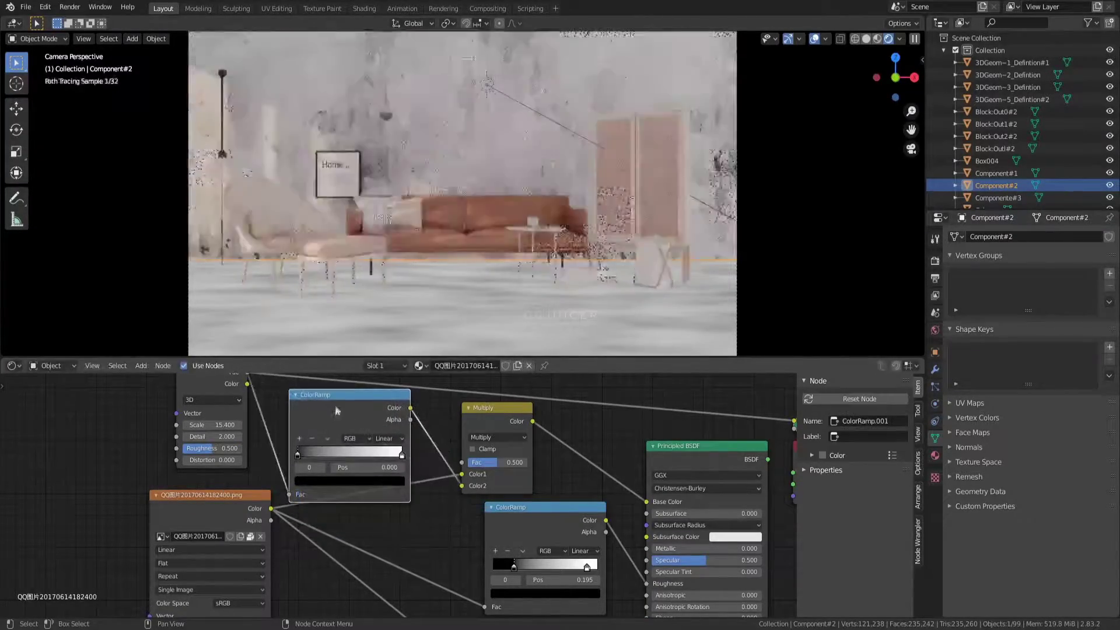
left_click_drag(297, 454, 334, 454)
key("shift+grave")
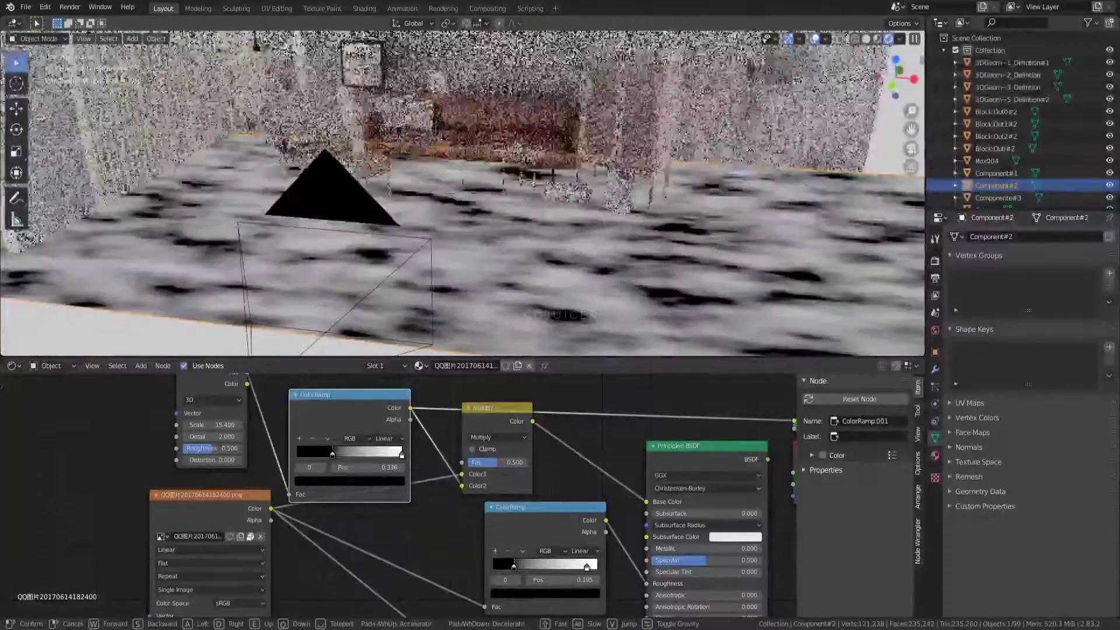
key("Return")
left_click_drag(401, 453, 373, 454)
left_click(685, 446, "ctrl+shift")
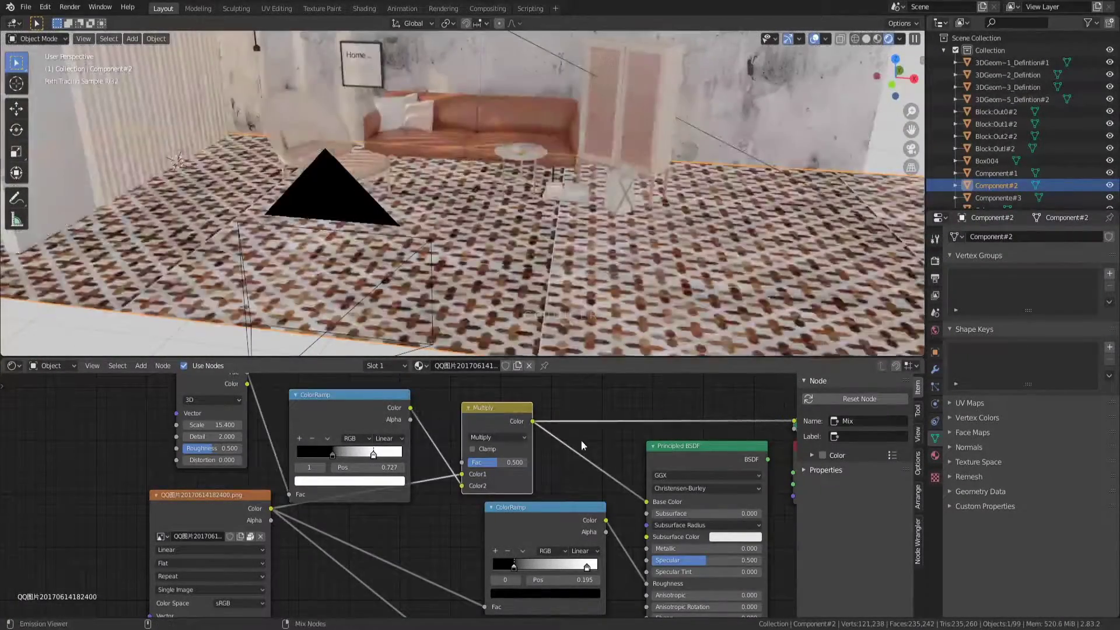
key("KP_0")
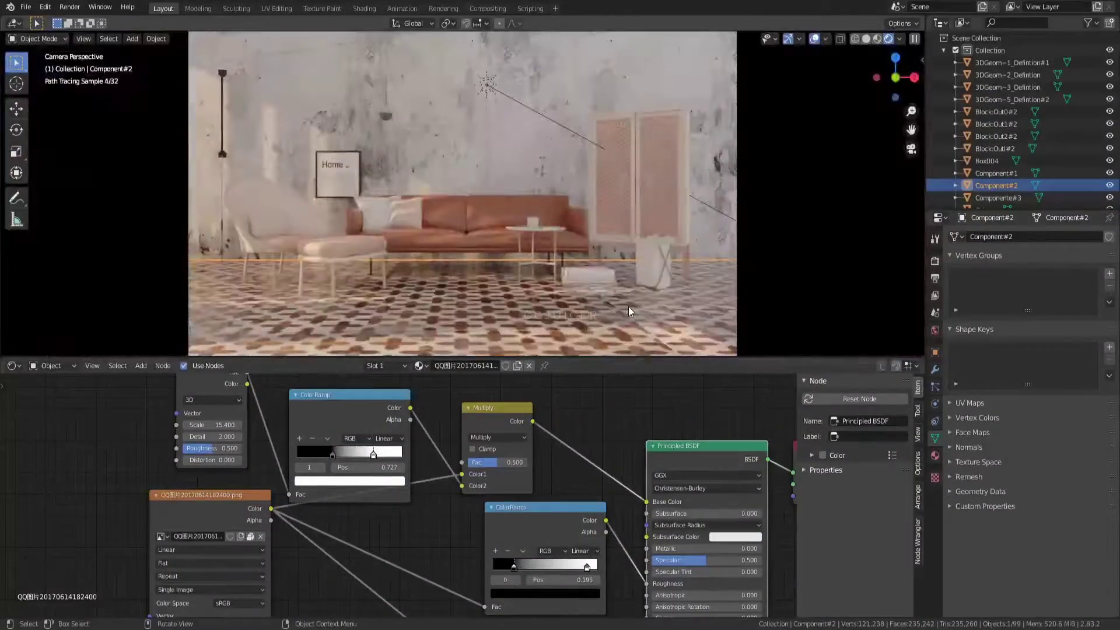
key("Tab")
Step: Turn the node area into a UV Editor and offset the floor's UVs along the X axis
left_click(14, 366)
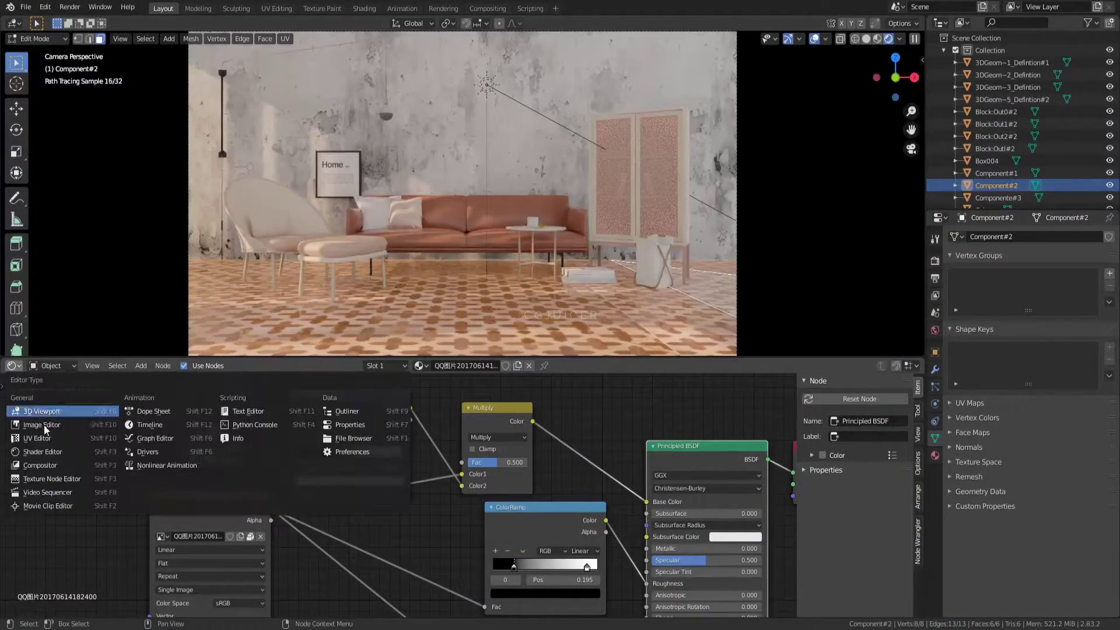
left_click(35, 411)
key("g")
key("x")
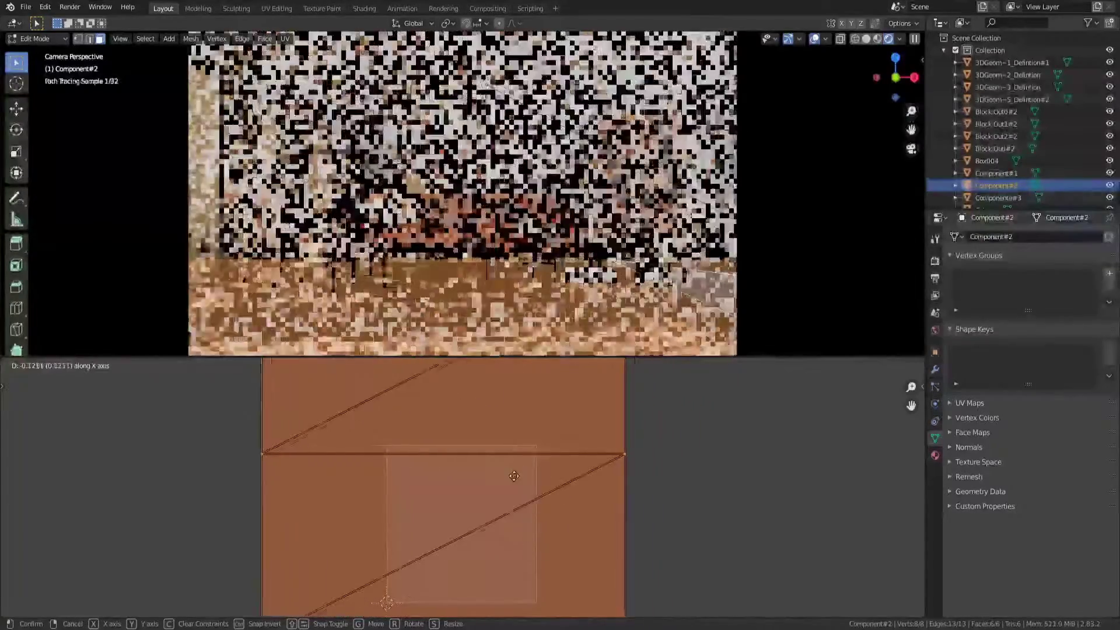
left_click(523, 473)
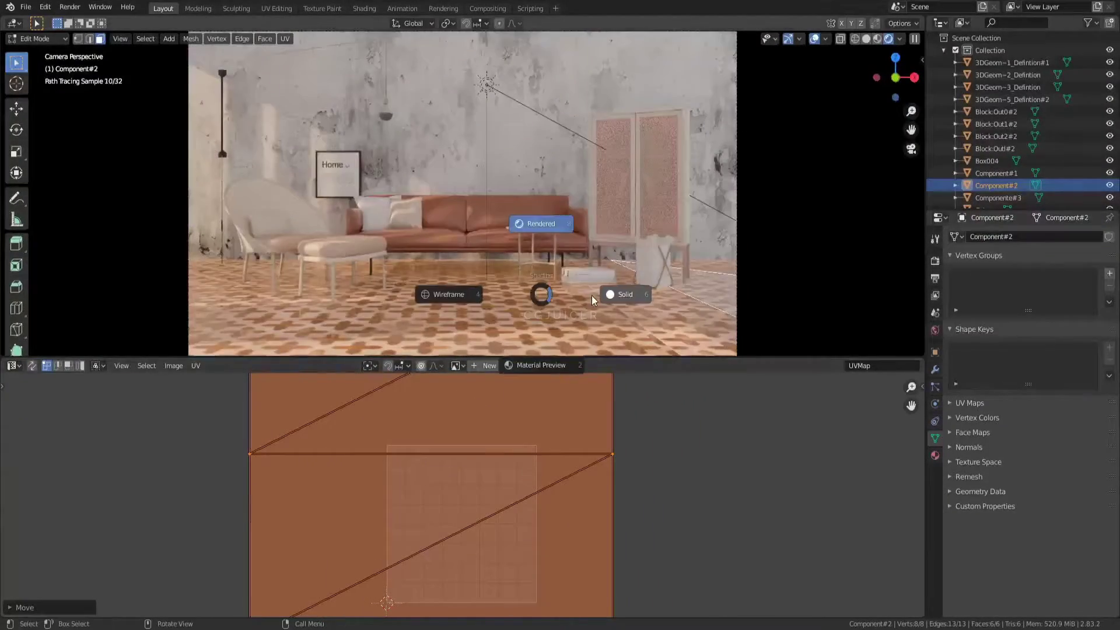
mouse_move(592, 295)
middle_mouse_down()
mouse_move(709, 194)
mouse_move(580, 225)
mouse_move(495, 208)
middle_mouse_up()
Step: Shift the floor's UVs to a new position in edit mode, then return to object mode
key("Tab")
key("Tab")
scroll(522, 421, "down", 2)
key("g")
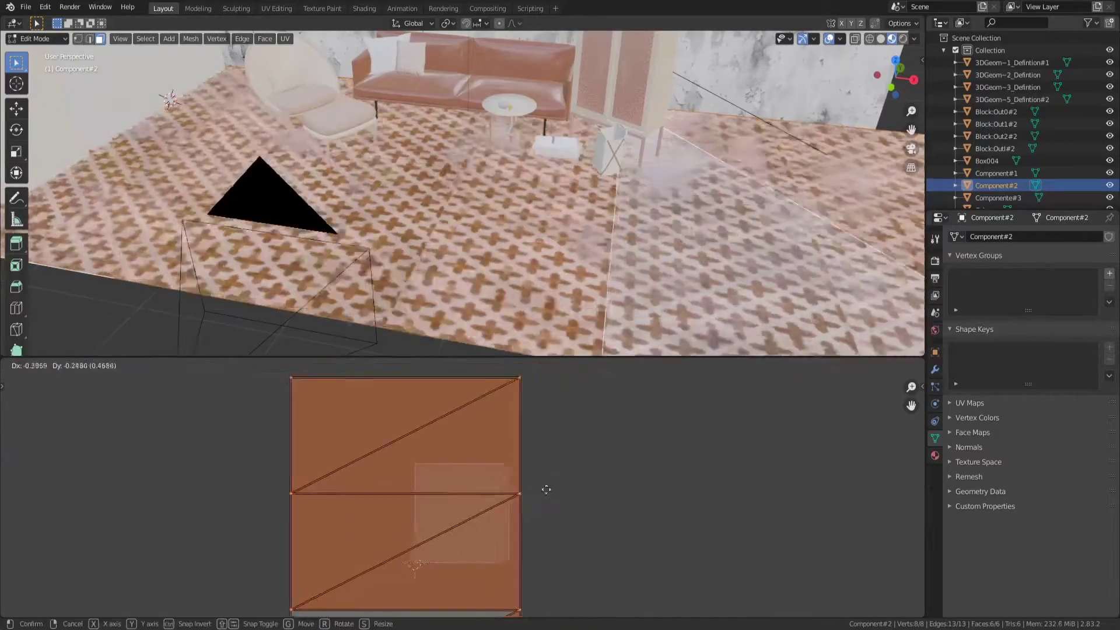
left_click(545, 551)
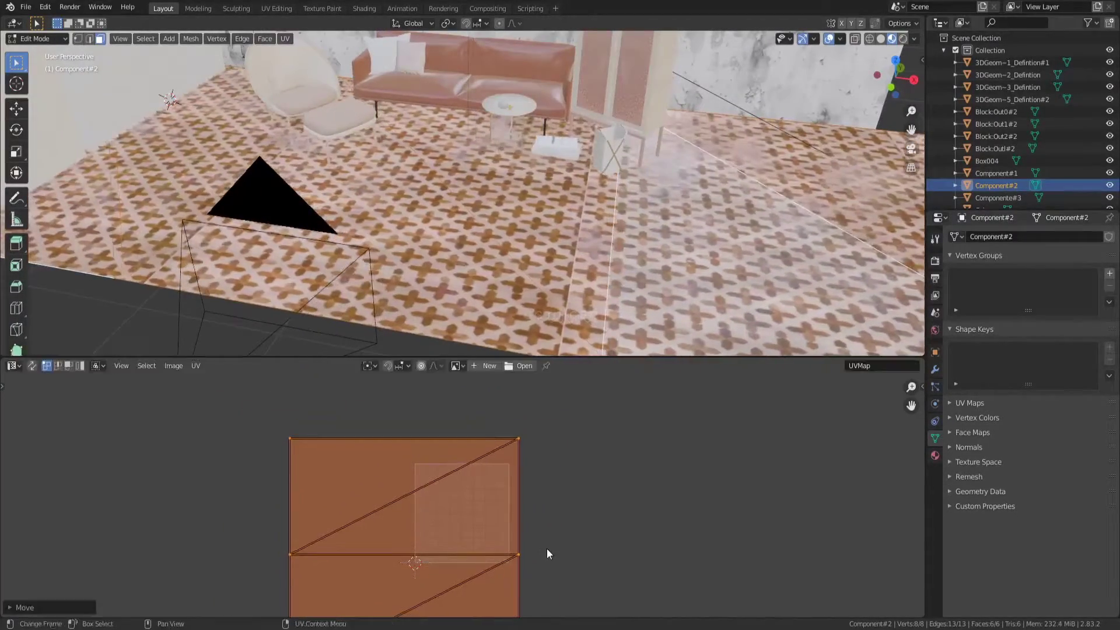
key("Tab")
mouse_move(559, 298)
middle_mouse_down()
mouse_move(586, 235)
mouse_move(387, 163)
mouse_move(439, 158)
middle_mouse_up()
scroll(408, 140, "up", 4)
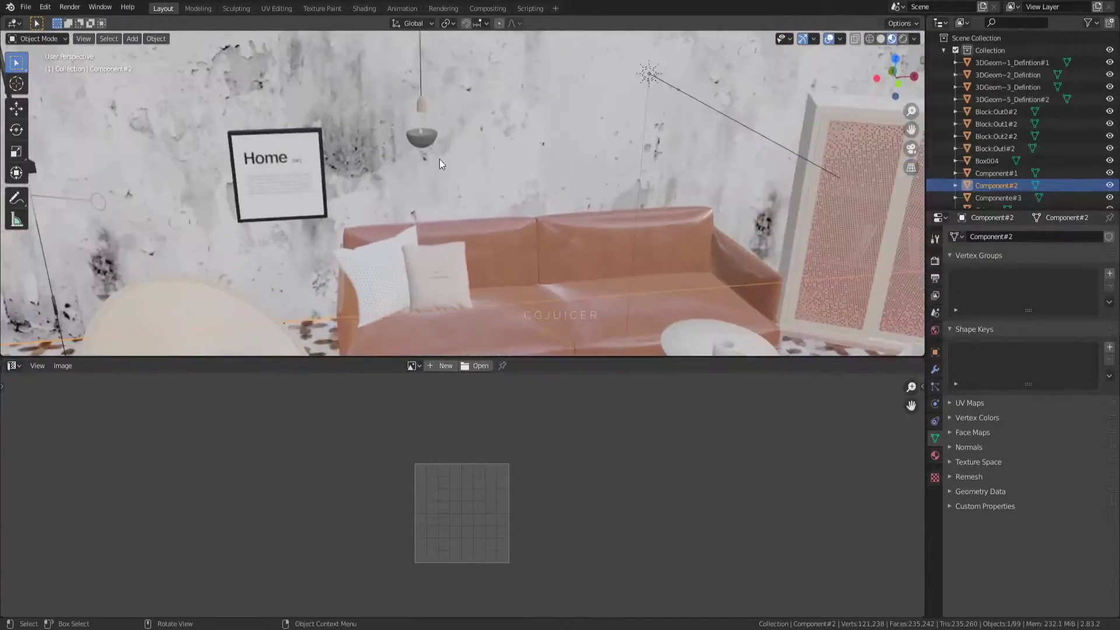
Step: Frame the hanging lamp, return to camera view, and preview it in rendered shading
scroll(436, 169, "up", 3)
left_click(438, 193)
middle_click_drag(440, 205, 447, 206)
key("KP_Decimal")
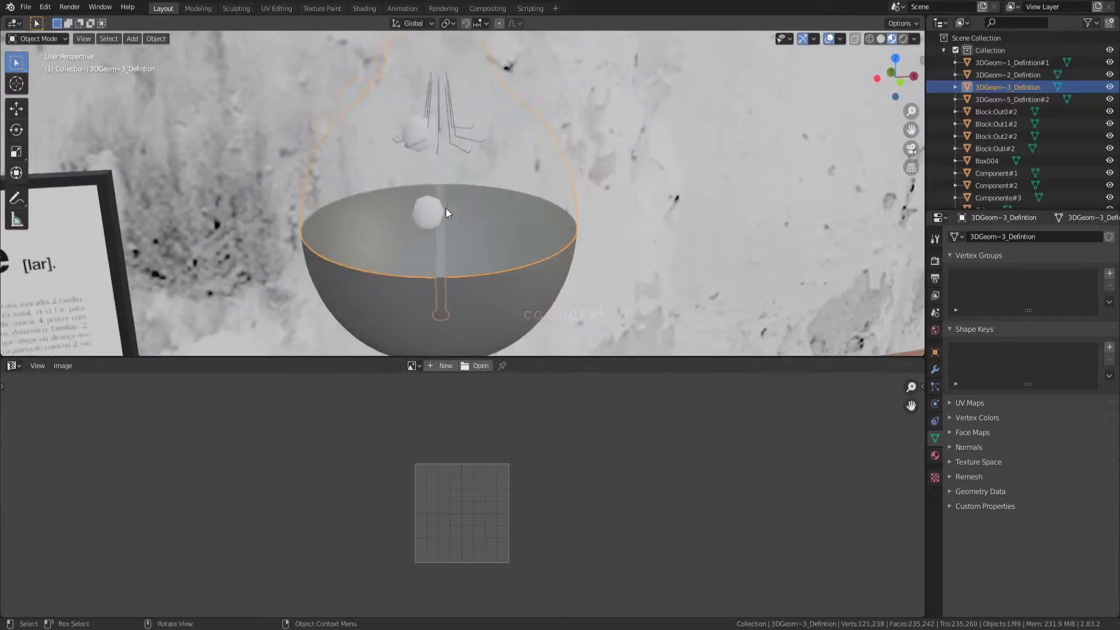
key("KP_0")
scroll(390, 111, "up", 3)
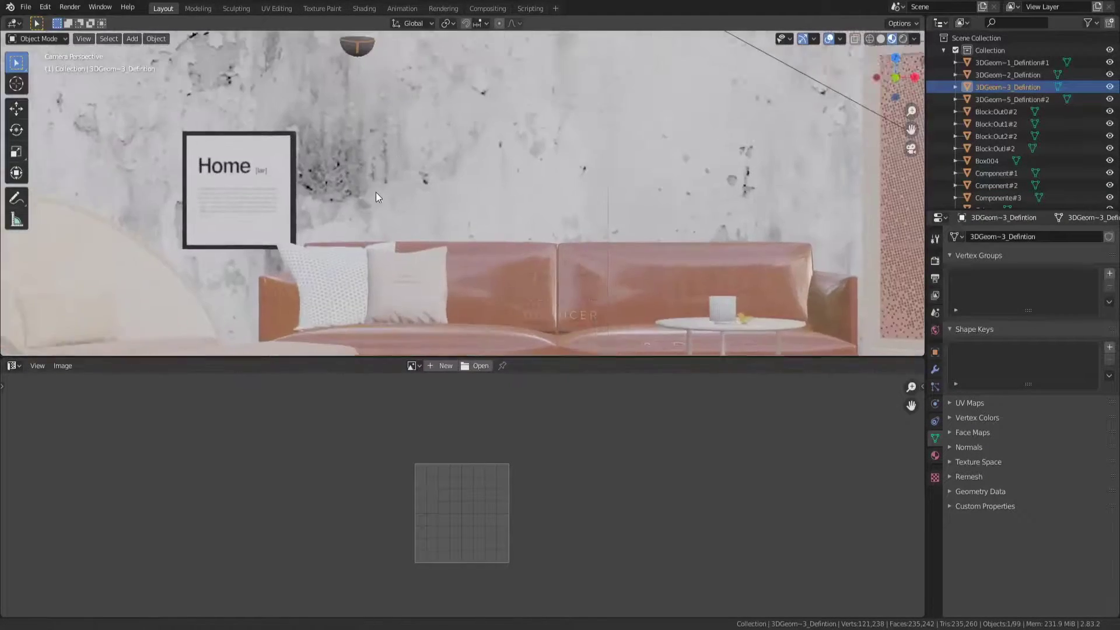
middle_click_drag(376, 191, 719, 233, "shift")
scroll(719, 233, "down", 2)
key("z")
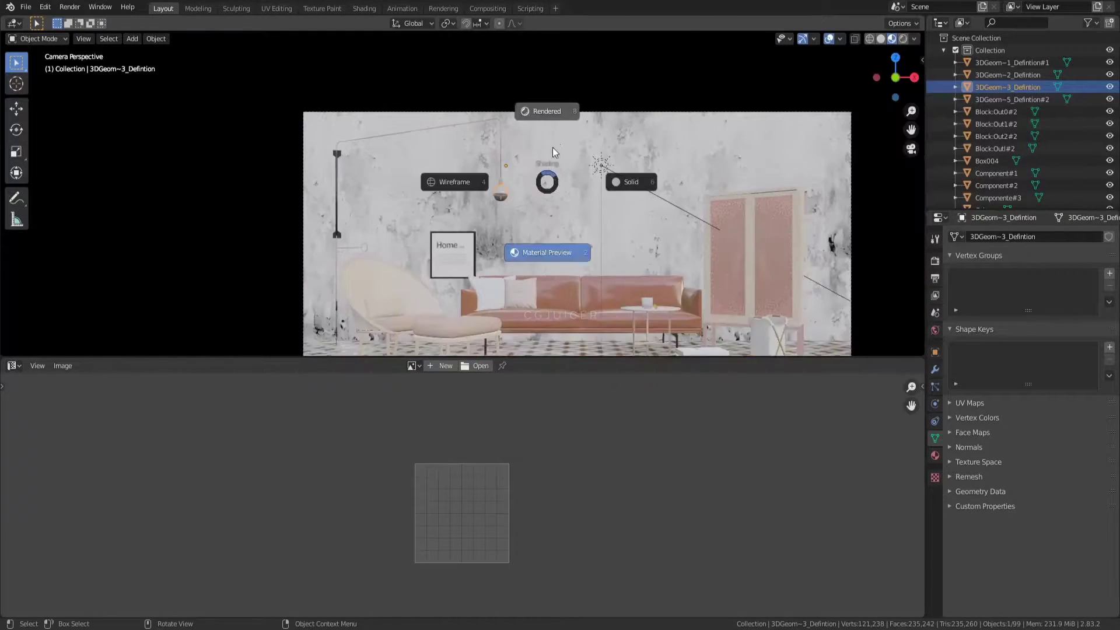
left_click(551, 147)
scroll(551, 147, "up", 2)
scroll(552, 147, "up", 2)
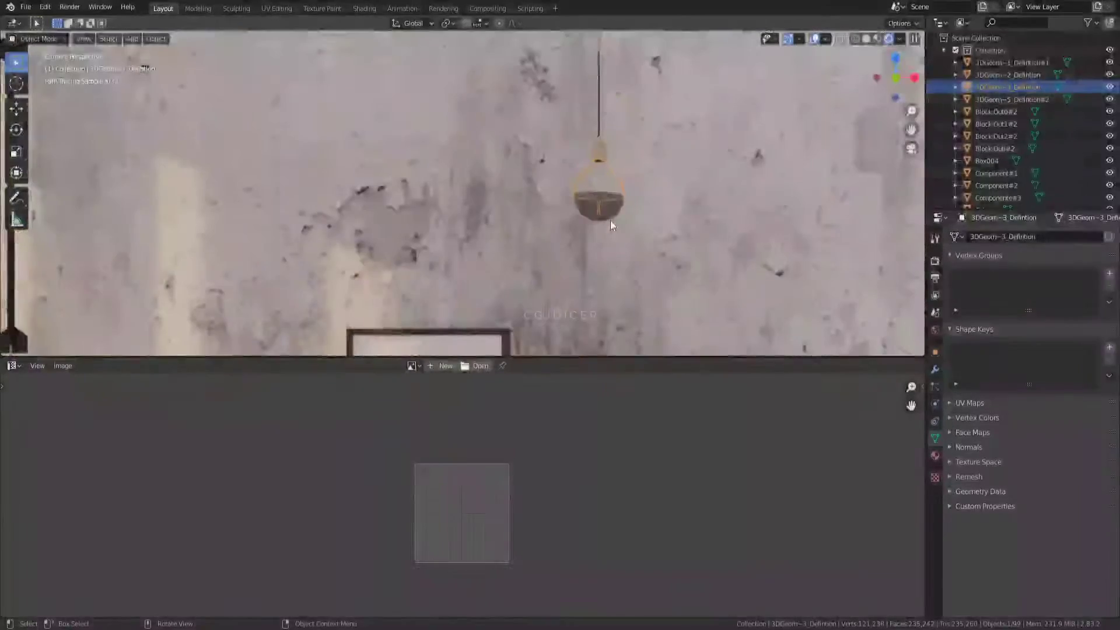
Step: Pick through the pendant lamp objects and pan the camera view onto the bulb
left_click(617, 191)
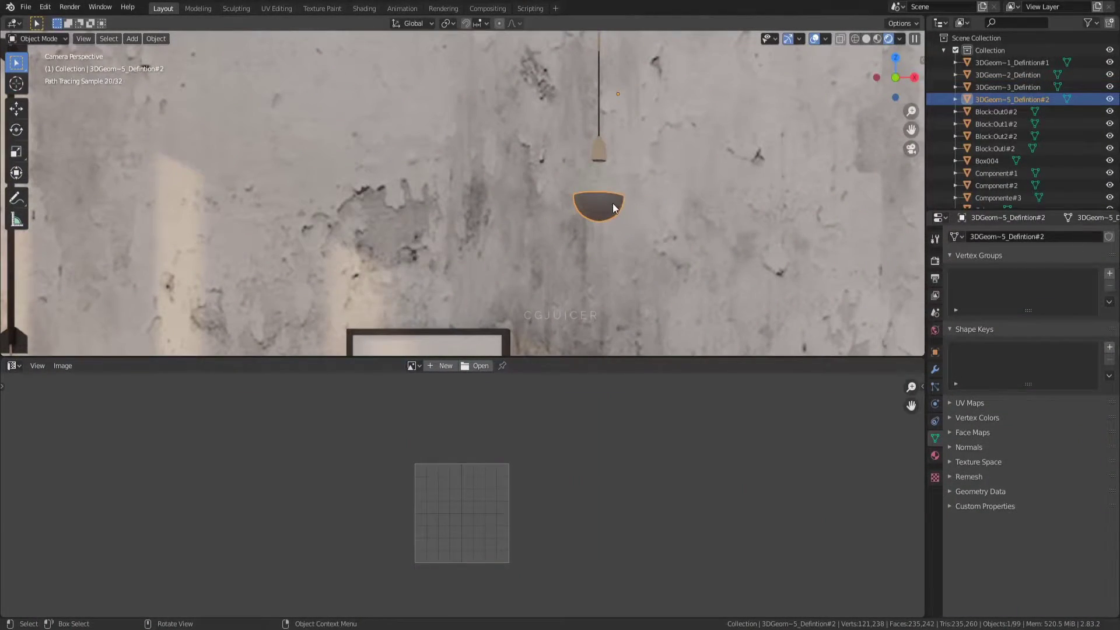
left_click(612, 203)
left_click(634, 191)
middle_click_drag(566, 170, 435, 159, "shift")
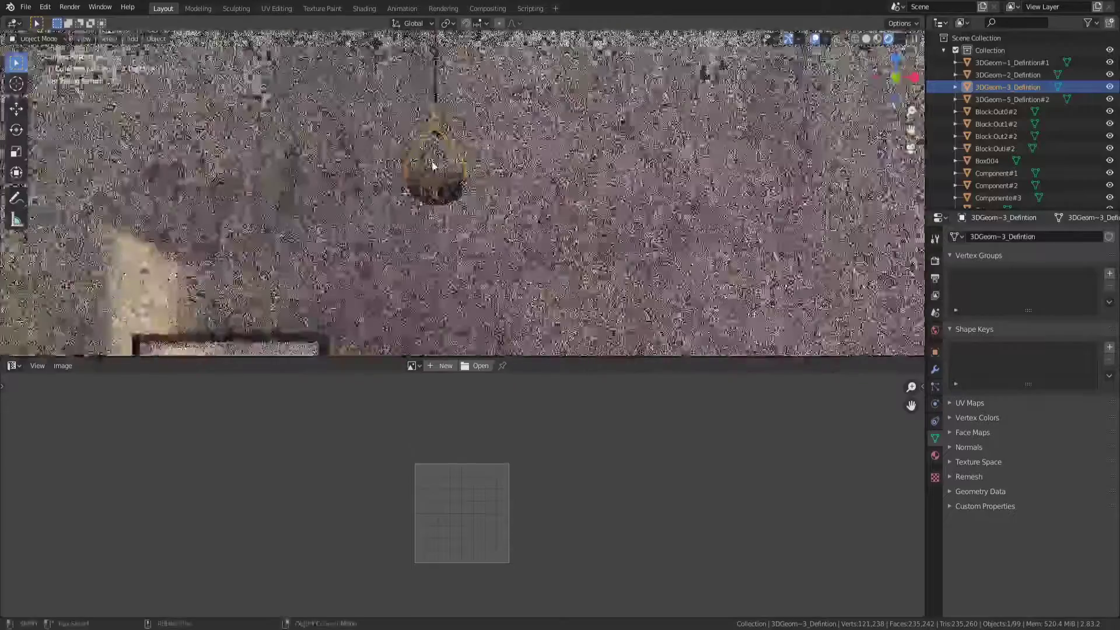
scroll(435, 160, "up", 2)
Step: Move the bulb's dark lower cap down beneath the glass bulb, then select the bulb glass
left_click(441, 170)
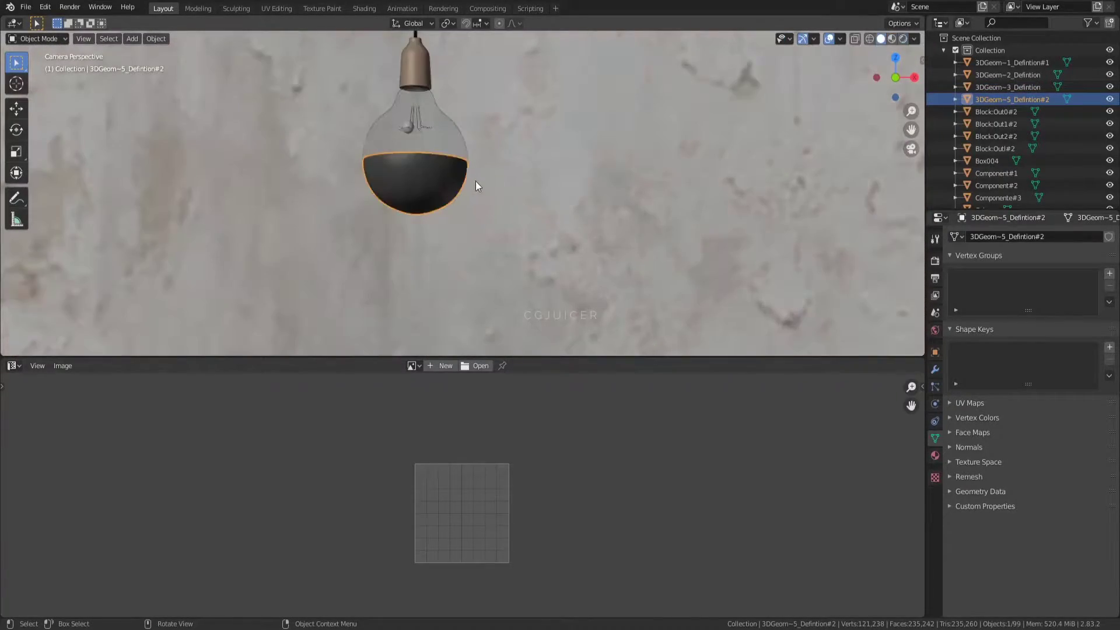
scroll(466, 182, "up", 2)
key("g")
left_click(462, 259)
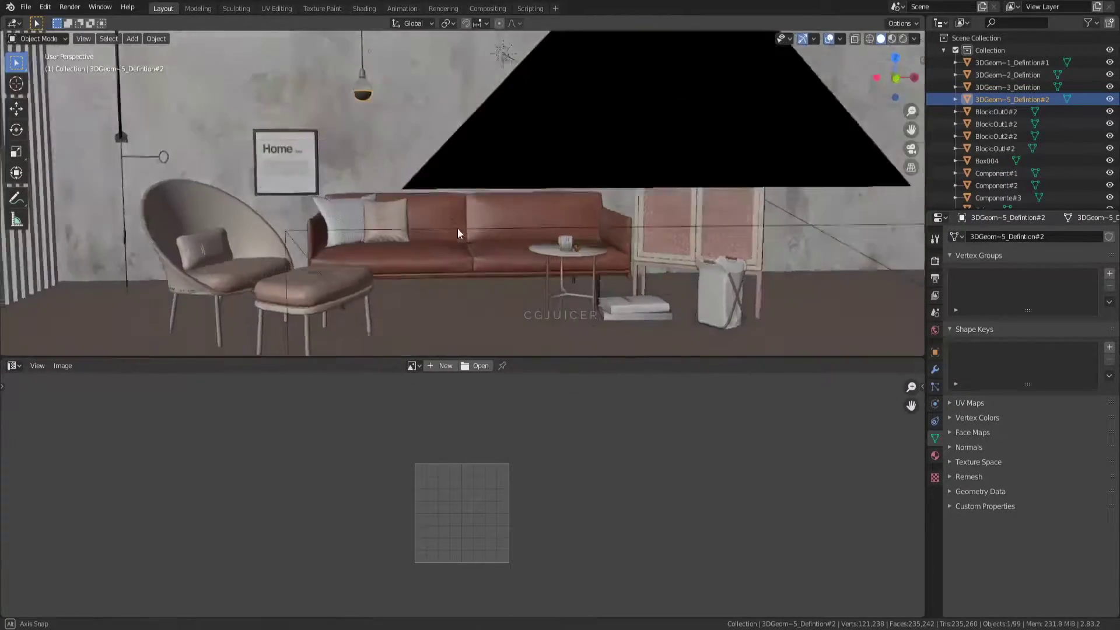
middle_click_drag(457, 229, 495, 239)
scroll(495, 192, "up", 5)
scroll(498, 156, "down", 2)
left_click(509, 131)
middle_click_drag(508, 131, 499, 212)
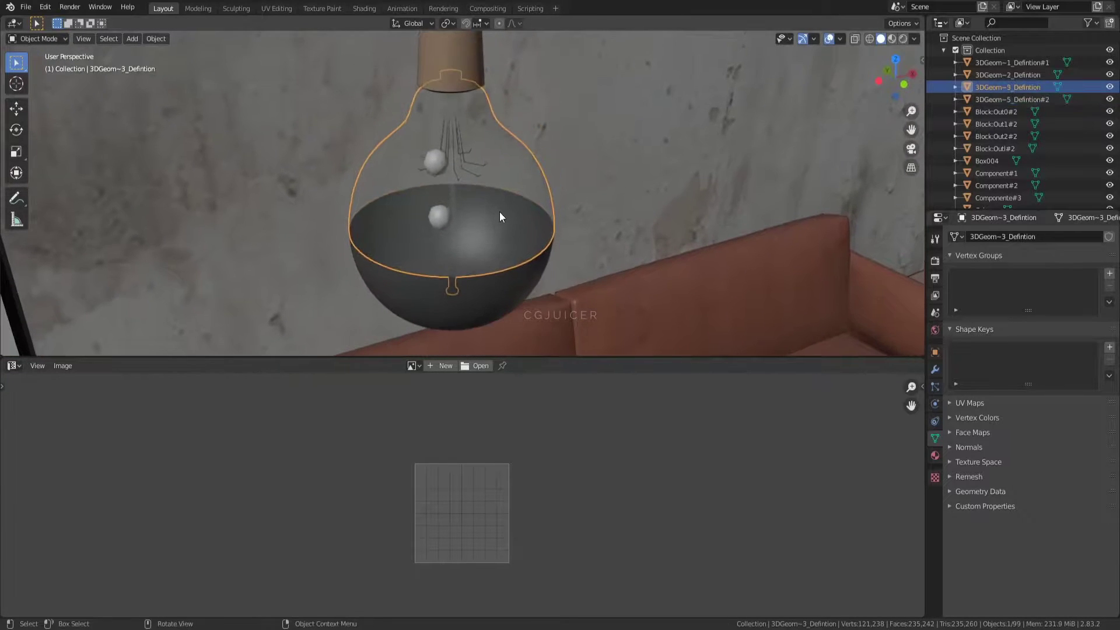
Step: Add a point light inside the bulb and reveal the hidden bulb glass in camera view
key("shift+a")
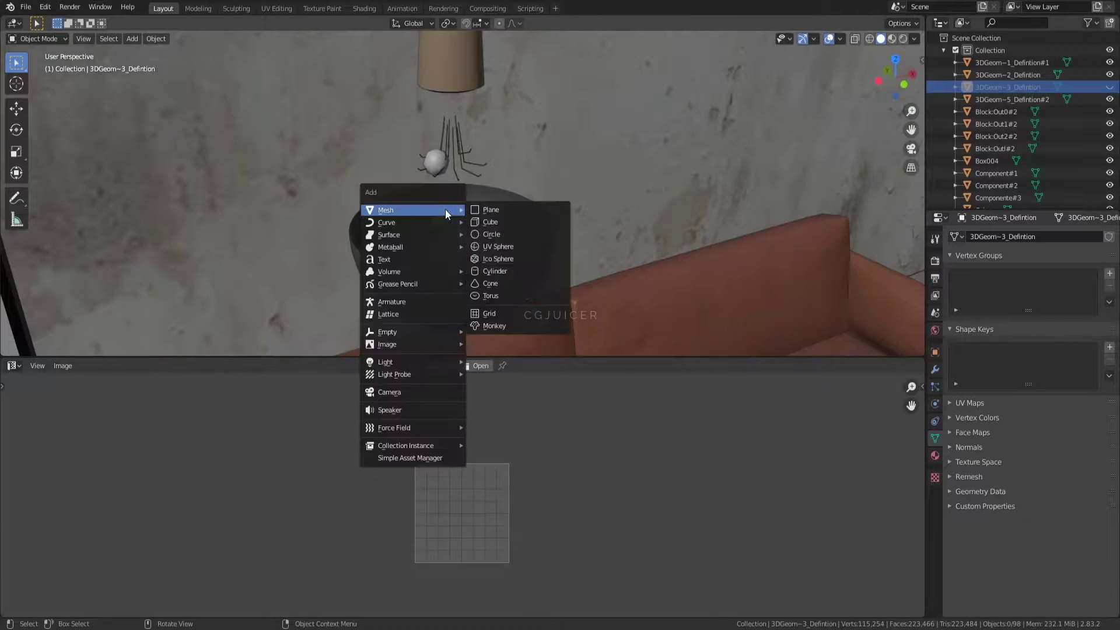
mouse_move(385, 361)
left_click(481, 365)
scroll(474, 232, "down", 2)
key("alt+h")
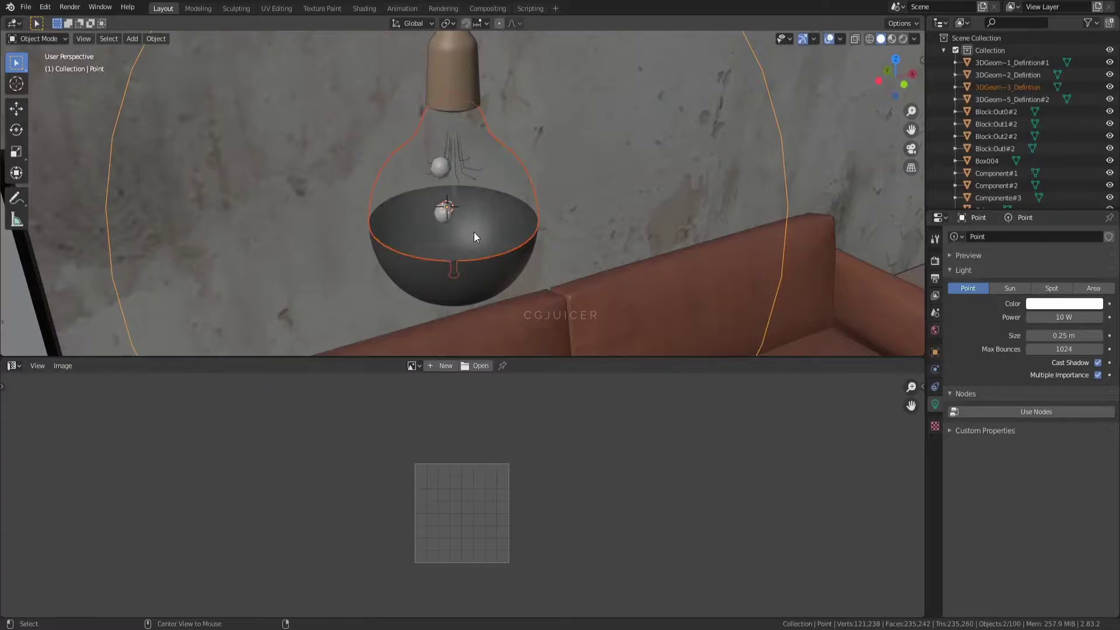
key("KP_0")
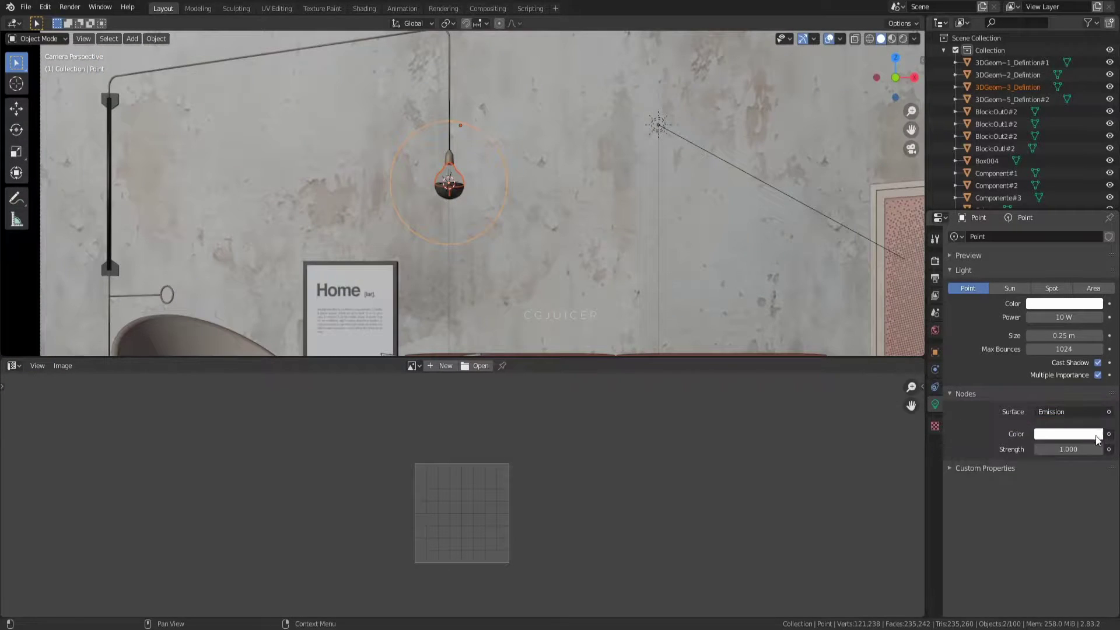
Step: Set the light colour to Blackbody 3500 K and its strength to 5
left_click(1108, 433)
left_click(1070, 458)
double_click(1071, 449)
type("3500.000")
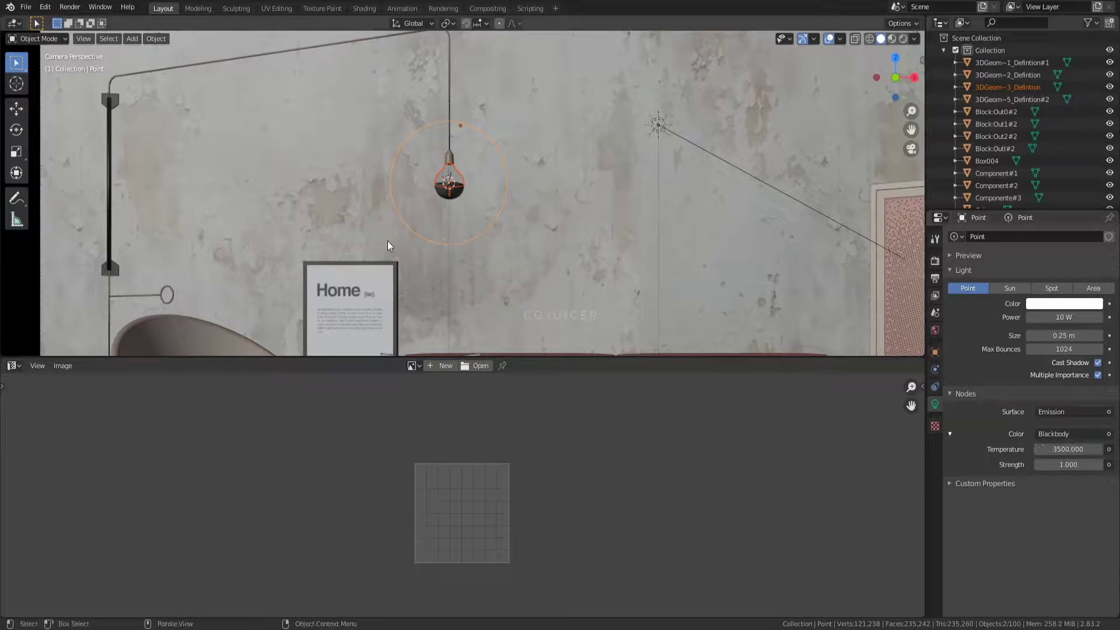
key("z")
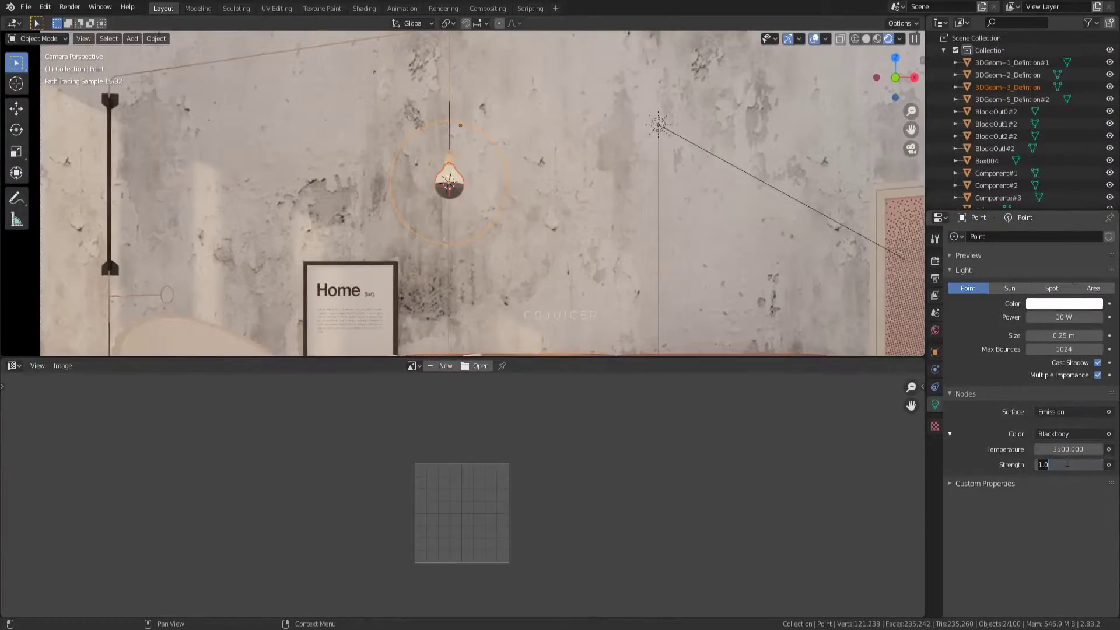
type("5")
key("Return")
key("Home")
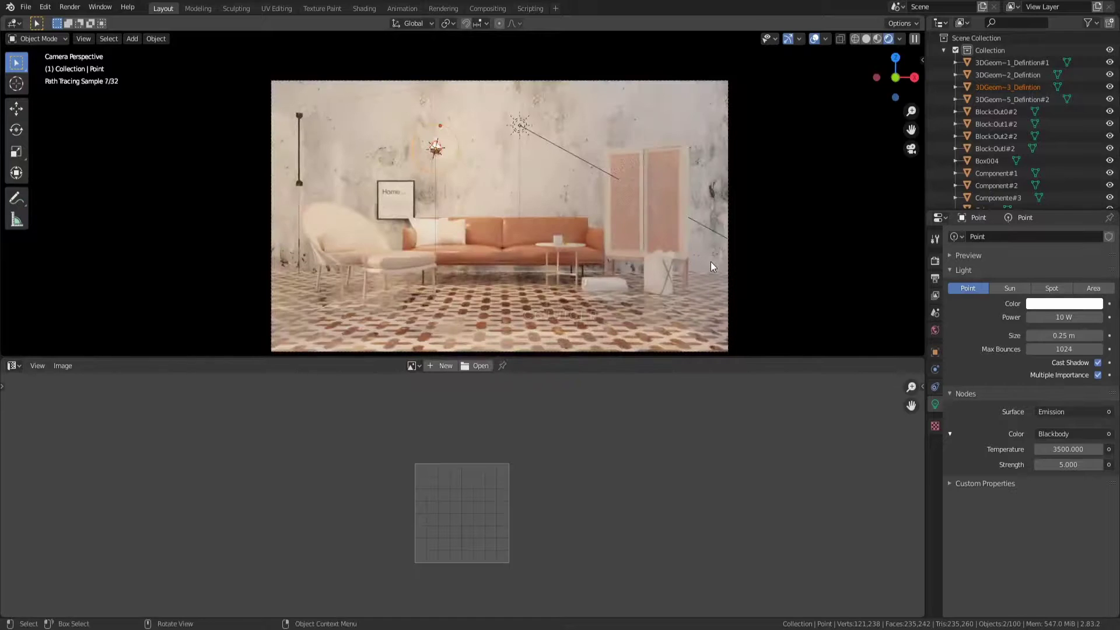
left_click(707, 177)
Step: Add a spot light and raise it vertically above the room
key("z")
left_click(708, 183)
key("KP_0")
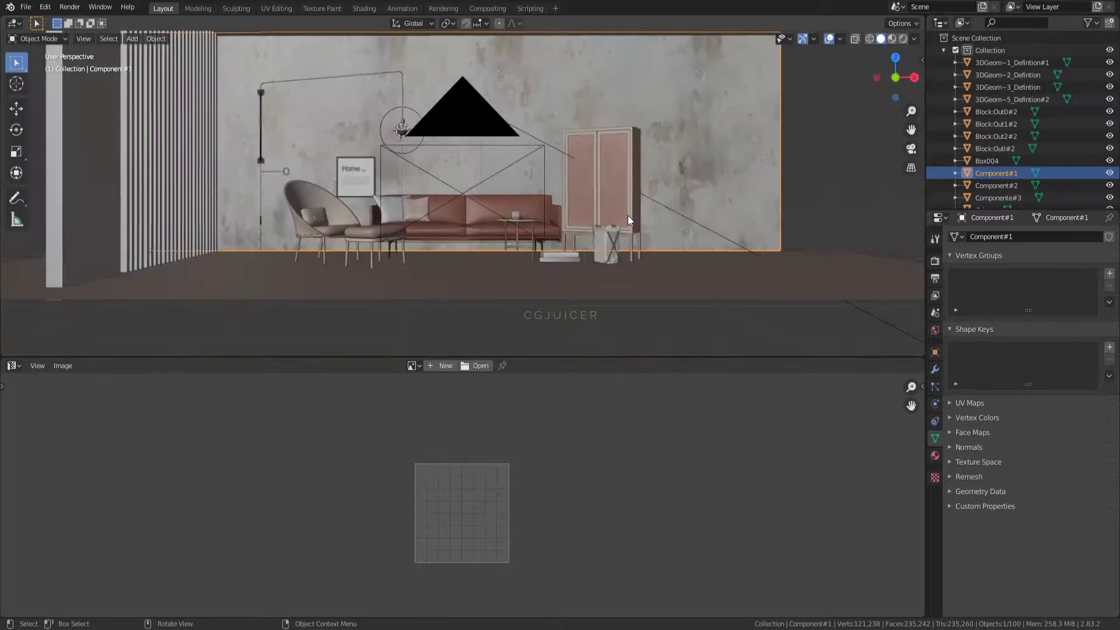
middle_click_drag(505, 294, 470, 302)
key("shift+a")
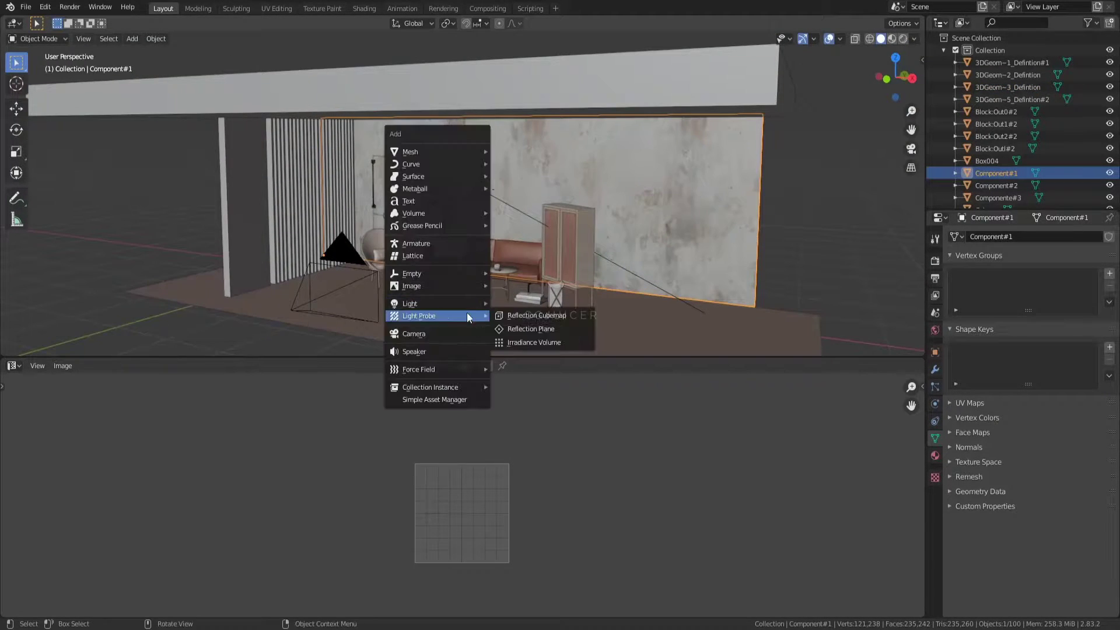
left_click(515, 330)
middle_click_drag(519, 332, 524, 280)
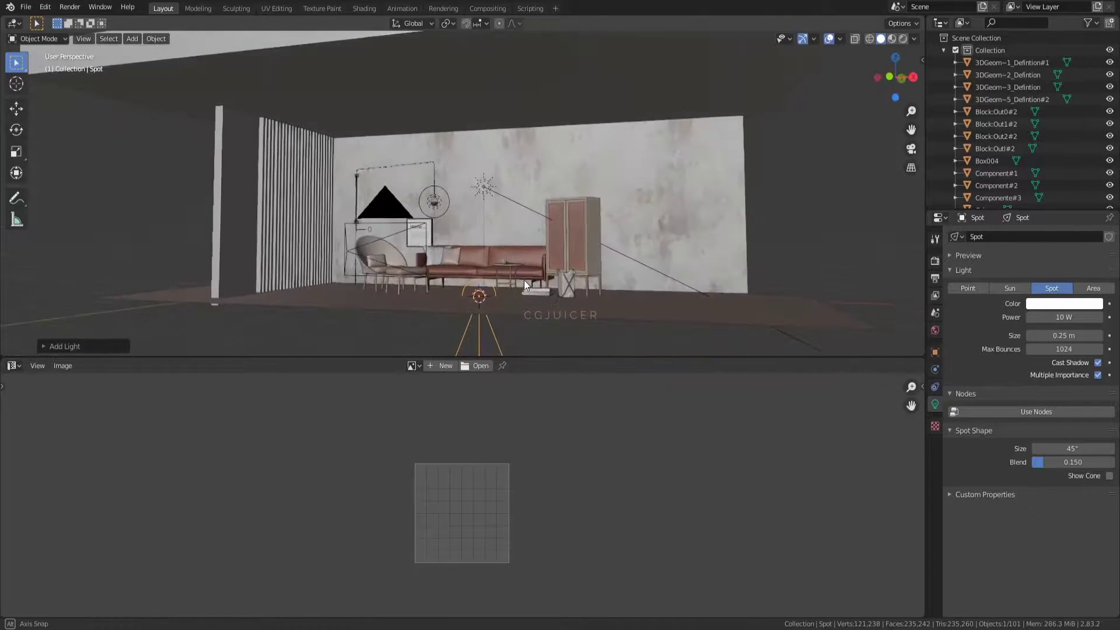
key("g")
key("z")
left_click(546, 99)
Step: Drive the spot light's colour with a Blackbody node, trying 9000 K and a 160° cone
left_click(1035, 411)
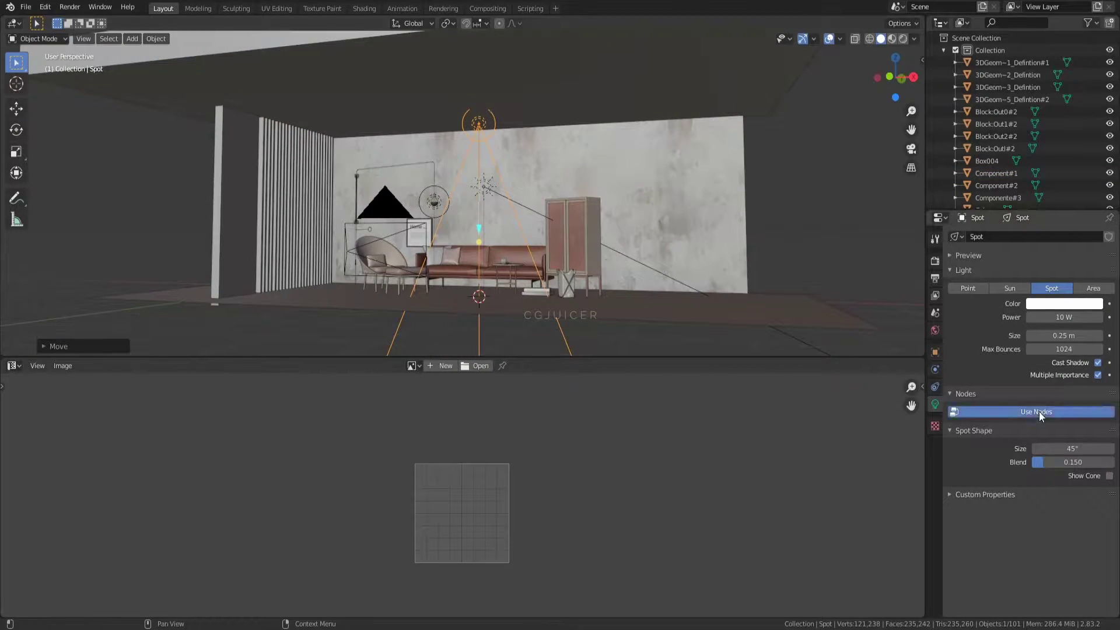
left_click(1108, 434)
left_click(1061, 461)
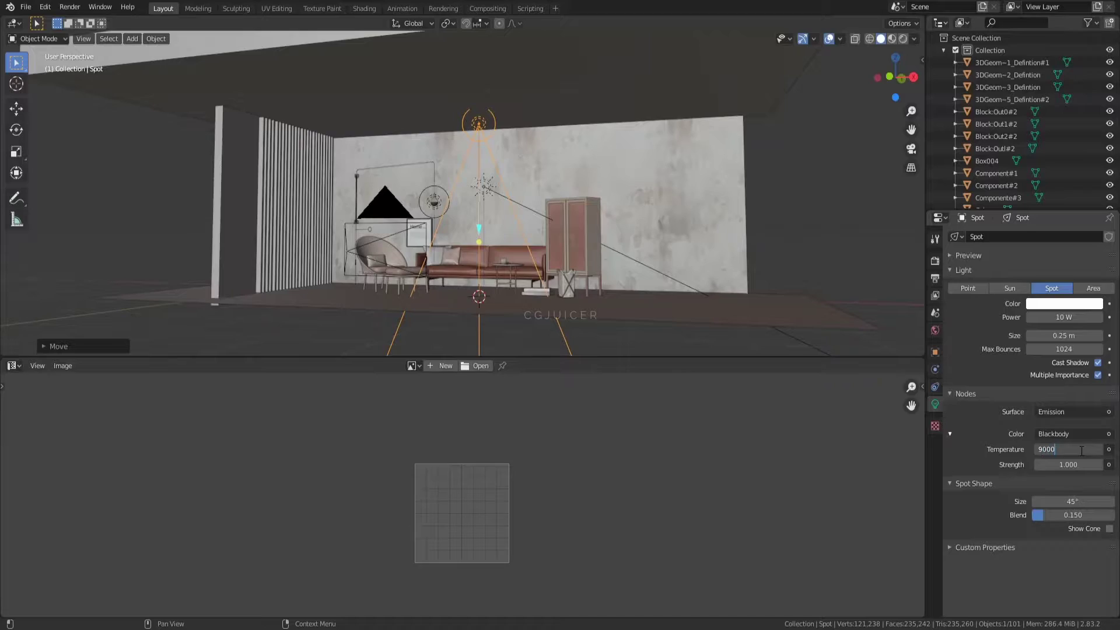
key("Return")
type("0")
key("Return")
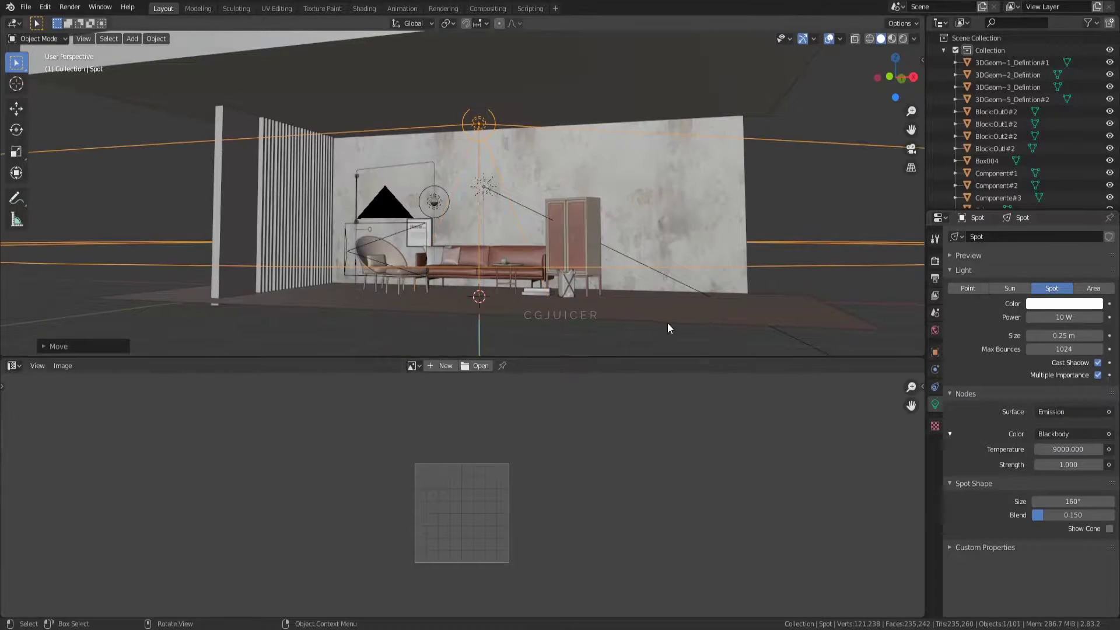
Step: Preview in rendered shading and set the spot cone to 135° and temperature to 20000 K
key("z")
middle_click_drag(603, 225, 508, 239)
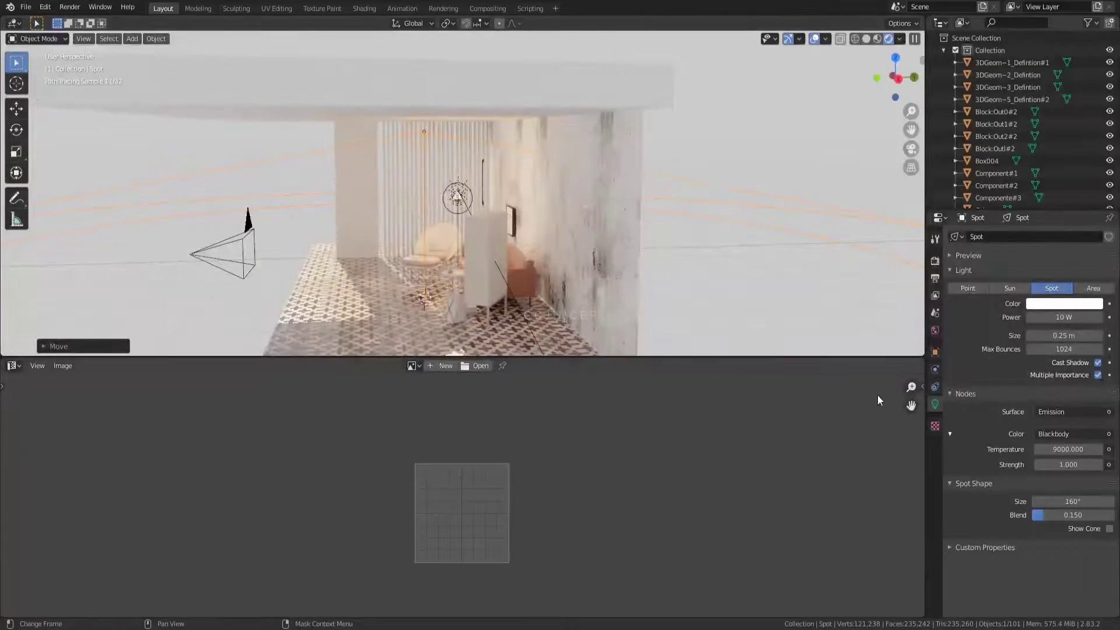
type("5")
key("Return")
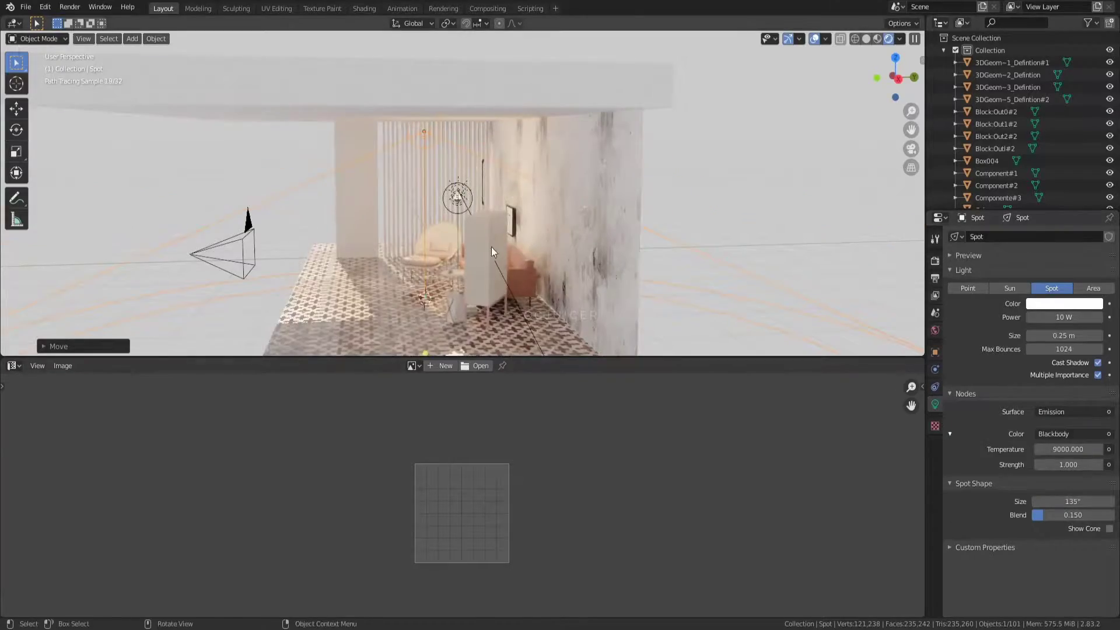
middle_click_drag(491, 246, 560, 245)
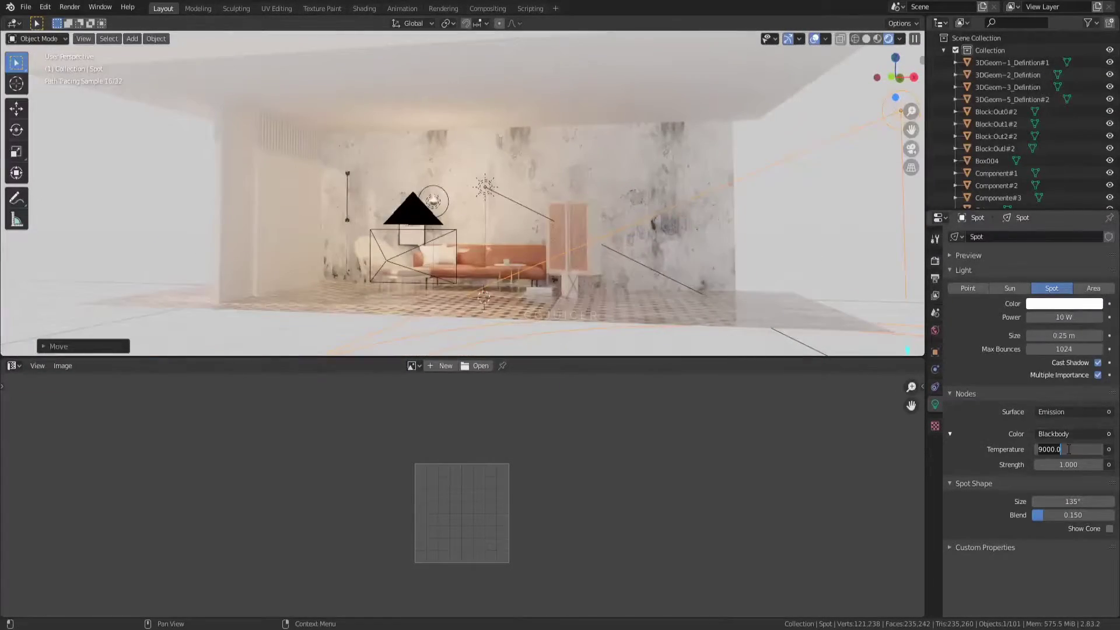
key("Return")
key("Return")
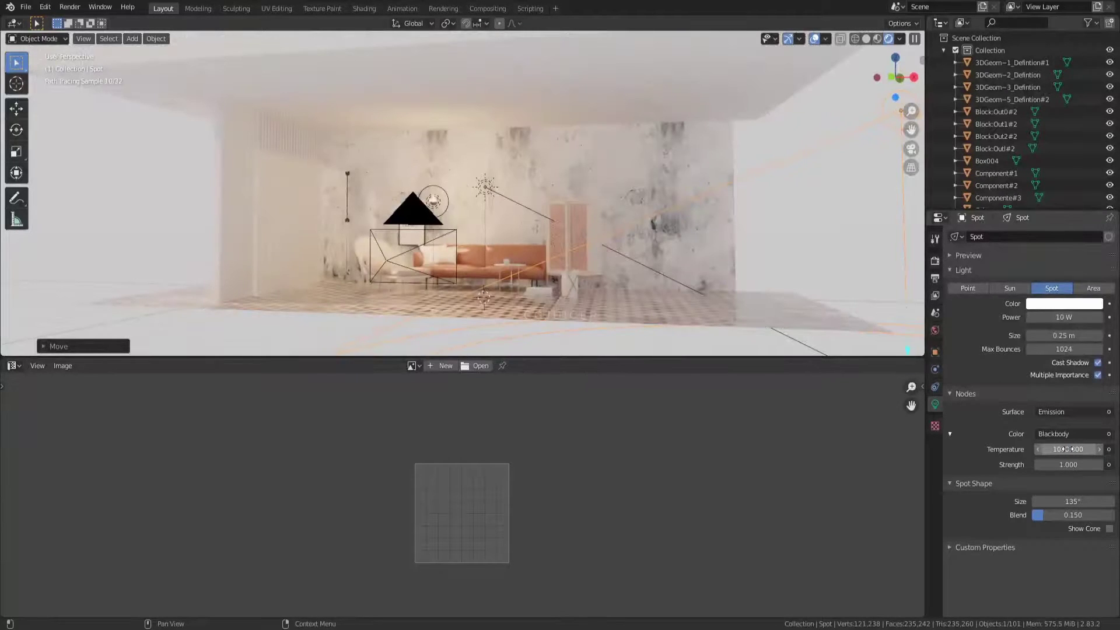
key("z")
left_click(808, 317)
Step: Revert the spot temperature to 20000 K and move the spot light to a new position
scroll(514, 197, "down", 5)
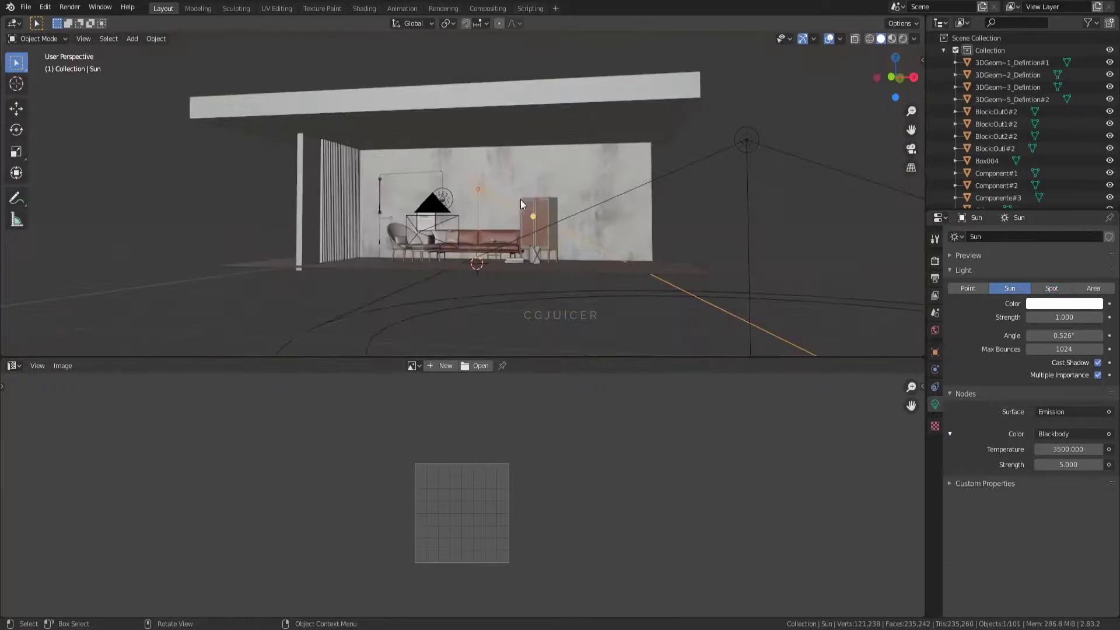
mouse_move(520, 199)
middle_mouse_down()
mouse_move(494, 198)
mouse_move(740, 237)
middle_mouse_up()
key("ctrl+z")
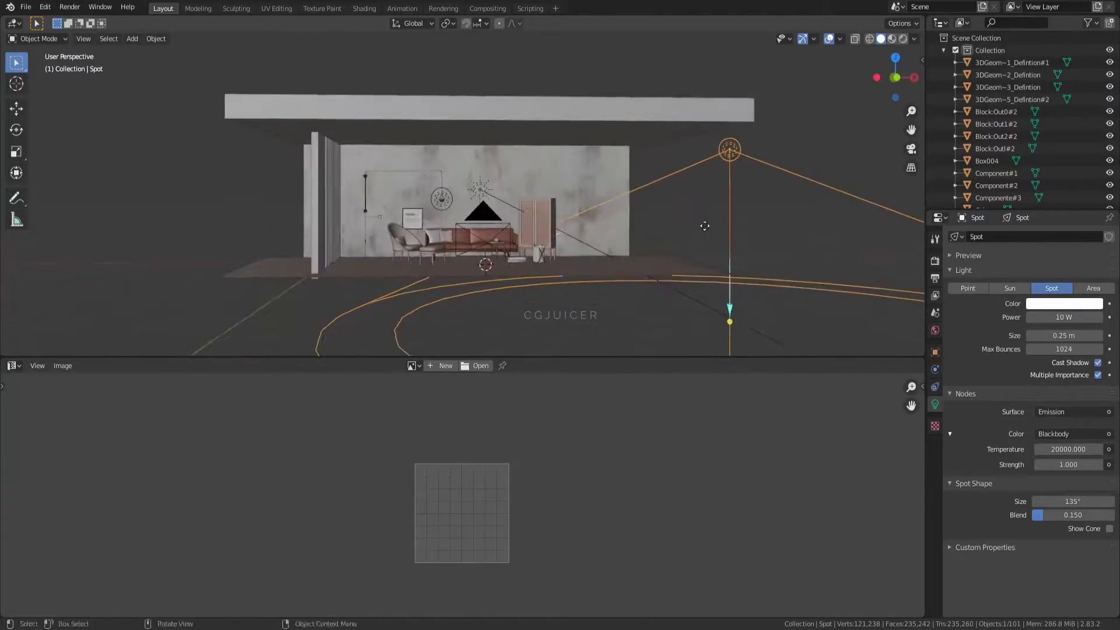
key("g")
left_click(568, 239)
key("z")
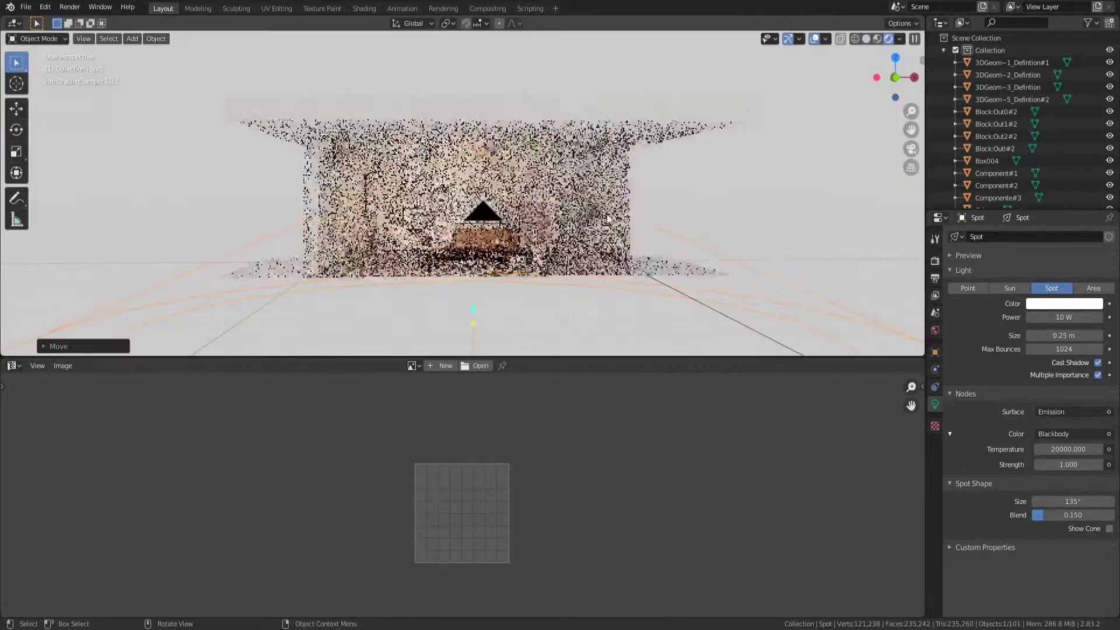
middle_click_drag(568, 239, 471, 235)
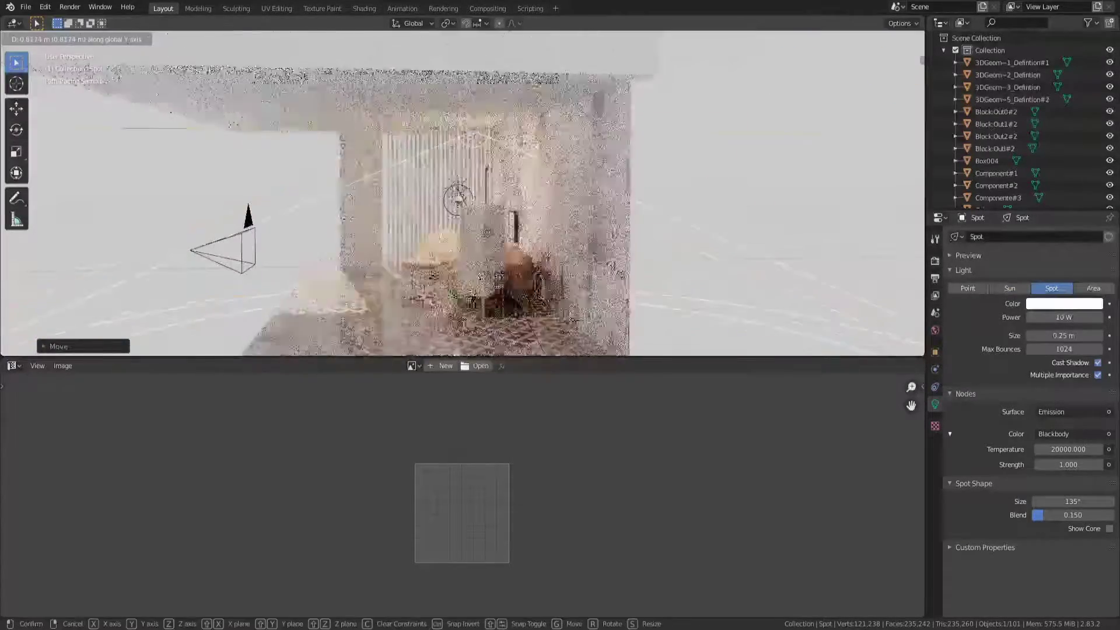
Step: Set the spot's strength to 10 and cone to 135°, after trying 90° and 50
left_click(1068, 500)
type("0")
key("Return")
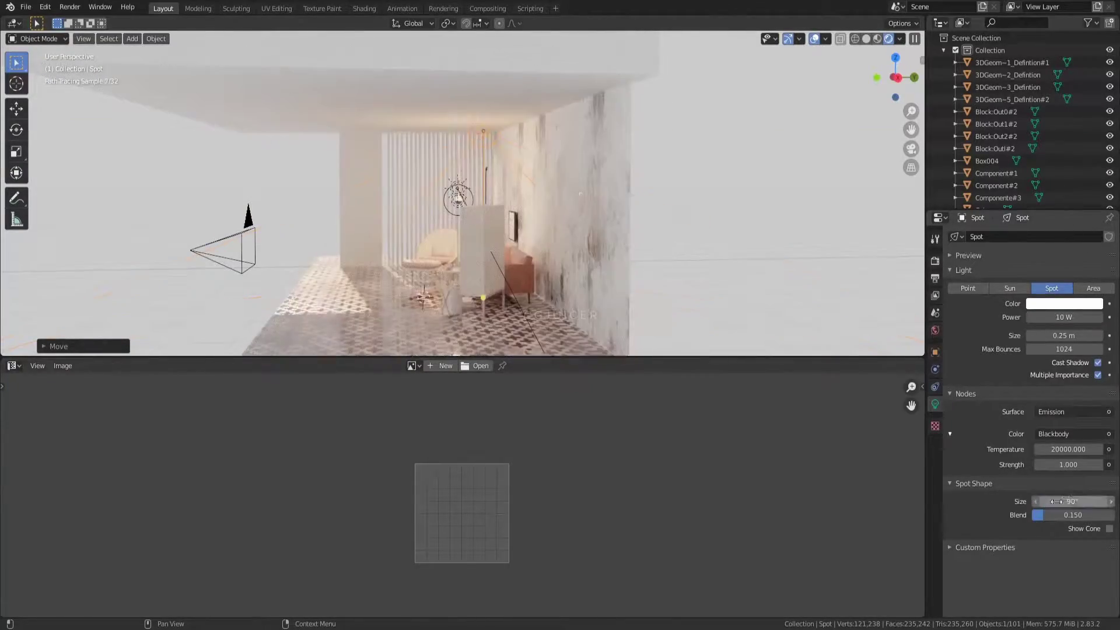
type("0")
key("Return")
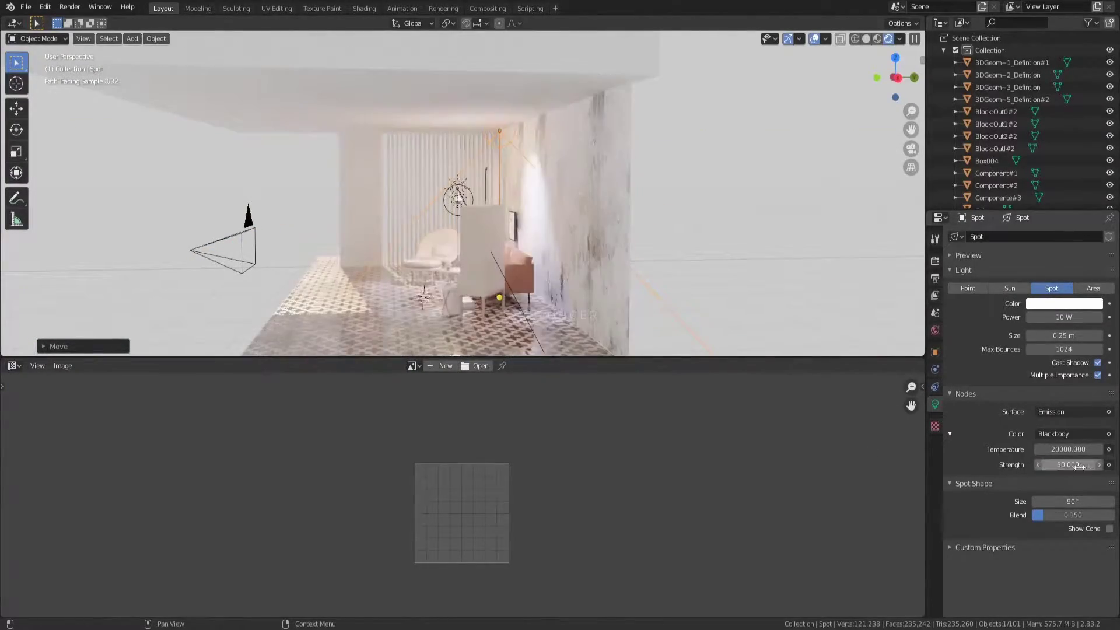
key("KP_0")
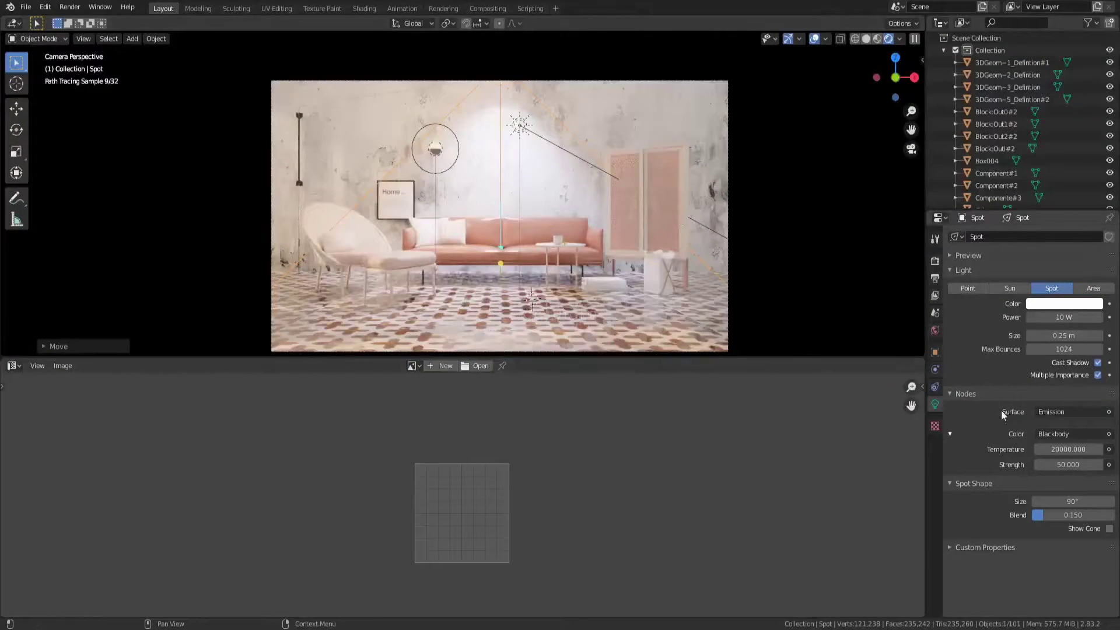
key("BackSpace")
key("Return")
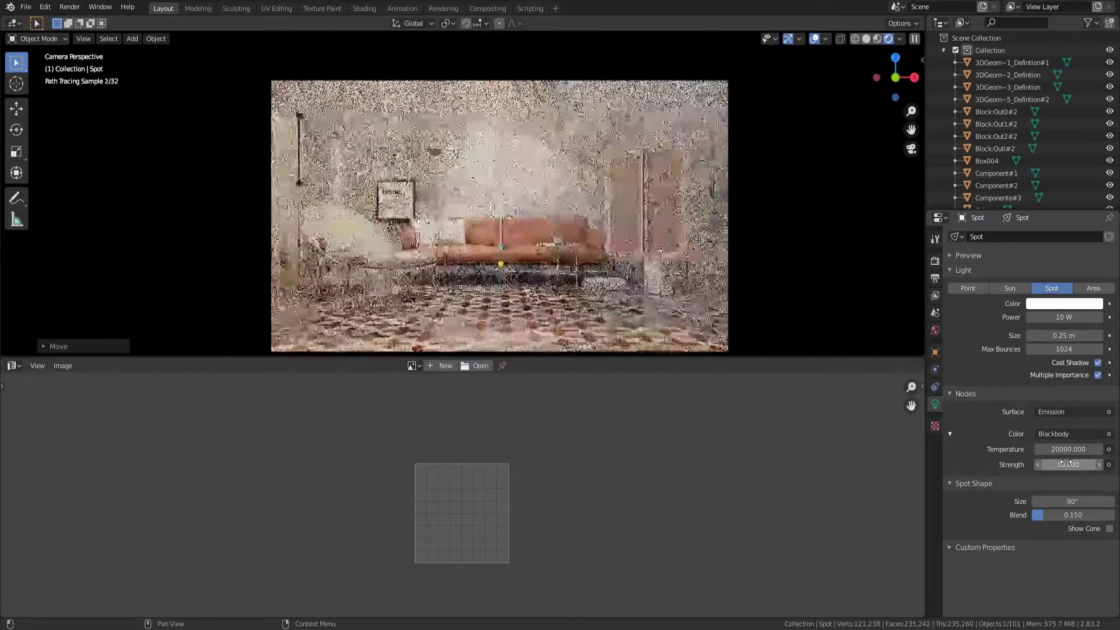
left_click(1078, 501)
key("Return")
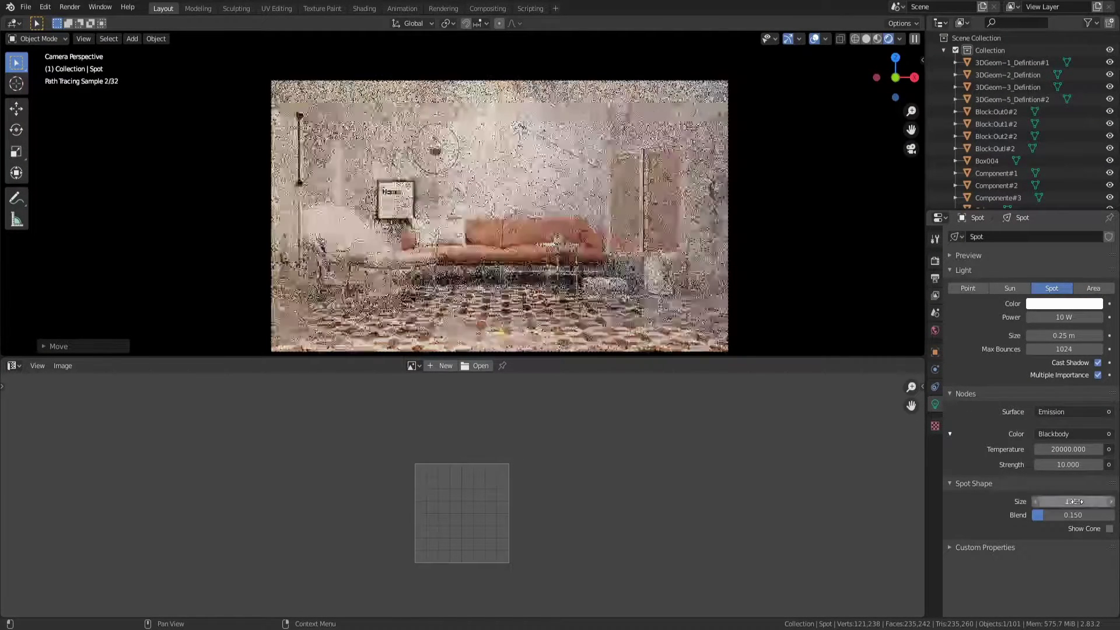
Step: Shift the spot light along X and lower its temperature to 10000 K
key("g")
key("x")
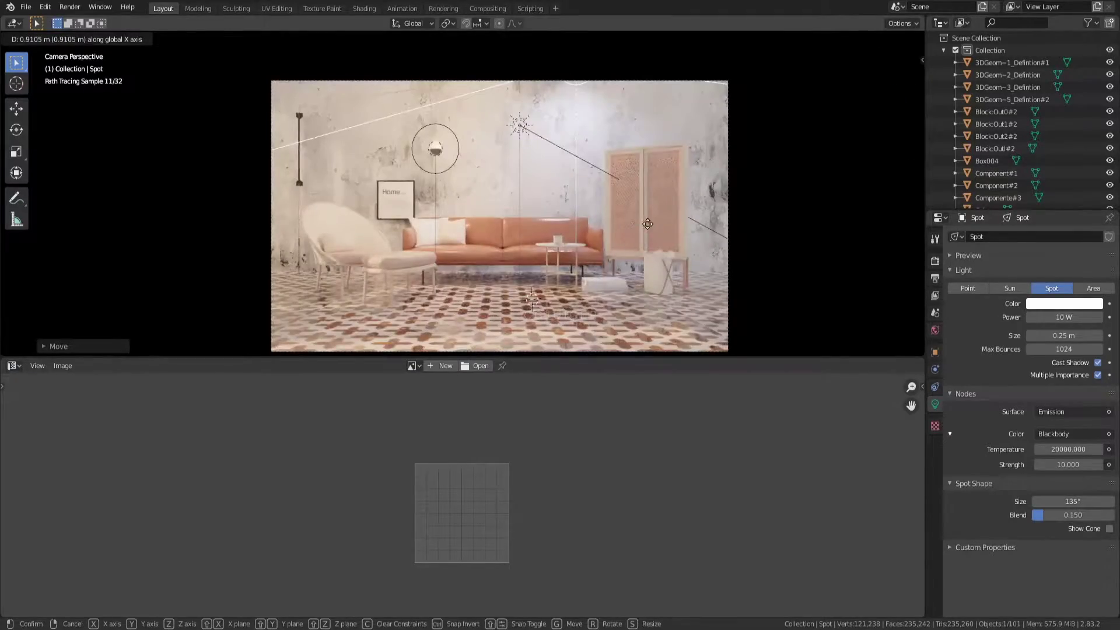
left_click(565, 220)
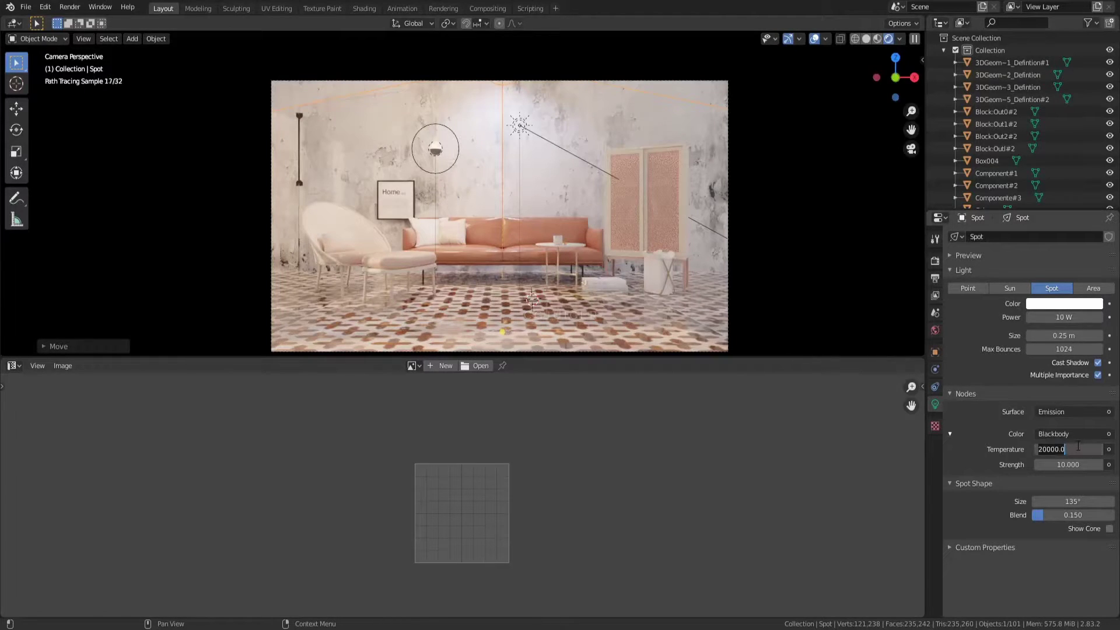
key("Return")
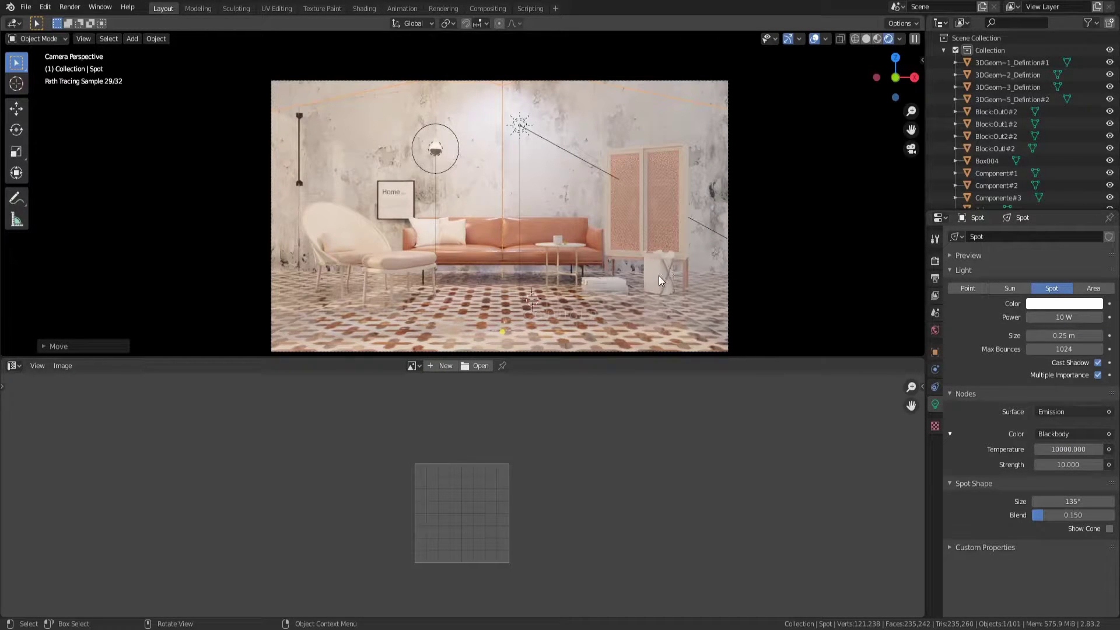
left_click(300, 118)
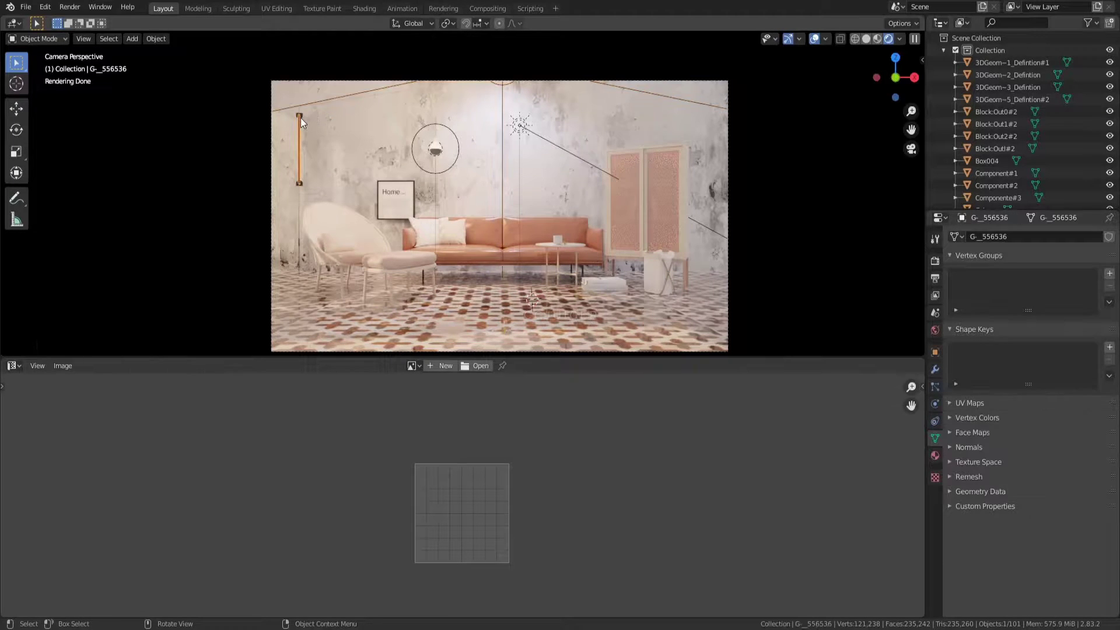
left_click(19, 365)
Step: Give the wall lamp material metallic 0.5 and a new roughness value
left_click(12, 365)
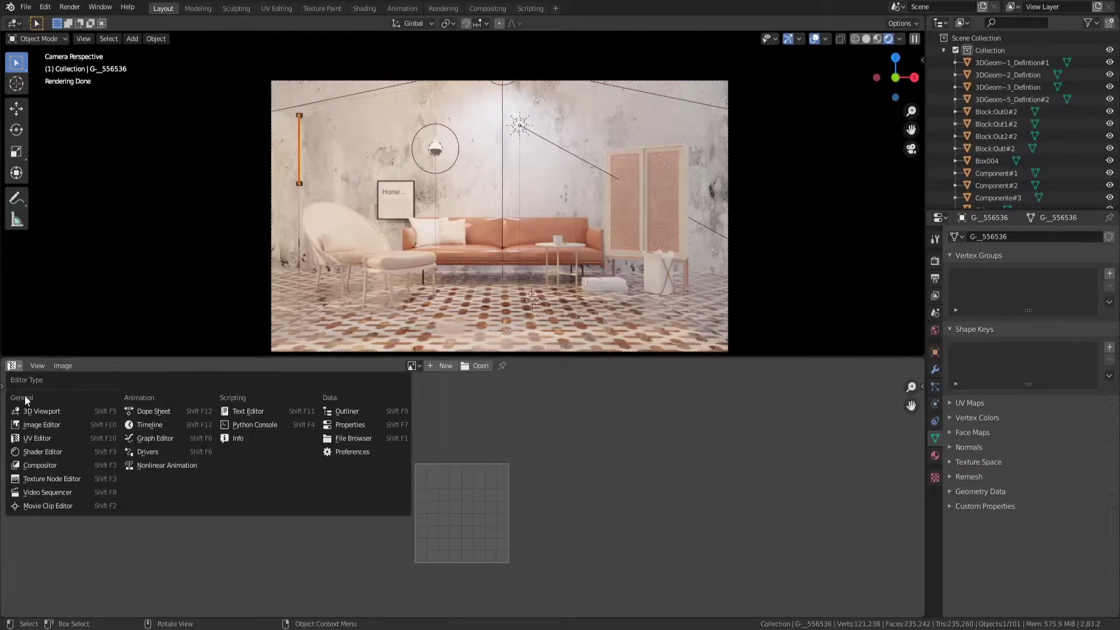
left_click(59, 452)
key("ctrl+c")
key("ctrl+v")
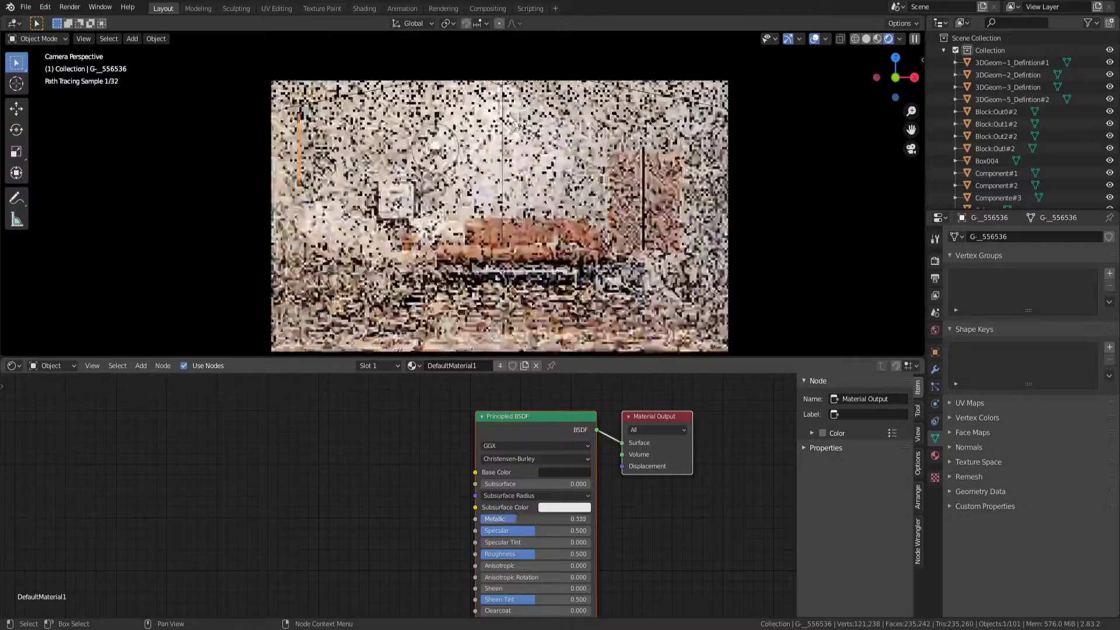
left_click(540, 553)
type("0.1")
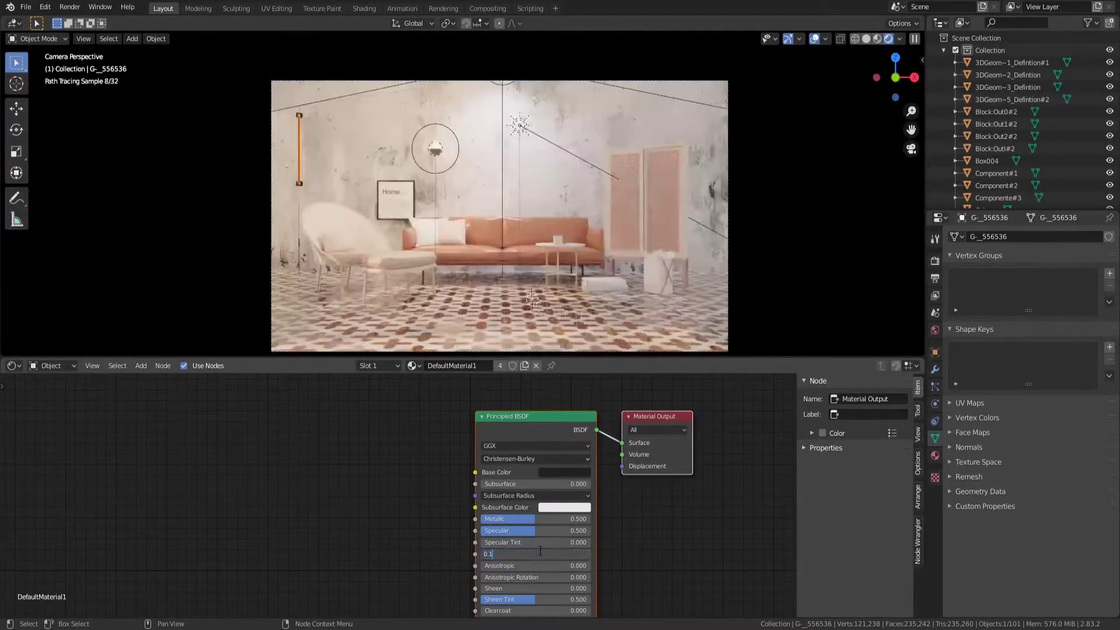
key("Return")
left_click(573, 332)
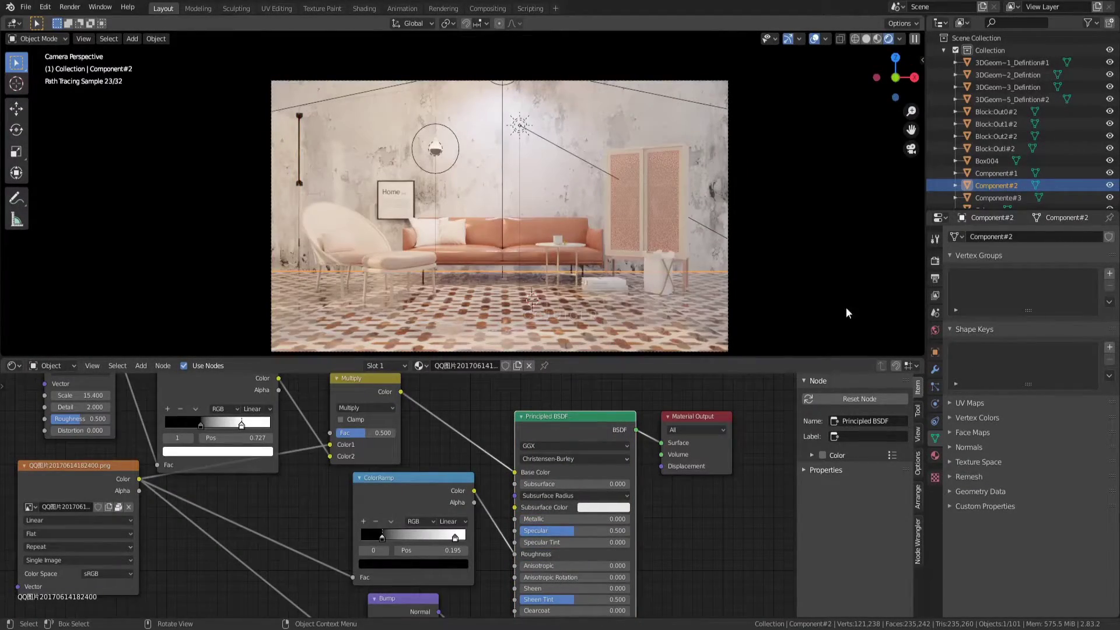
Step: Set world AO distance to 1 m, enable Denoising Data, and move the sofa ramp's right stop to 0.477
left_click(934, 330)
left_click(996, 360)
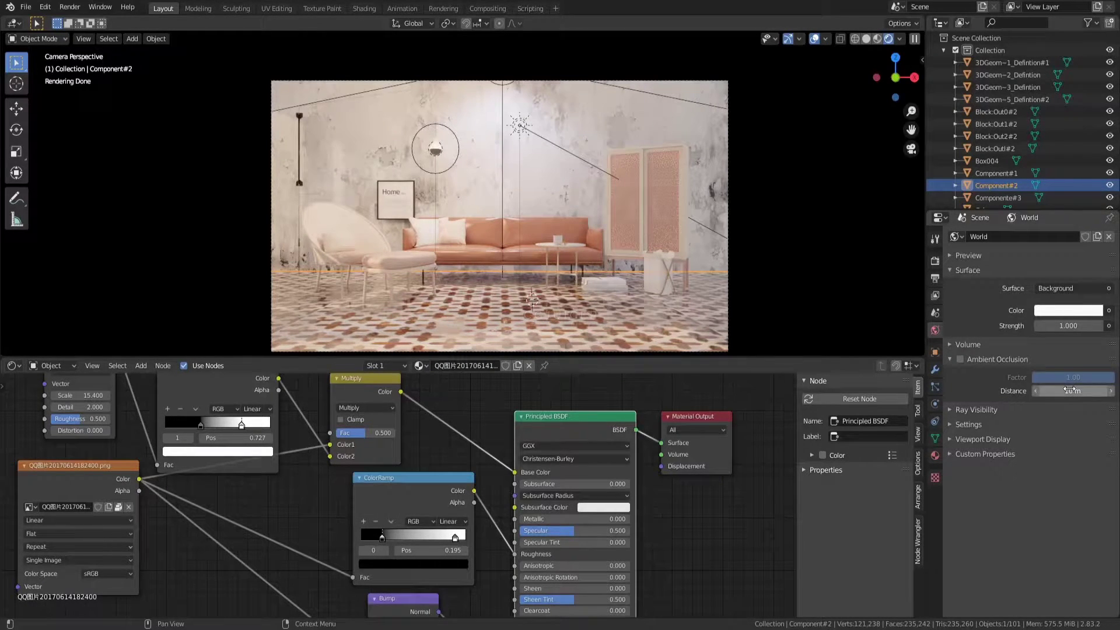
type("1")
key("Return")
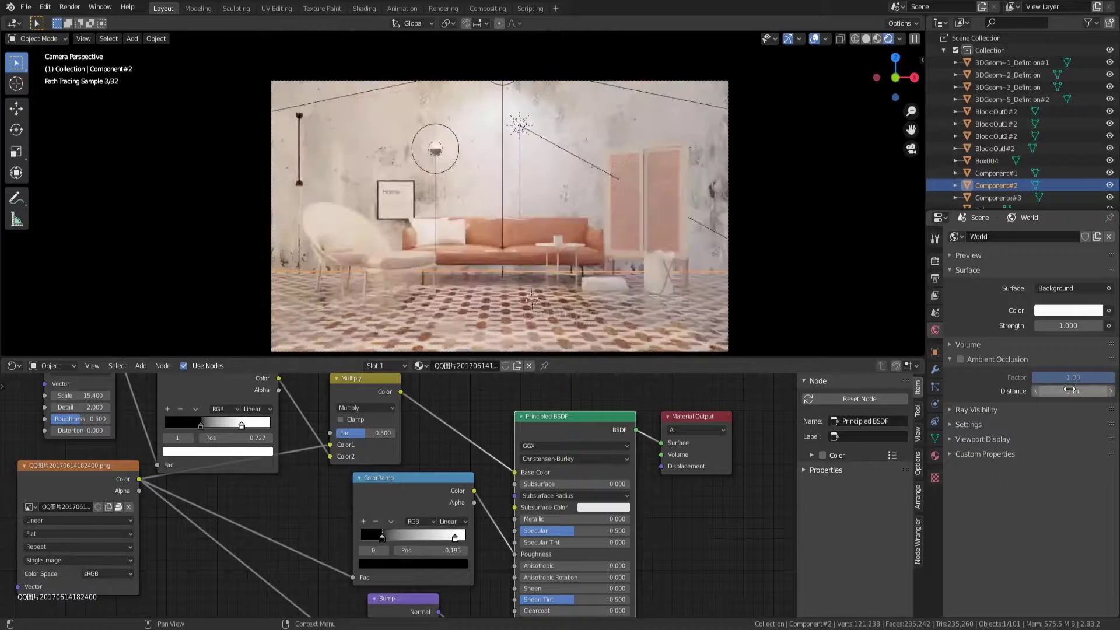
left_click(935, 294)
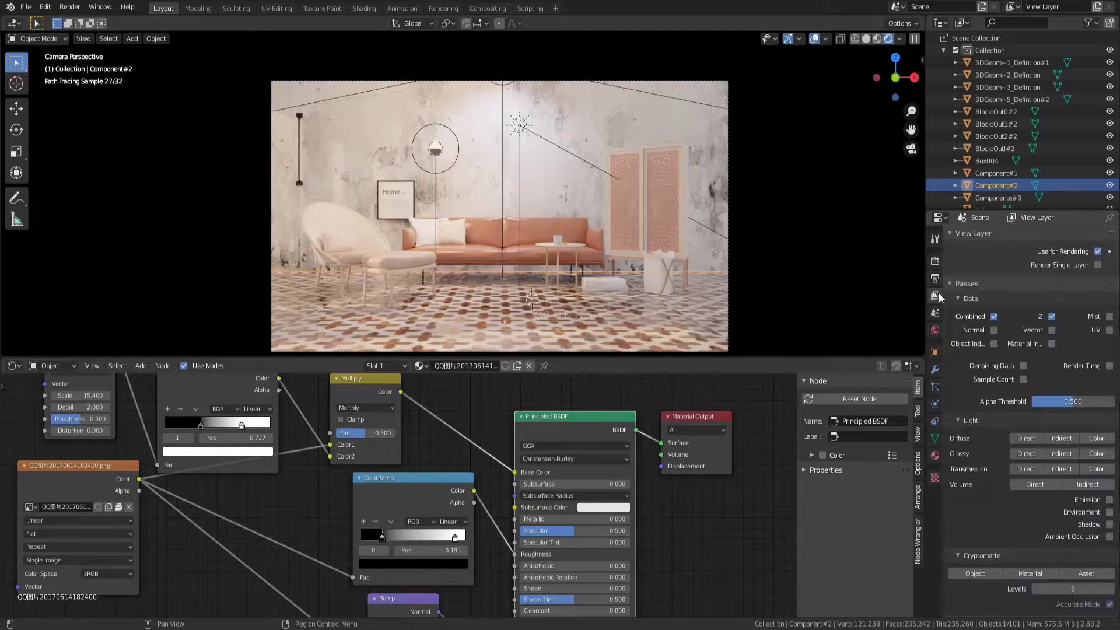
left_click(1024, 366)
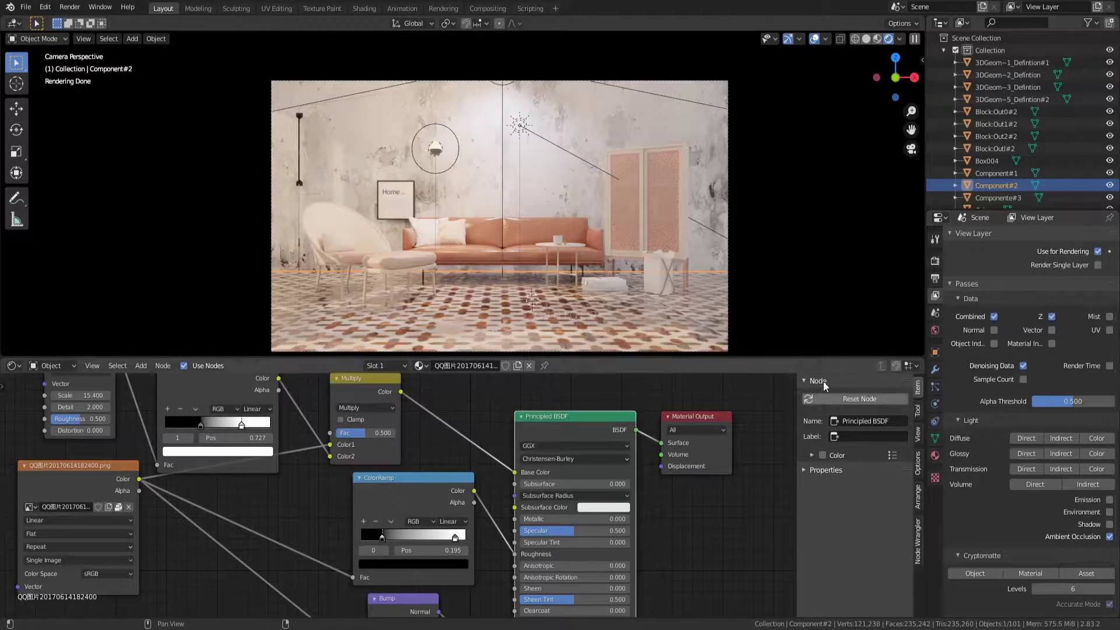
left_click(559, 225)
left_click(373, 547)
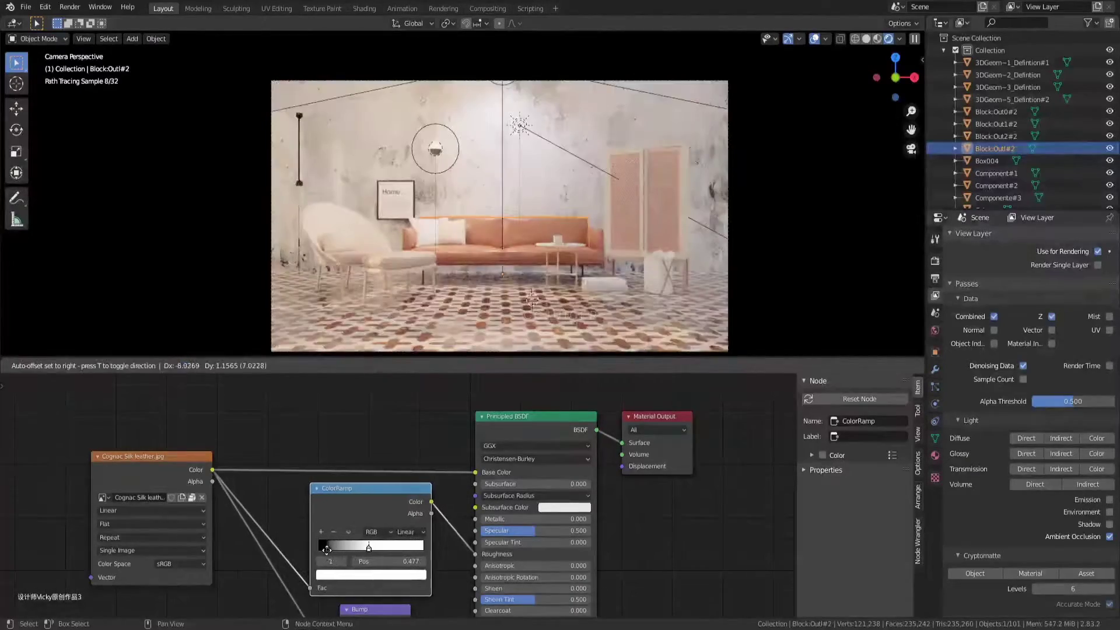
Step: Slide the sofa ramp's left stop to 0.036 and lower cabinet and basket-frame roughness (0.223)
left_click_drag(331, 548, 322, 548)
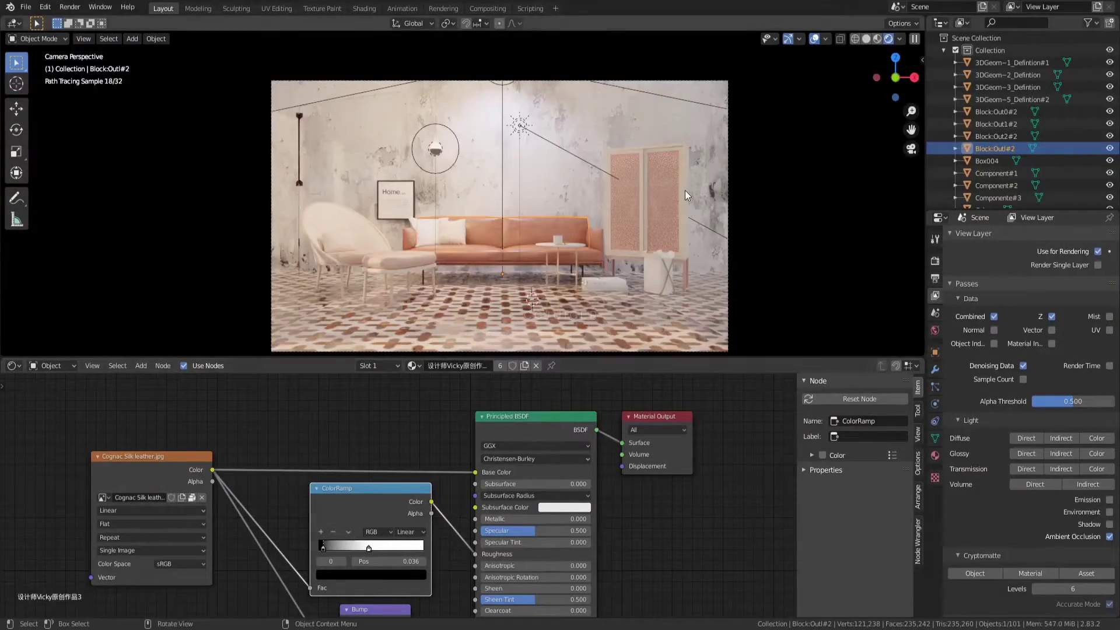
left_click(684, 190)
middle_click_drag(373, 525, 404, 474)
left_click_drag(542, 502, 560, 502)
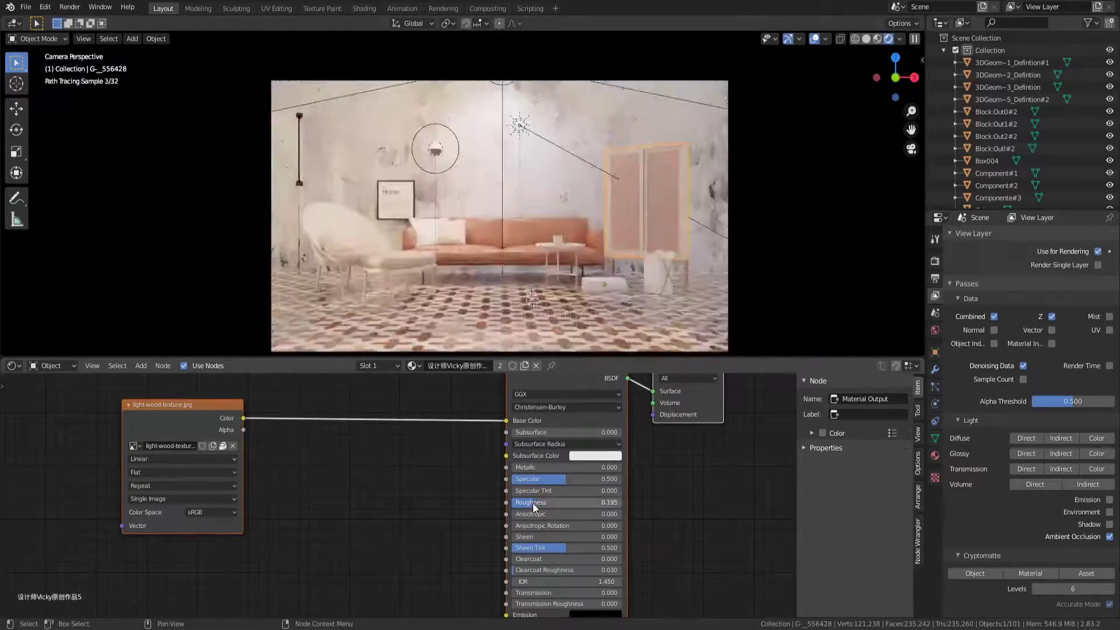
left_click(672, 281)
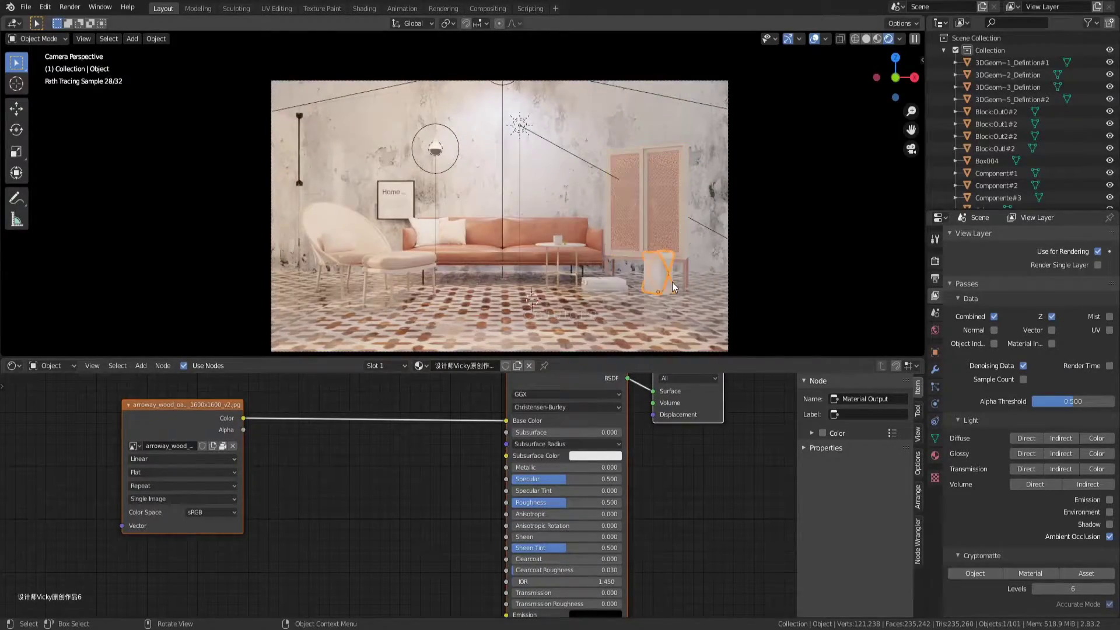
key("KP_Decimal")
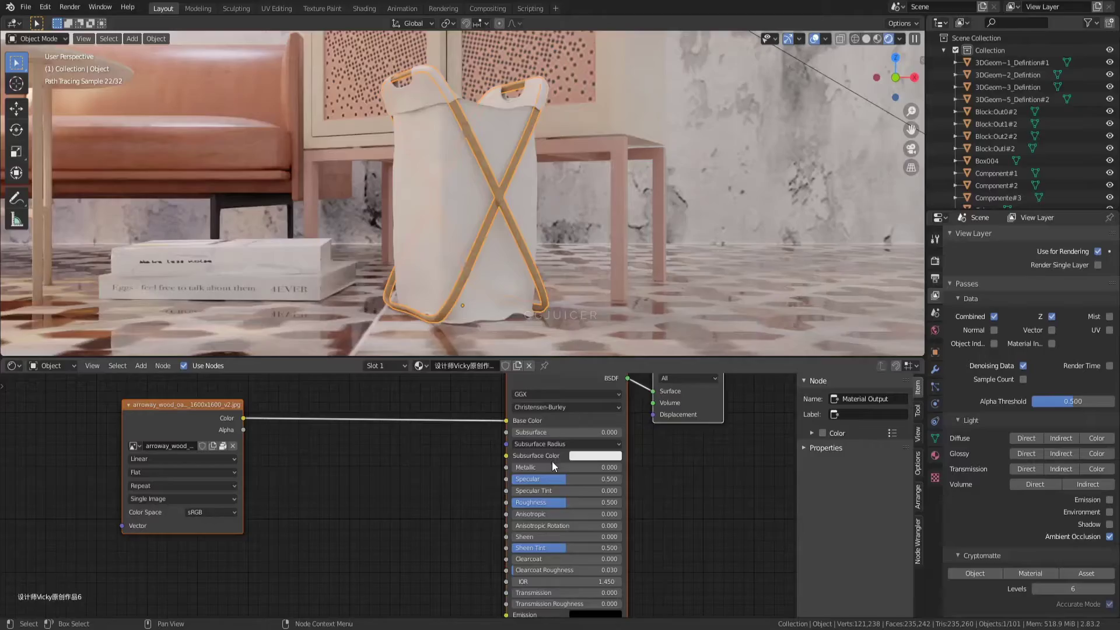
left_click_drag(559, 502, 537, 506)
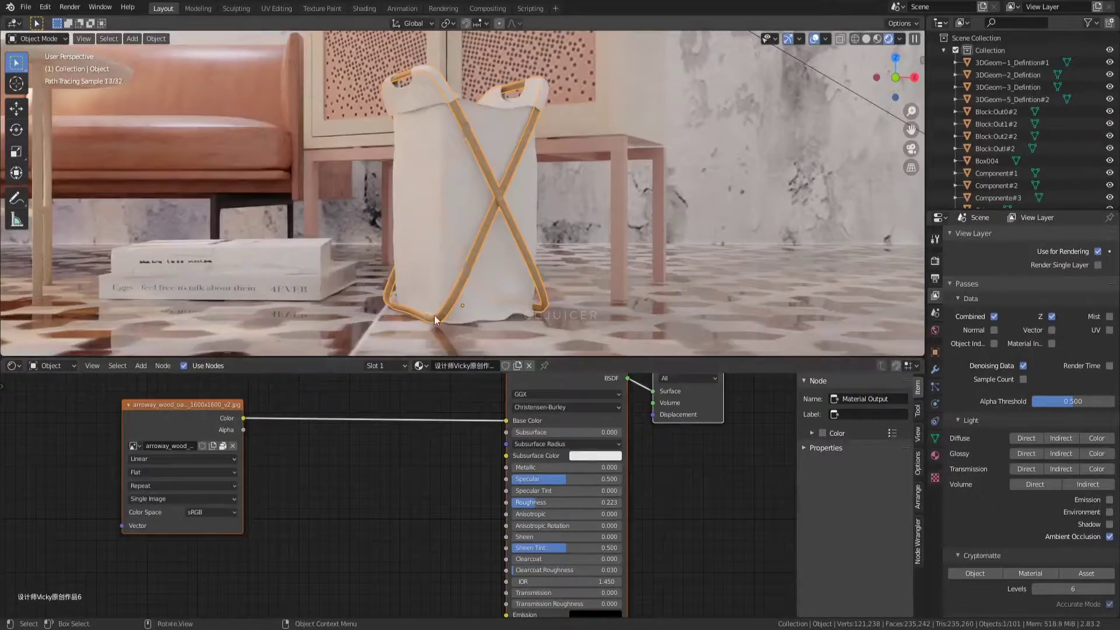
Step: Lower the fabric basket's roughness to 0.205 and give the chair metallic 0.345, roughness 0.100
left_click(438, 264)
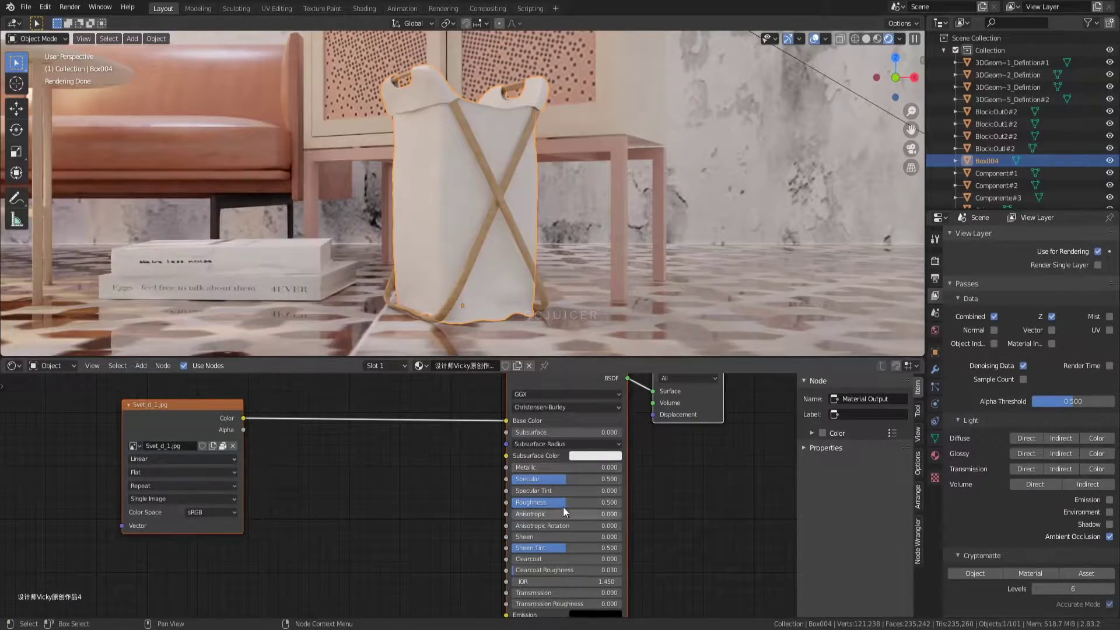
left_click_drag(562, 506, 533, 503)
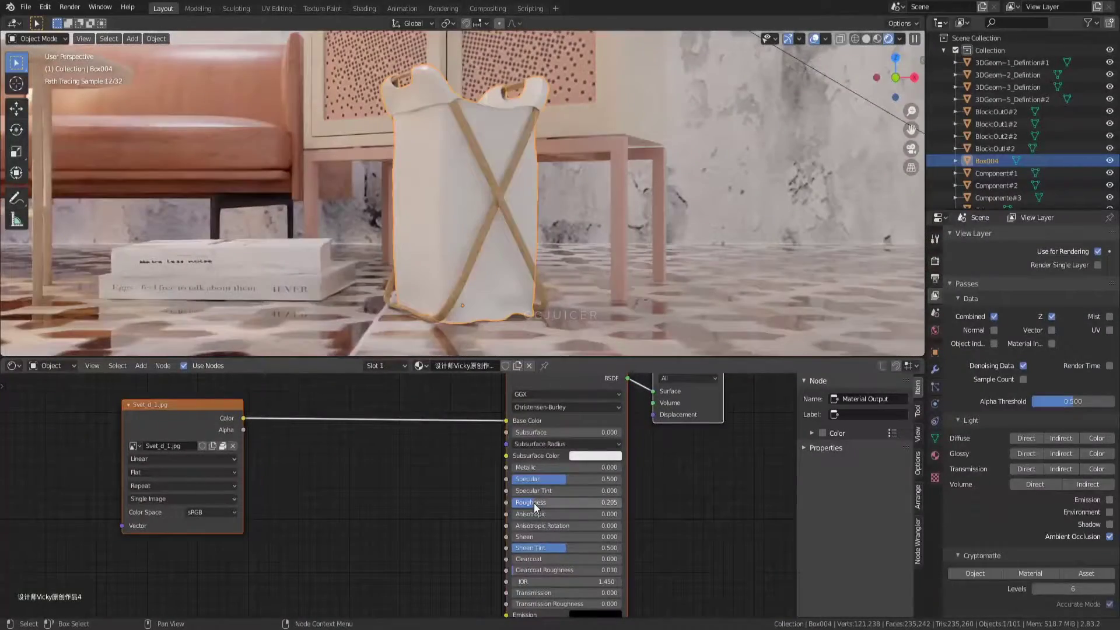
left_click(621, 236)
mouse_move(541, 467)
left_mouse_down()
mouse_move(546, 480)
mouse_move(537, 468)
left_mouse_up()
left_click_drag(560, 502, 522, 503)
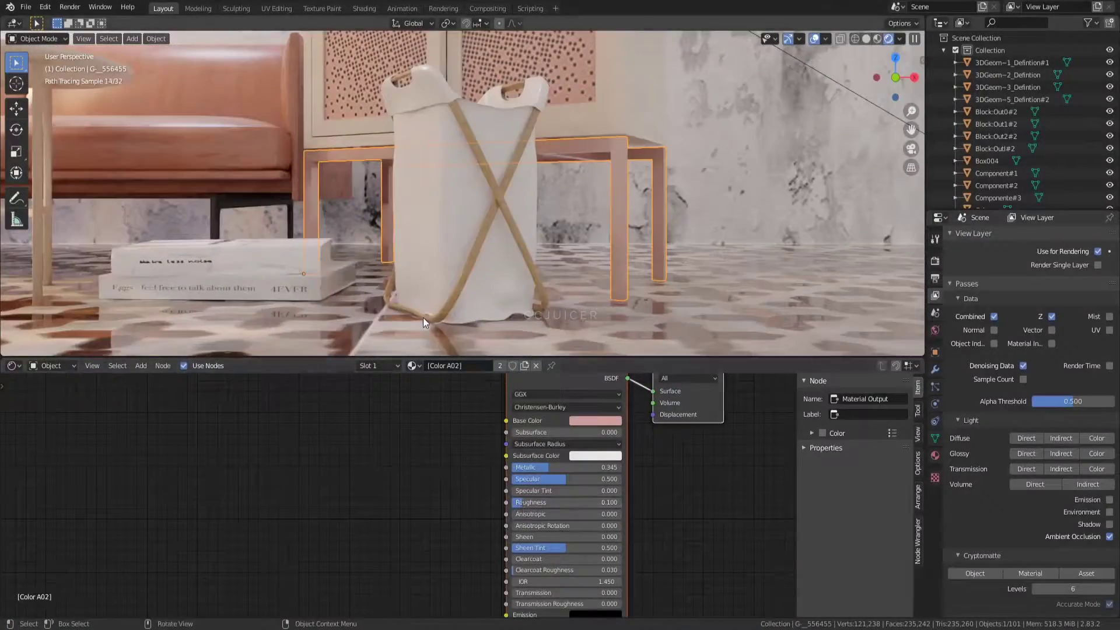
scroll(423, 317, "down", 2)
scroll(445, 267, "down", 3)
scroll(446, 268, "down", 3)
scroll(446, 267, "down", 2)
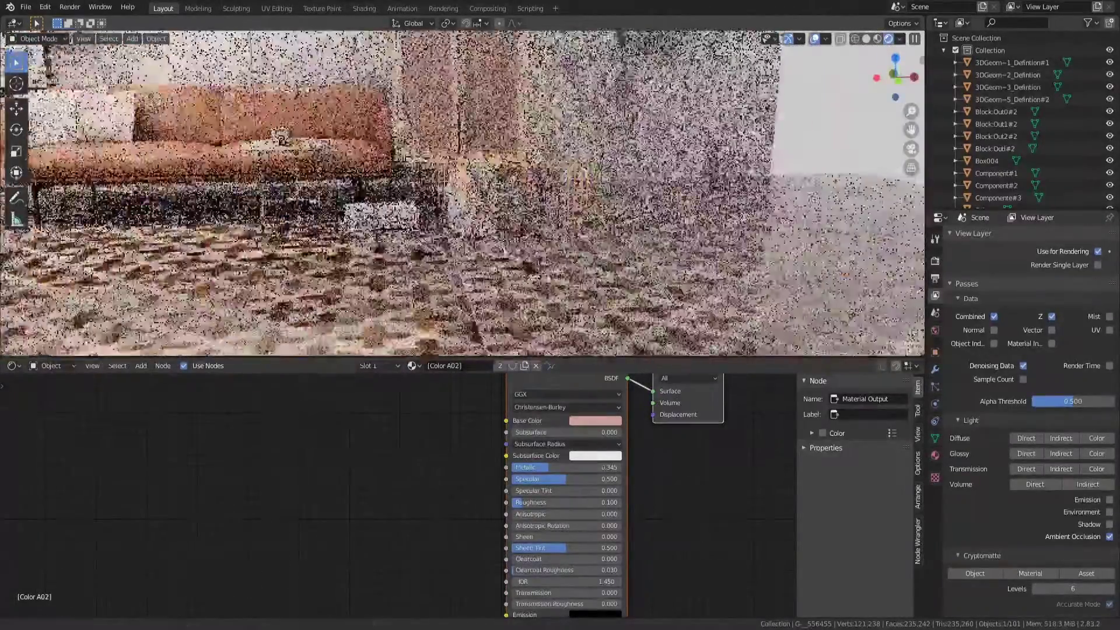
scroll(481, 219, "down", 2)
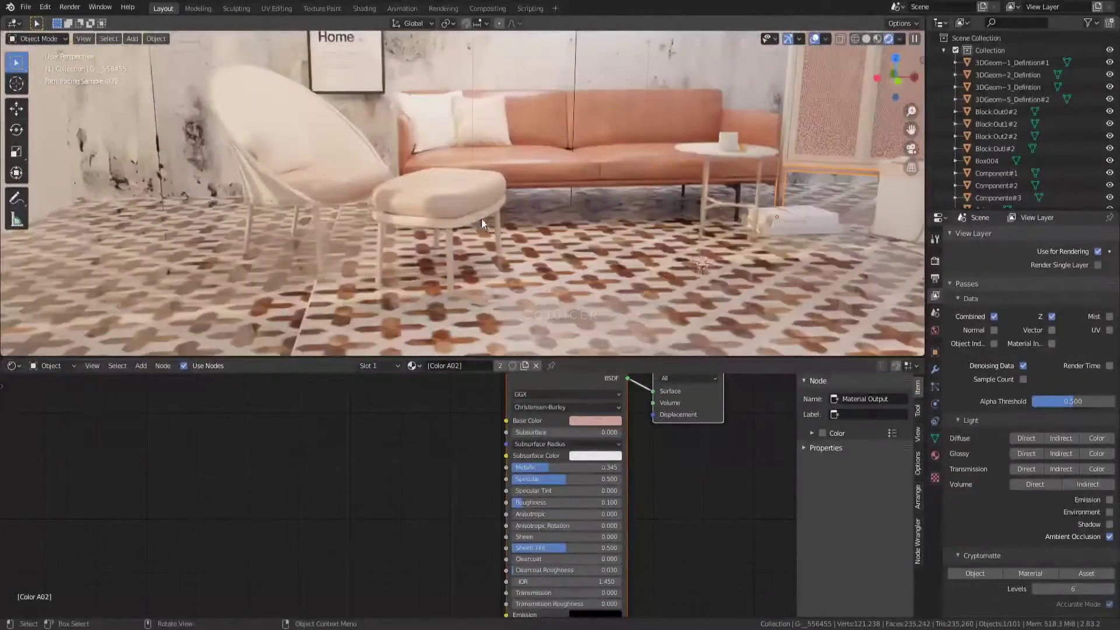
Step: Set the ottoman's roughness to 0.186 and the picture frame's roughness to 0.336
left_click(481, 219)
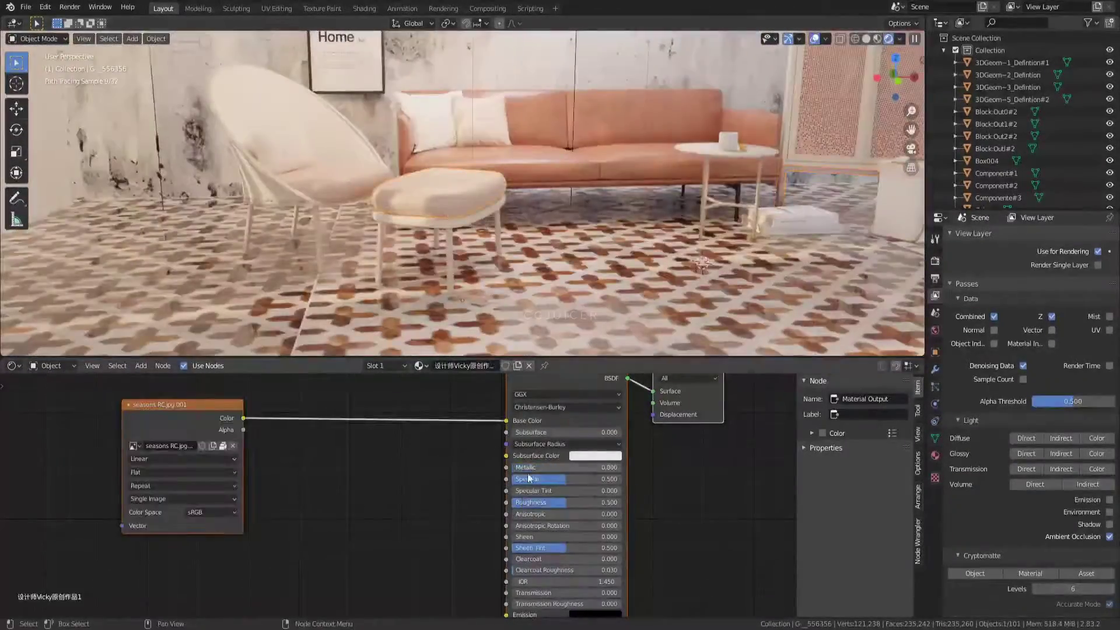
left_click_drag(531, 502, 514, 502)
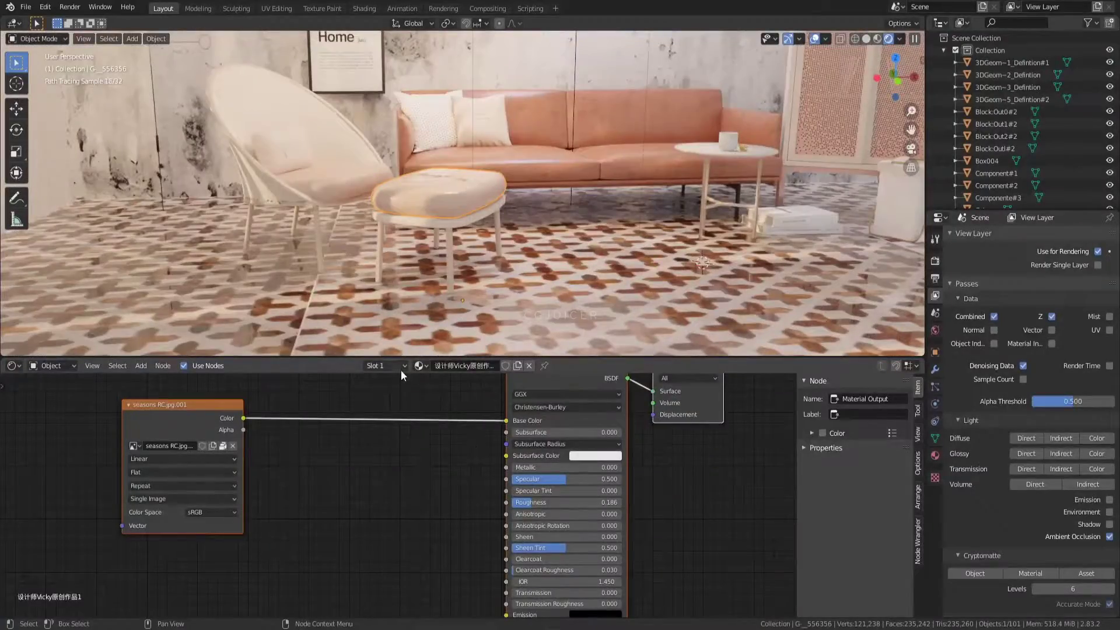
scroll(460, 266, "up", 3)
scroll(466, 221, "up", 3)
scroll(472, 181, "up", 2)
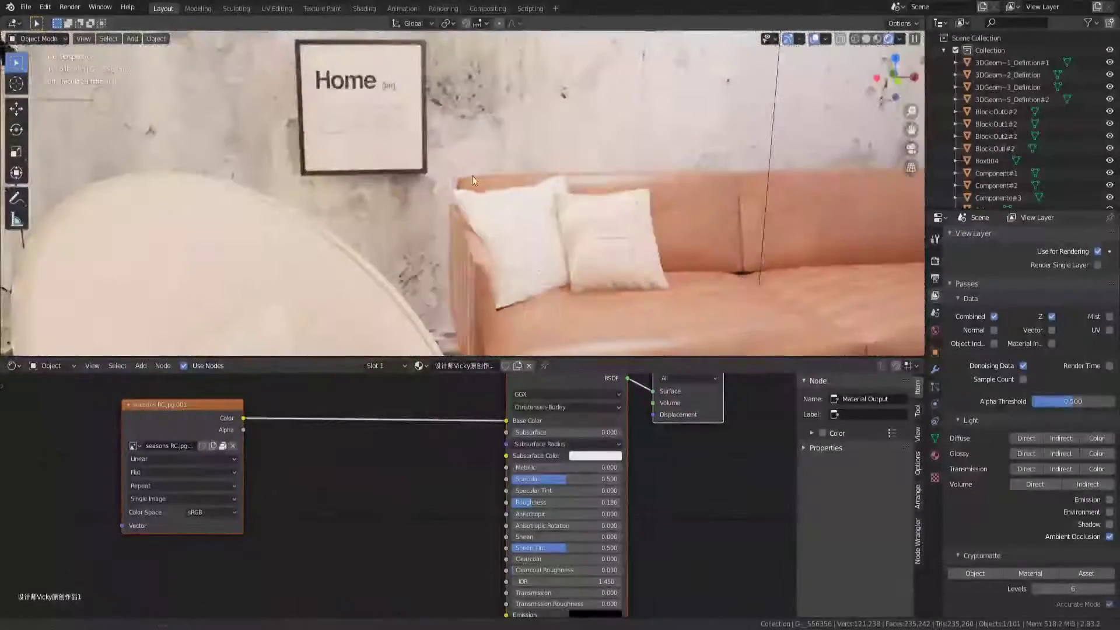
scroll(473, 180, "up", 2)
left_click(473, 156)
left_click_drag(536, 501, 551, 501)
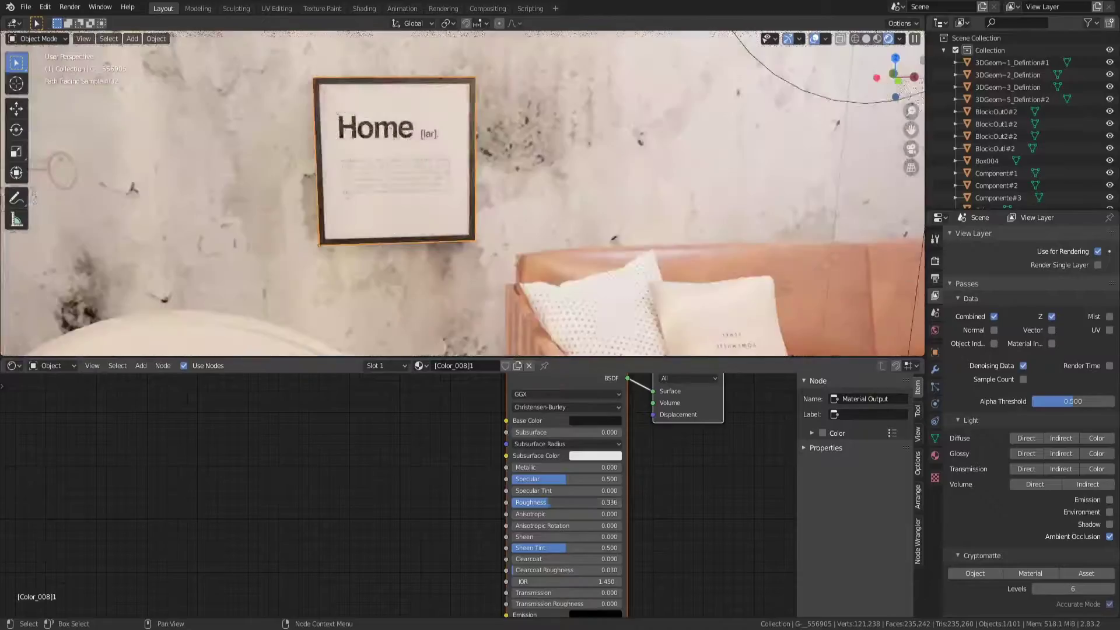
scroll(550, 242, "down", 5)
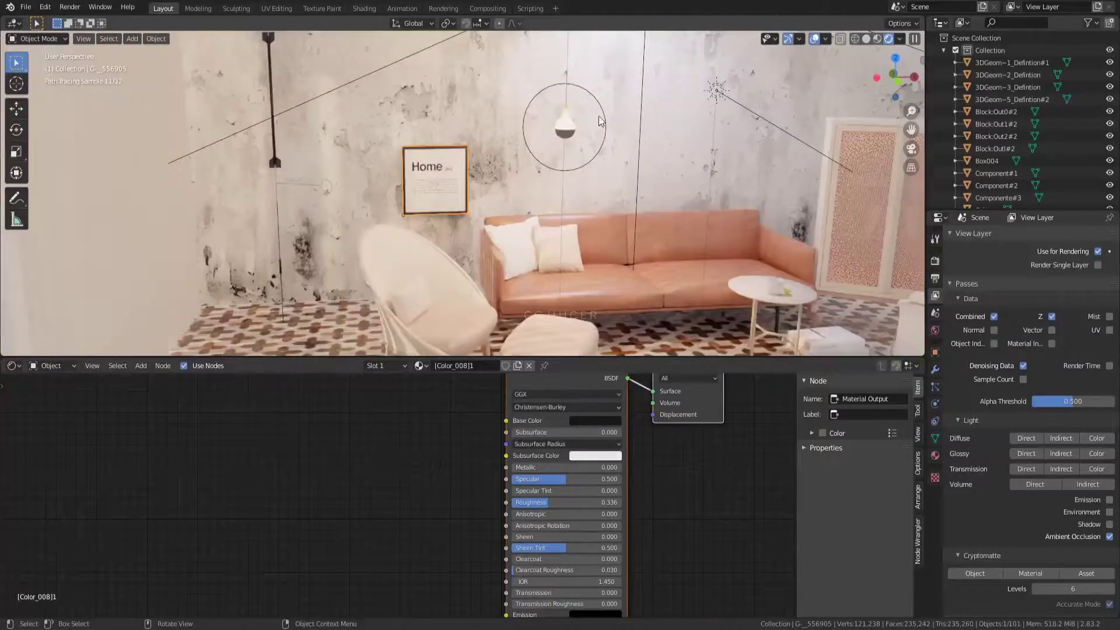
left_click(600, 121)
Step: Set the pendant point light's emission strength to 10
left_click(936, 405)
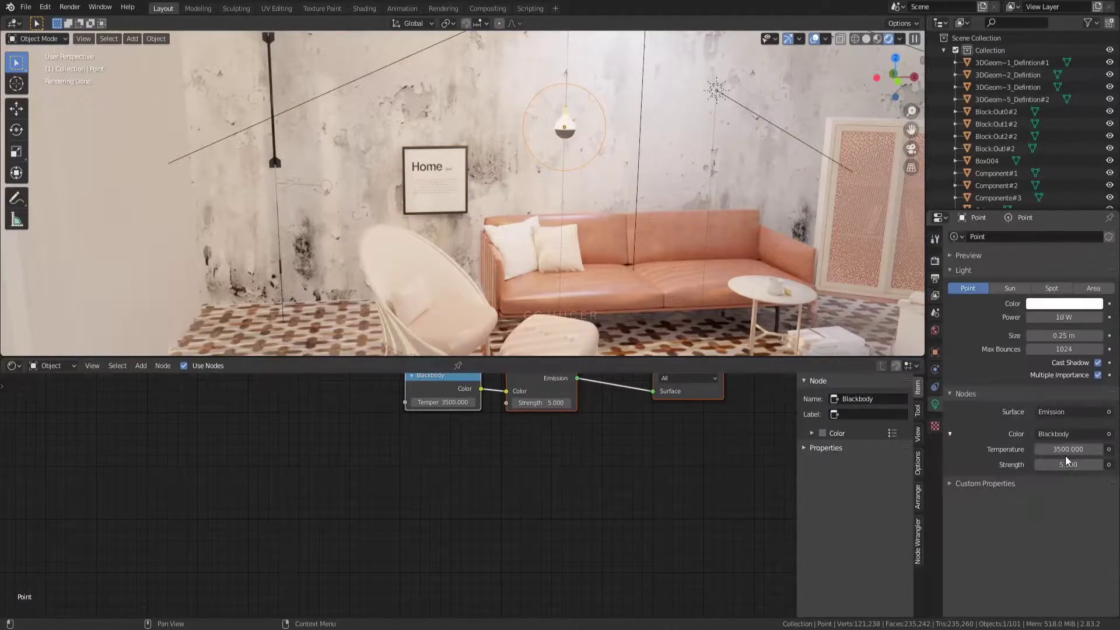
type("10.000")
key("Return")
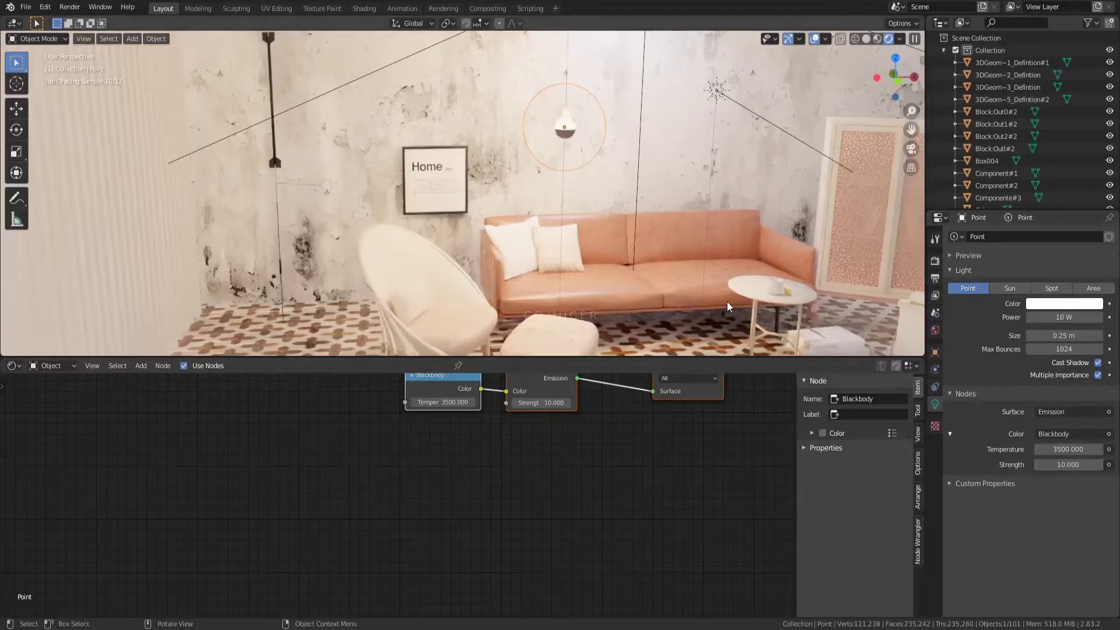
key("KP_0")
Step: Set the Sun's angle to 1° after briefly trying 10.8°
left_click(523, 126)
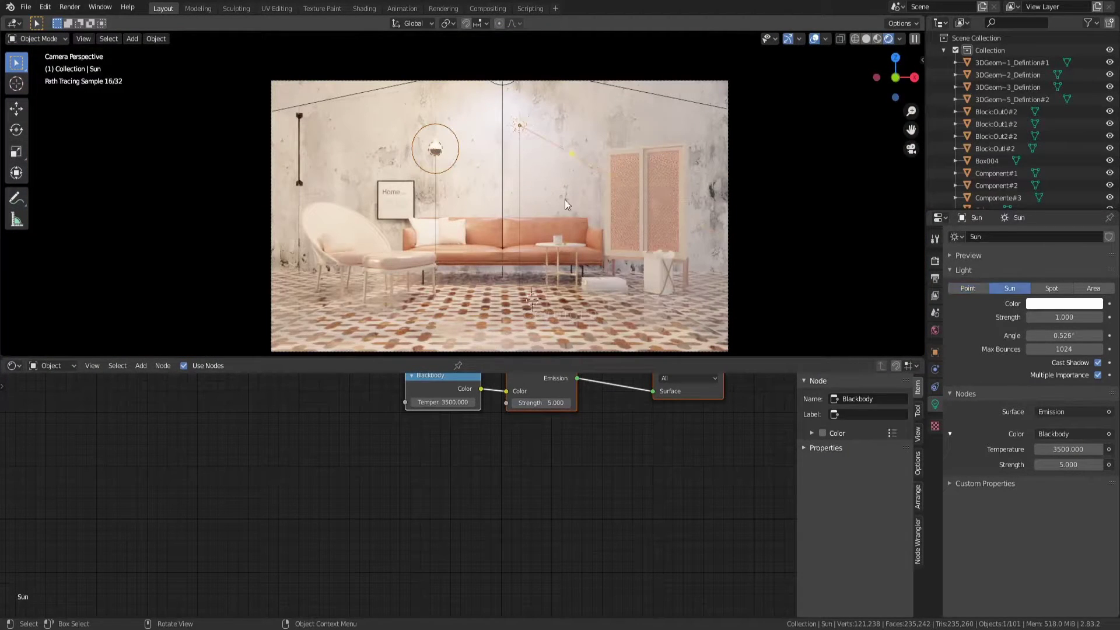
key("Return")
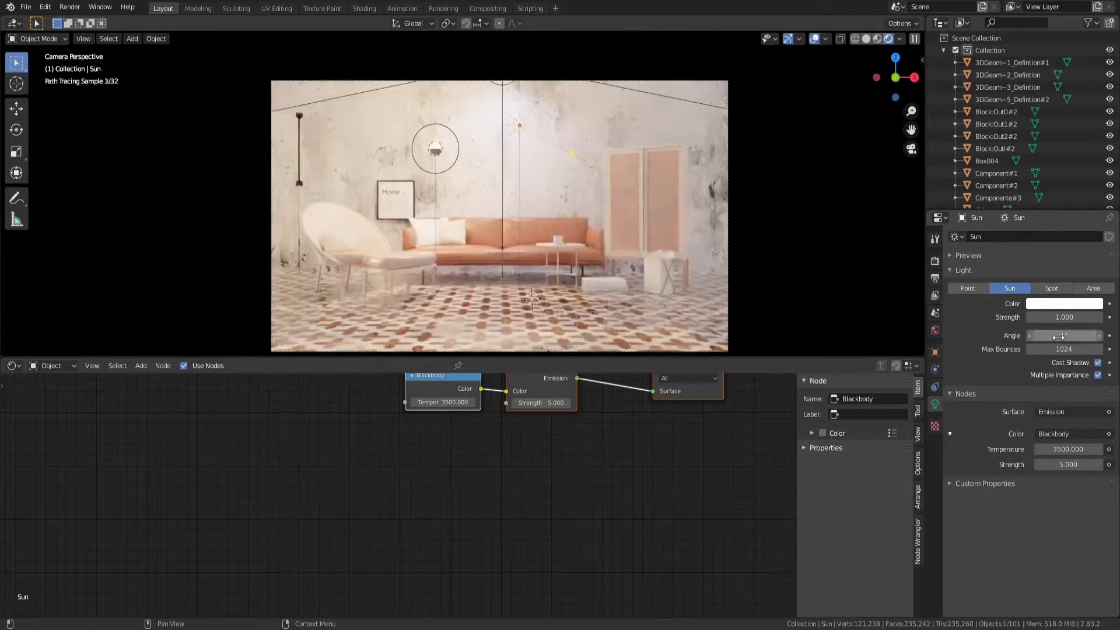
left_click_drag(1077, 335, 1077, 336)
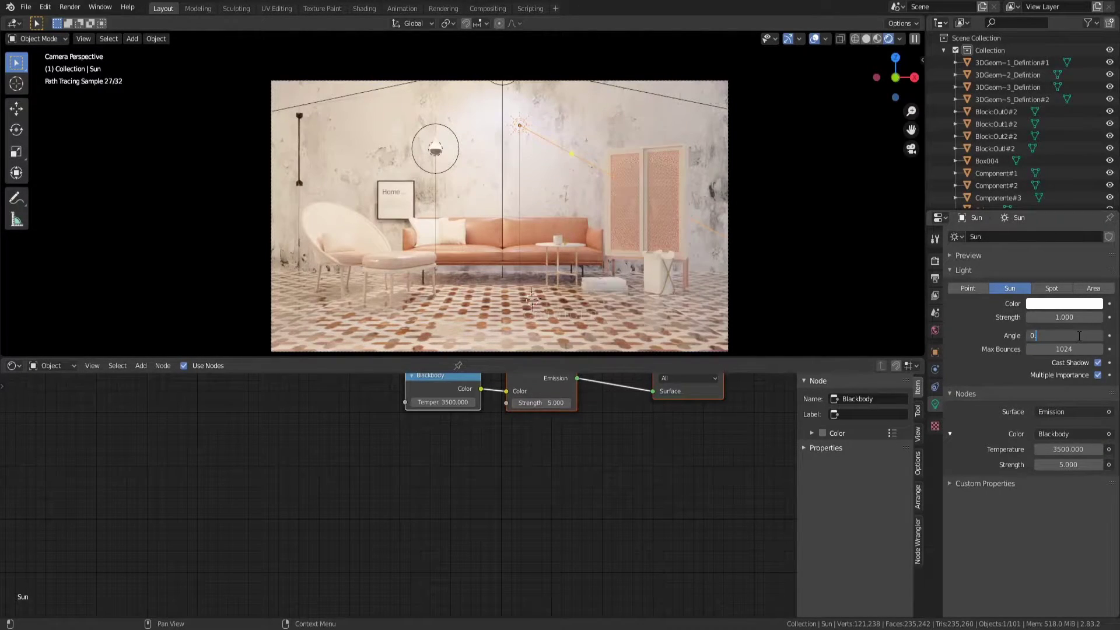
key("Return")
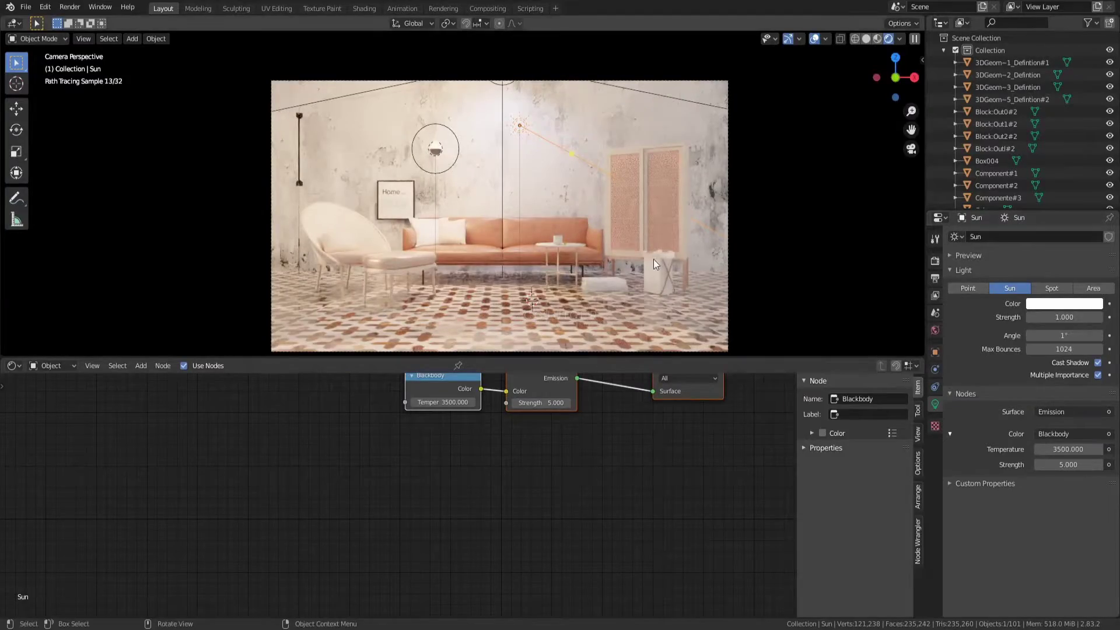
middle_click_drag(601, 209, 641, 192)
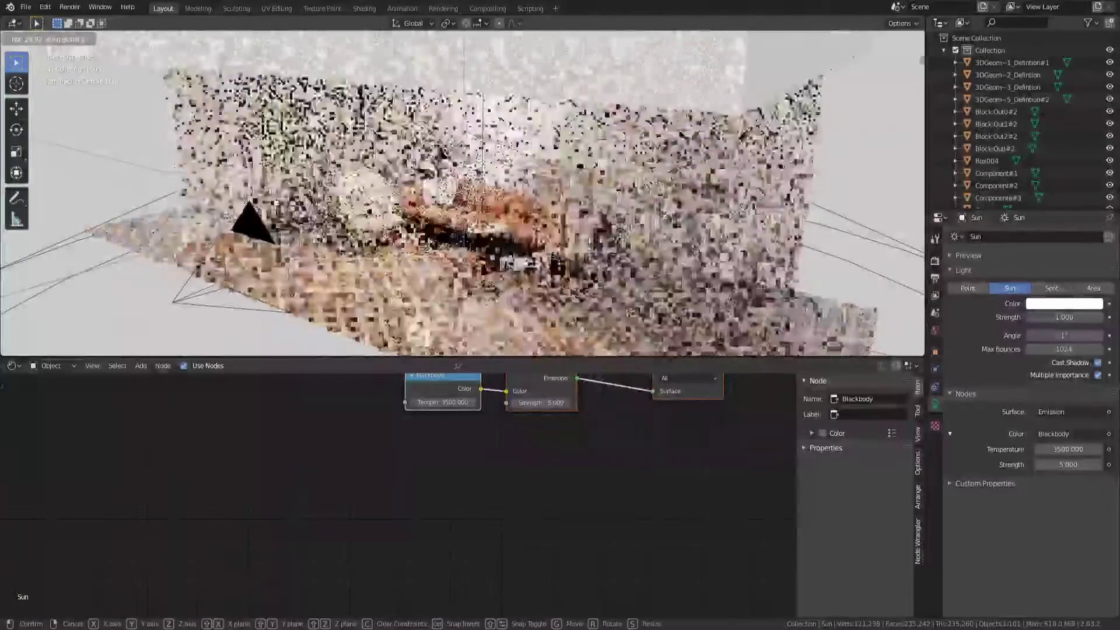
left_click(675, 150)
middle_click_drag(676, 146, 456, 148)
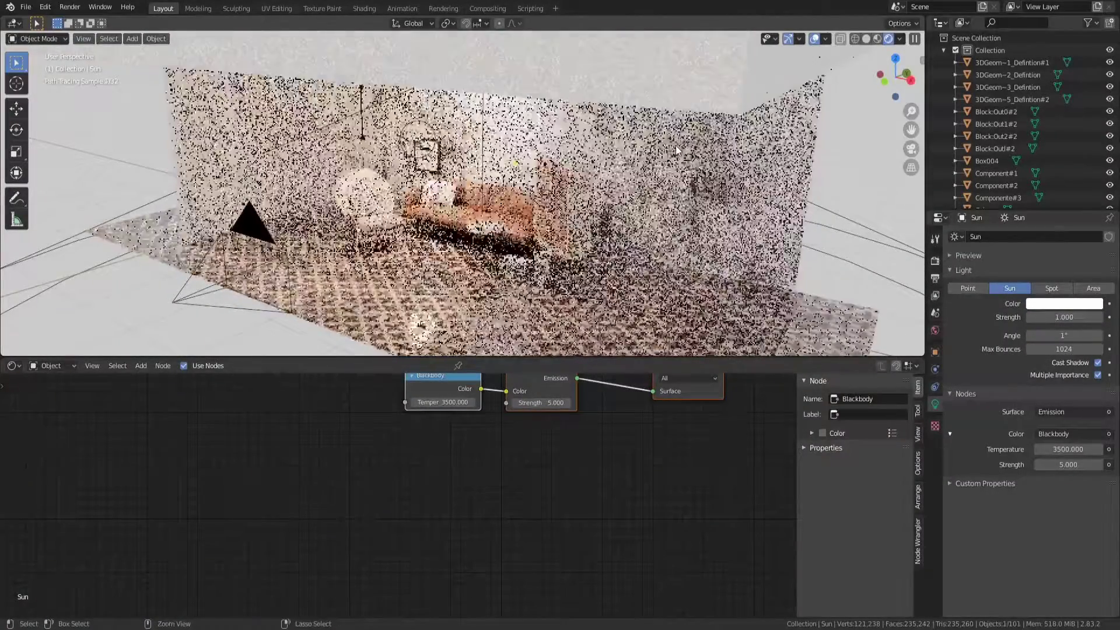
Step: Lower the Point light's strength, set the Spot to 5 and the Sun to 30
left_click(433, 144)
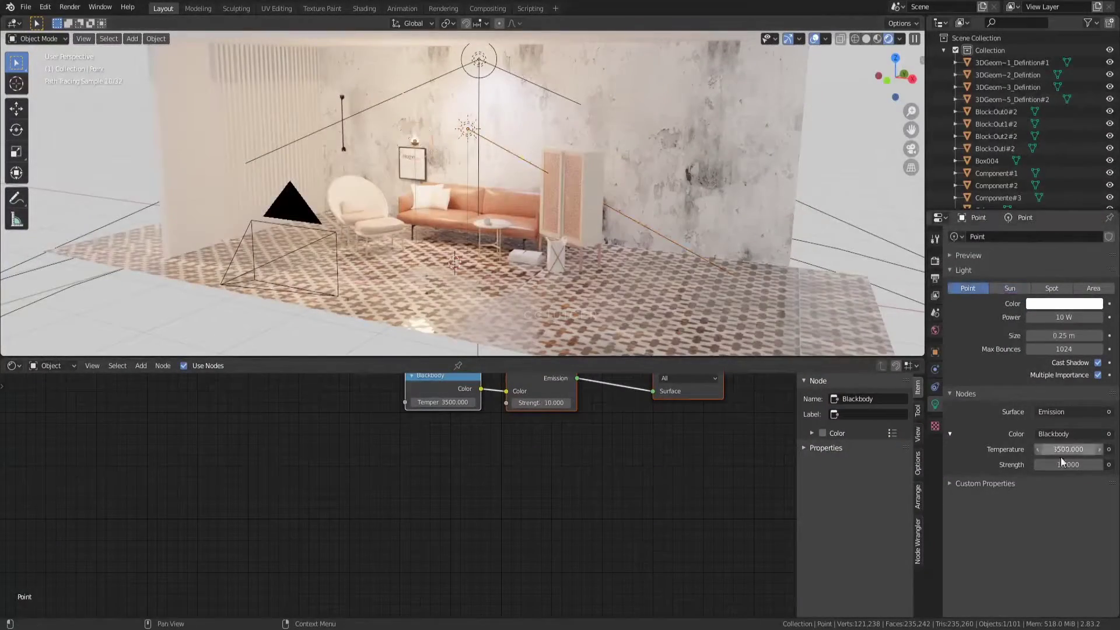
left_click_drag(1067, 464, 1062, 464)
type("5")
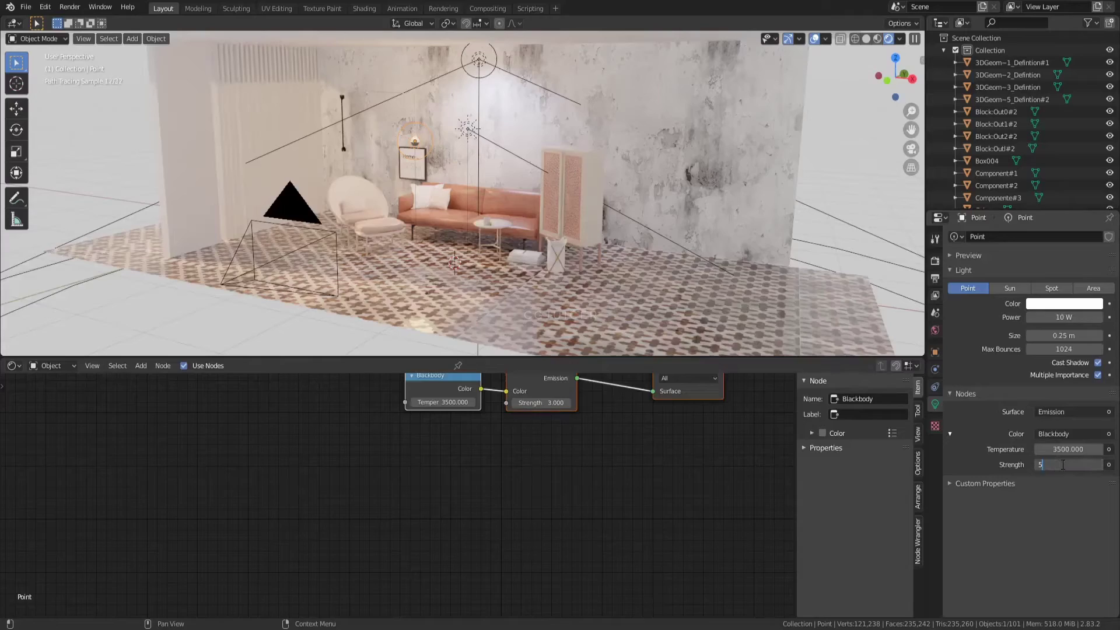
key("Return")
left_click(484, 60)
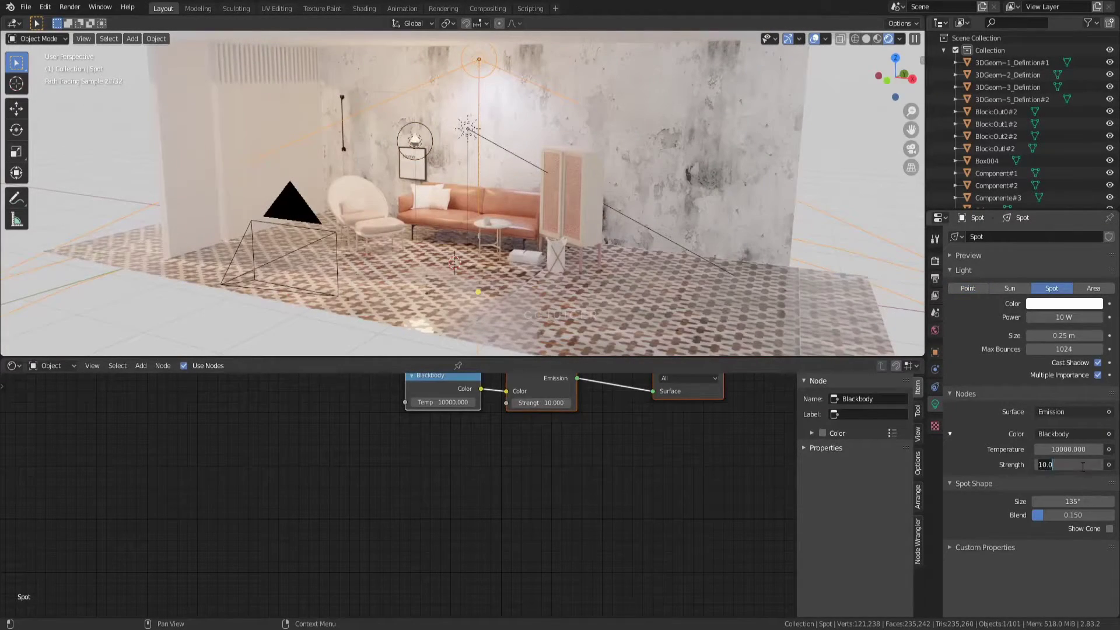
type("5")
key("Return")
left_click(492, 142)
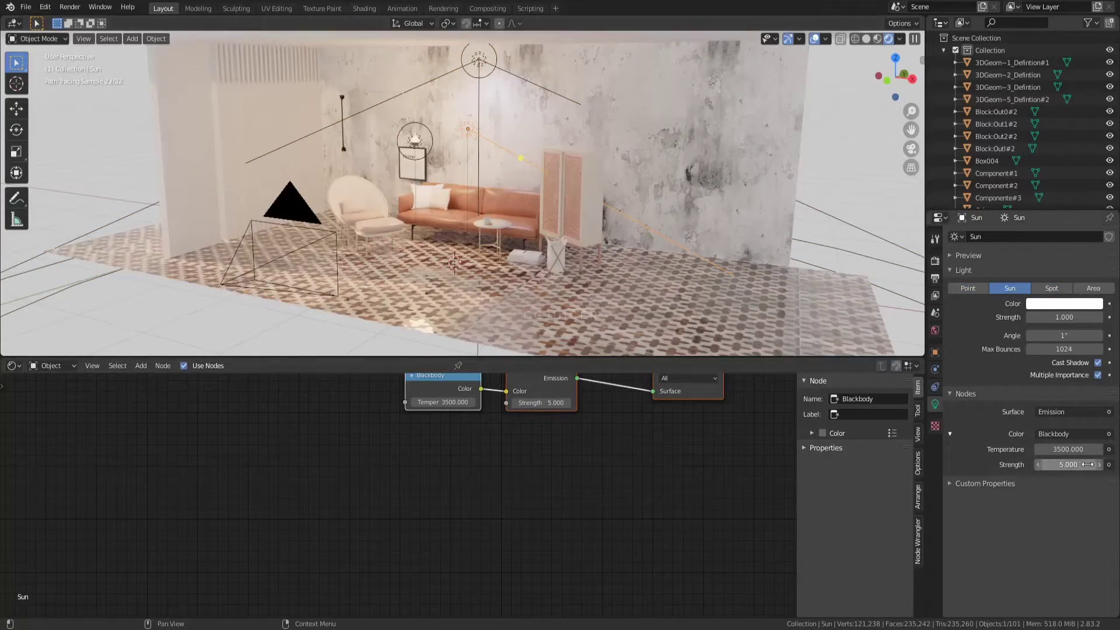
type("30")
key("Return")
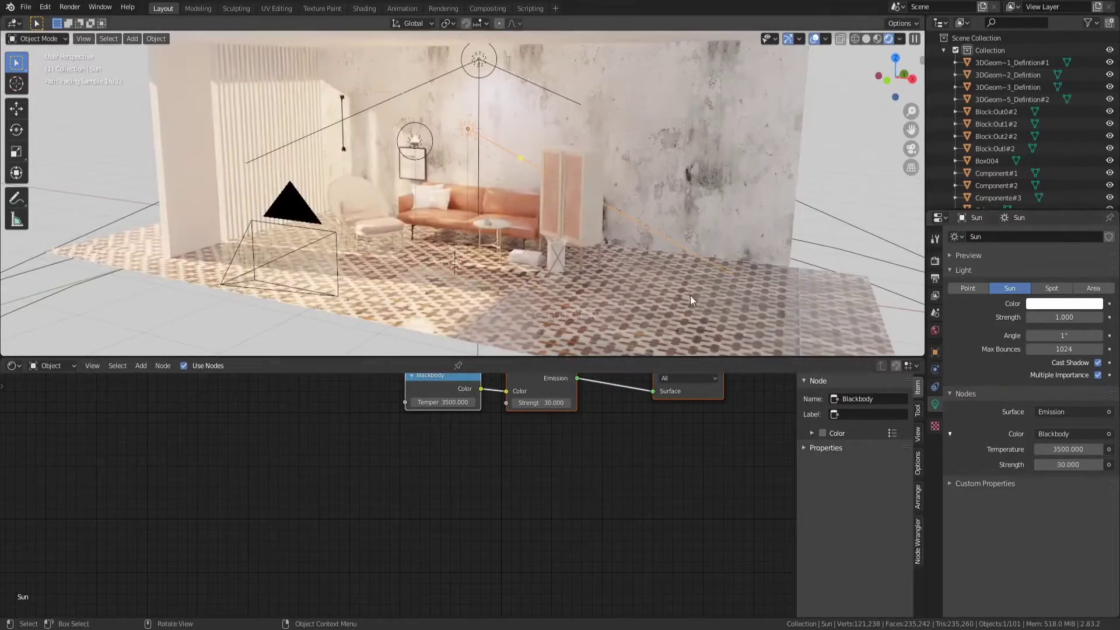
Step: Rotate the Sun light about the vertical axis to a new direction
key("r")
key("z")
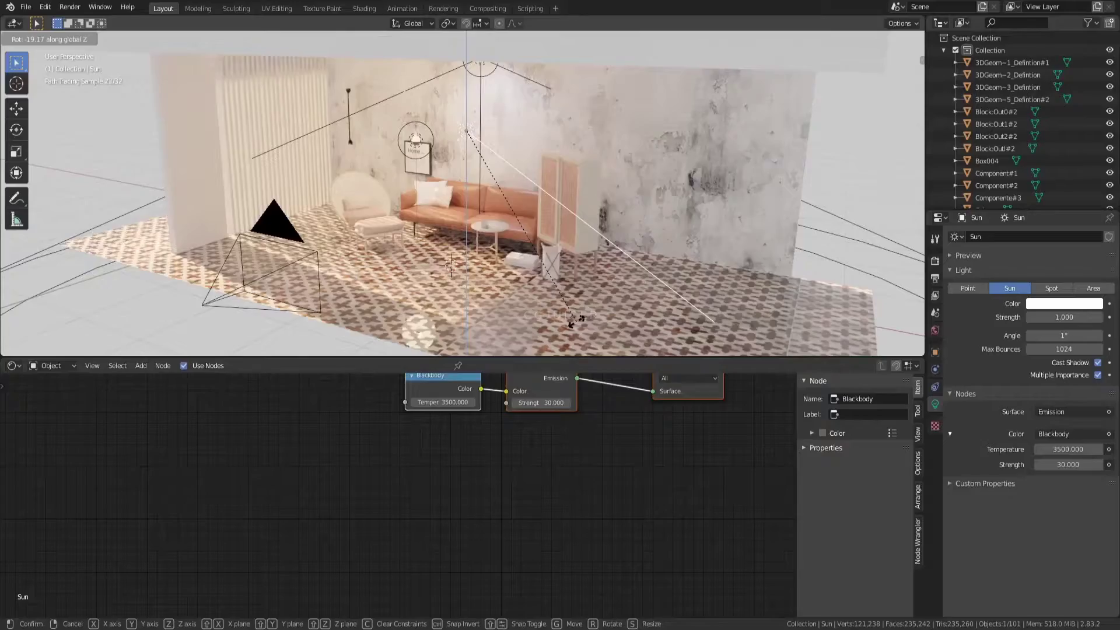
left_click(673, 154)
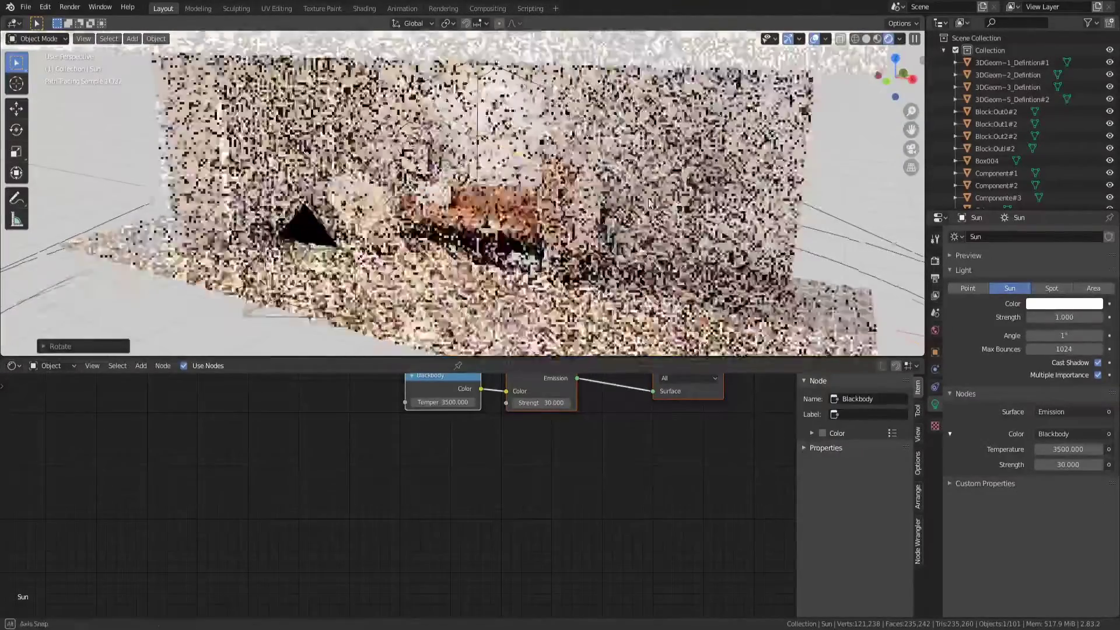
mouse_move(651, 202)
middle_mouse_down()
mouse_move(692, 170)
mouse_move(750, 182)
middle_mouse_up()
key("r")
key("z")
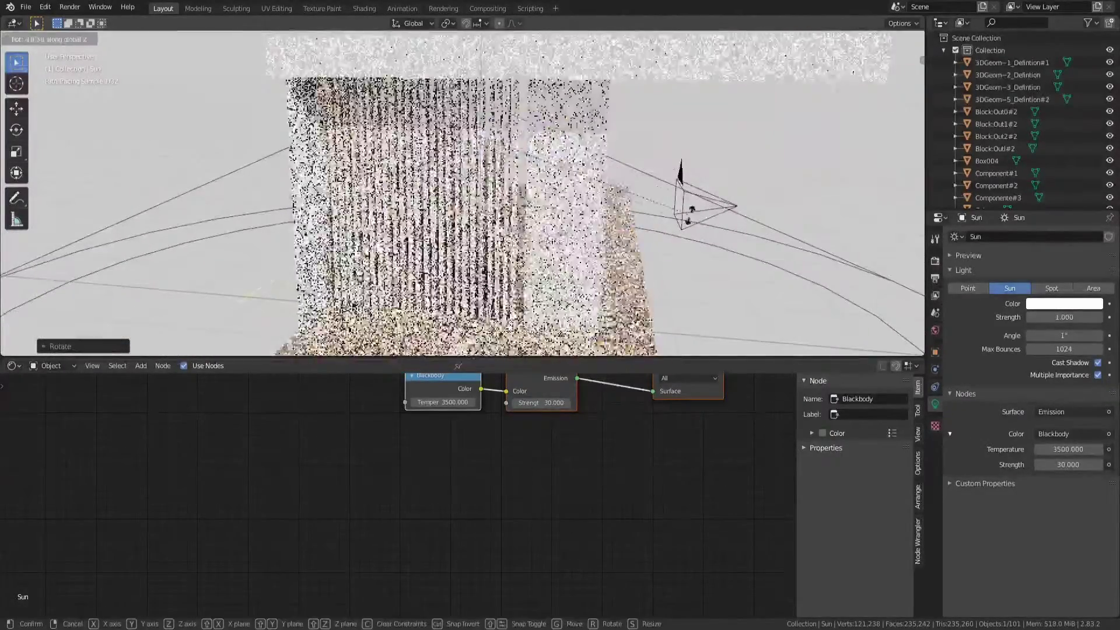
key("Return")
Step: Delete five vertical slats from the slatted wall in solid shading
key("z")
left_click(380, 280)
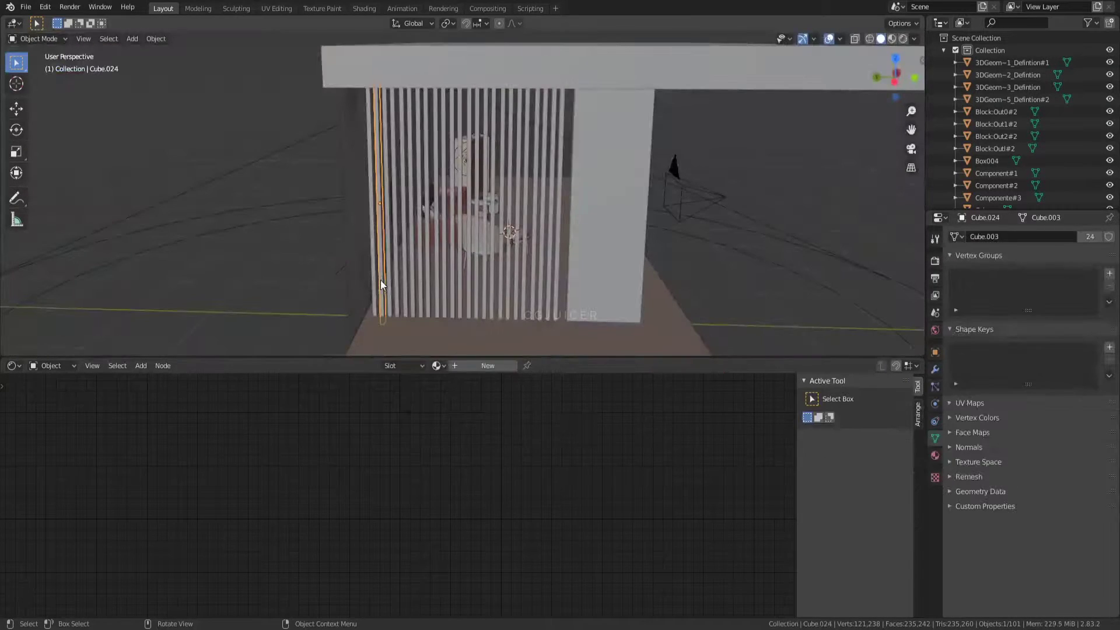
key("Delete")
left_click(396, 281)
key("Delete")
key("Delete")
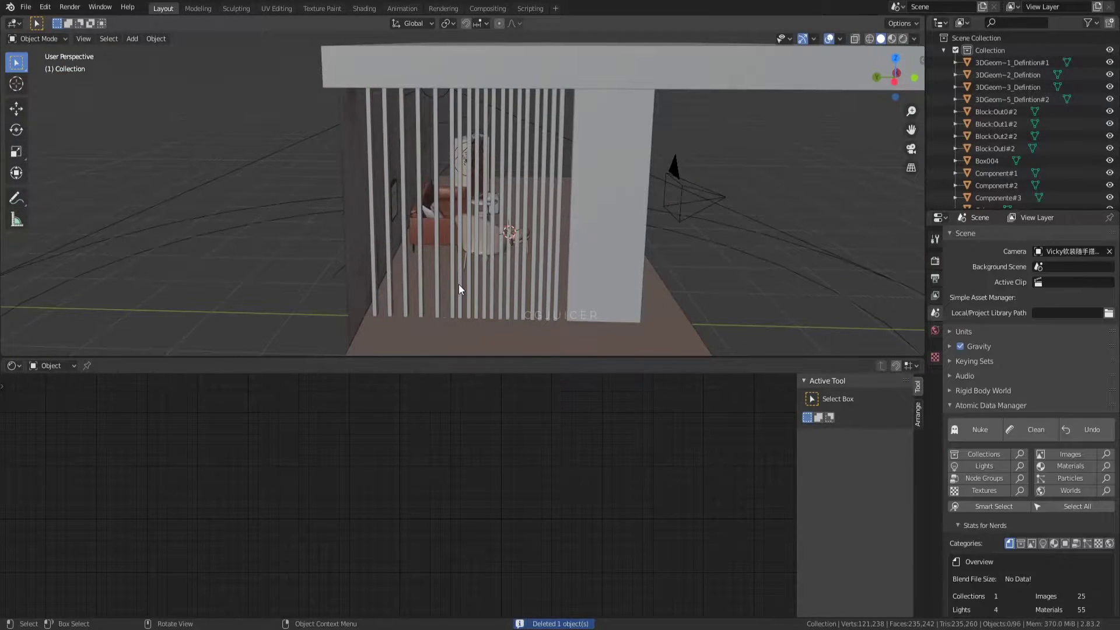
left_click(460, 286)
key("Delete")
left_click(478, 286)
key("Delete")
key("Delete")
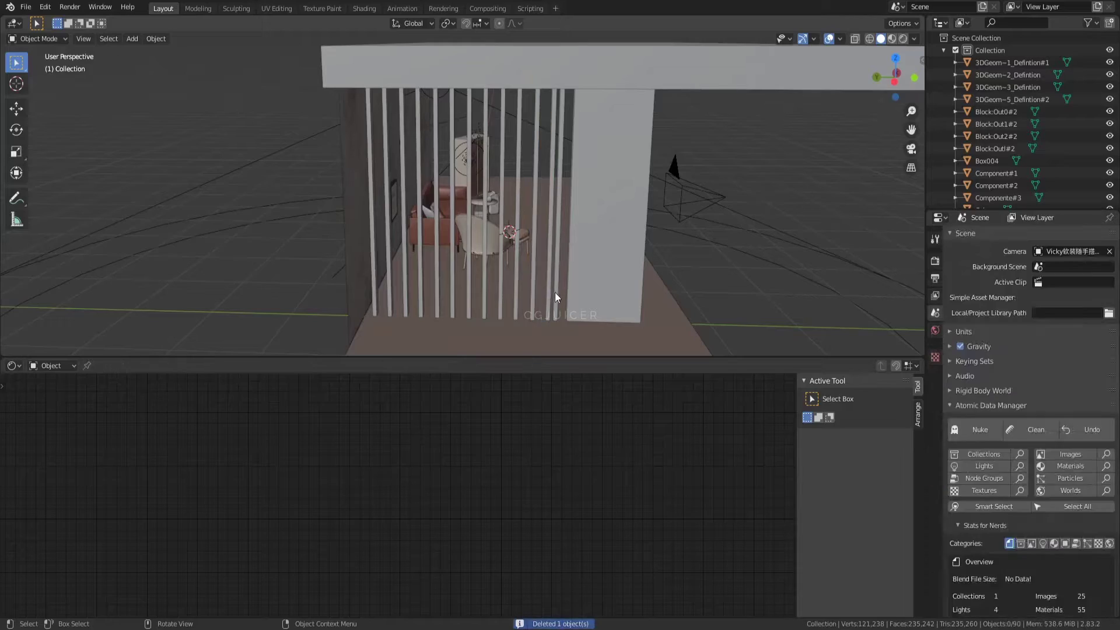
left_click(555, 291)
key("Delete")
mouse_move(556, 291)
middle_mouse_down()
mouse_move(498, 260)
mouse_move(414, 252)
middle_mouse_up()
Step: Rotate the Sun further about the vertical axis while viewing the camera in rendered shading
key("z")
left_click(492, 247)
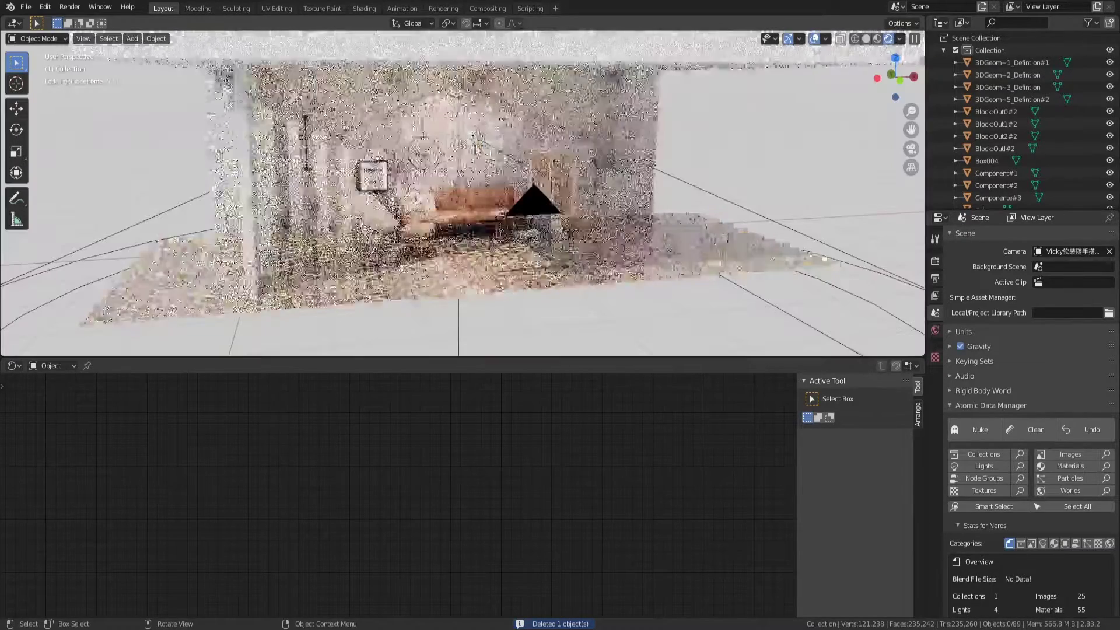
left_click(508, 176)
key("KP_0")
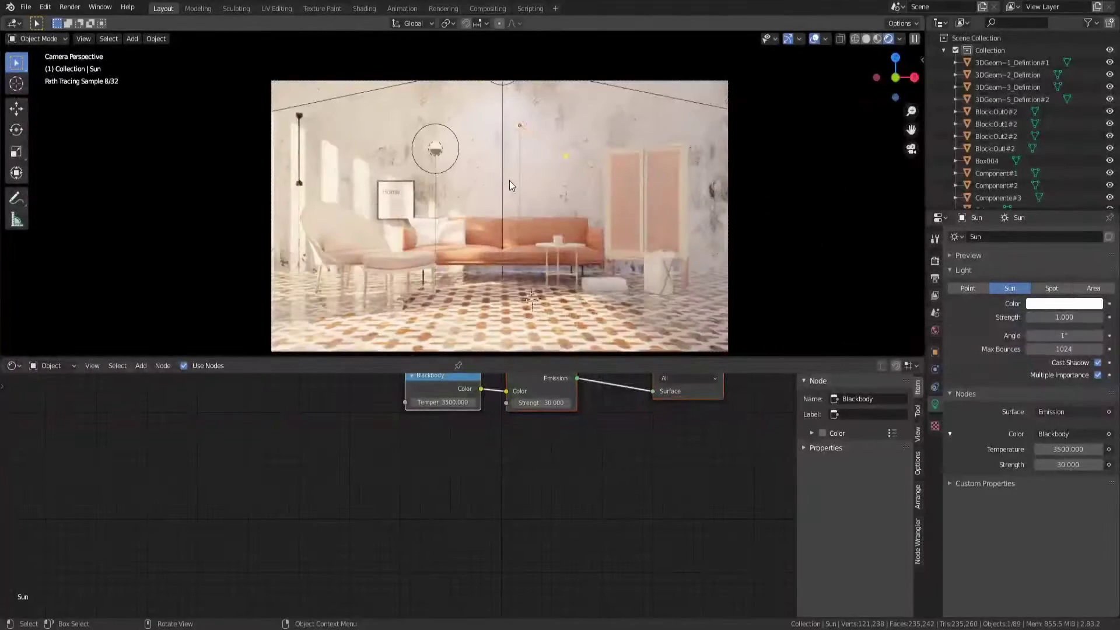
key("r")
key("z")
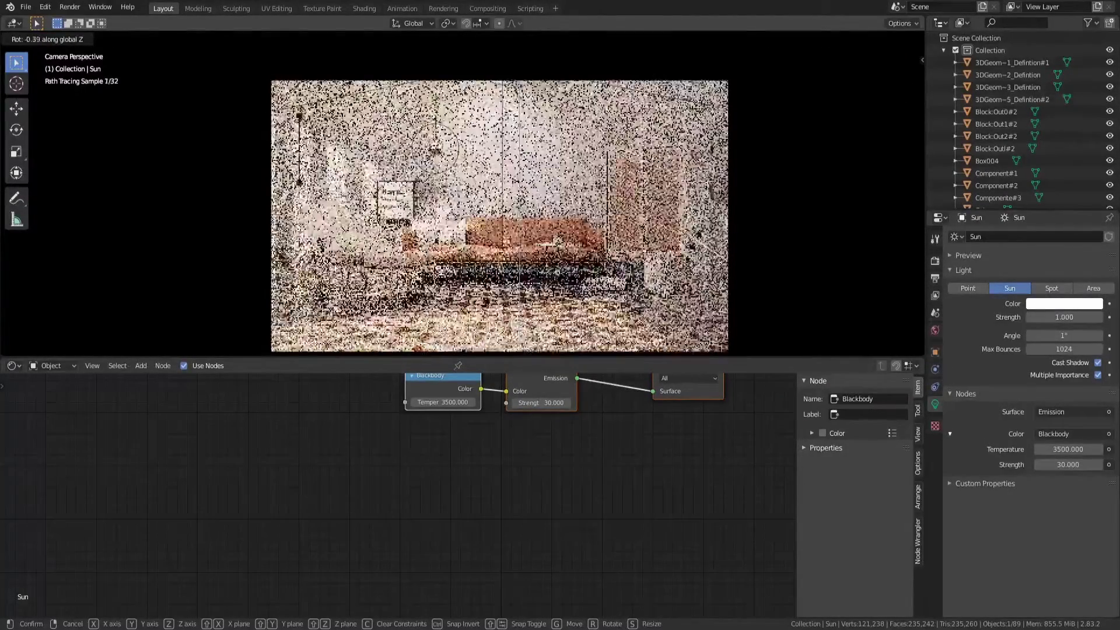
left_click(710, 242)
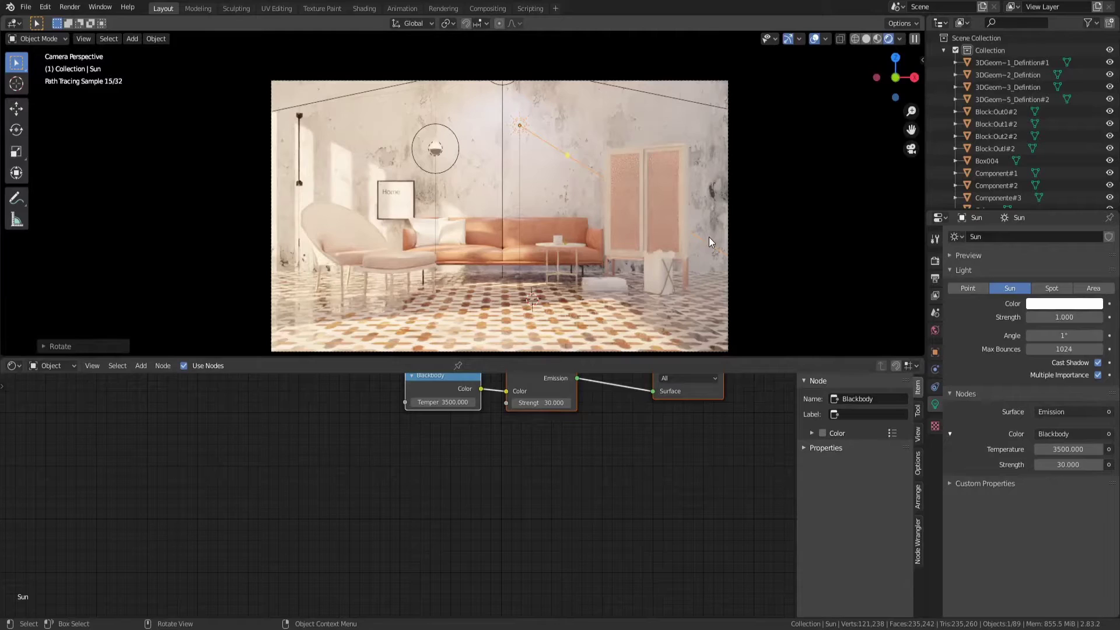
Step: Leave edit mode and check the room in the rendered camera view
key("z")
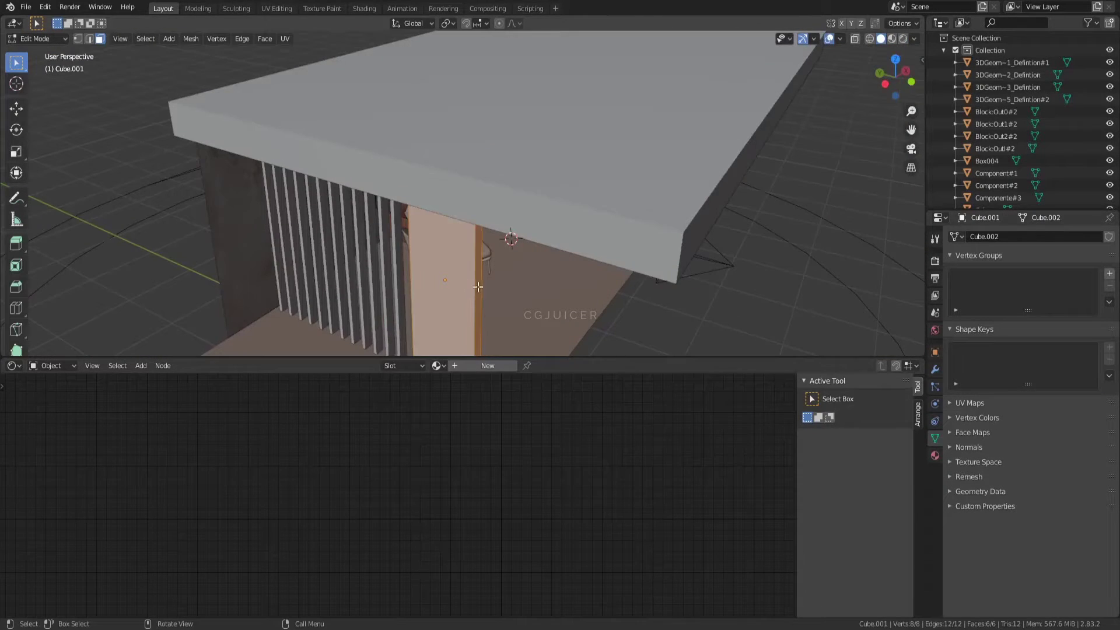
scroll(478, 286, "down", 10)
middle_click_drag(507, 280, 670, 304)
key("Tab")
key("KP_0")
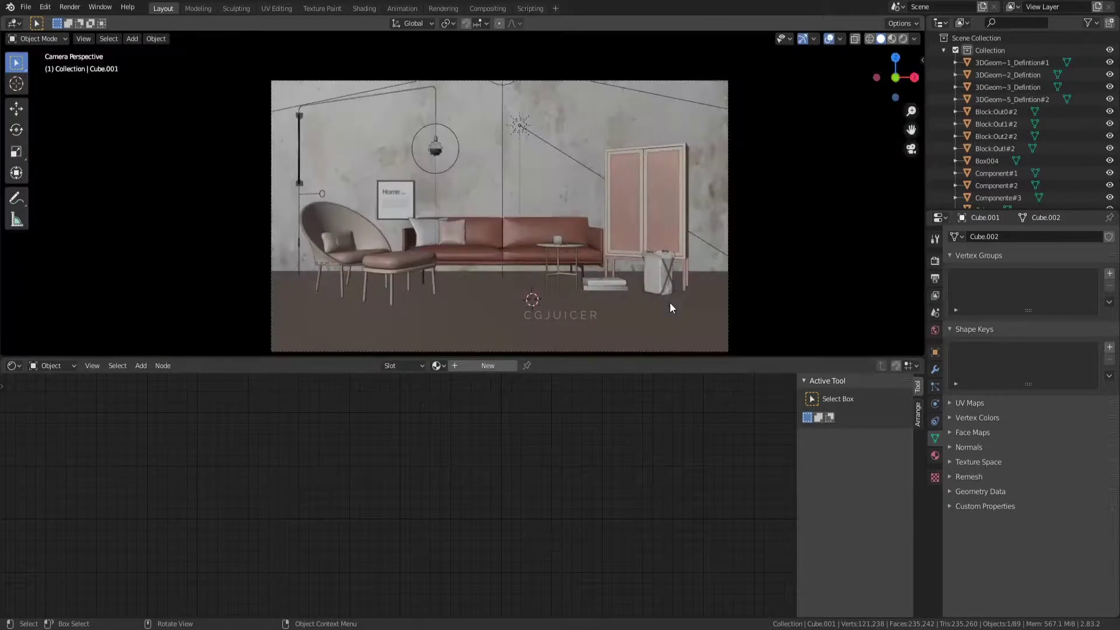
key("z")
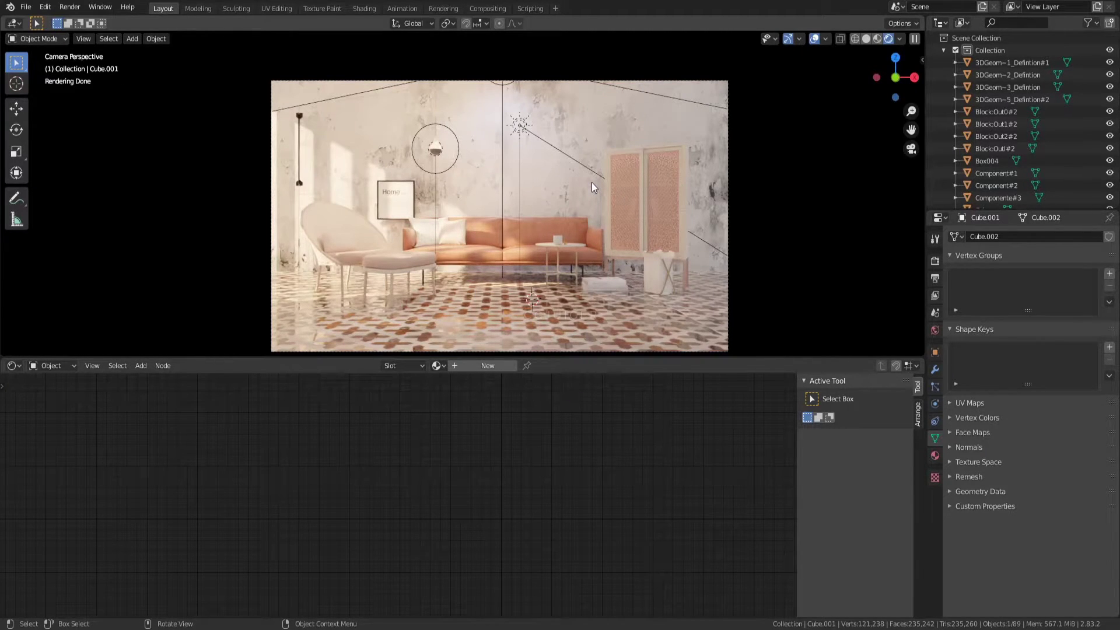
key("z")
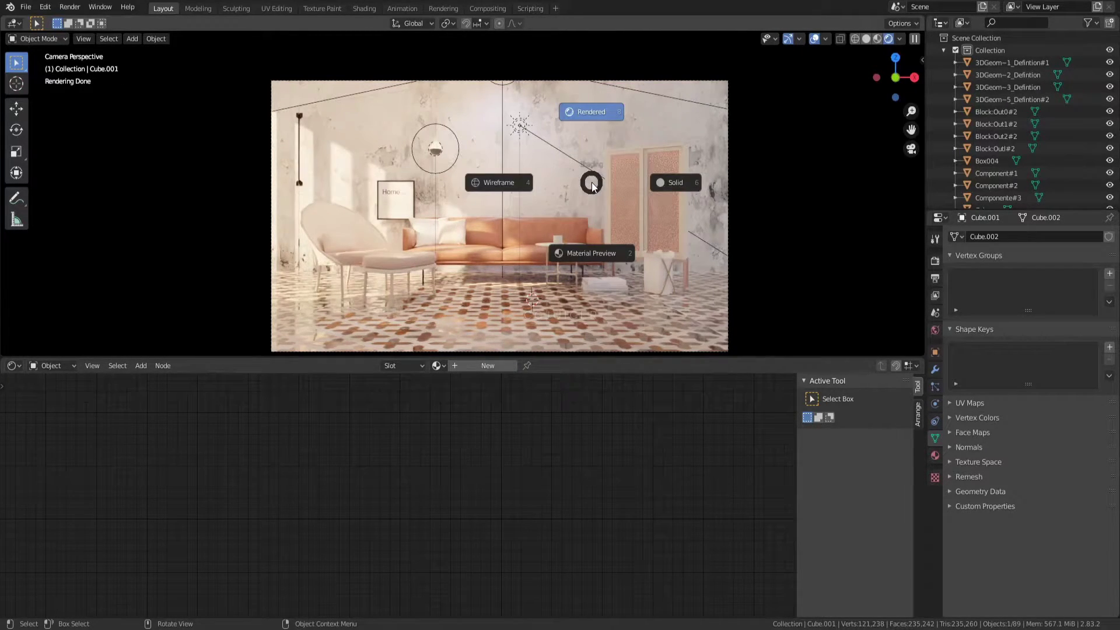
left_click(675, 181)
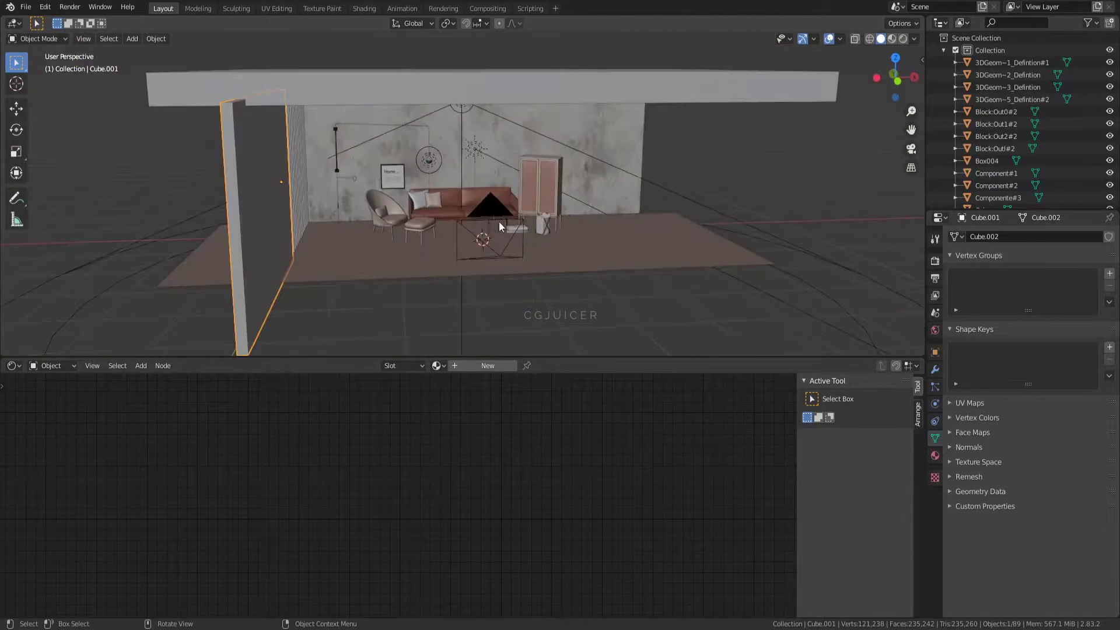
Step: Give the duplicated wall a new material, Material.001, with Metallic raised to 1.0
left_click(718, 243)
middle_click_drag(718, 243, 788, 256)
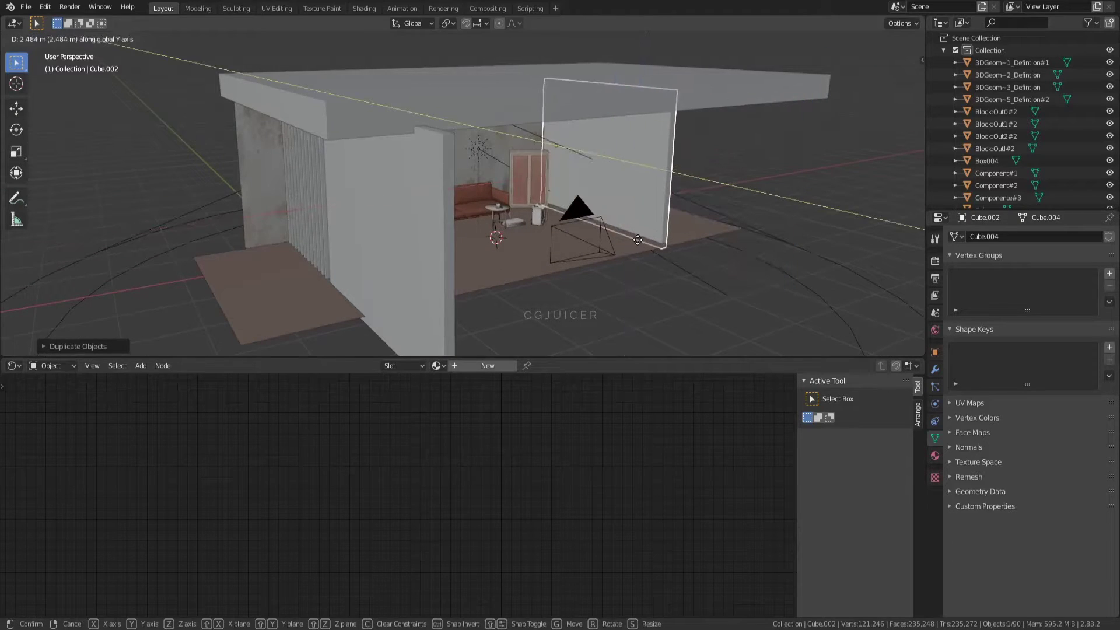
left_click(935, 455)
left_click(989, 278)
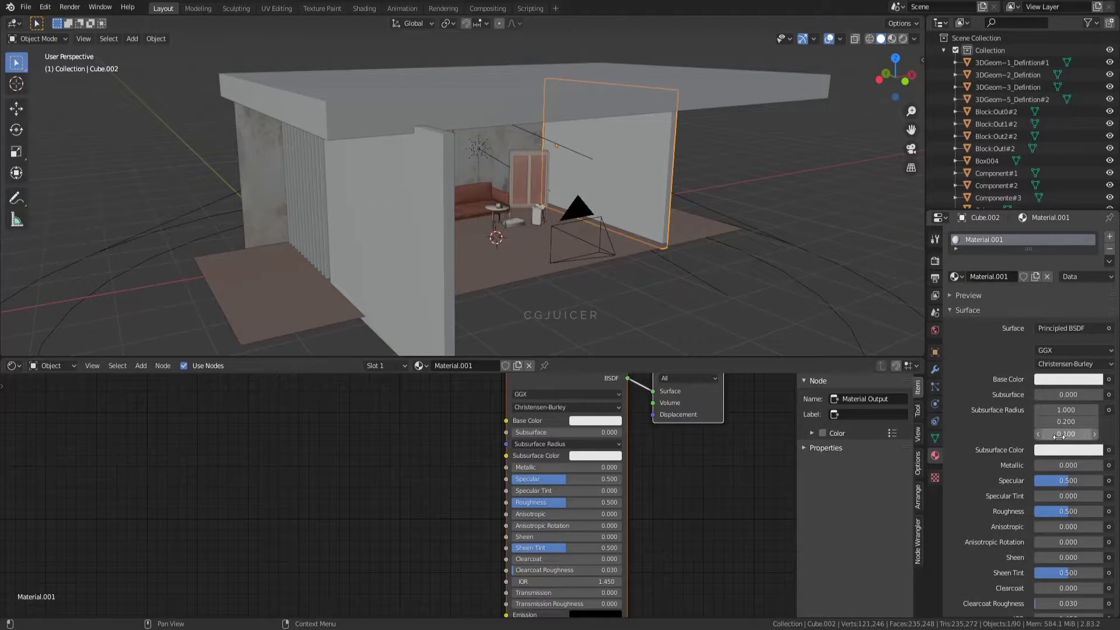
left_click_drag(1050, 465, 1102, 474)
Step: Preview through the camera in rendered shading and move the metallic wall just outside the frame
key("z")
left_click(660, 151)
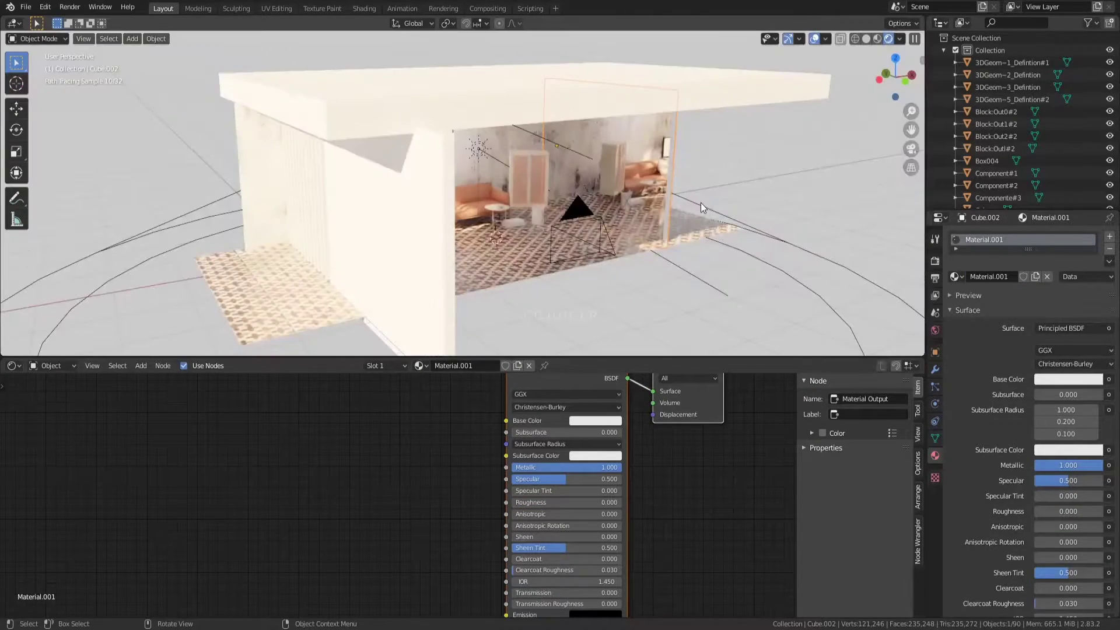
left_click(701, 202)
key("KP_0")
left_click(588, 199)
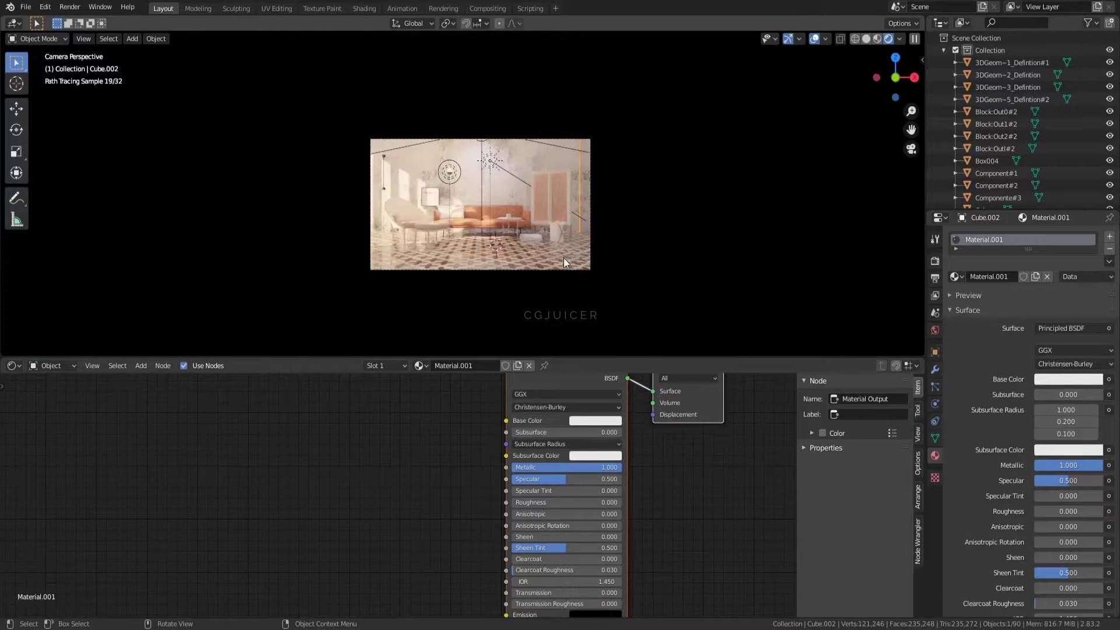
key("g")
left_click(593, 285)
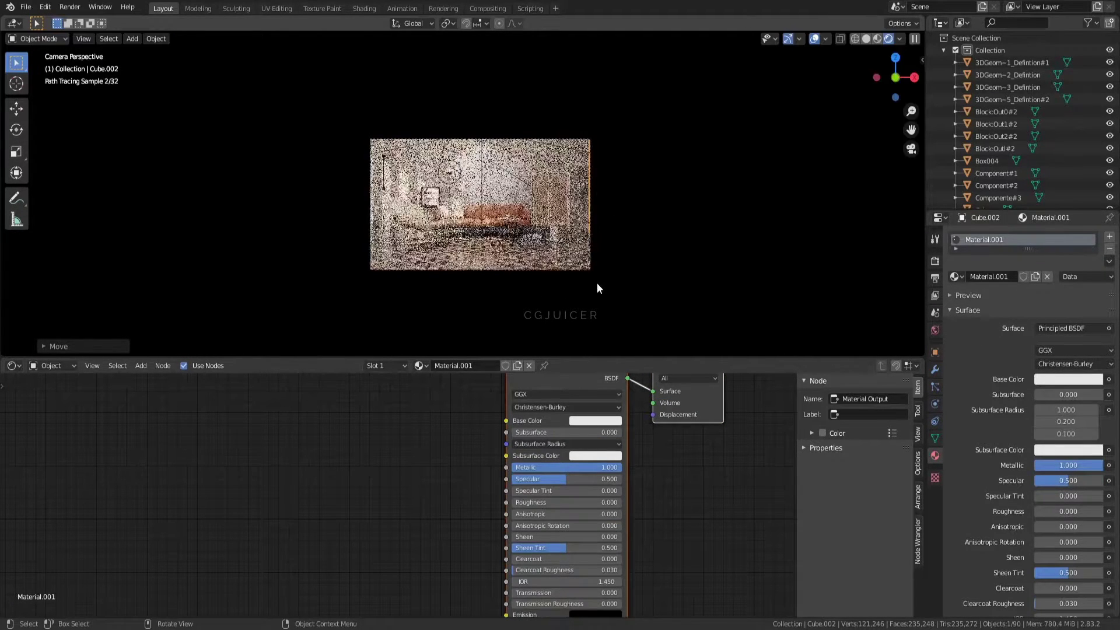
left_click(617, 282)
Step: Fit the camera frame to the viewport and return to solid shading
key("Home")
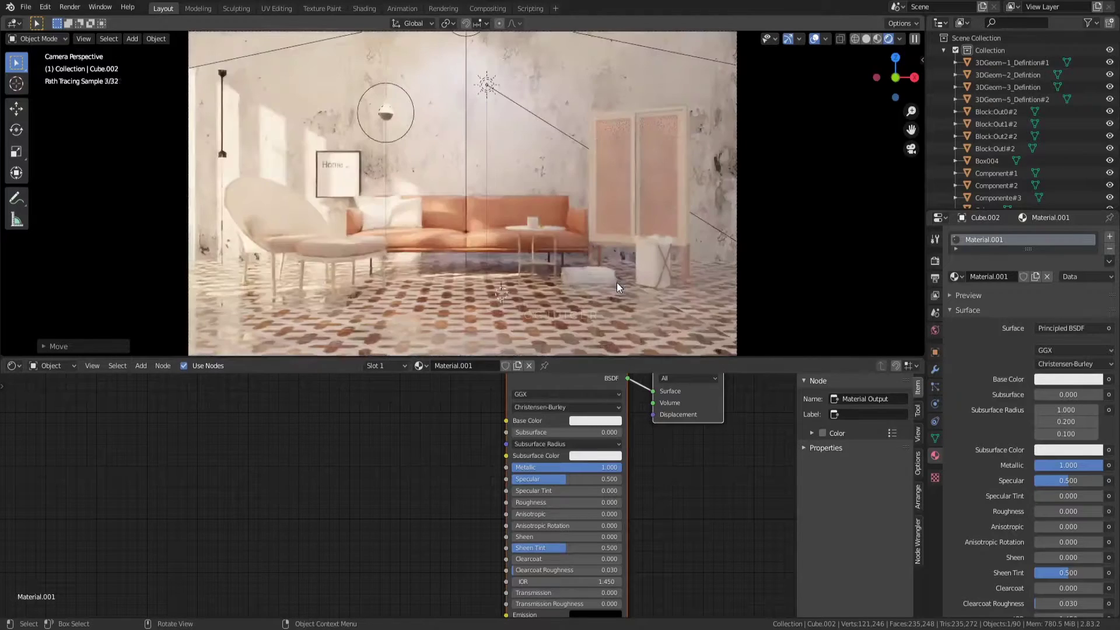
key("z")
left_click(769, 244)
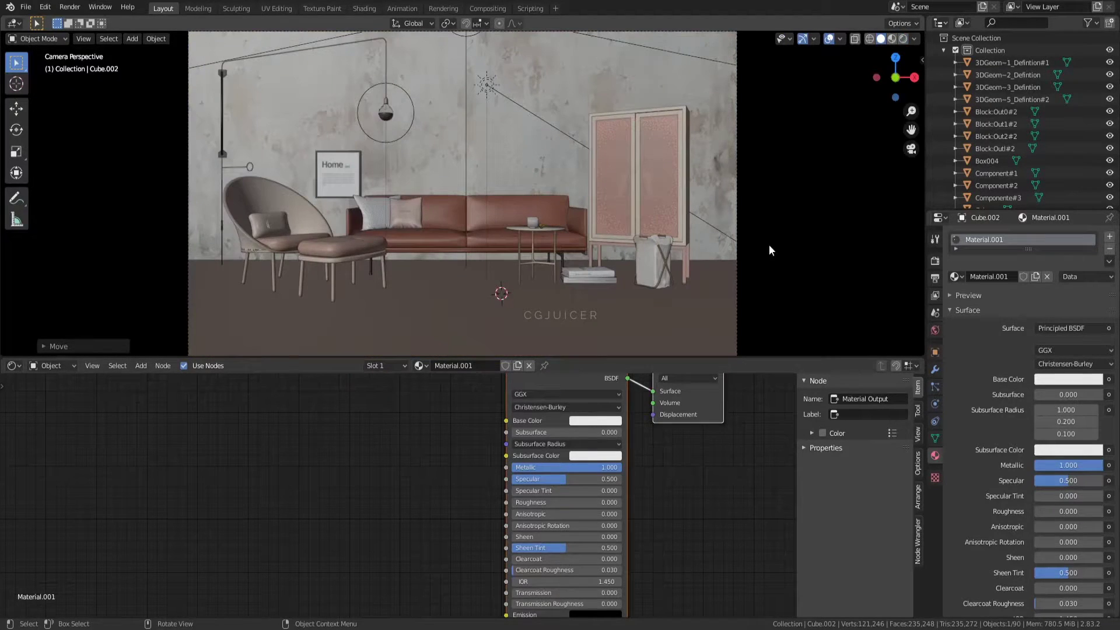
Step: Expand Light Paths and Performance in Cycles render settings, showing caustics off and 64 px tiles
left_click(934, 262)
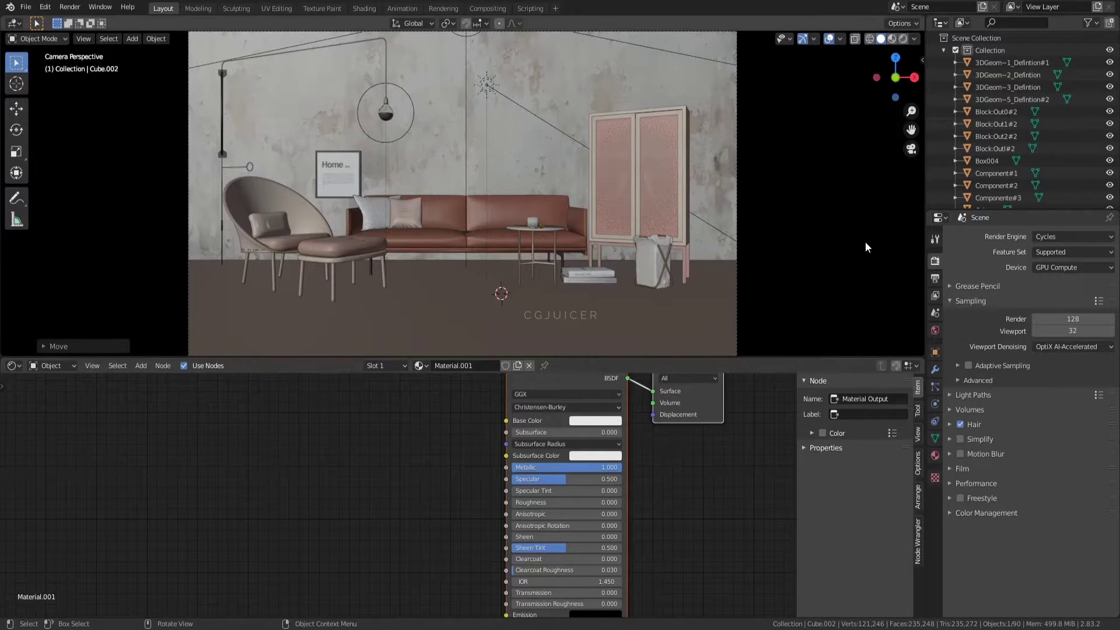
left_click(933, 278)
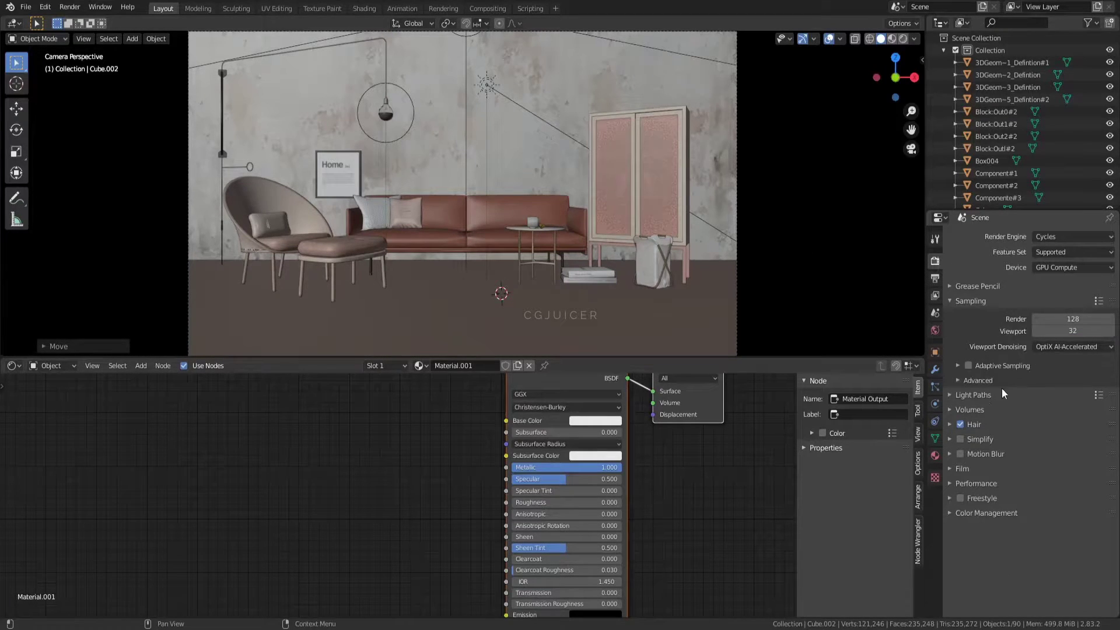
left_click(999, 396)
scroll(992, 398, "down", 3)
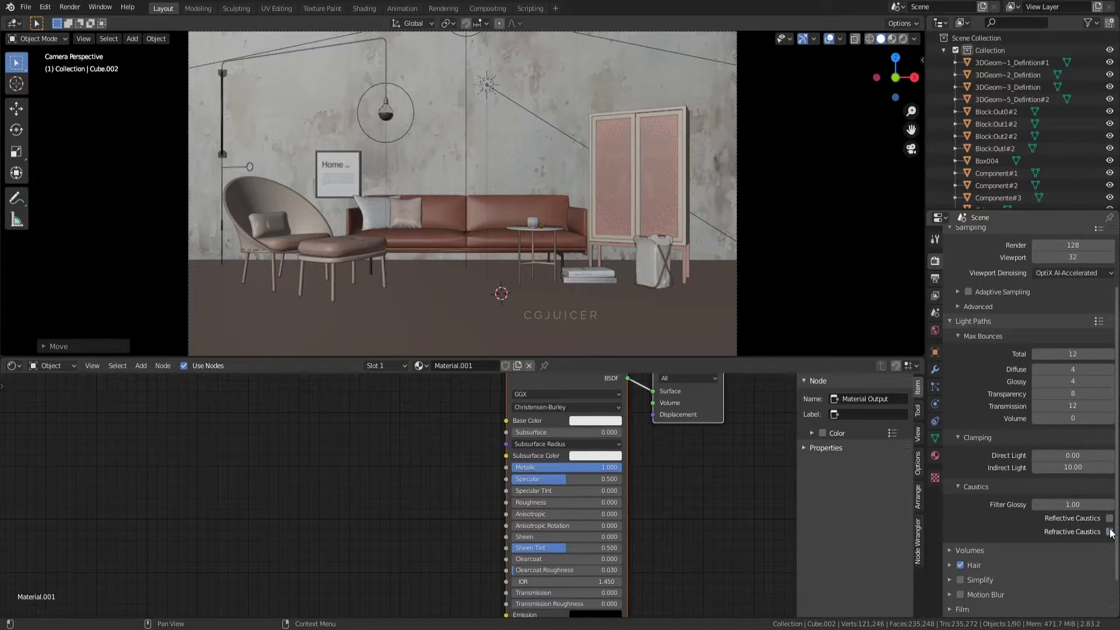
scroll(1033, 390, "down", 3)
left_click(992, 561)
scroll(988, 546, "down", 5)
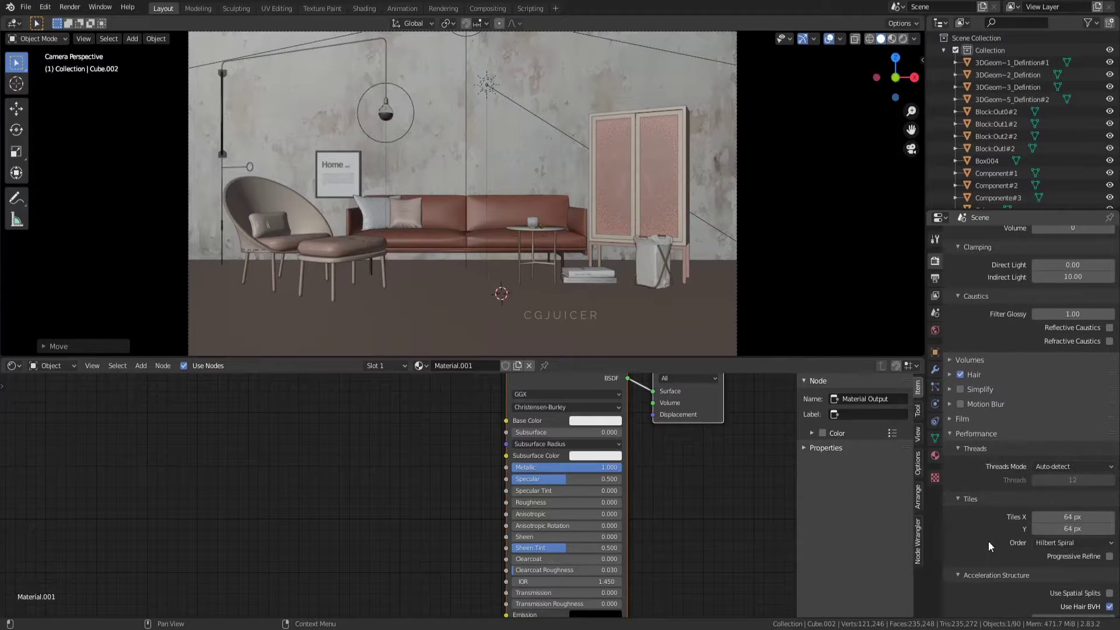
scroll(988, 541, "down", 3)
scroll(974, 547, "down", 2)
Step: Enable the Render: Auto Tile Size add-on via an 'auto' search, then close Preferences
left_click(45, 7)
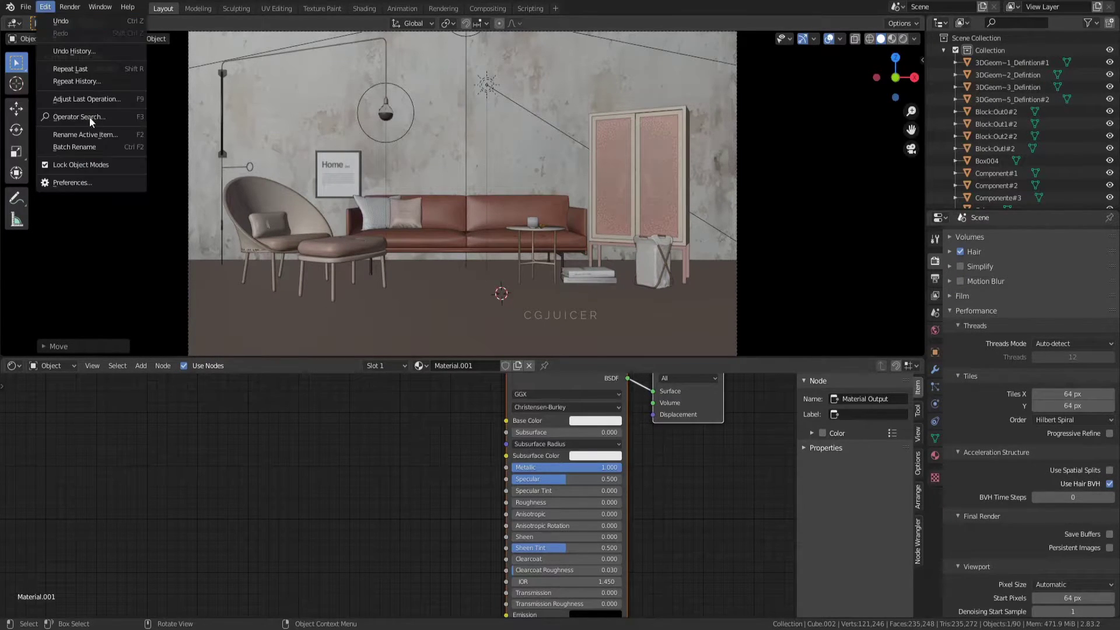
left_click(88, 178)
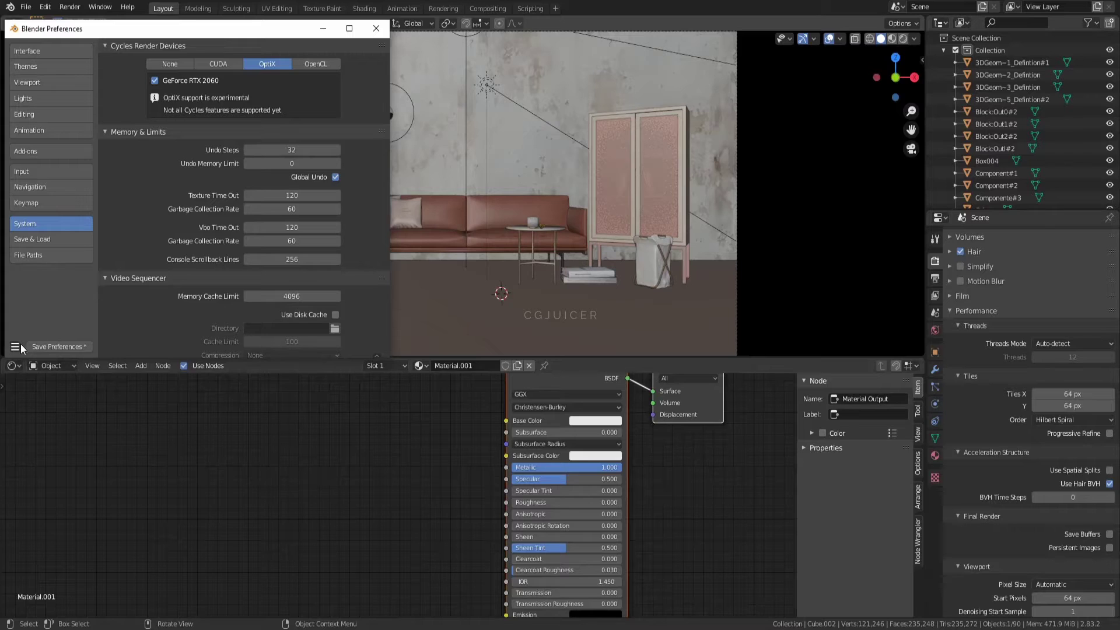
left_click(53, 152)
type("auto")
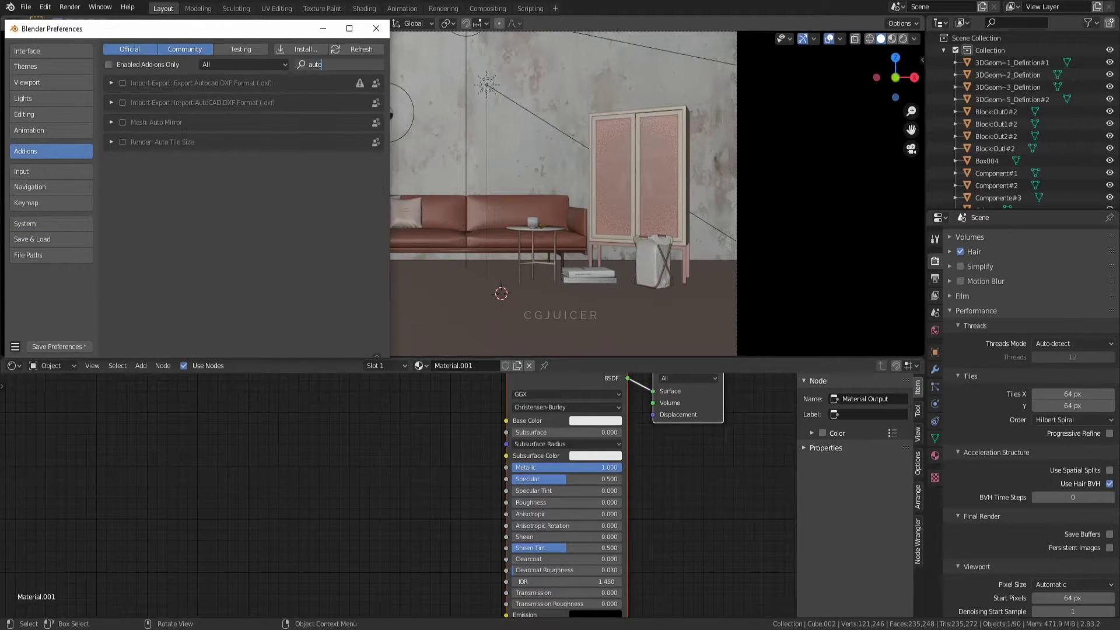
key("Return")
left_click(123, 141)
left_click(379, 65)
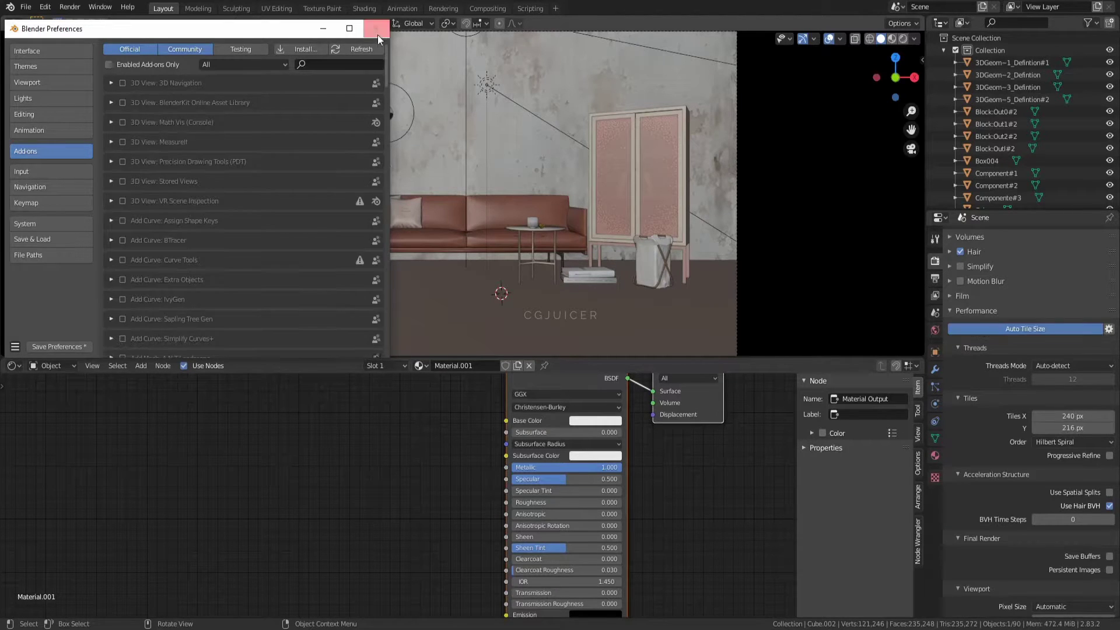
left_click(376, 28)
Step: Set the Color Management Look to Medium High Contrast and render the still image
scroll(1047, 327, "down", 2)
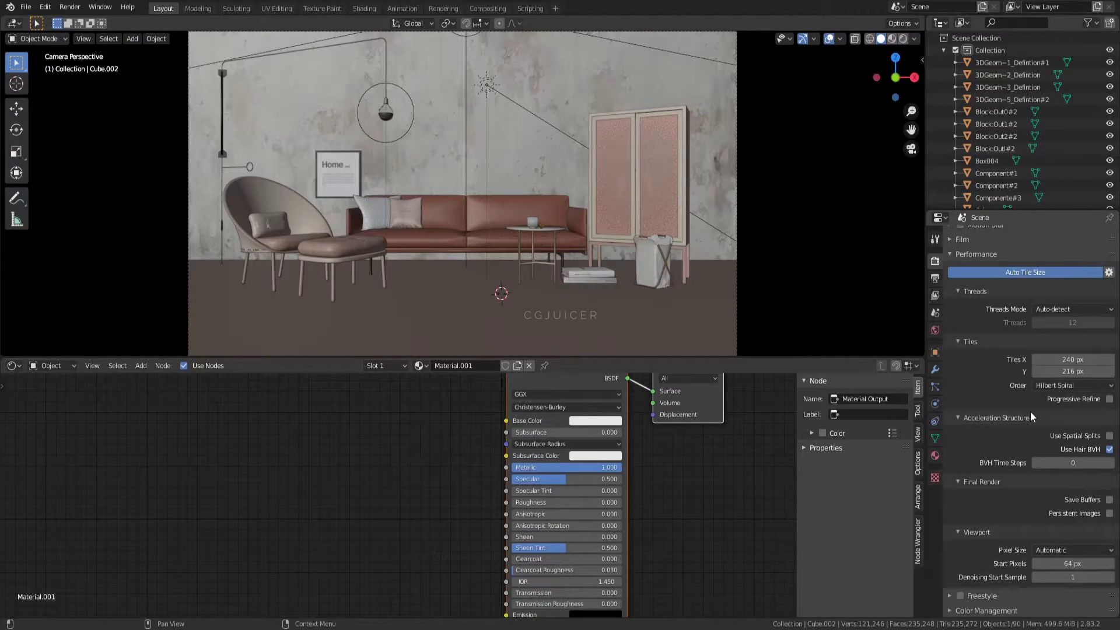
scroll(1001, 609, "down", 4)
left_click(1047, 542)
left_click(1048, 493)
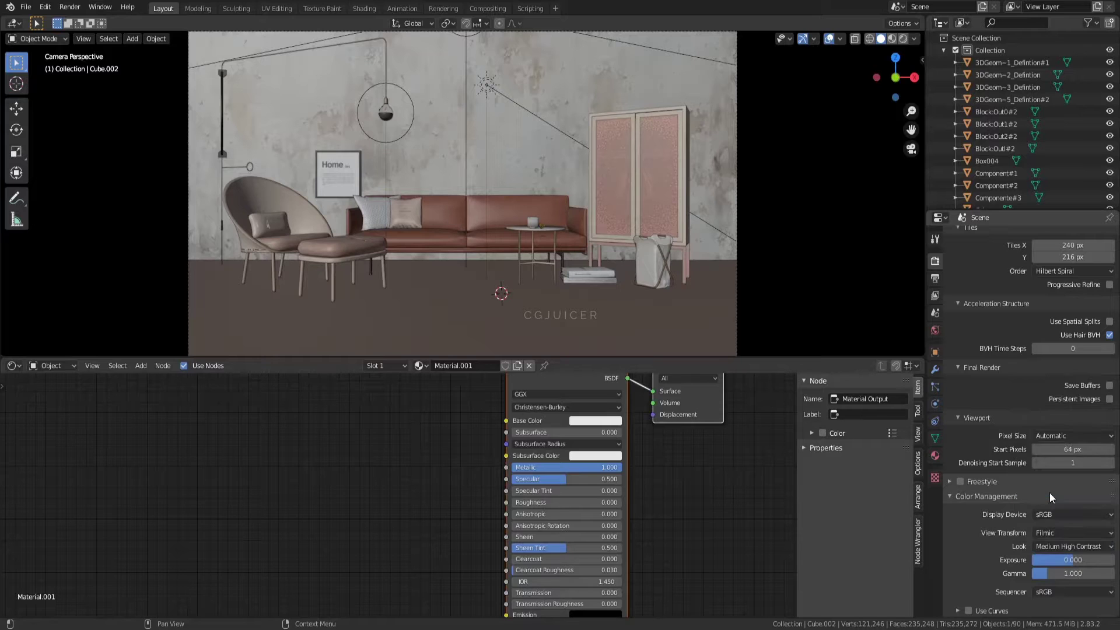
left_click(70, 7)
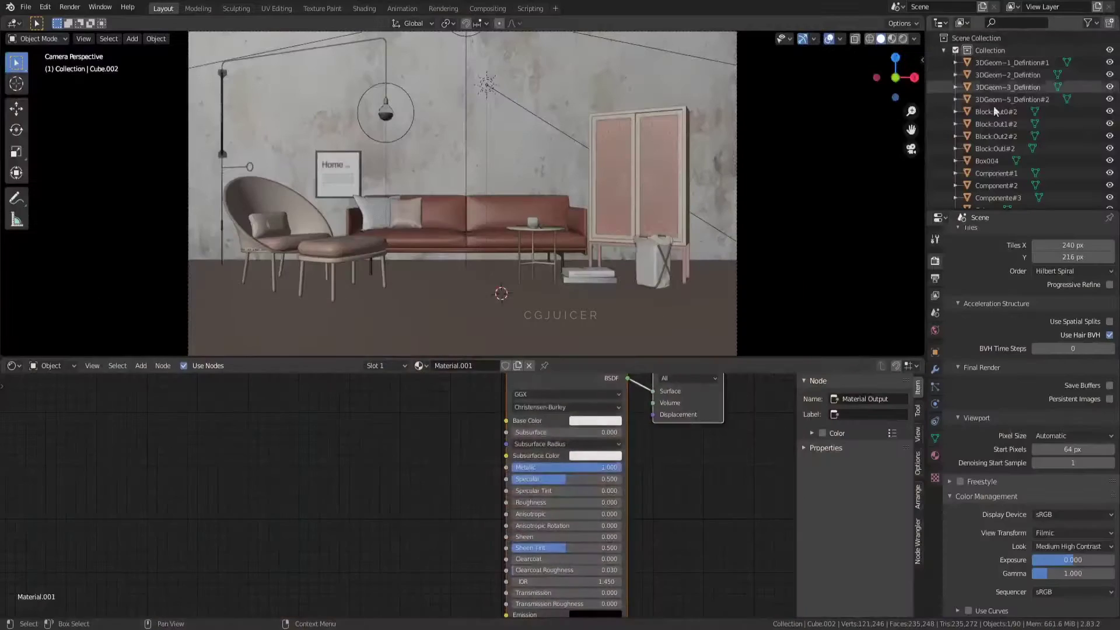
Step: Switch the viewport to the Compositor with Use Nodes on and the Composite node moved right
key("Home")
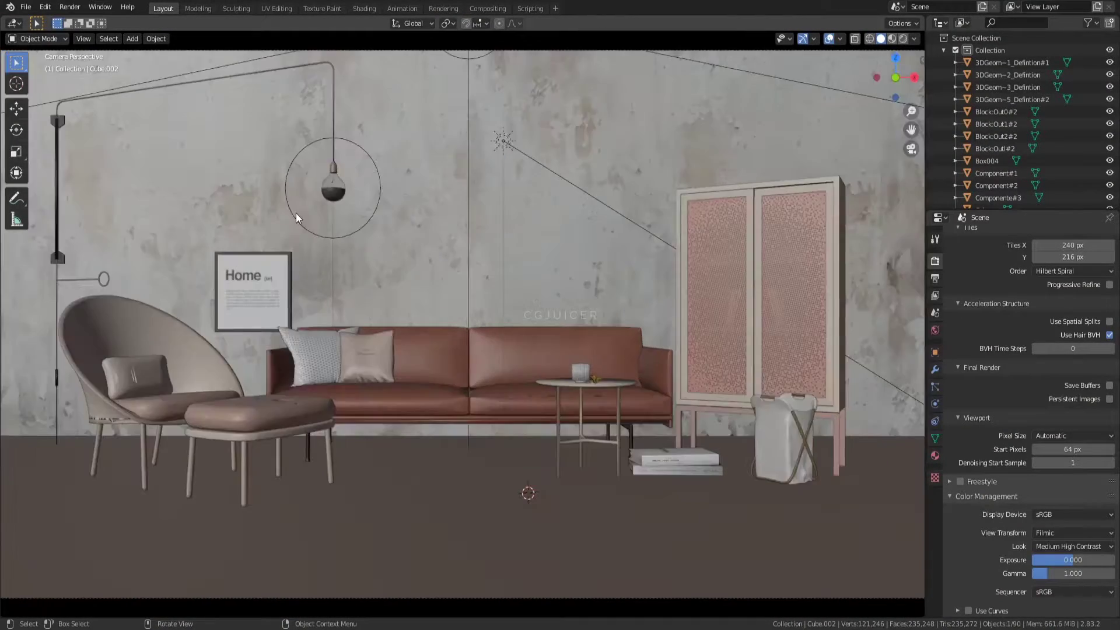
left_click(14, 24)
left_click(34, 121)
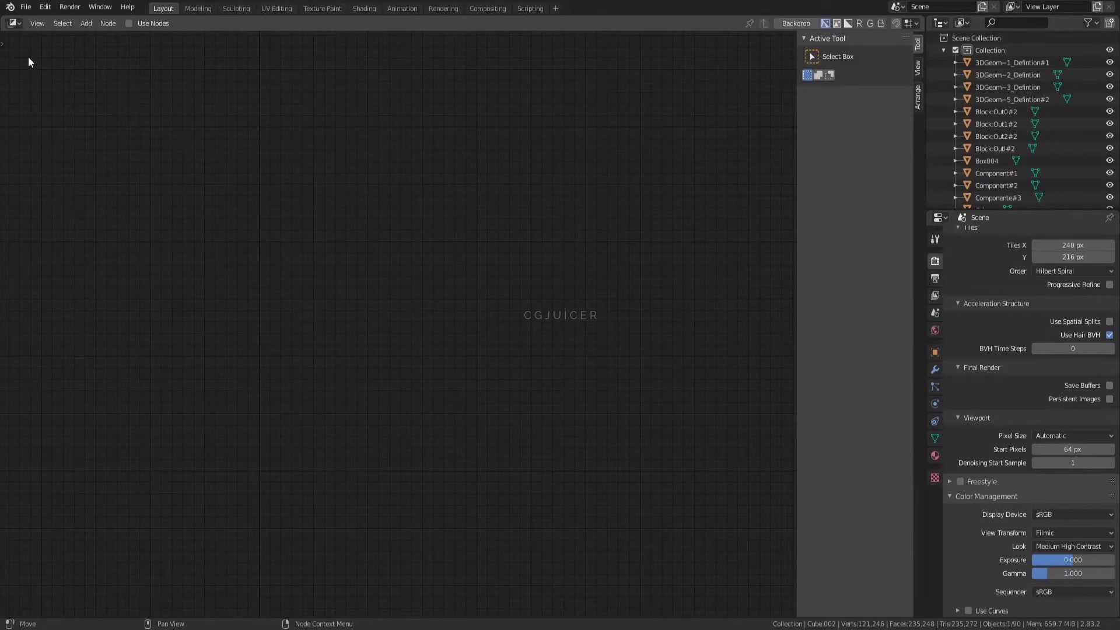
left_click(129, 23)
left_click_drag(449, 247, 710, 247)
Step: Add a Denoise node fed by Noisy Image and show the result as the backdrop
key("shift+a")
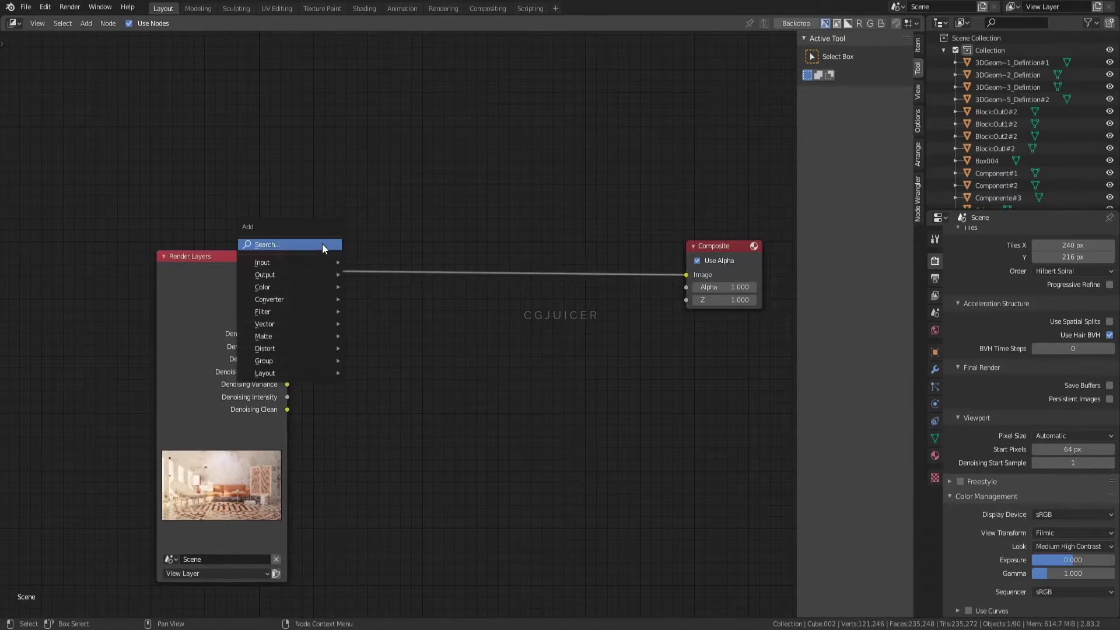
left_click(323, 244)
type("denoise")
key("Return")
left_click(338, 248)
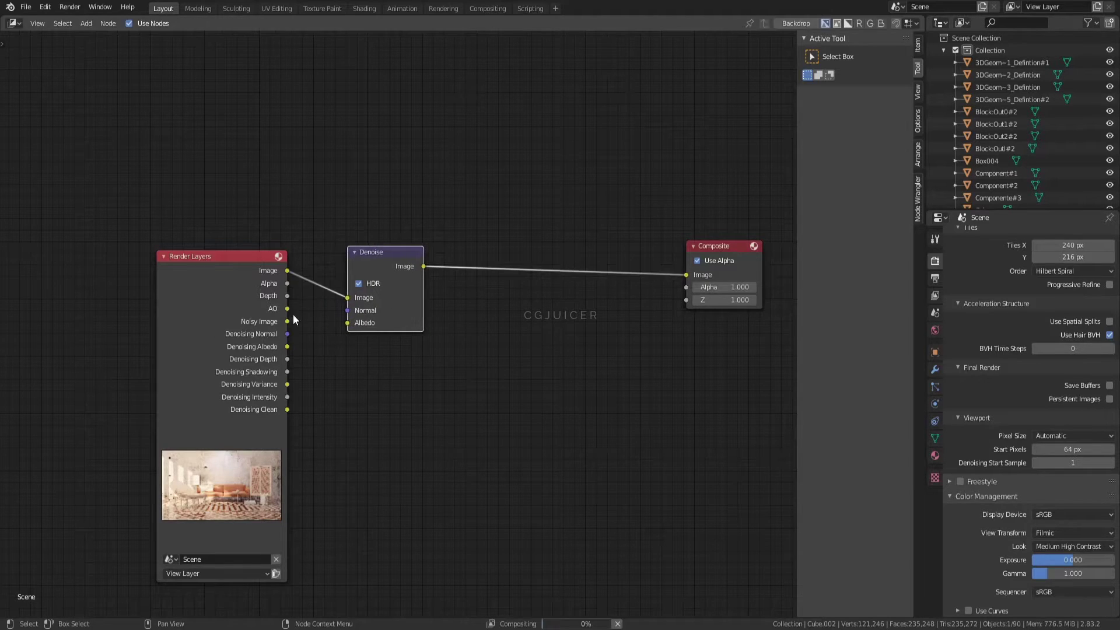
left_click_drag(287, 321, 347, 298)
left_click(796, 23)
Step: Connect Denoising Normal and Albedo to the Denoise node and preview it through a Viewer
left_click_drag(383, 264, 432, 278)
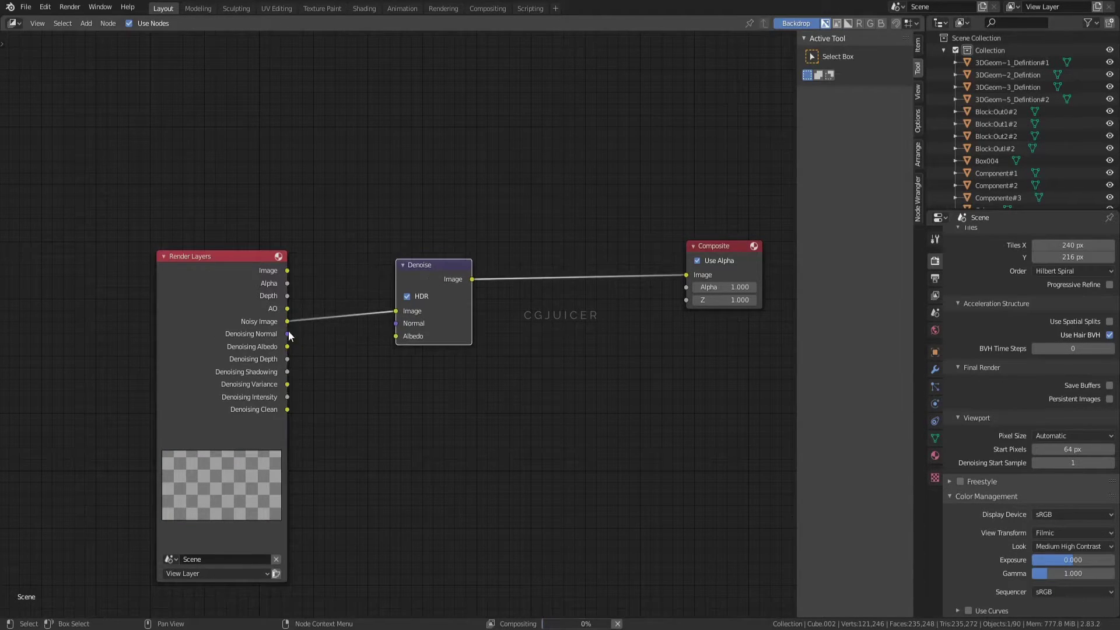
left_click_drag(287, 333, 396, 323)
left_click(434, 291, "ctrl+shift")
left_click_drag(286, 346, 396, 336)
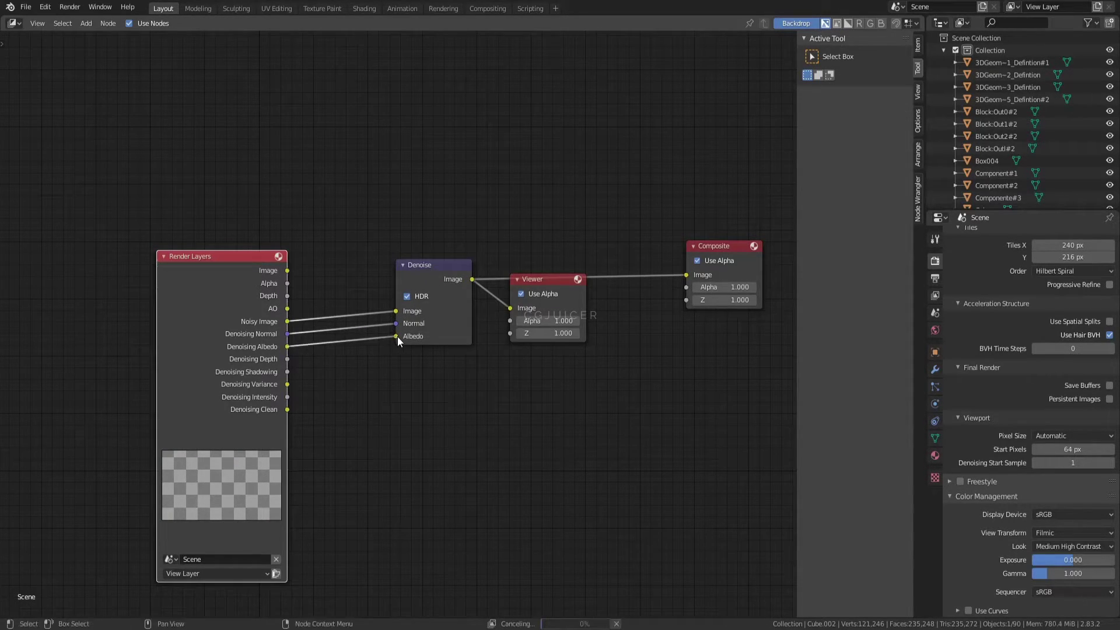
Step: Open Preferences to search the add-ons for node tools
left_click(45, 7)
left_click(75, 182)
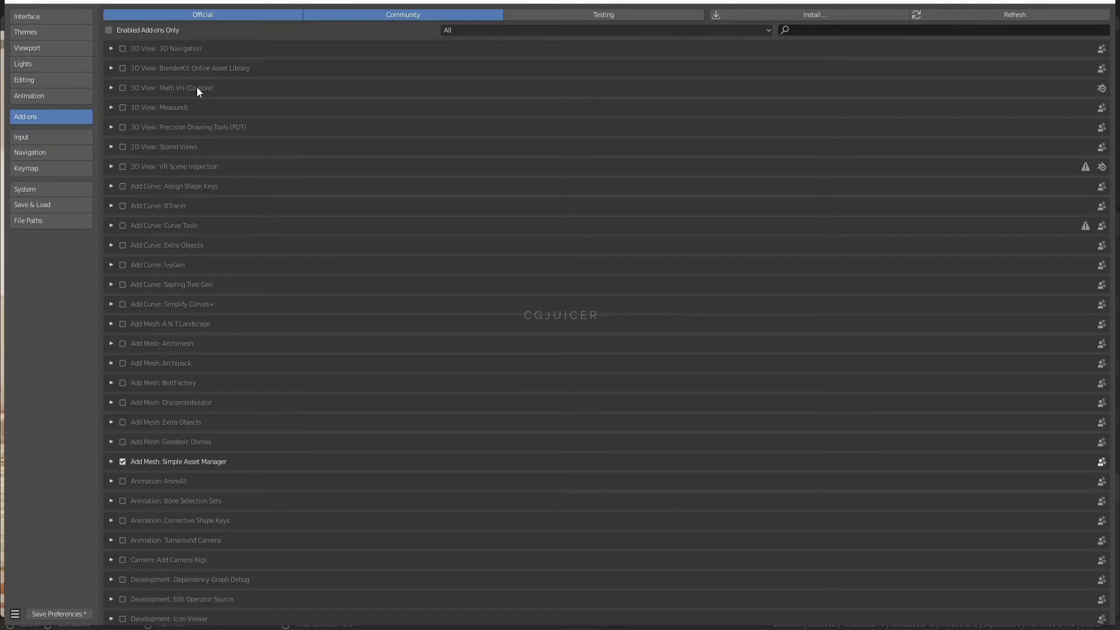
left_click(800, 31)
Step: Search the add-ons for 'node', close Preferences, and shift the Denoise node left
type("node")
left_click(1102, 1)
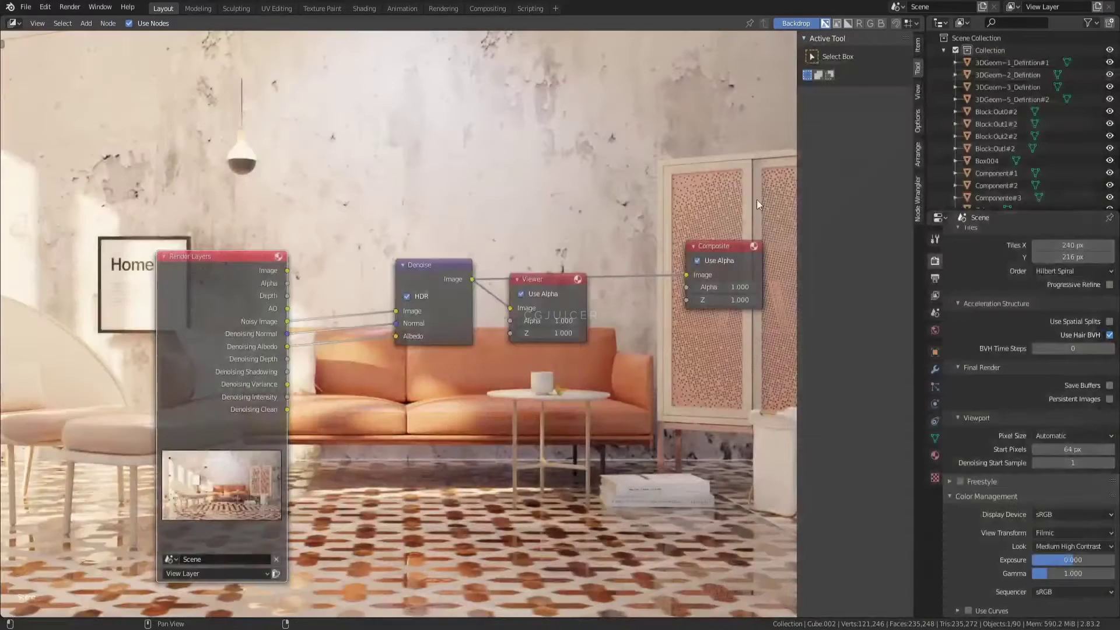
left_click_drag(430, 281, 386, 287)
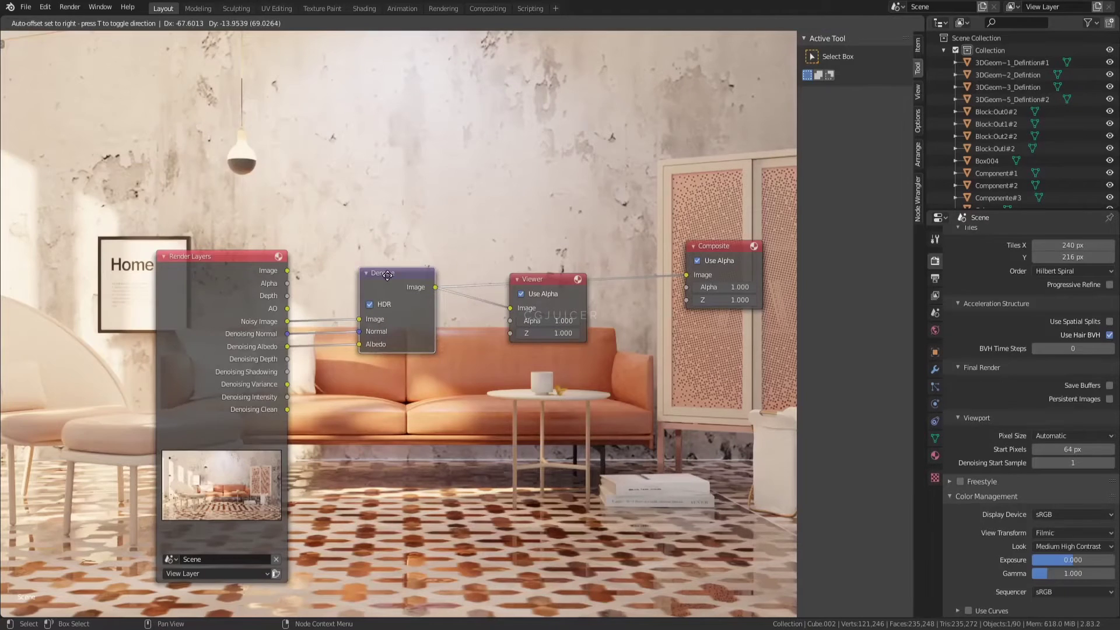
Step: Insert a Multiply Mix node between Denoise and Composite with the AO pass plugged in
key("shift+a")
left_click(445, 246)
type("mix")
key("Return")
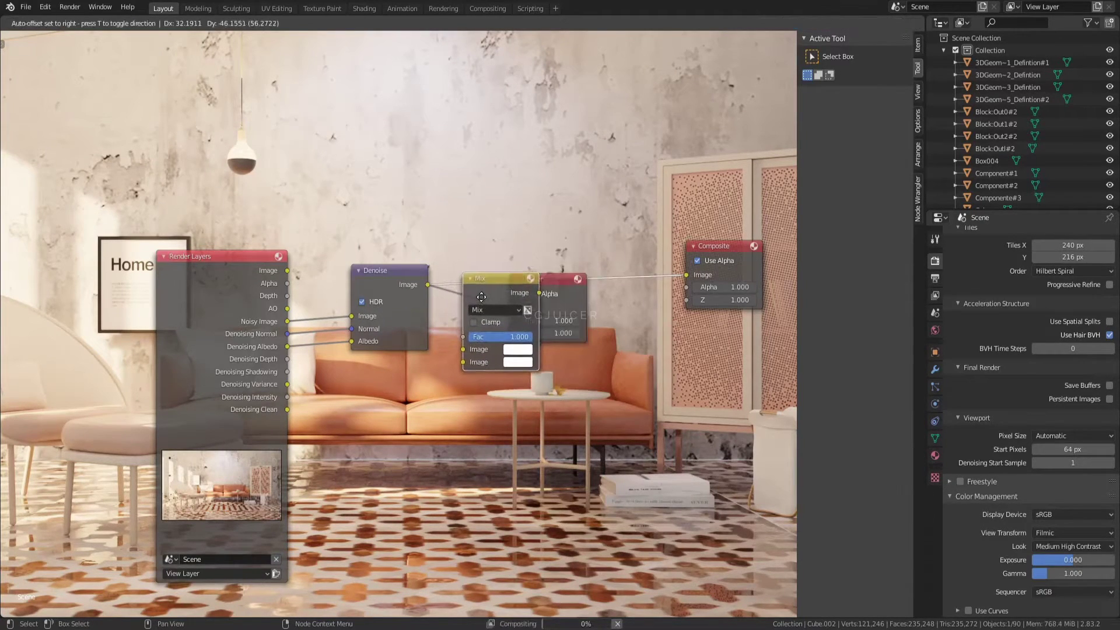
left_click(507, 327)
left_click_drag(287, 308, 472, 361)
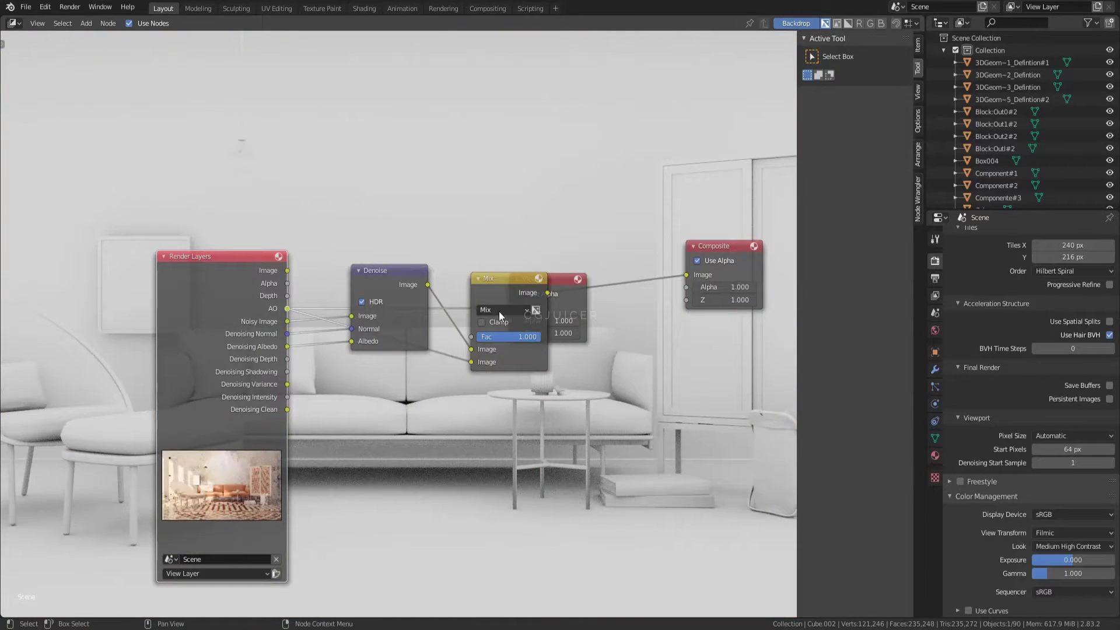
left_click(498, 314)
left_click(501, 352)
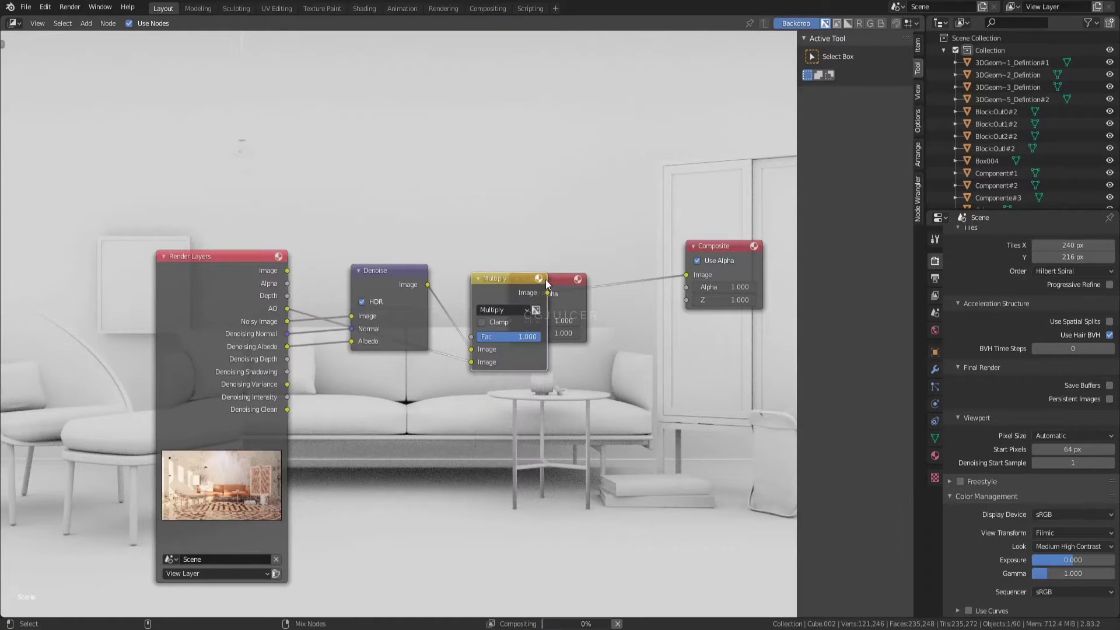
Step: Add a Sharpen Filter node with factor 0.1 after the Multiply node
left_click_drag(554, 279, 636, 295)
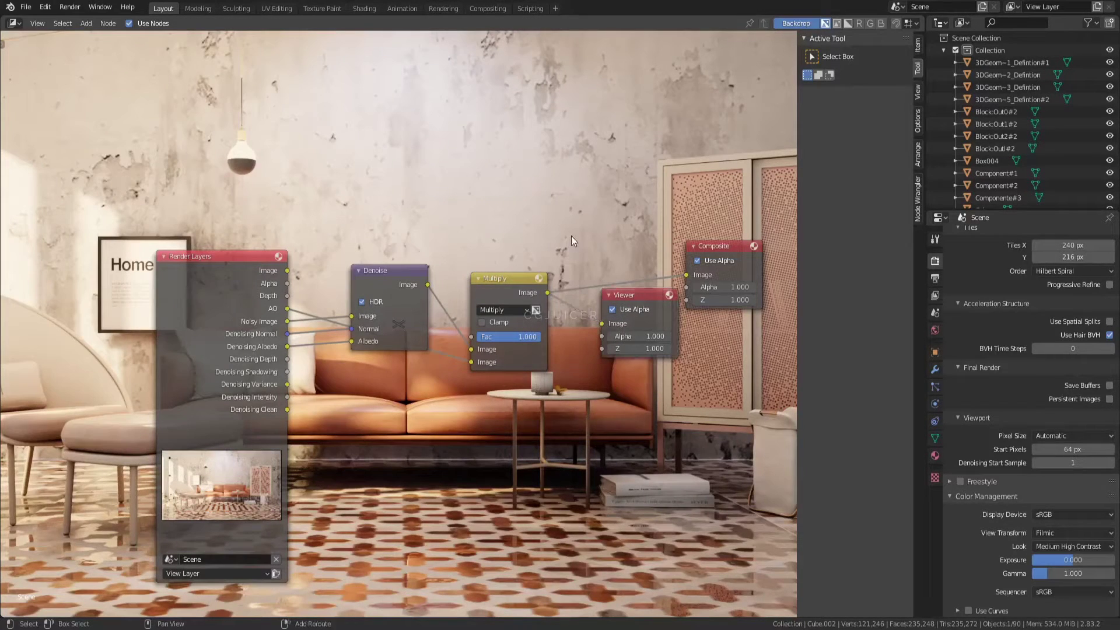
key("shift+a")
left_click(571, 235)
type("fil")
key("Return")
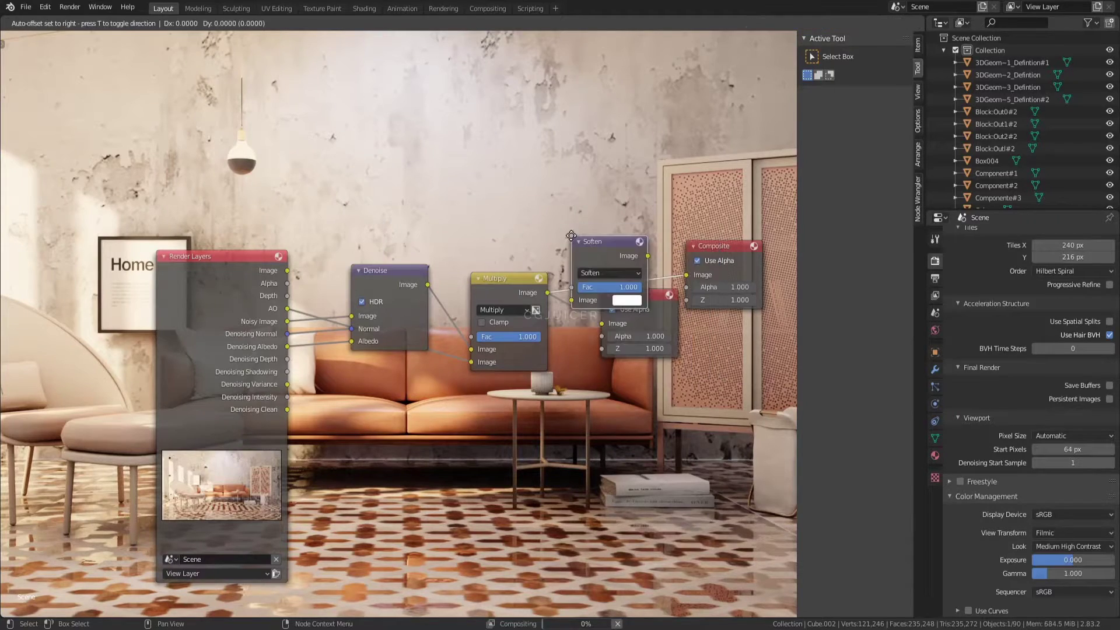
left_click(609, 292)
left_click(630, 324)
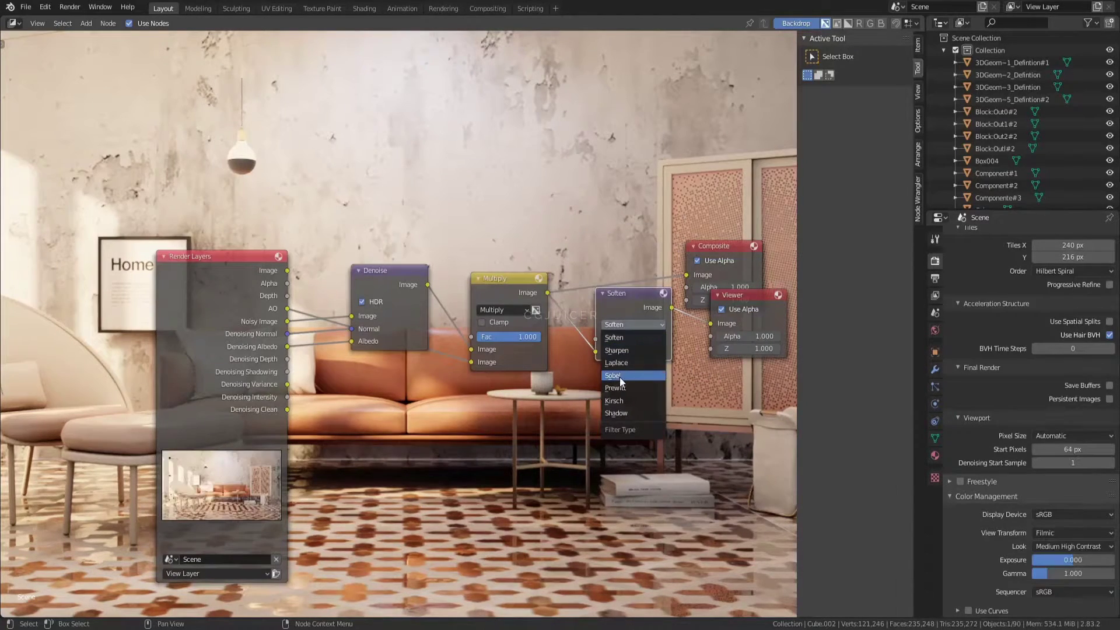
left_click(624, 348)
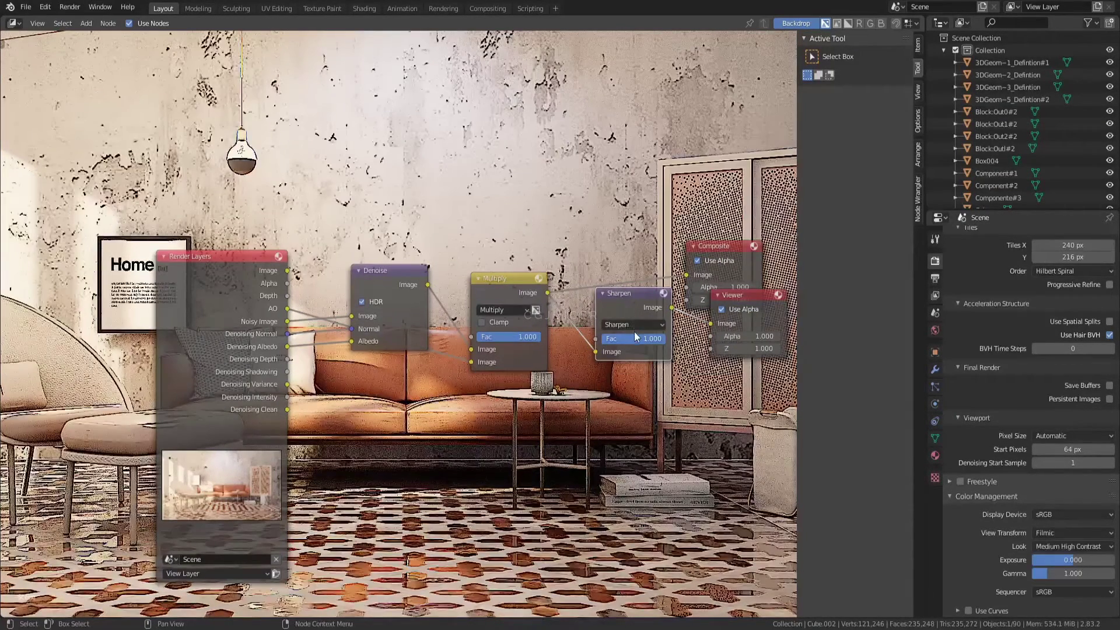
left_click(635, 335)
type("0.1")
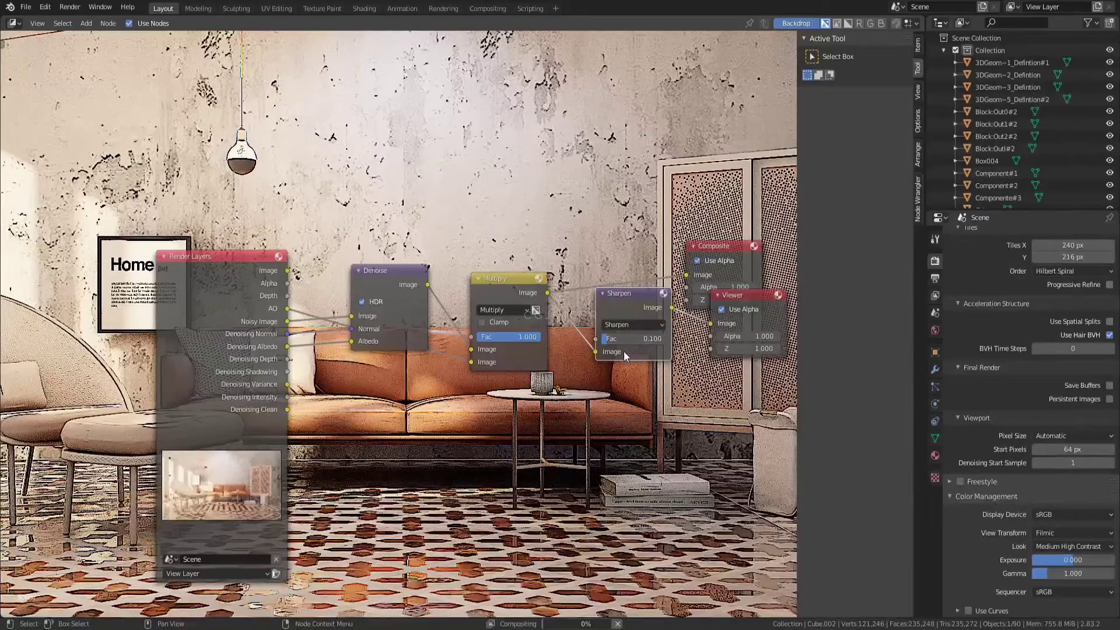
left_click_drag(628, 310, 621, 305)
mouse_move(604, 263)
middle_mouse_down()
mouse_move(563, 254)
mouse_move(475, 266)
middle_mouse_up()
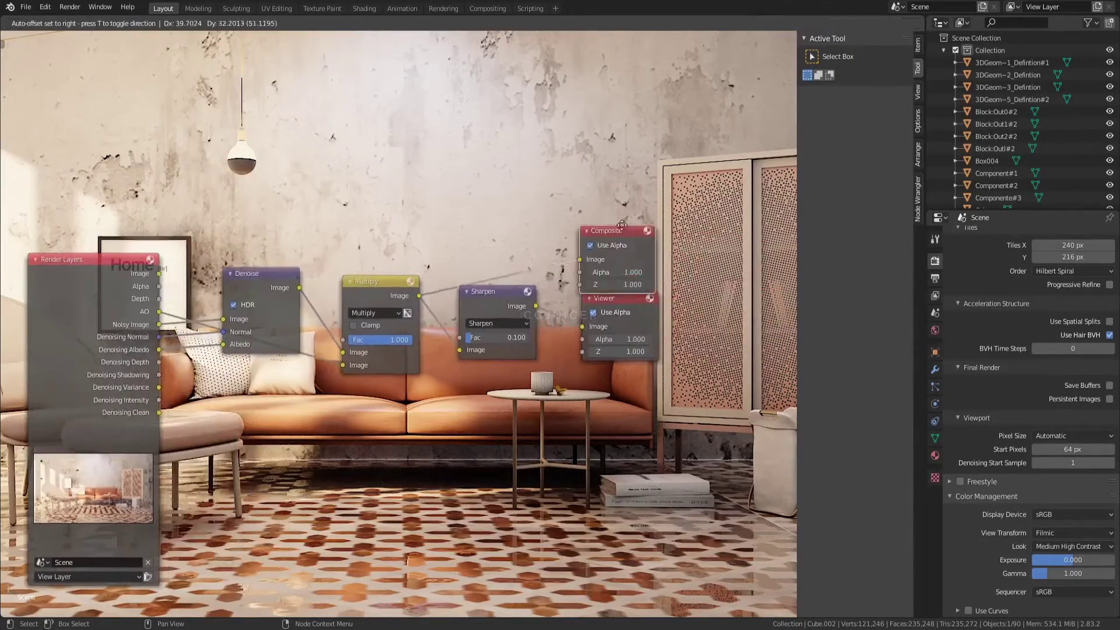
Step: Separate Composite and Viewer, then insert a Lens Distortion node between Sharpen and Viewer
left_click_drag(583, 249, 683, 188)
left_click_drag(603, 298, 686, 294)
key("shift+a")
left_click(617, 348)
type("lens")
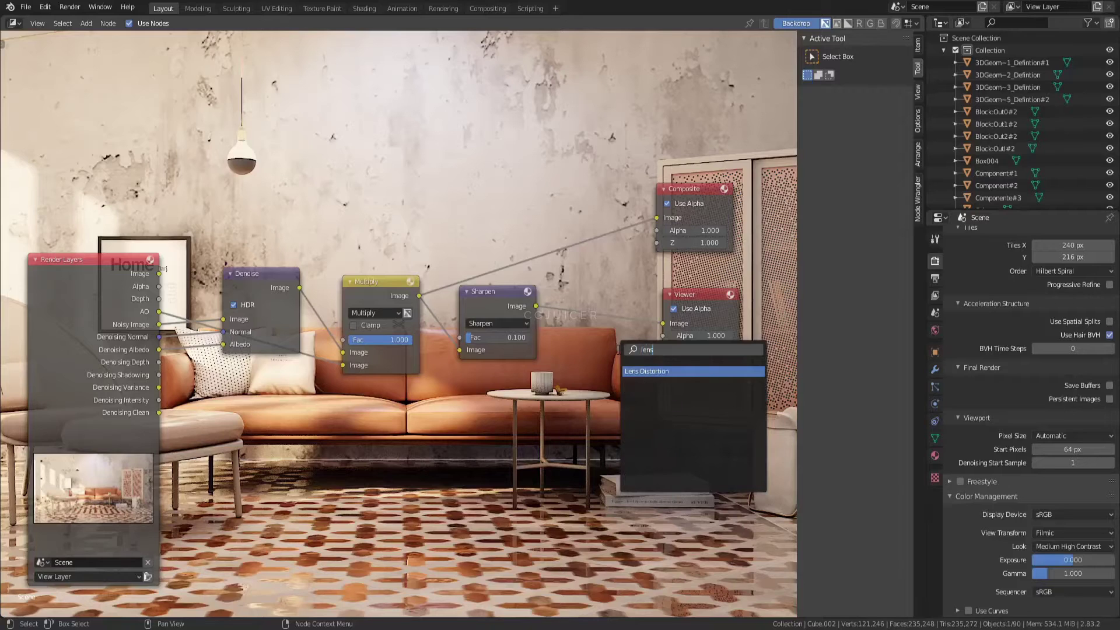
key("Return")
left_click(606, 347)
Step: Set the Lens Distortion Distort to 0 and enter a Dispersion of 1
left_click(637, 399)
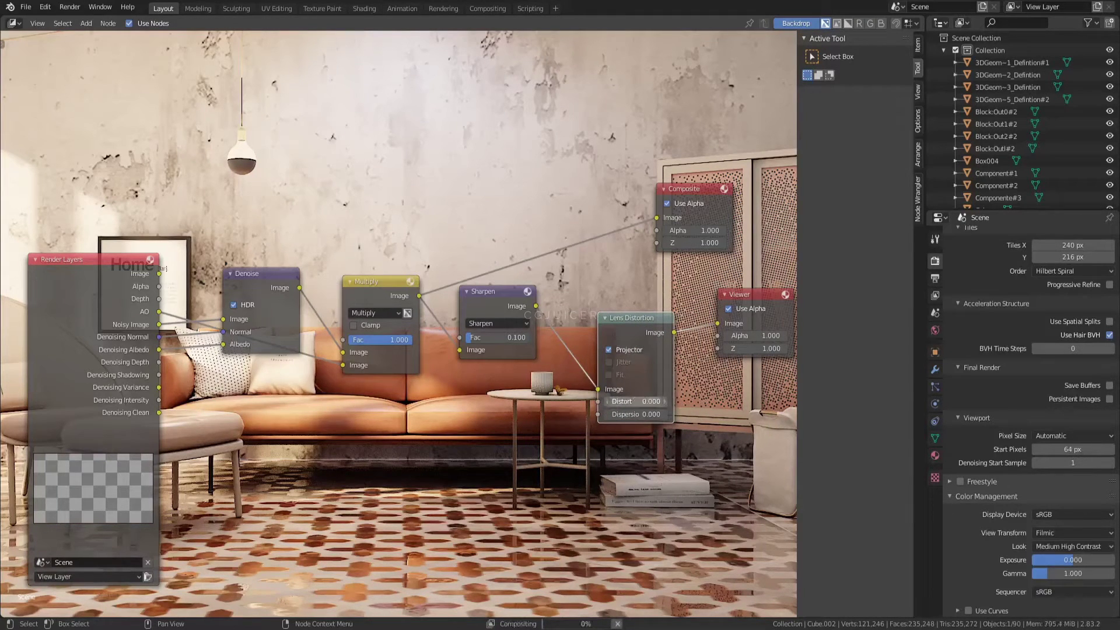
type("0")
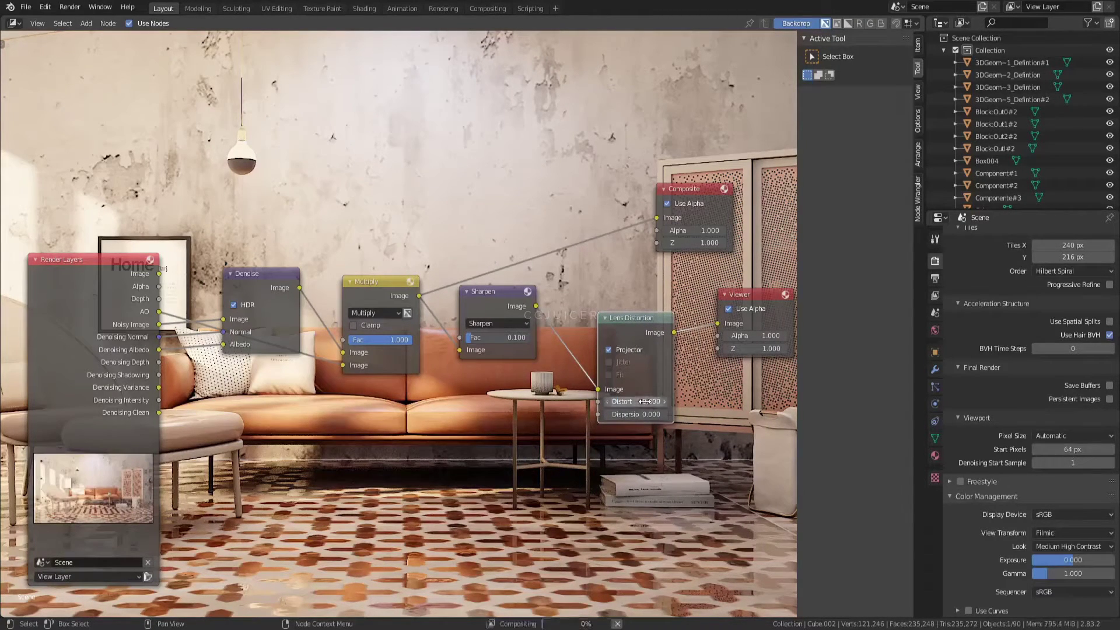
left_click_drag(638, 319, 626, 302)
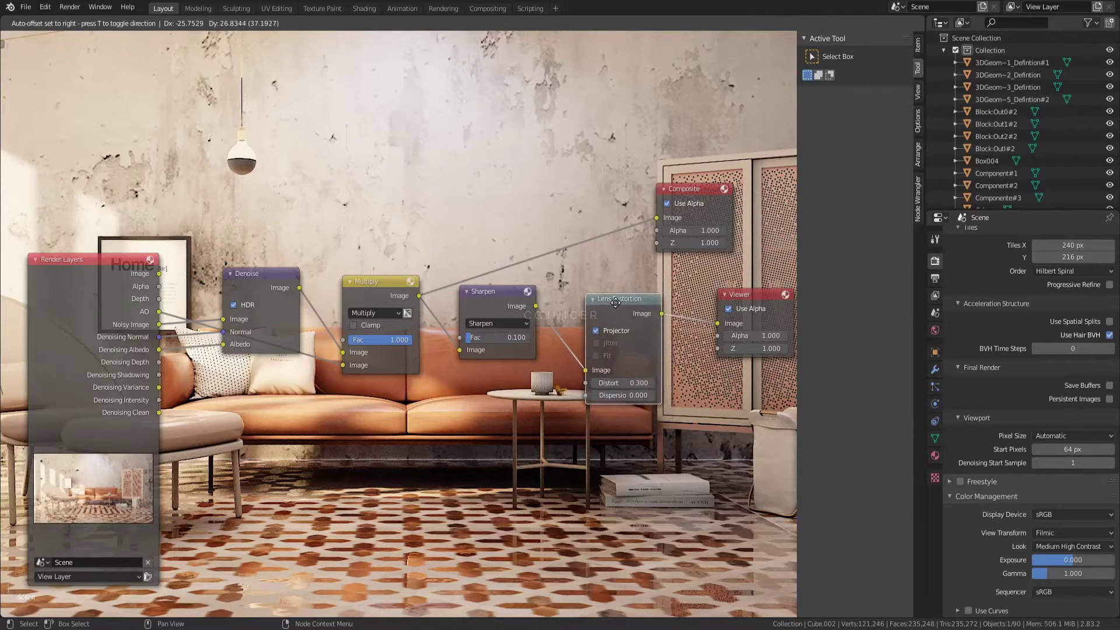
left_click_drag(623, 384, 653, 384)
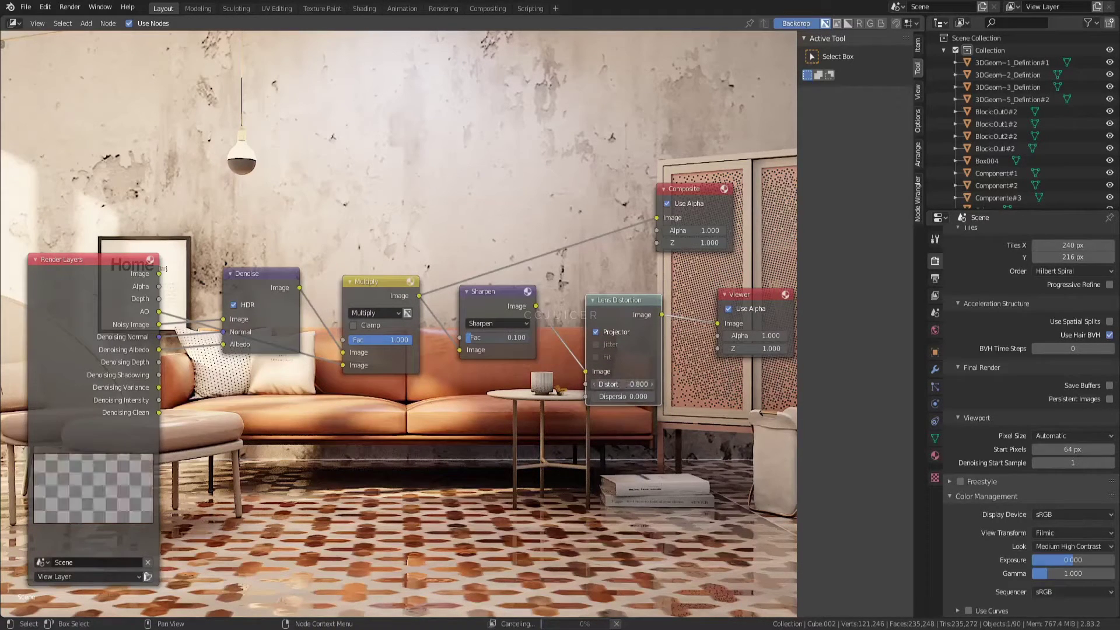
key("Tab")
type("1")
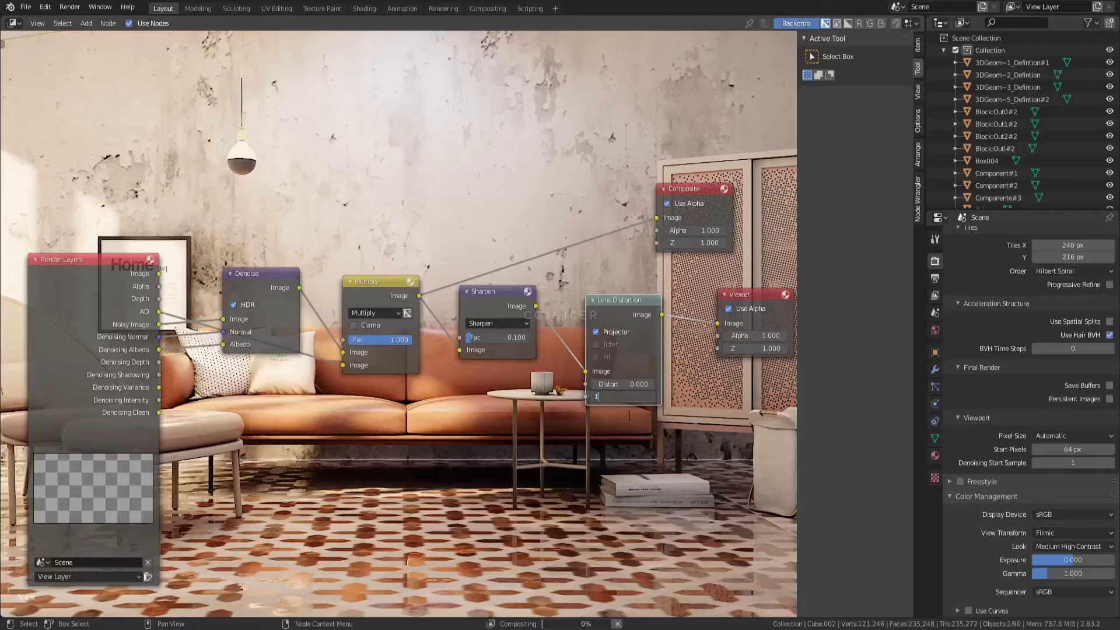